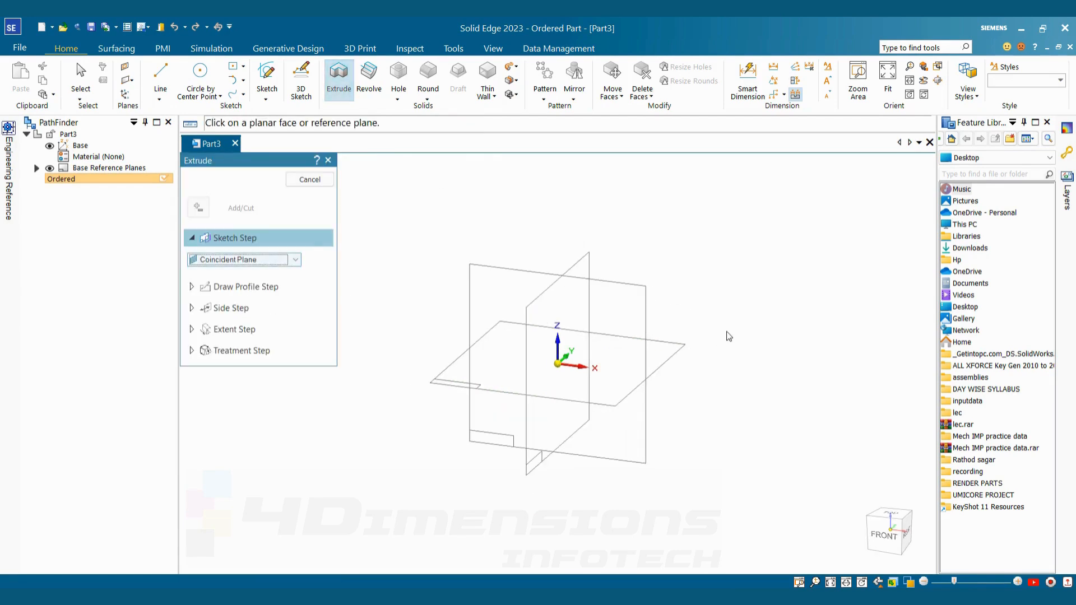
Step: Sketch a rectangle by center at the origin on the horizontal reference plane, about 144 mm by 82 mm, for the extrusion
left_click(683, 353)
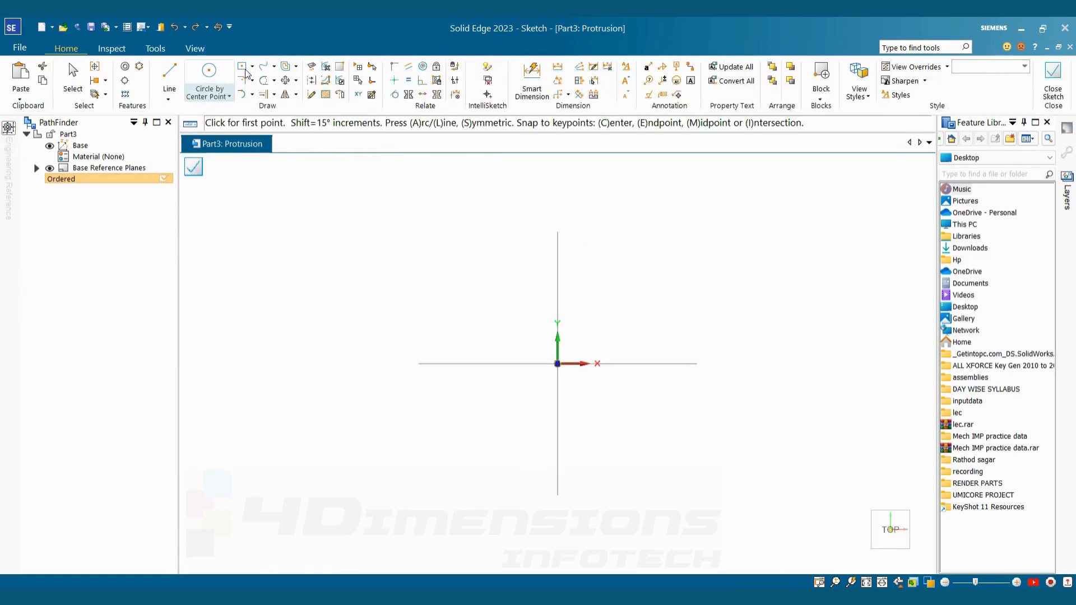
left_click(558, 364)
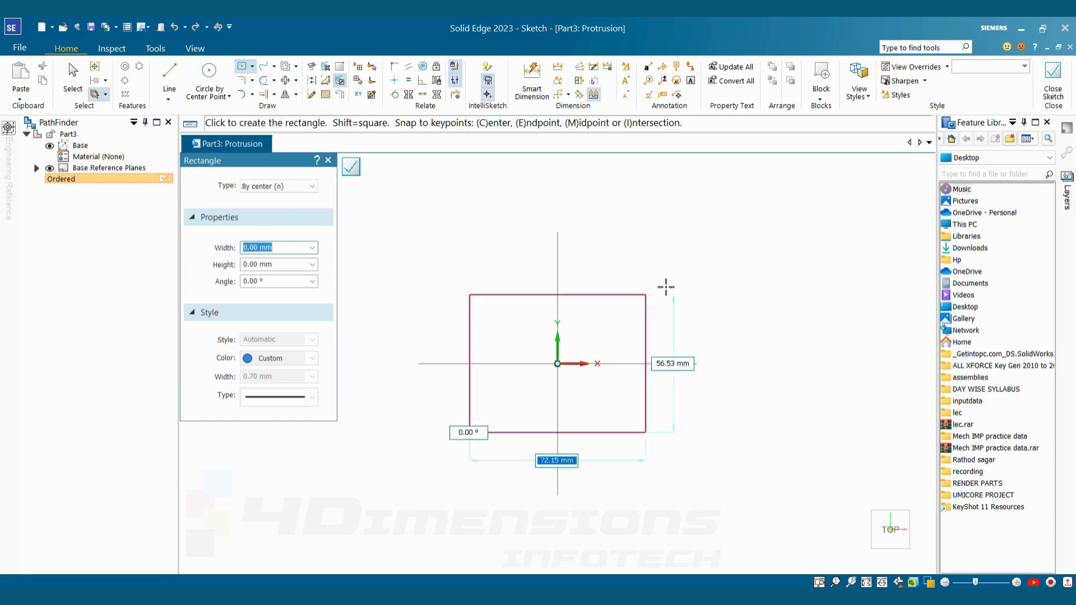
left_click(733, 264)
key("Escape")
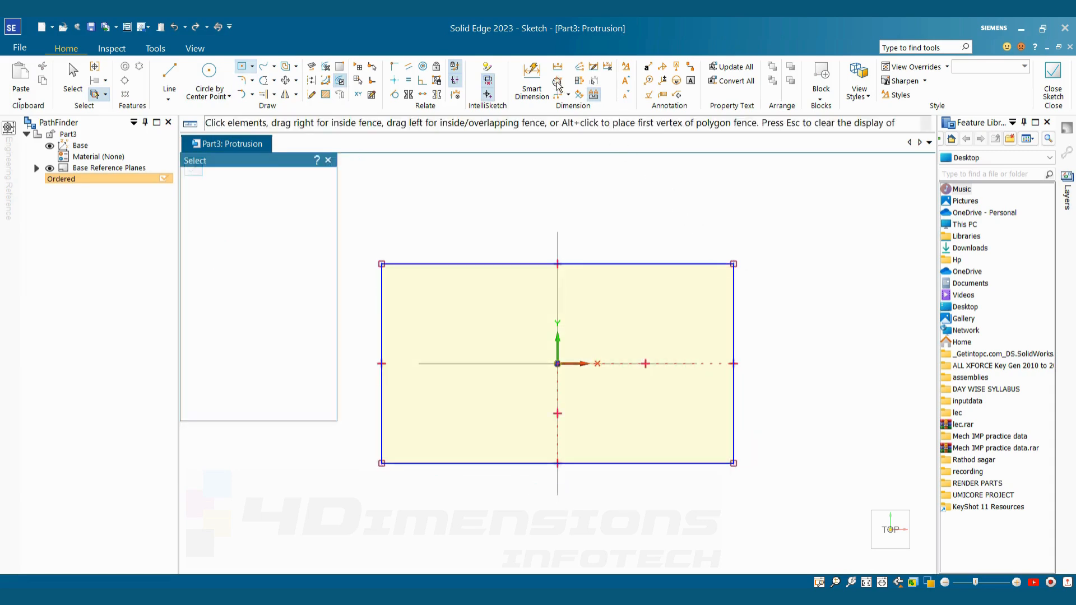
Step: Dimension the rectangle's horizontal width to 250 mm between its two vertical sides
left_click(533, 81)
left_click(384, 295)
left_click(732, 320)
left_click(671, 232)
type("250")
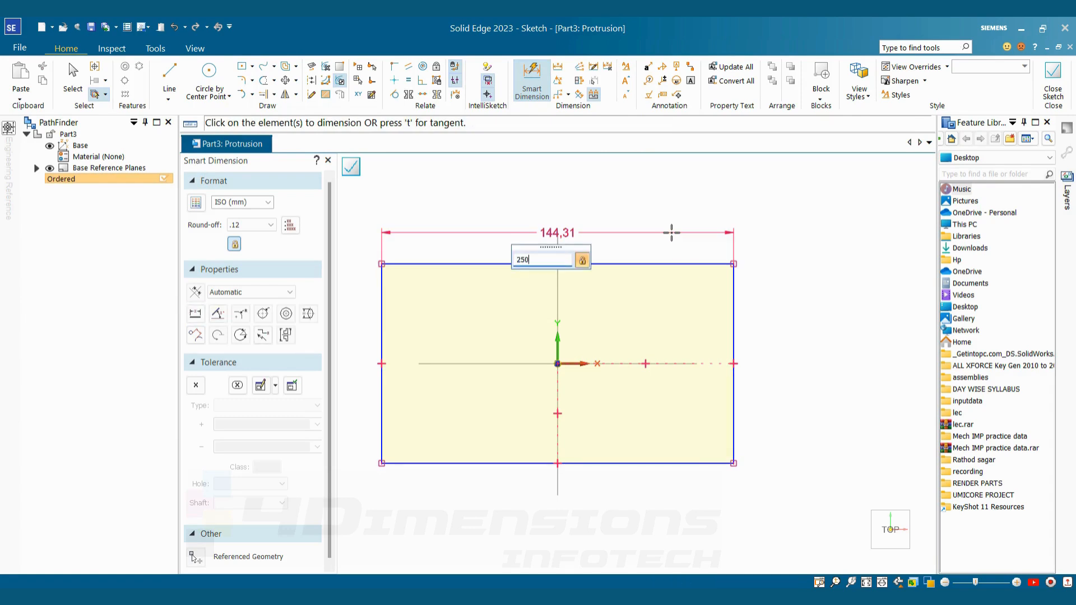
key("Return")
Step: Dimension the rectangle's vertical height to 150 mm
left_click(862, 414)
left_click(882, 432)
type("150")
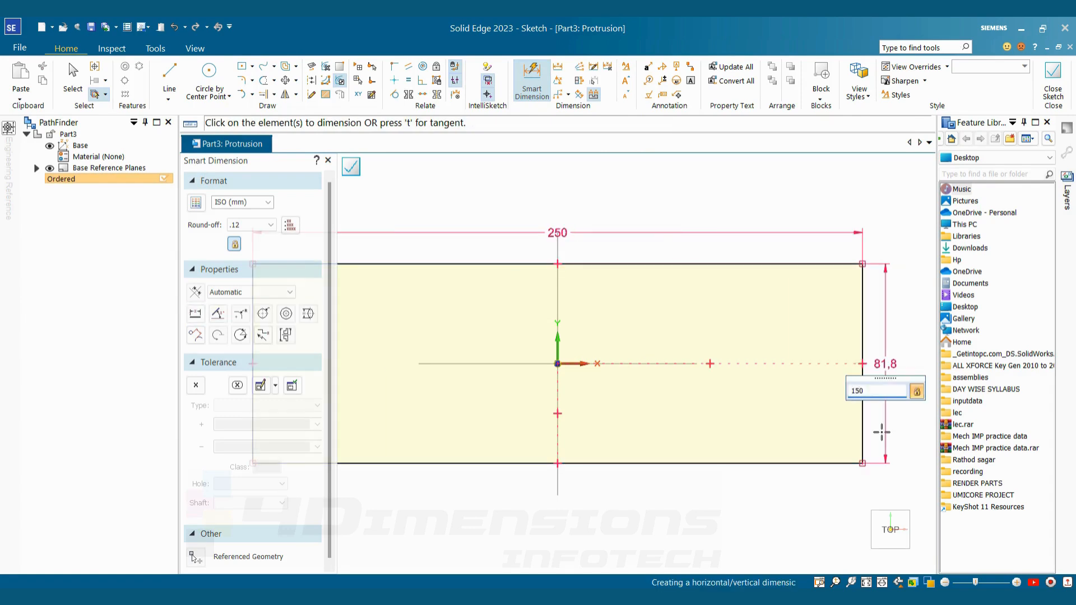
key("Return")
scroll(733, 389, "down", 4)
key("Escape")
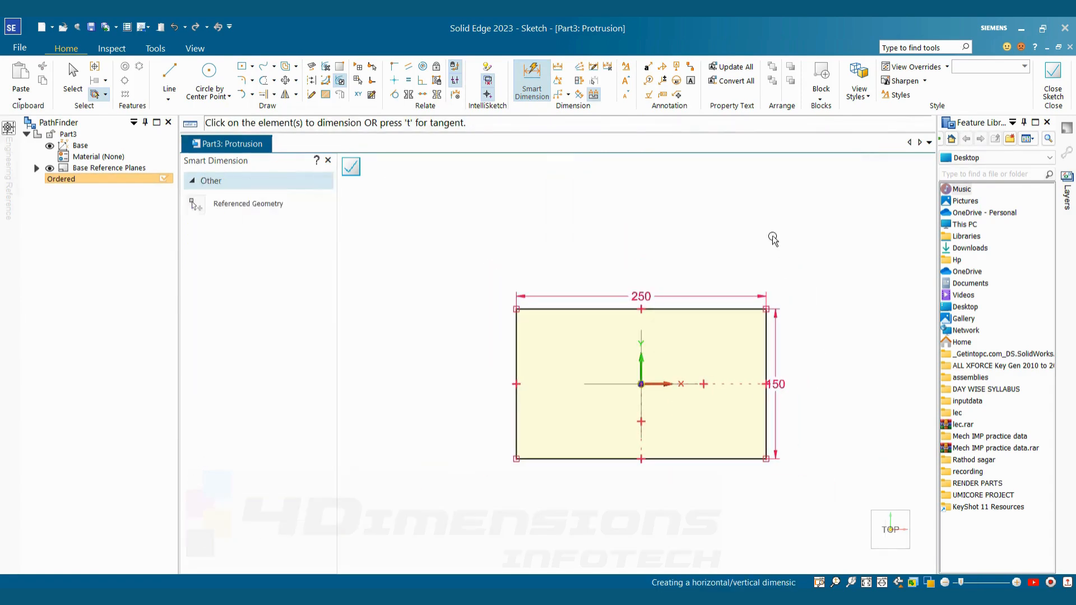
Step: Close the sketch, check the plate thickness in the PDF drawing, and extrude the rectangle 30 mm upward as a one-sided finite extent
left_click(1054, 79)
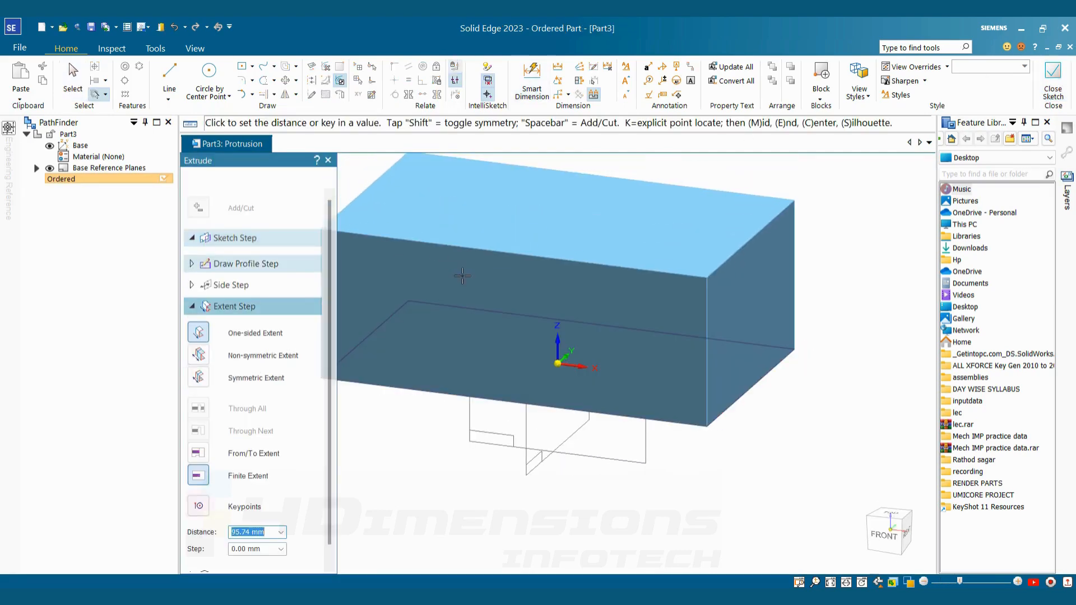
key("alt+Tab")
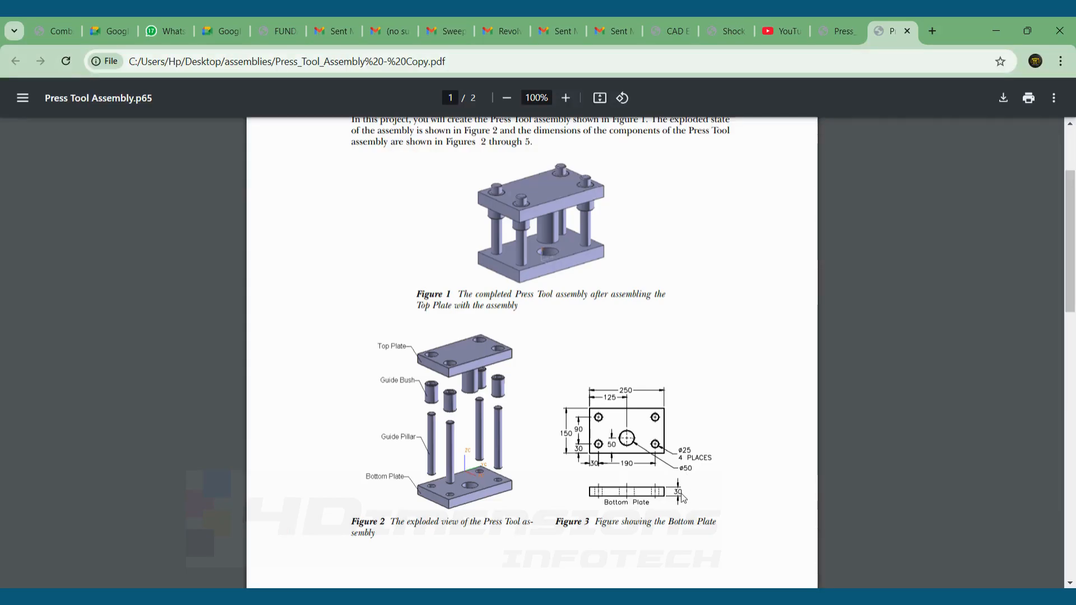
key("alt+Tab")
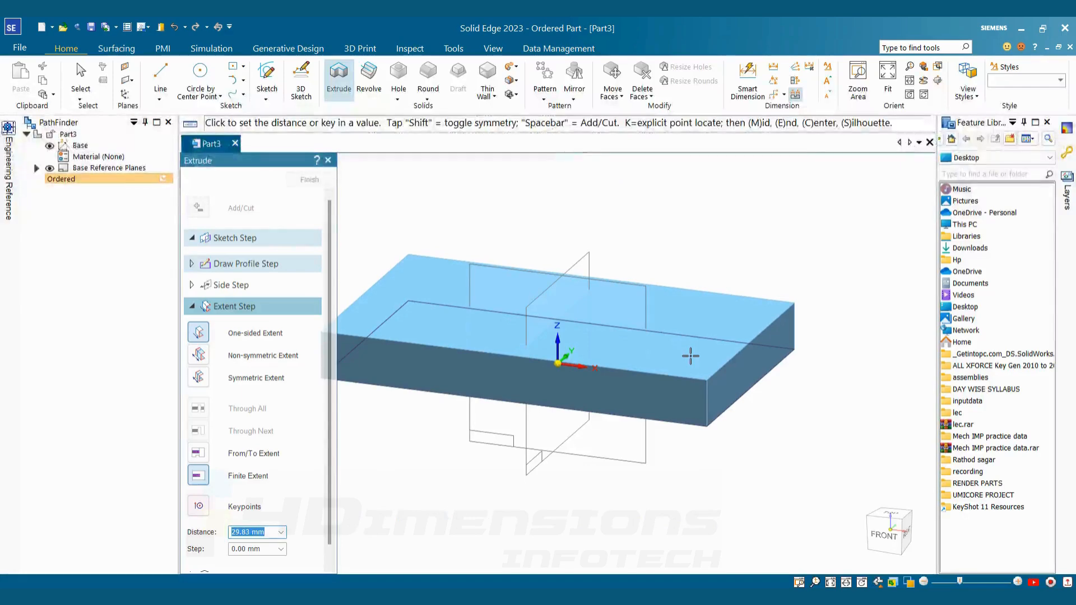
type("30")
key("Return")
left_click(690, 356)
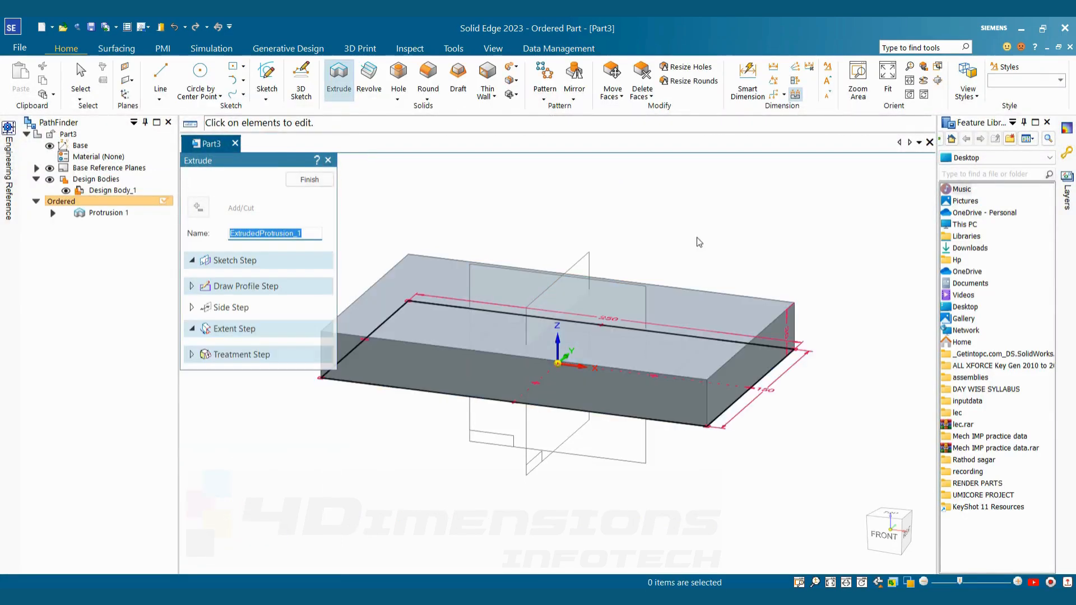
left_click(310, 180)
Step: After checking the hole layout in the PDF, start an extrude sketch on the plate's top face and draw a circle about 37 mm across near its lower-left corner
scroll(673, 233, "down", 2)
middle_click_drag(672, 233, 704, 286)
key("alt+Tab")
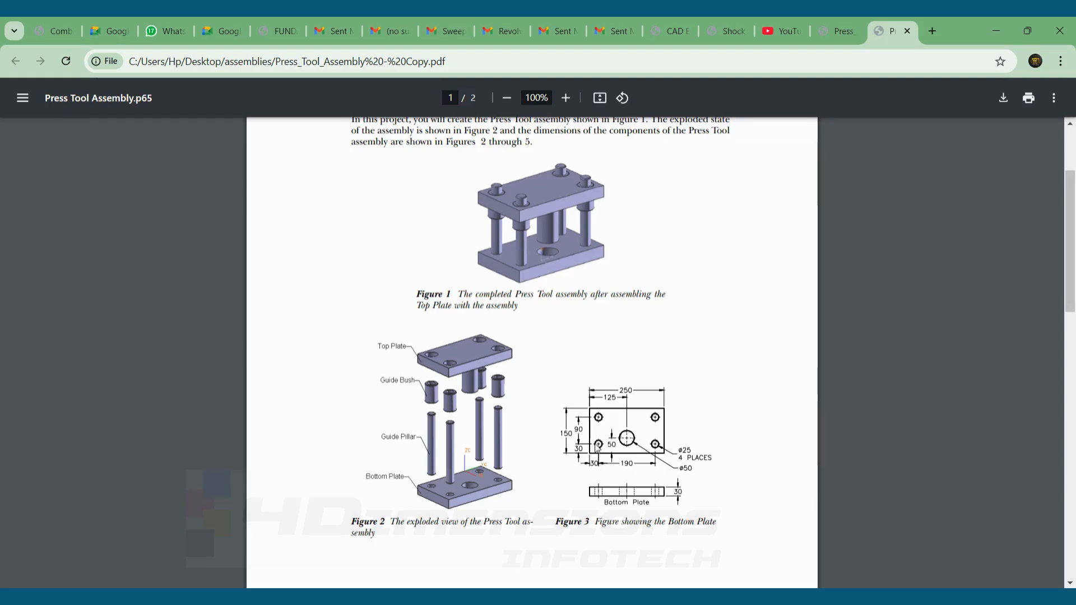
key("alt+Tab")
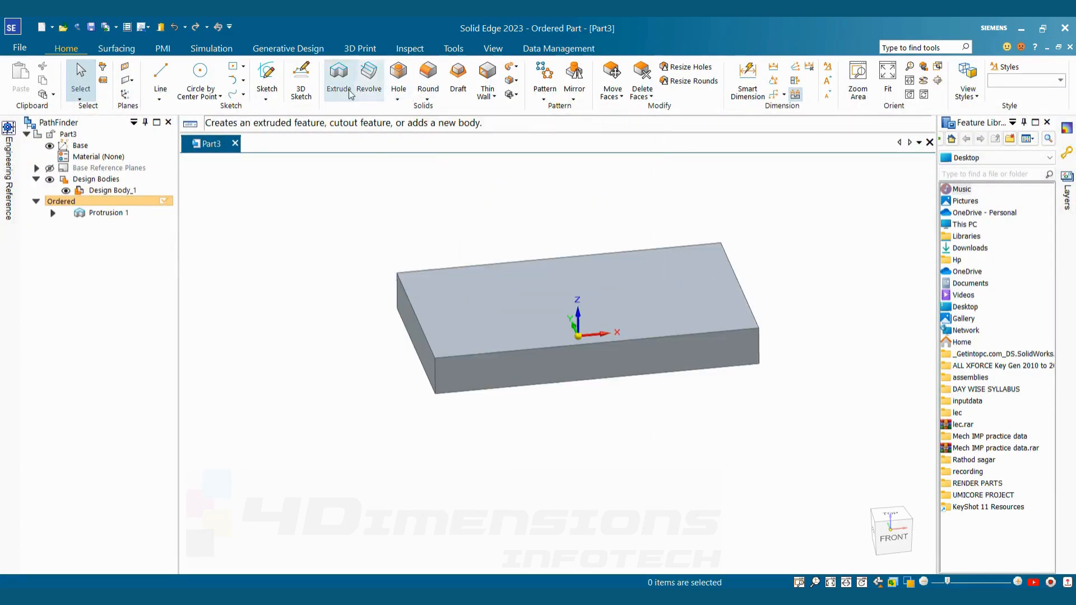
left_click(339, 78)
left_click(468, 314)
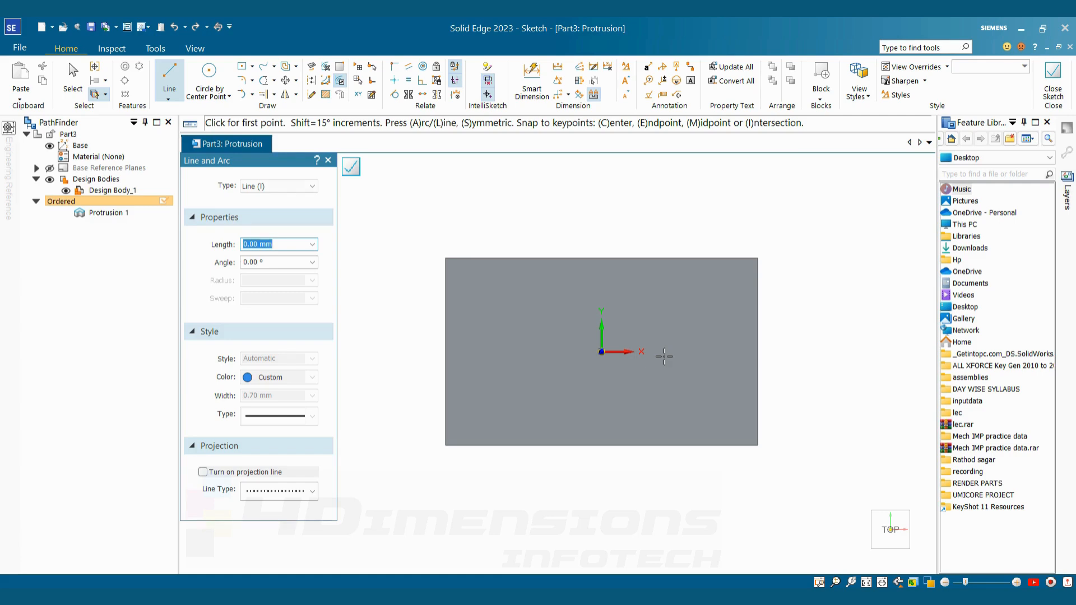
left_click(209, 79)
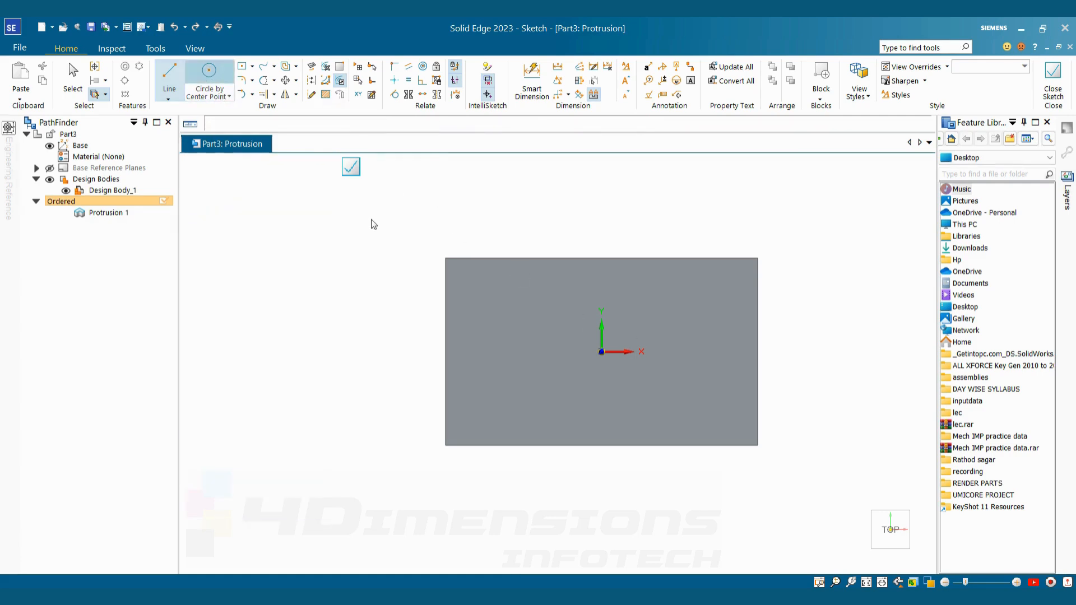
left_click(493, 408)
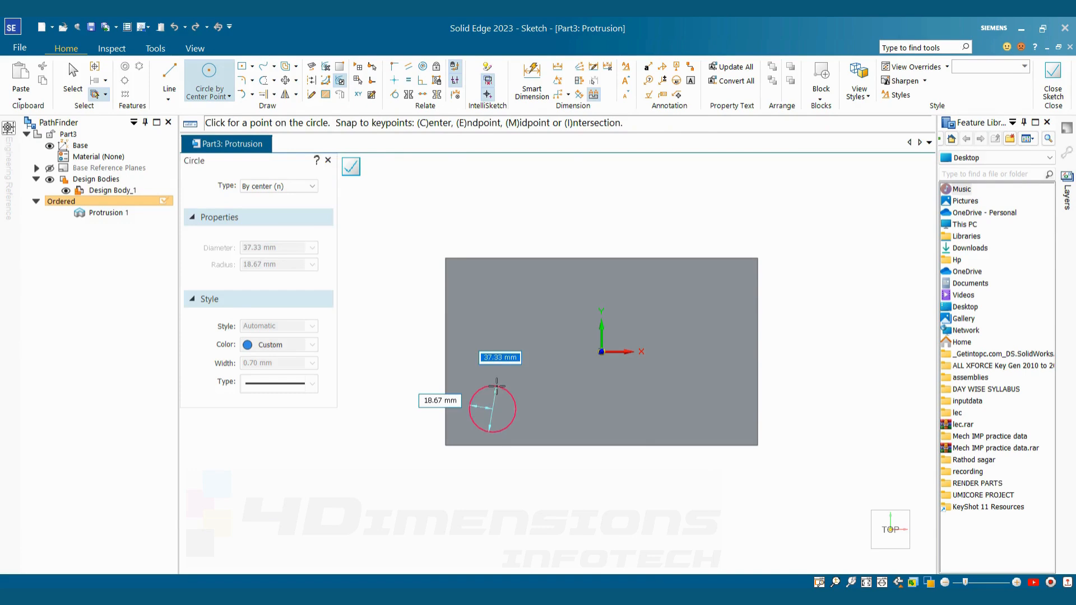
left_click(517, 409)
key("Escape")
Step: Dimension the circle's diameter to 25 mm
left_click(532, 90)
left_click(508, 392)
left_click(527, 379)
type("25")
key("Return")
Step: Dimension the circle's center 30 mm from the plate's left edge
left_click(418, 323)
left_click(522, 353)
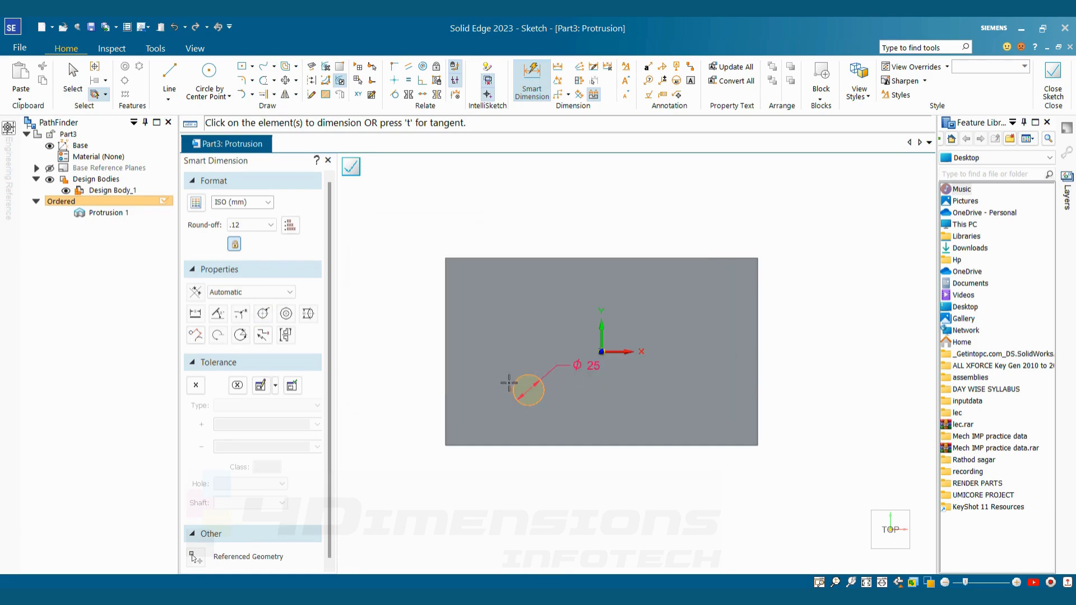
left_click(513, 386)
left_click(446, 375)
left_click(487, 353)
type("30")
key("Return")
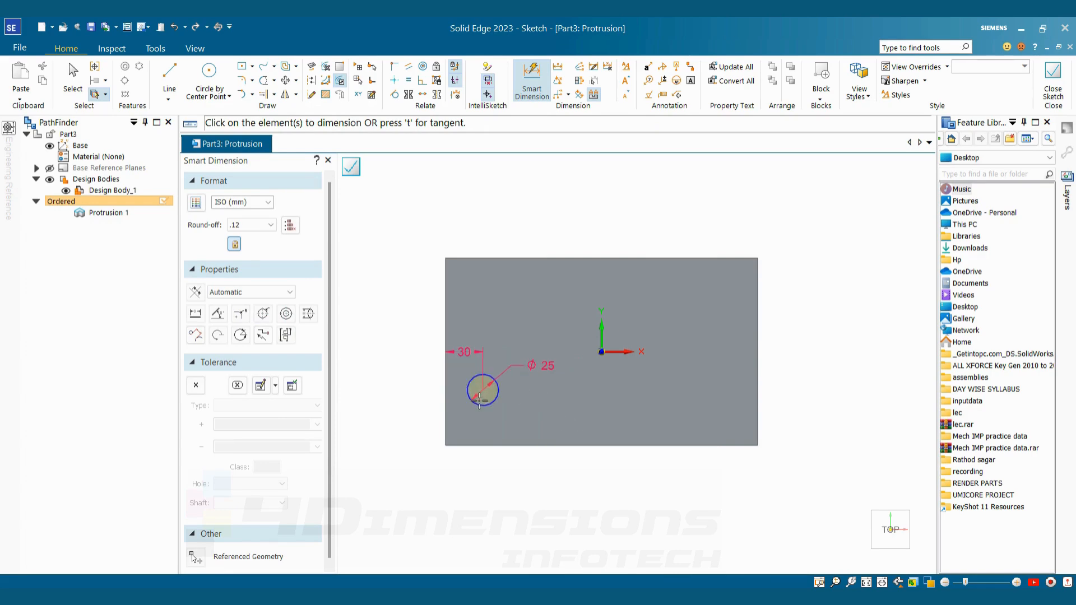
Step: Dimension the circle's center 30 mm from the plate's lower edge in the sketch
left_click(478, 398)
left_click(488, 446)
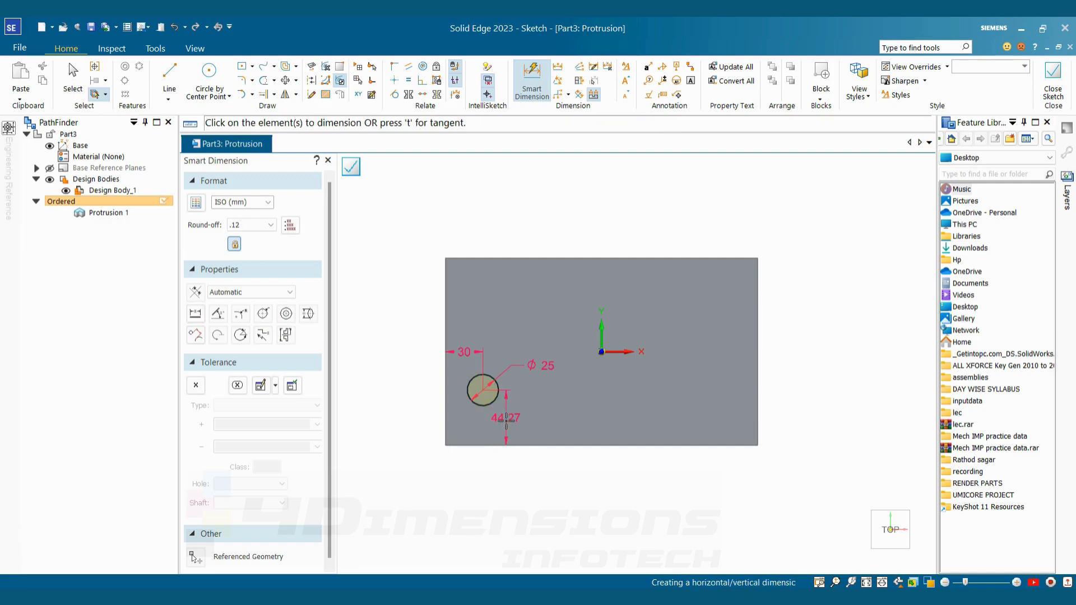
left_click(506, 418)
type("30")
key("Return")
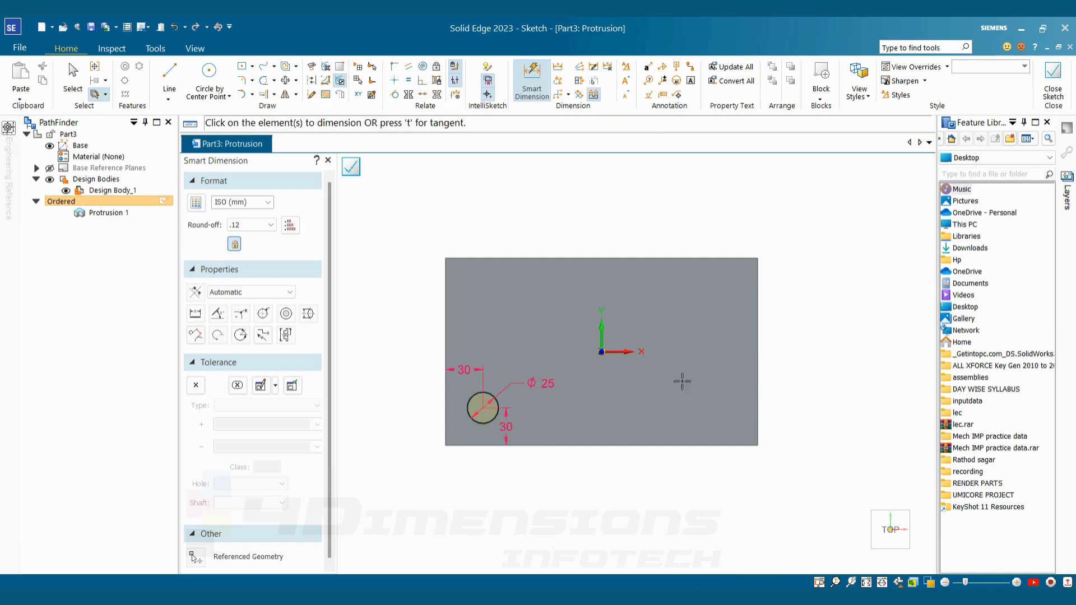
Step: Close the circle sketch and cut it down through the plate with the Through All extent, finishing the feature
left_click(1045, 89)
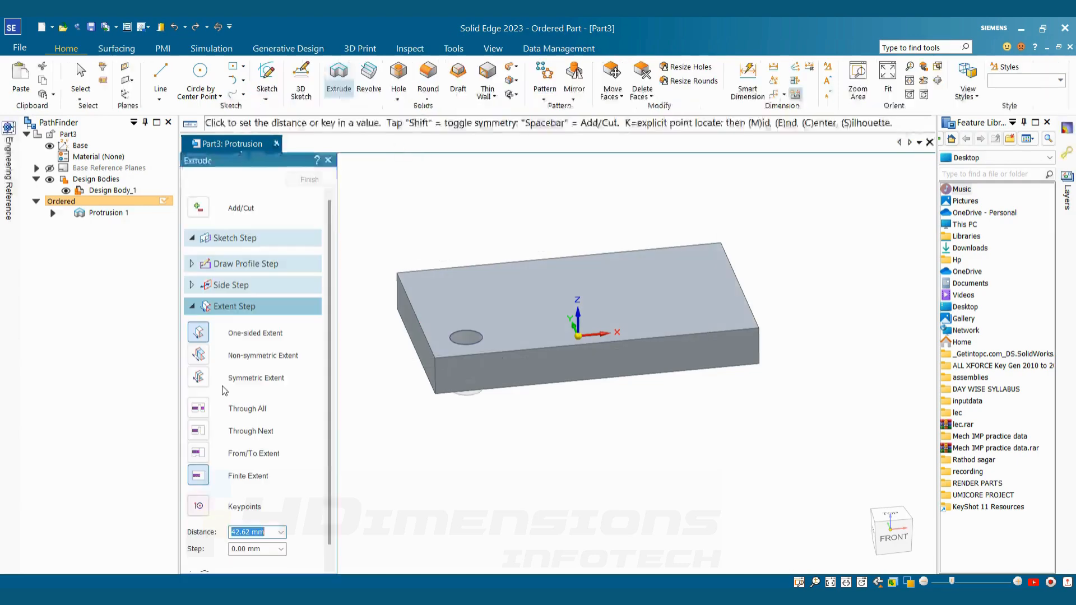
left_click(200, 408)
left_click(465, 382)
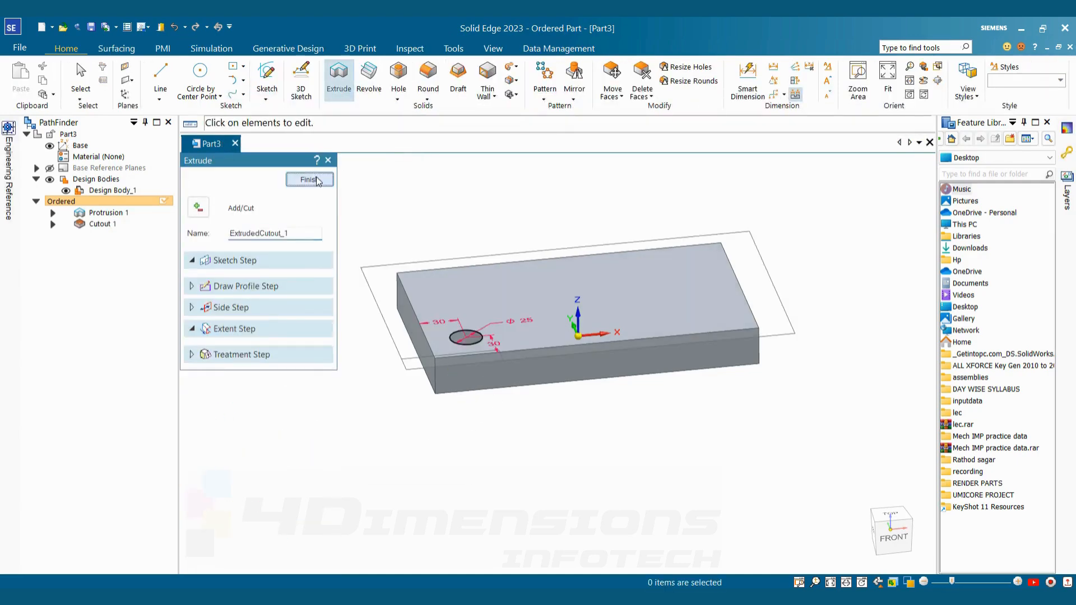
left_click(316, 180)
left_click(312, 180)
Step: Examine the plate and its corner hole from different angles
scroll(518, 291, "down", 2)
middle_click_drag(516, 290, 583, 305)
scroll(533, 293, "up", 2)
scroll(527, 319, "down", 1)
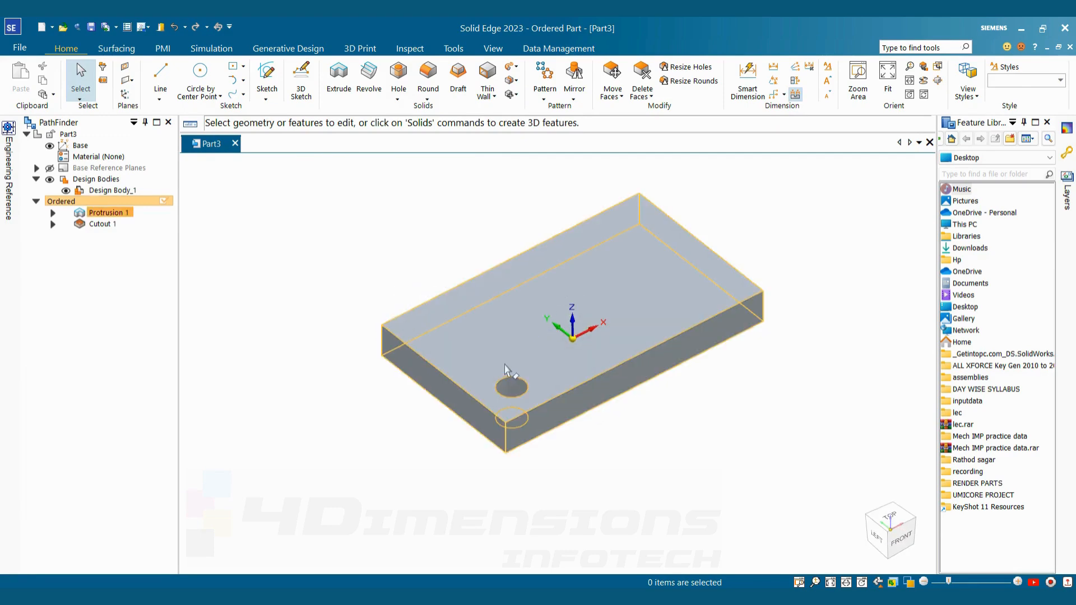
scroll(802, 326, "down", 2)
mouse_move(802, 327)
middle_mouse_down()
mouse_move(802, 298)
mouse_move(817, 315)
middle_mouse_up()
scroll(816, 317, "up", 2)
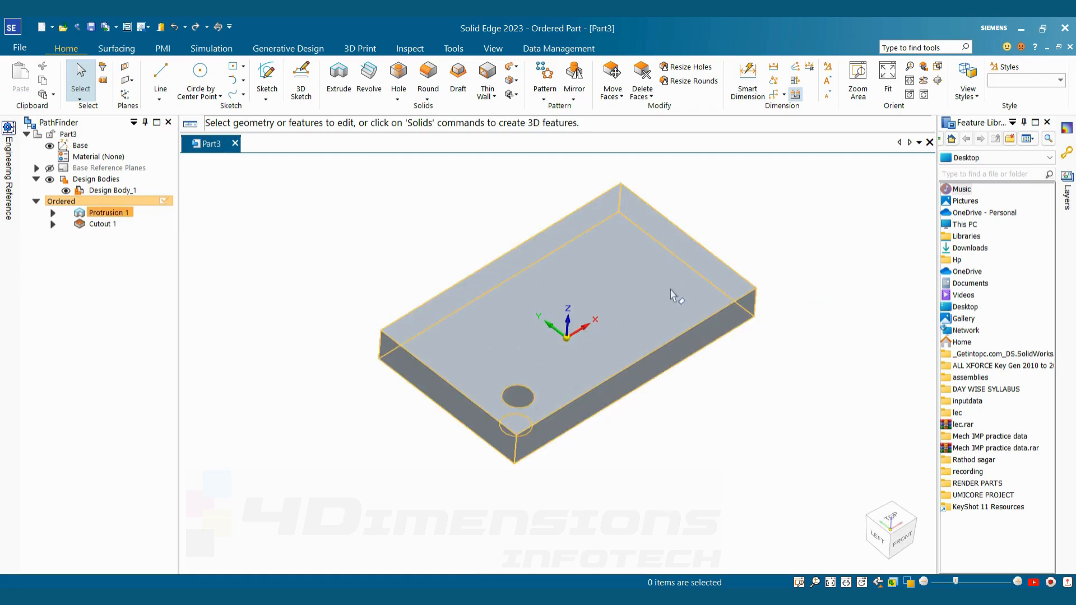
scroll(812, 350, "down", 1)
middle_click_drag(812, 350, 777, 258)
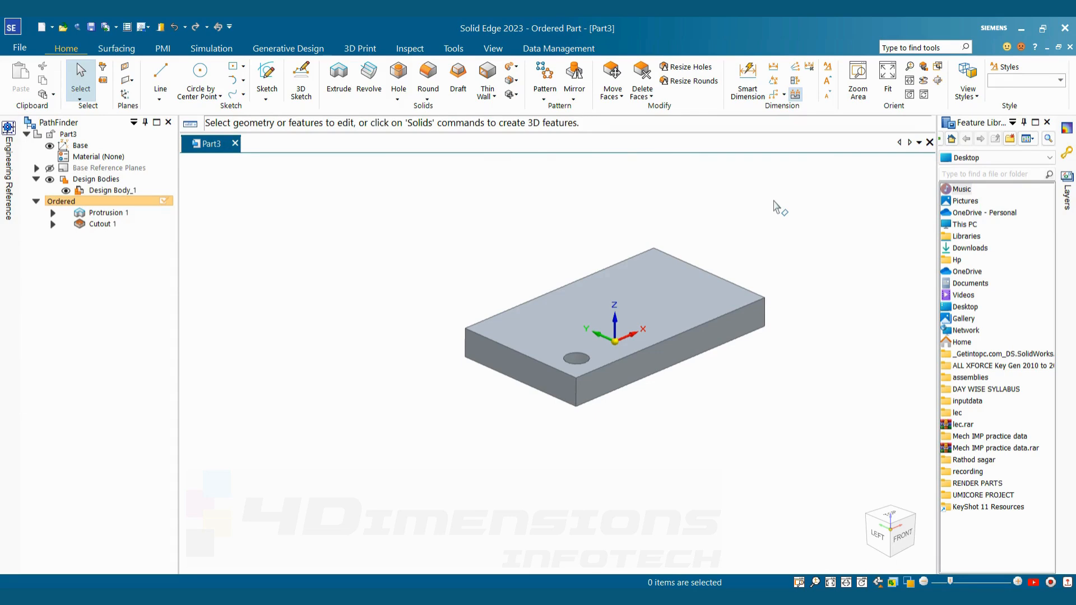
Step: Start a feature pattern of the hole cutout on the plate's top face and draw a rectangular pattern about 181 by 98 mm from the hole's center
left_click(544, 96)
left_click(561, 111)
left_click(101, 224)
left_click(311, 199)
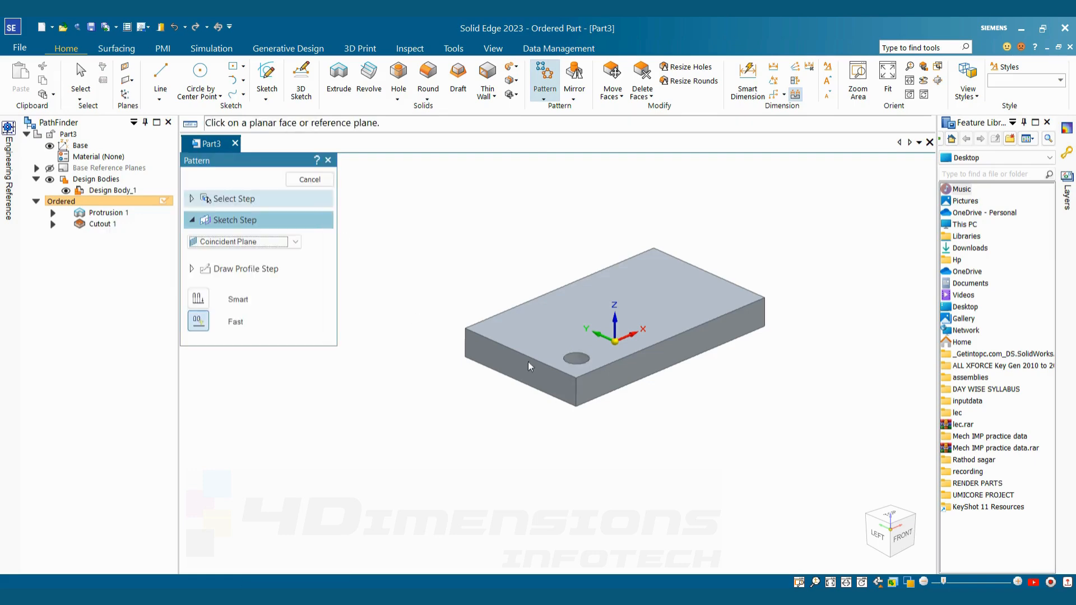
left_click(654, 294)
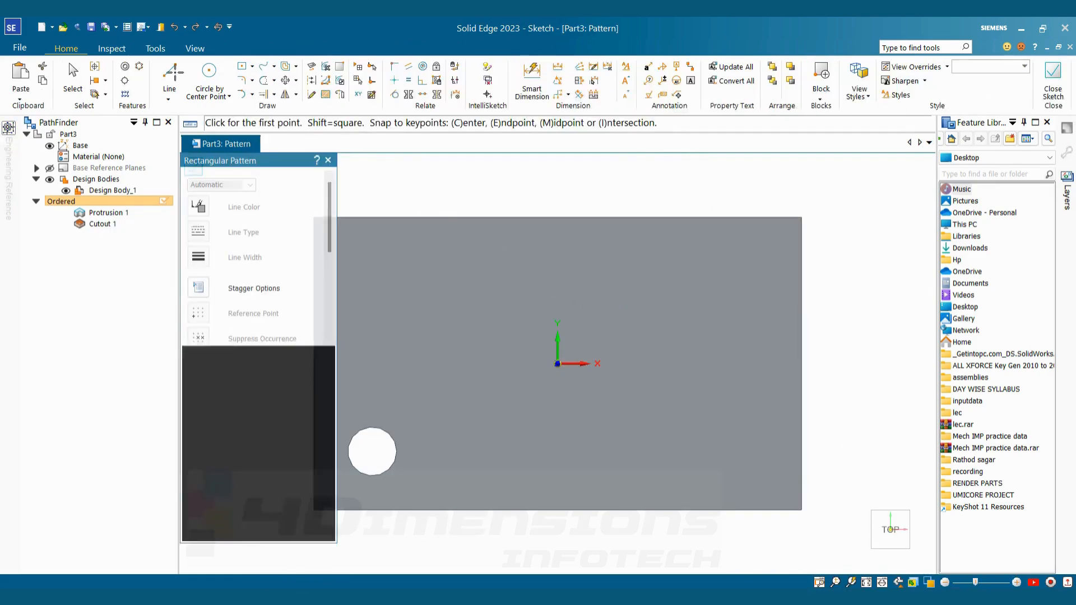
scroll(556, 335, "down", 3)
scroll(513, 382, "up", 2)
left_click(434, 401)
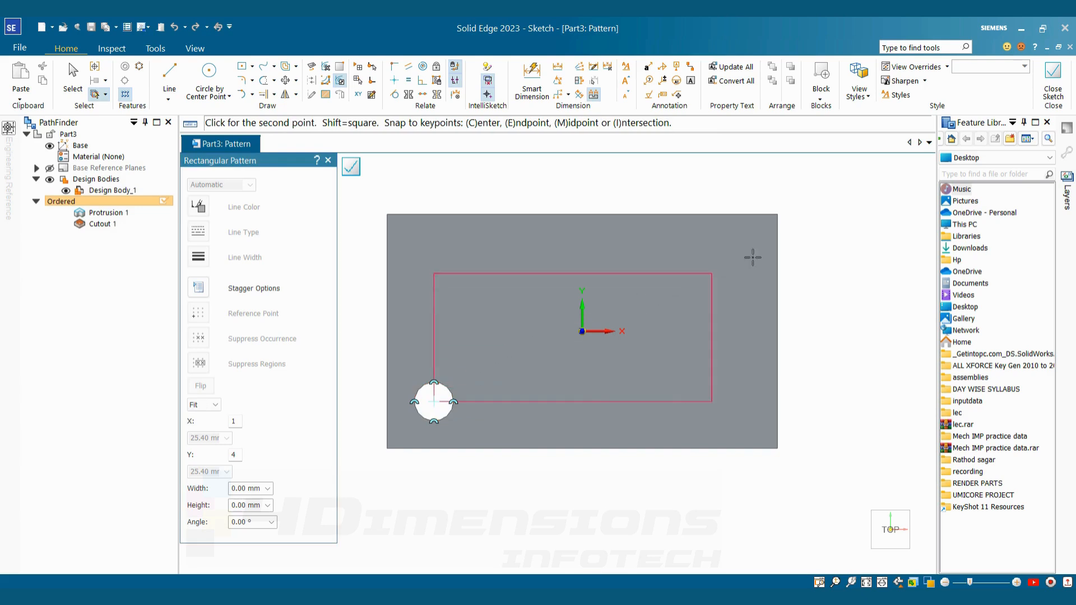
left_click(716, 249)
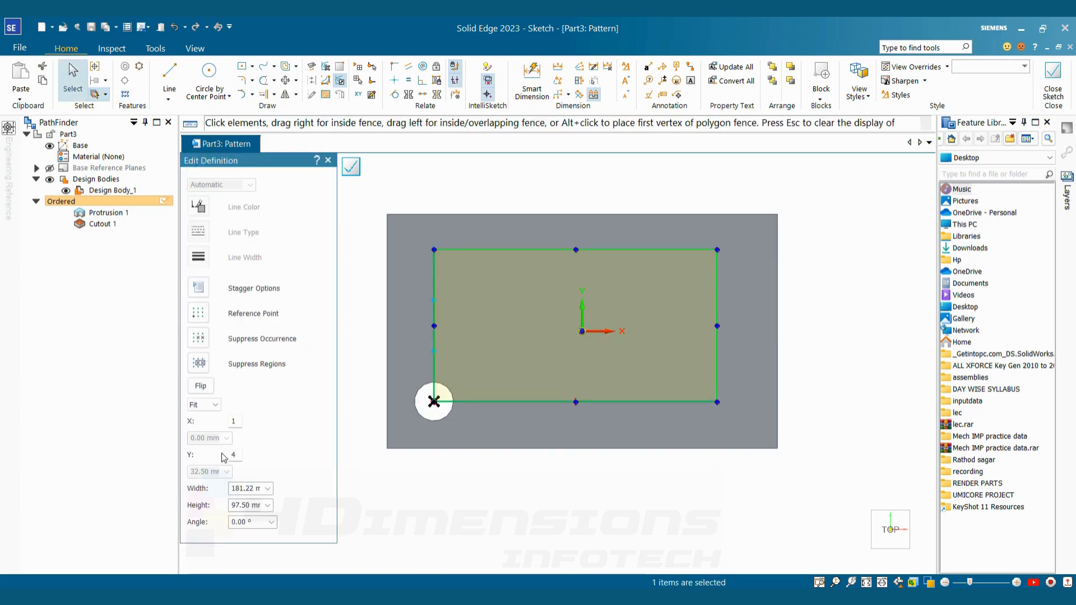
Step: Change the rectangular pattern to Fixed spacing with 2 occurrences in X and 2 in Y
left_click(207, 404)
left_click(203, 428)
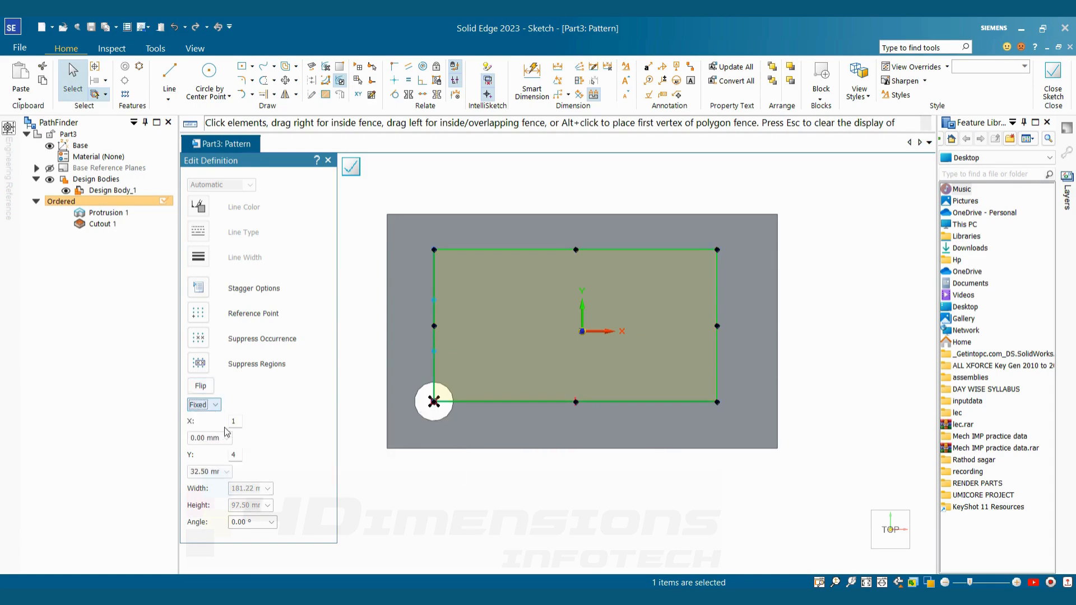
double_click(234, 422)
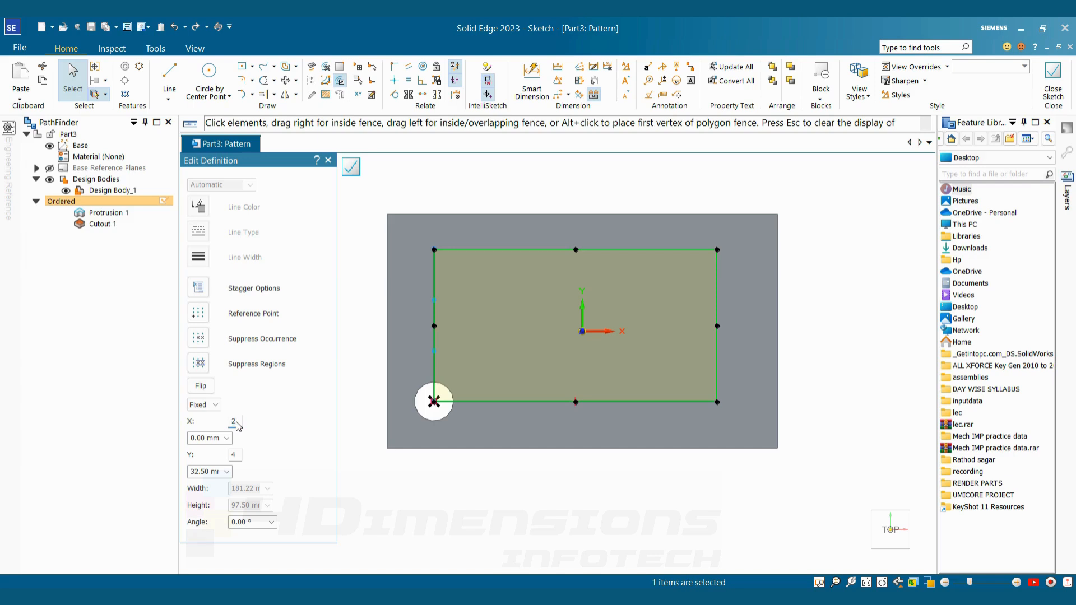
double_click(234, 455)
type("2")
Step: Set the pattern spacing to 190 mm in X and 90 mm in Y, check it against the PDF drawing, and close the pattern sketch
double_click(215, 439)
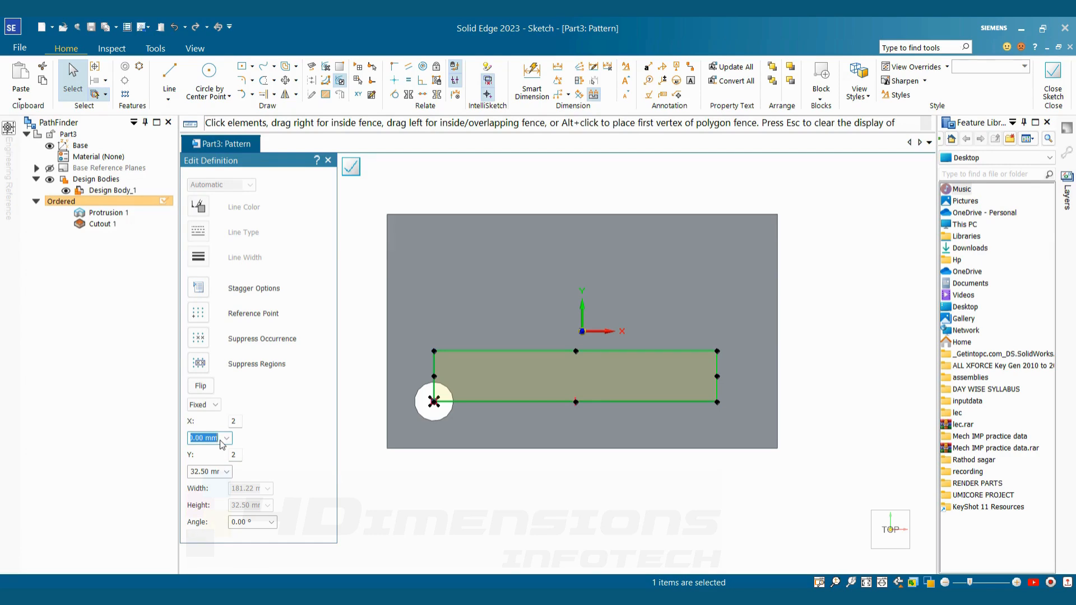
type("190")
double_click(218, 474)
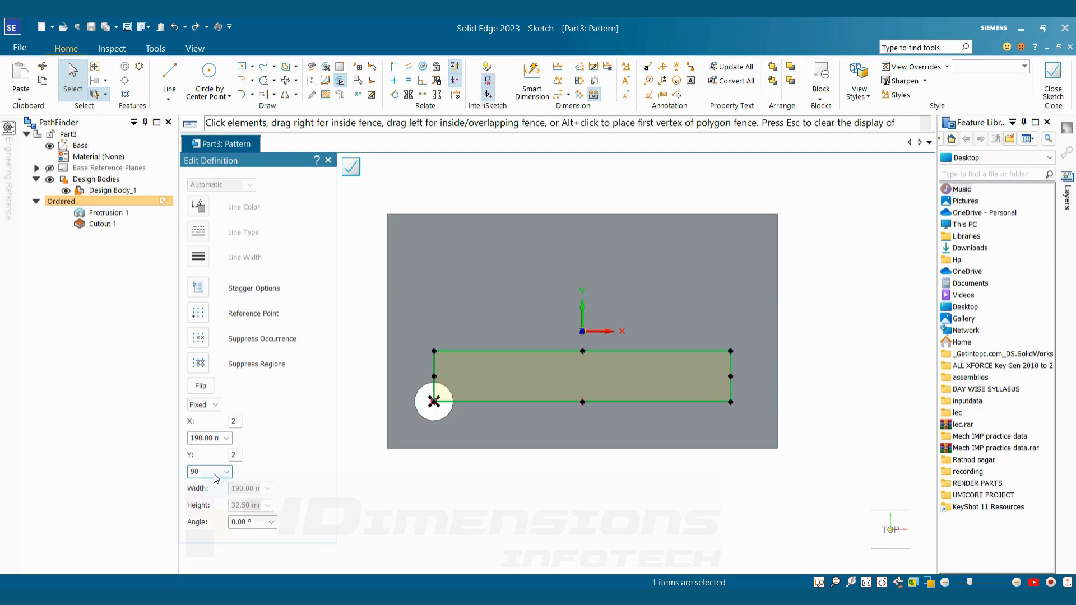
key("alt+Tab")
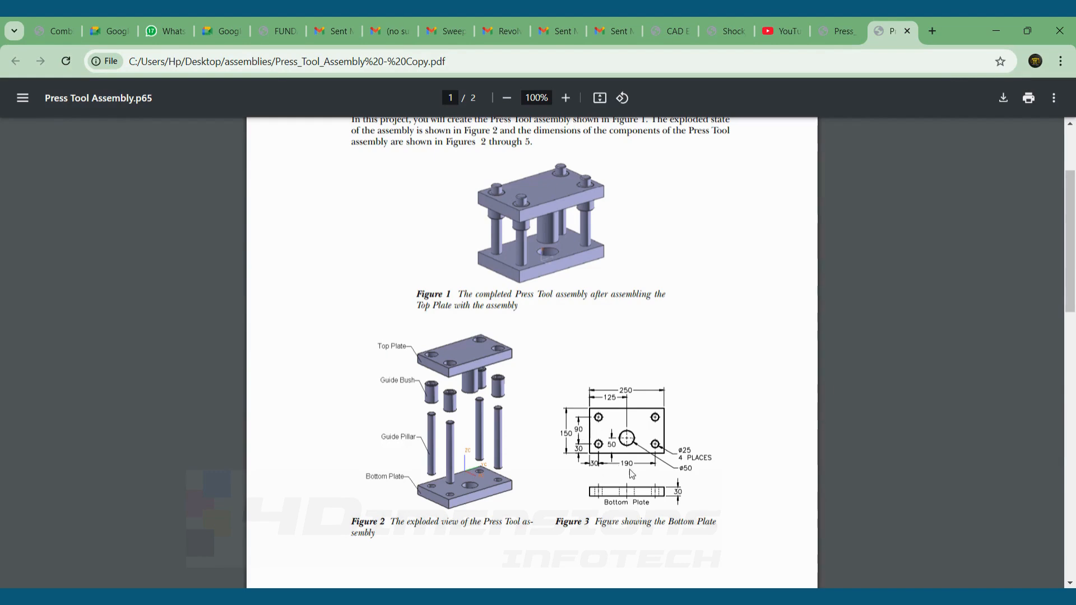
key("alt+Tab")
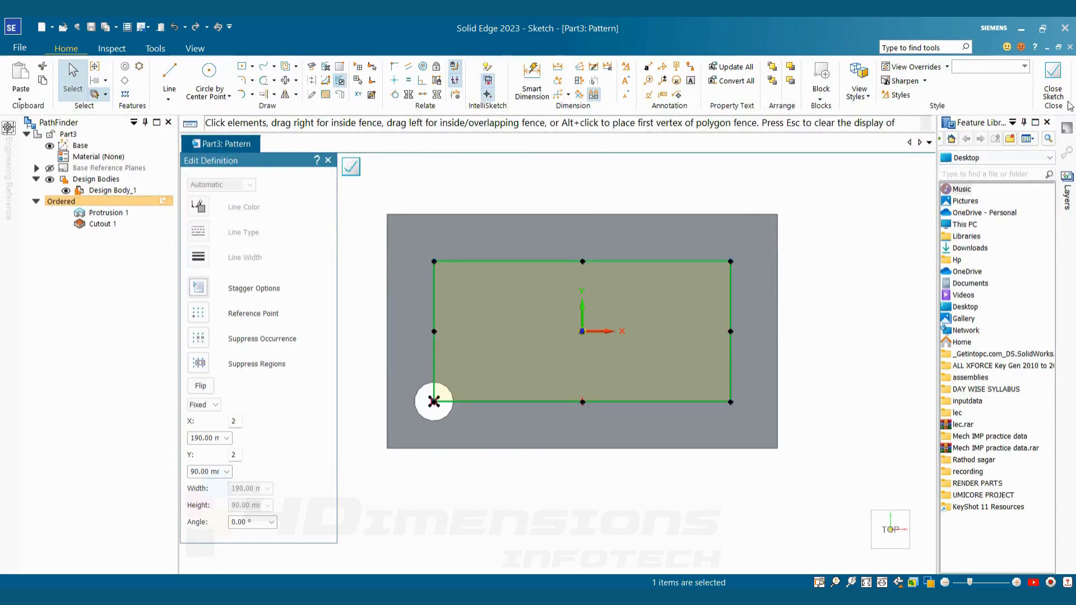
left_click(1052, 81)
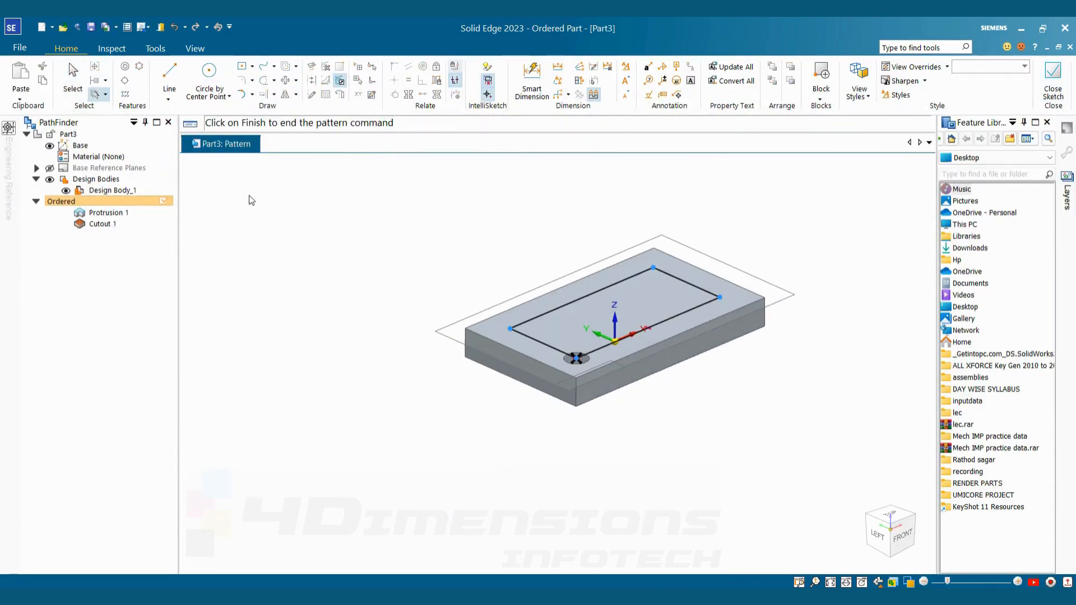
Step: Finish the hole pattern and check the large middle hole's dimensions in the Press Tool Assembly PDF
left_click(305, 176)
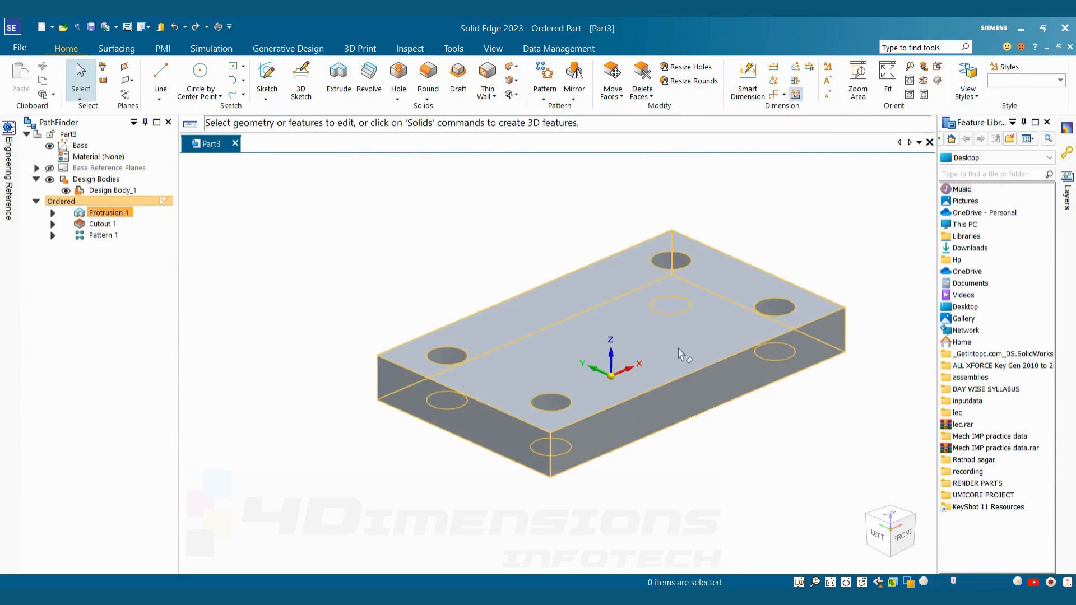
key("alt+Tab")
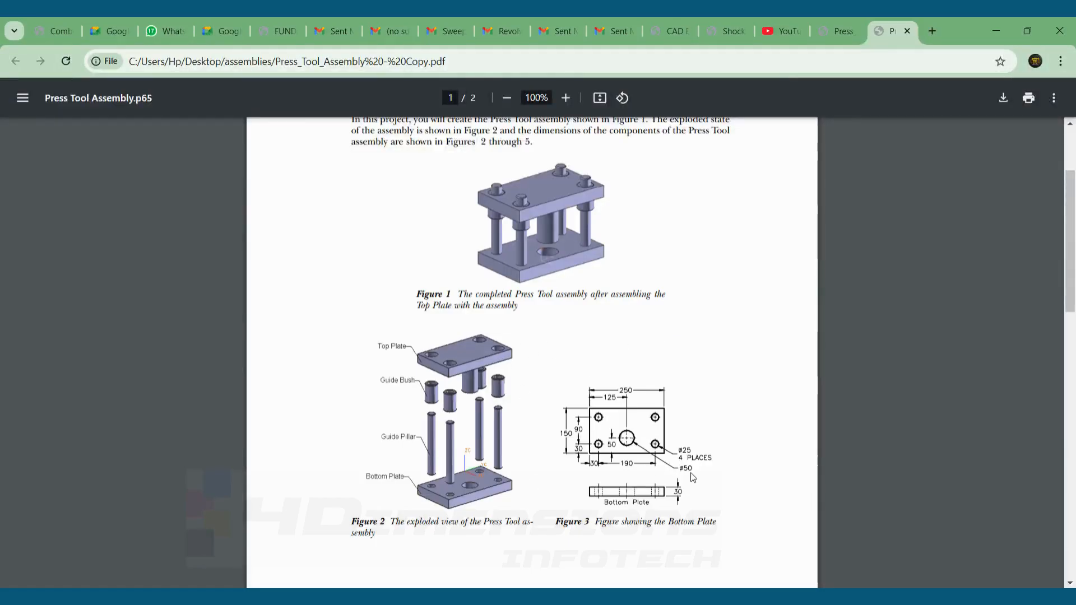
key("alt+Tab")
Step: Sketch a circle on the plate's top face just below the origin and set its diameter to 50 mm
left_click(560, 416)
left_click(589, 393)
key("d")
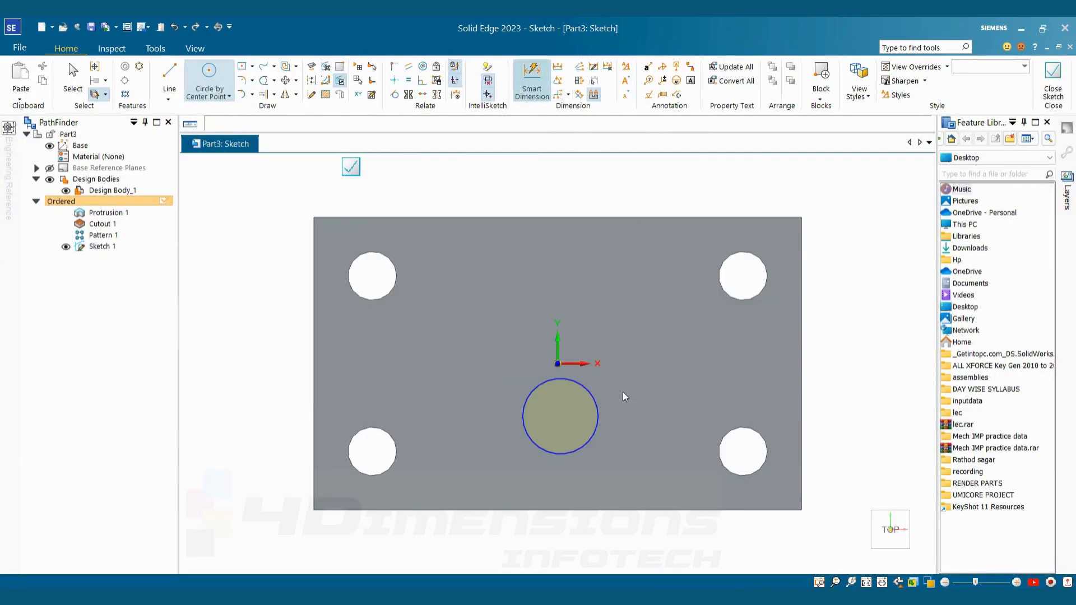
left_click(594, 409)
left_click(641, 354)
type("50")
key("Return")
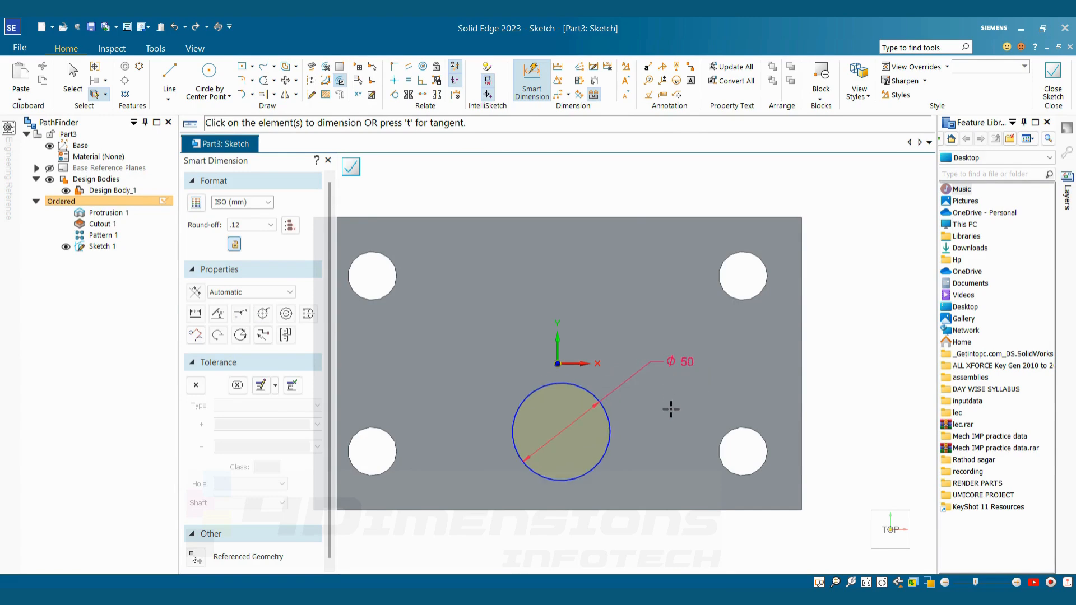
key("Escape")
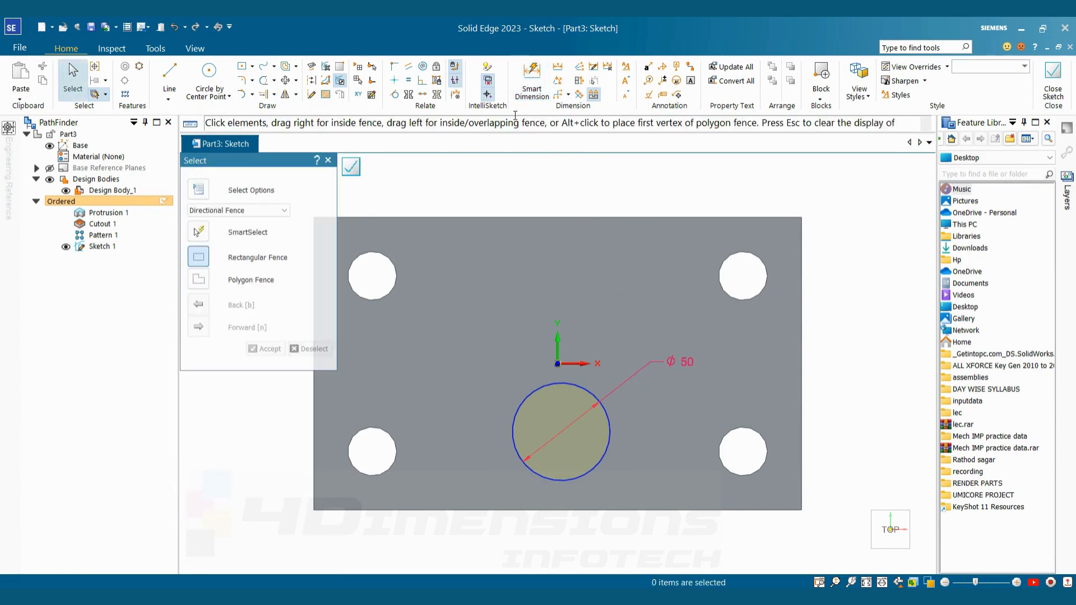
Step: Dimension the circle's center to the plate's lower long edge and set the distance to 50 mm
left_click(532, 81)
left_click(597, 510)
left_click(598, 461)
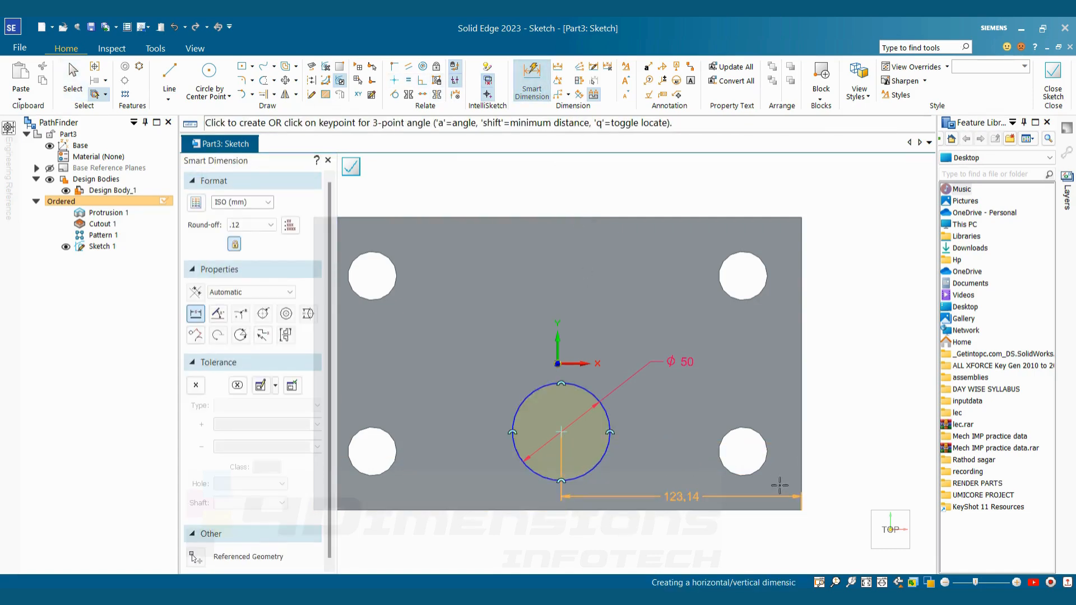
left_click(846, 450)
type("50")
key("Return")
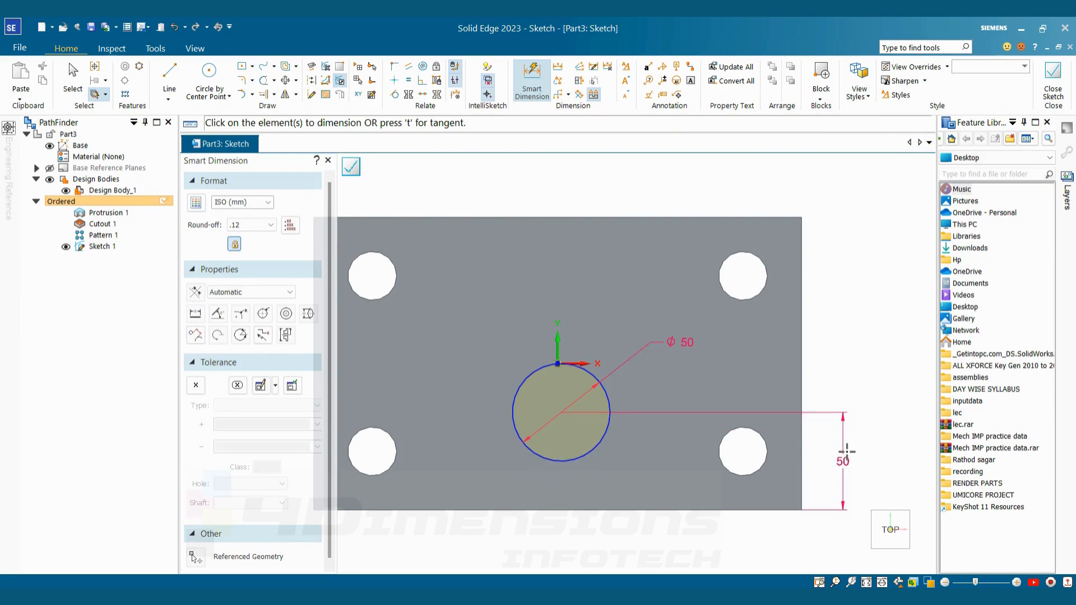
key("Escape")
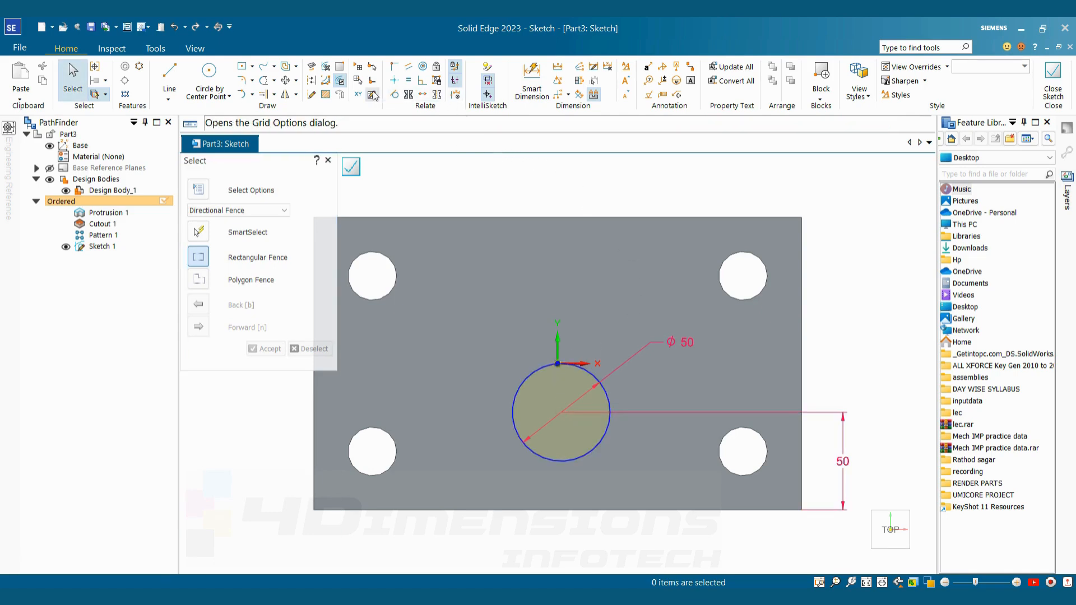
Step: Align the circle's center vertically with the origin and finish the sketch
left_click(394, 80)
left_click(558, 364)
left_click(562, 413)
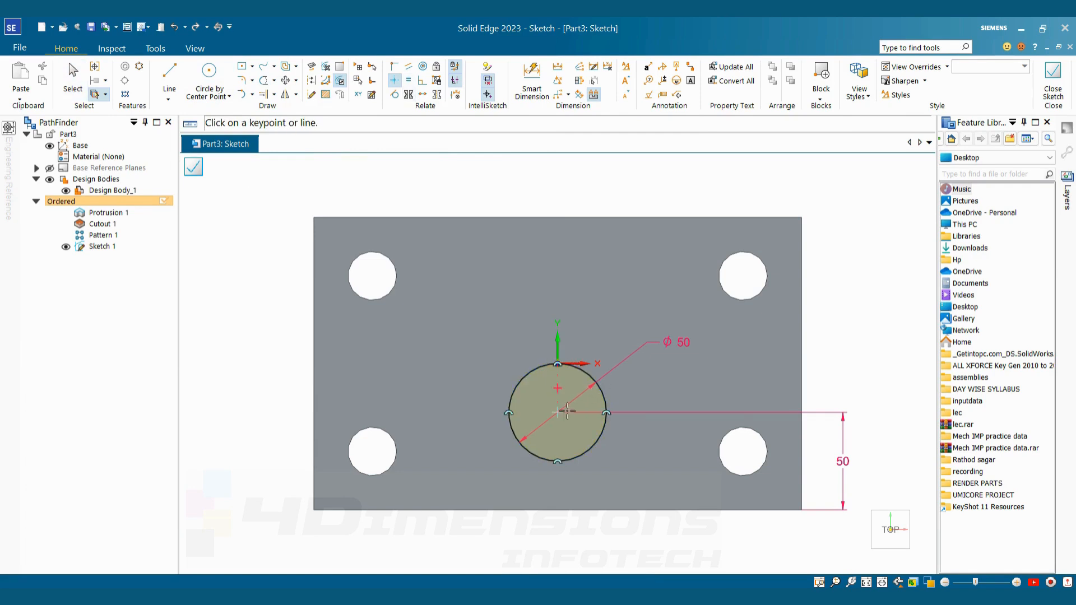
key("Escape")
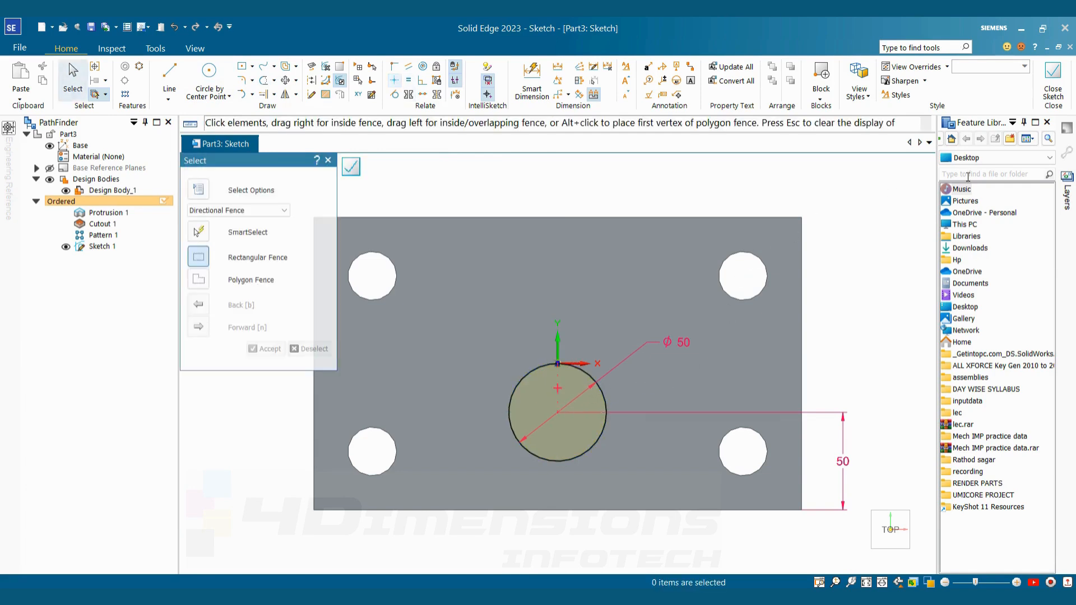
left_click(1042, 105)
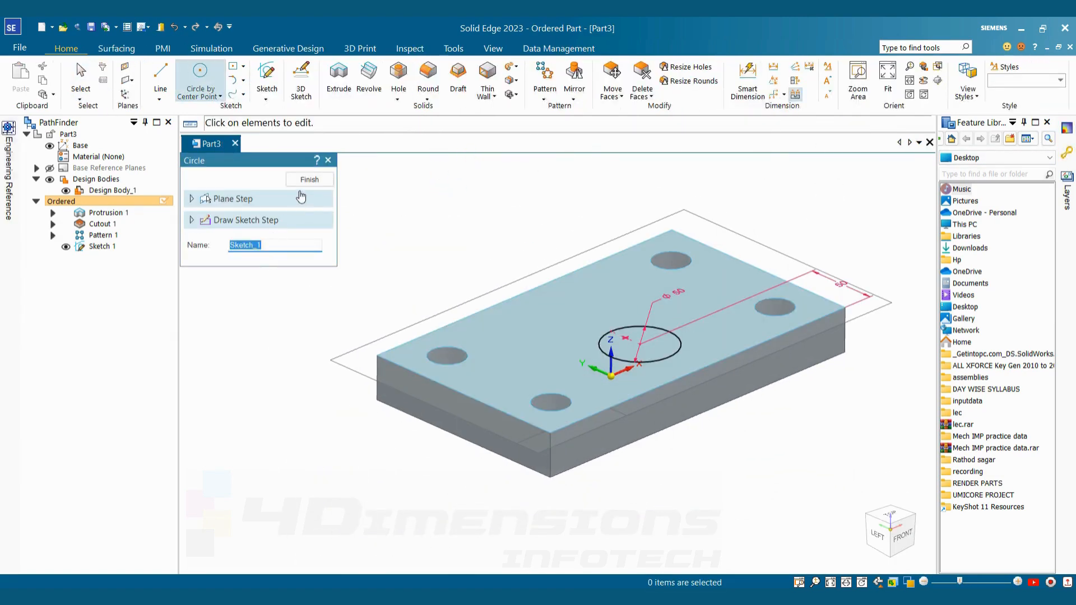
left_click(308, 180)
Step: Extrude the sketched circle as a Through All cut down through the plate, using Select from Sketch
left_click(347, 75)
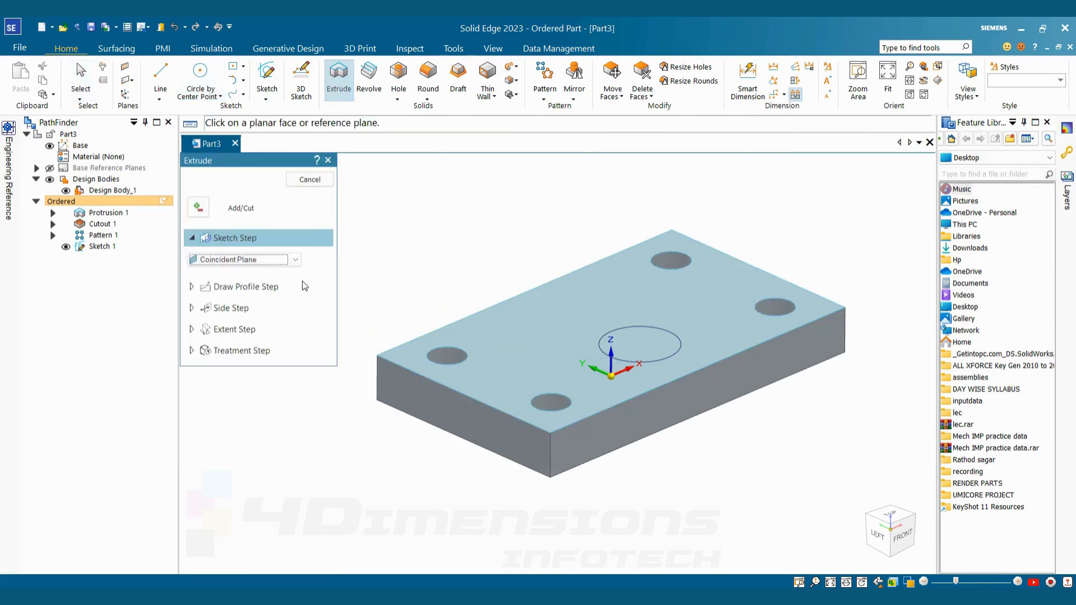
left_click(278, 259)
left_click(235, 273)
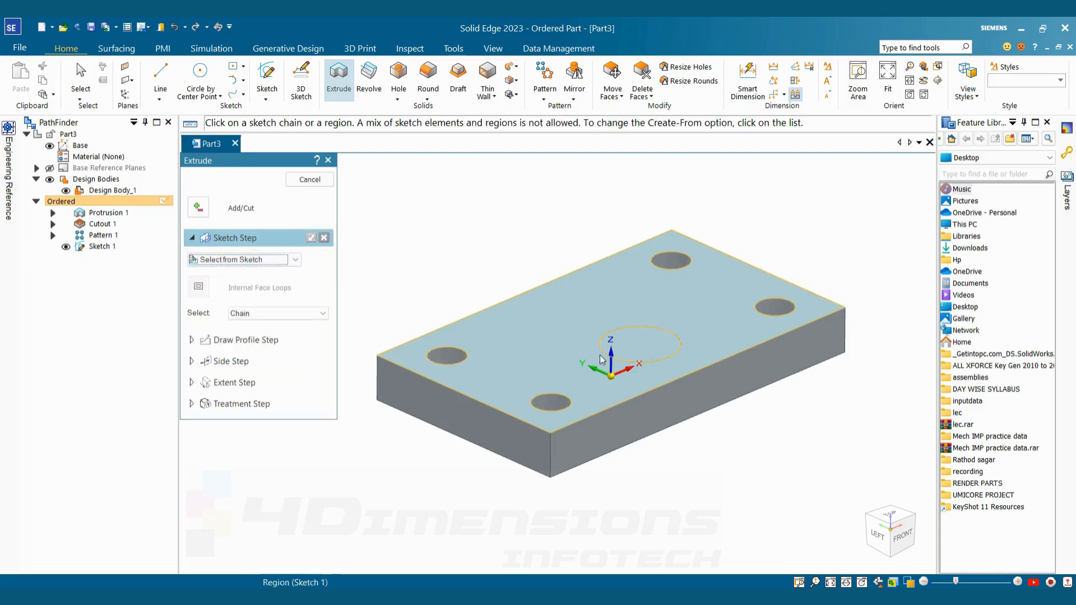
left_click(645, 362)
left_click(310, 240)
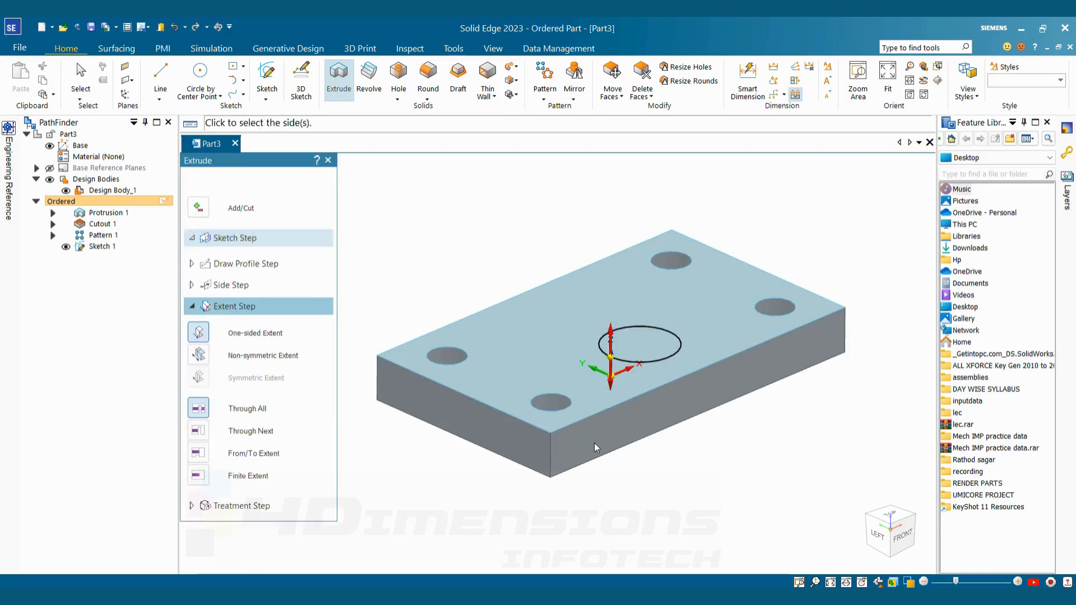
left_click(675, 483)
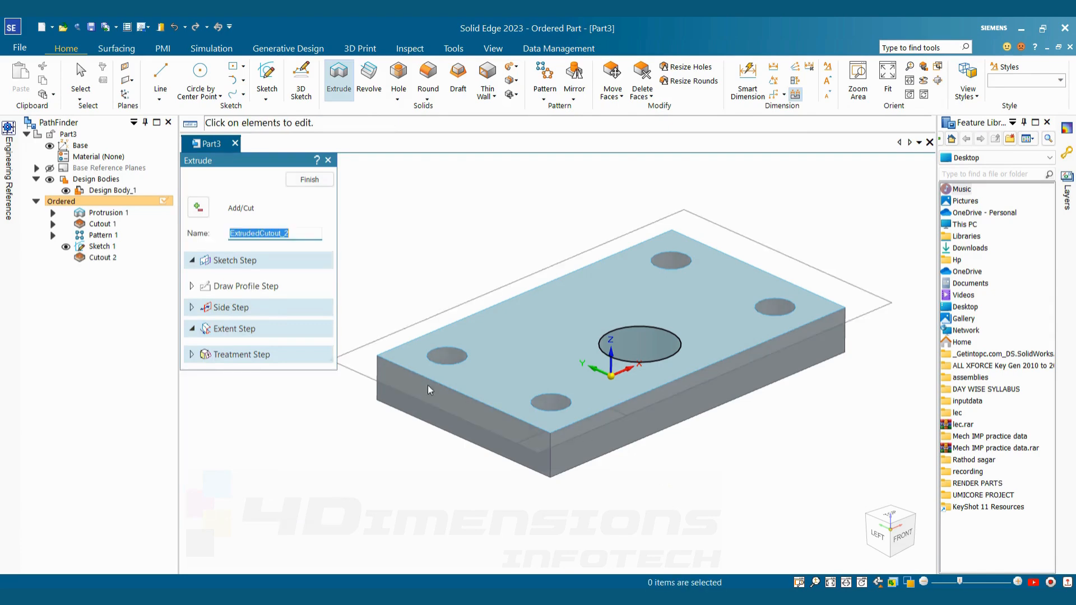
left_click(315, 185)
key("Escape")
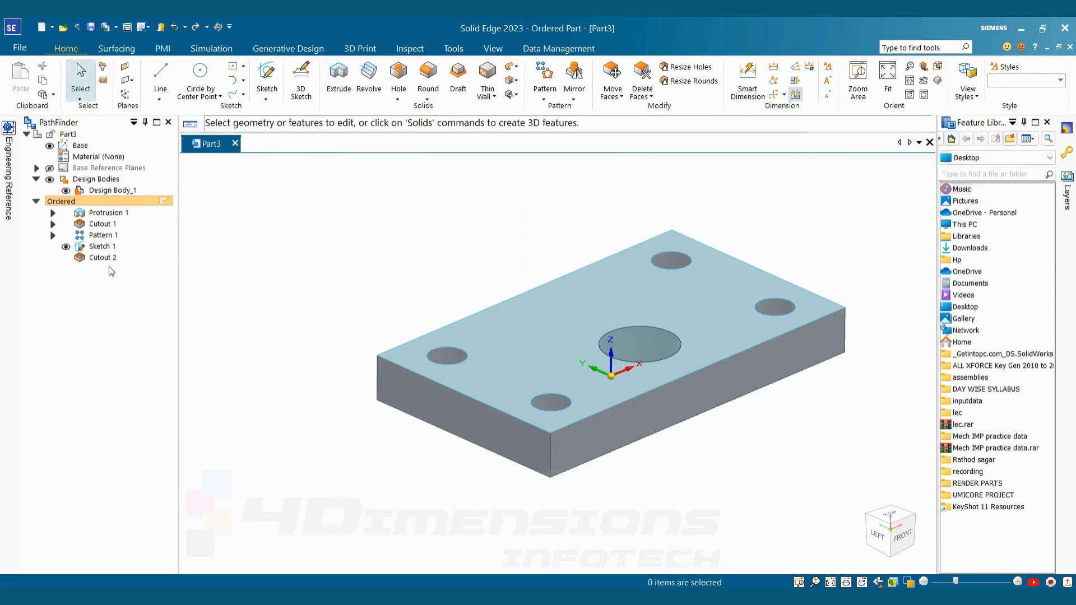
Step: Hide the circle's sketch and view the plate with its middle hole from another angle
scroll(359, 264, "down", 3)
middle_click_drag(361, 264, 730, 329)
scroll(732, 337, "up", 2)
middle_click_drag(731, 386, 736, 394)
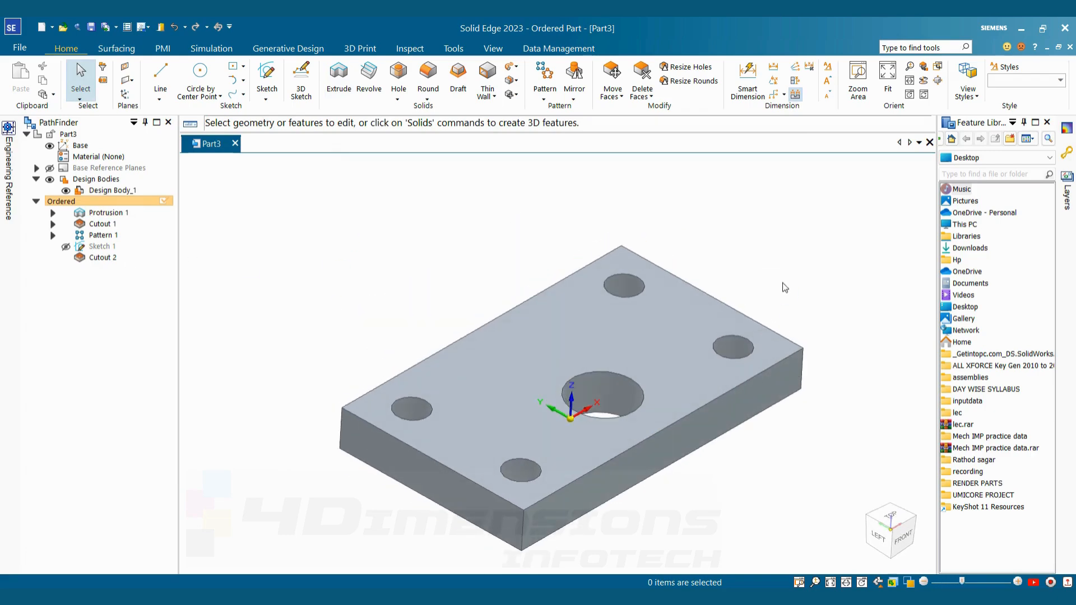
Step: Open Save As for the part and create a folder named "press tool in se" inside the Desktop's lec folder
left_click(20, 47)
left_click(44, 250)
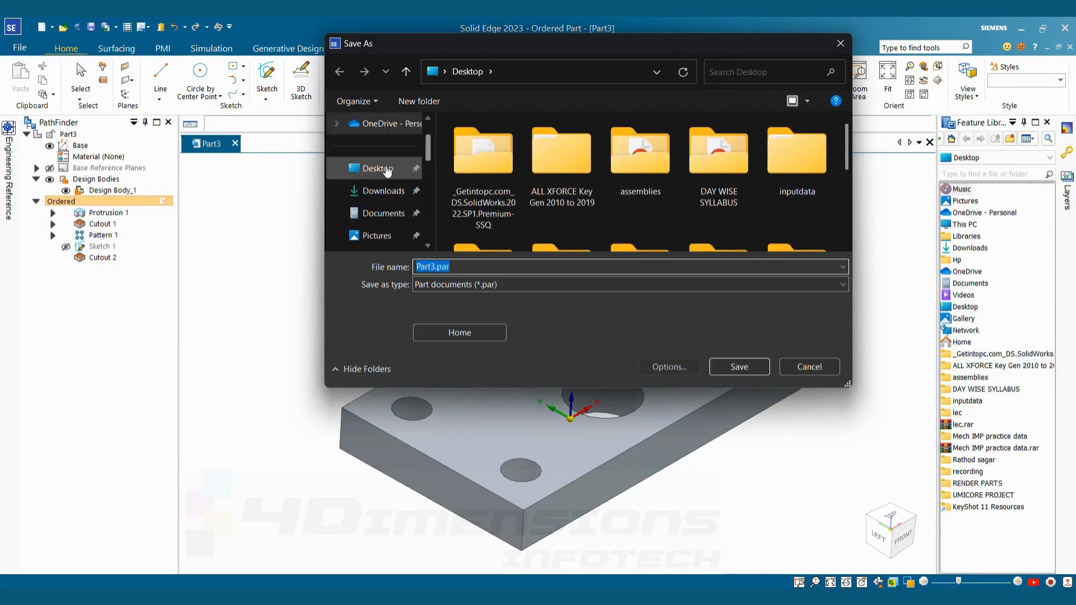
left_click(387, 169)
right_click(769, 210)
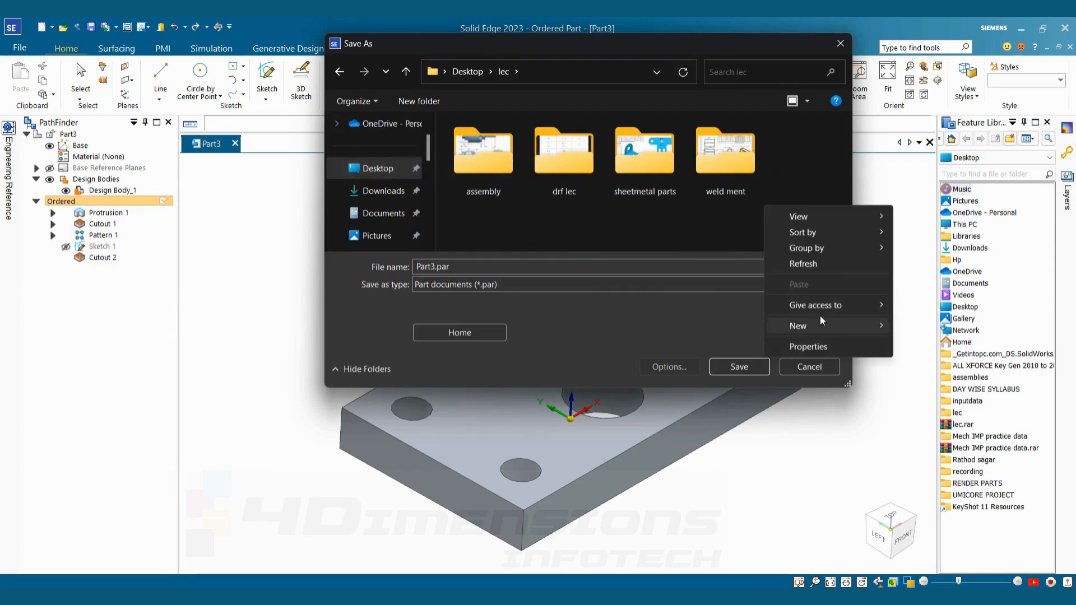
mouse_move(820, 320)
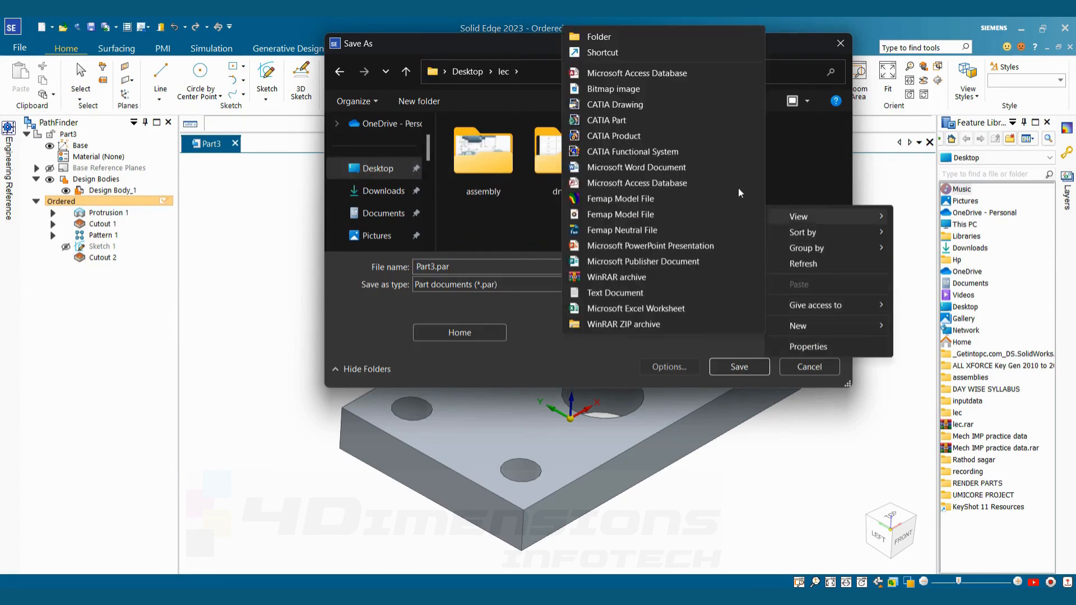
left_click(594, 37)
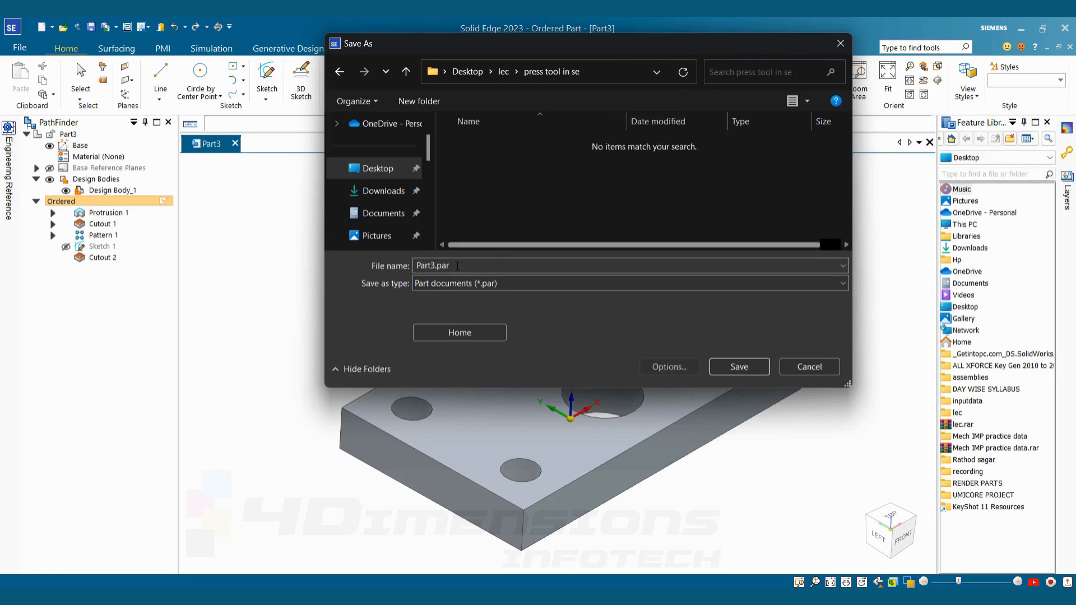
Step: Save the part in the new folder under the name "Bottom plate"
left_click(457, 266)
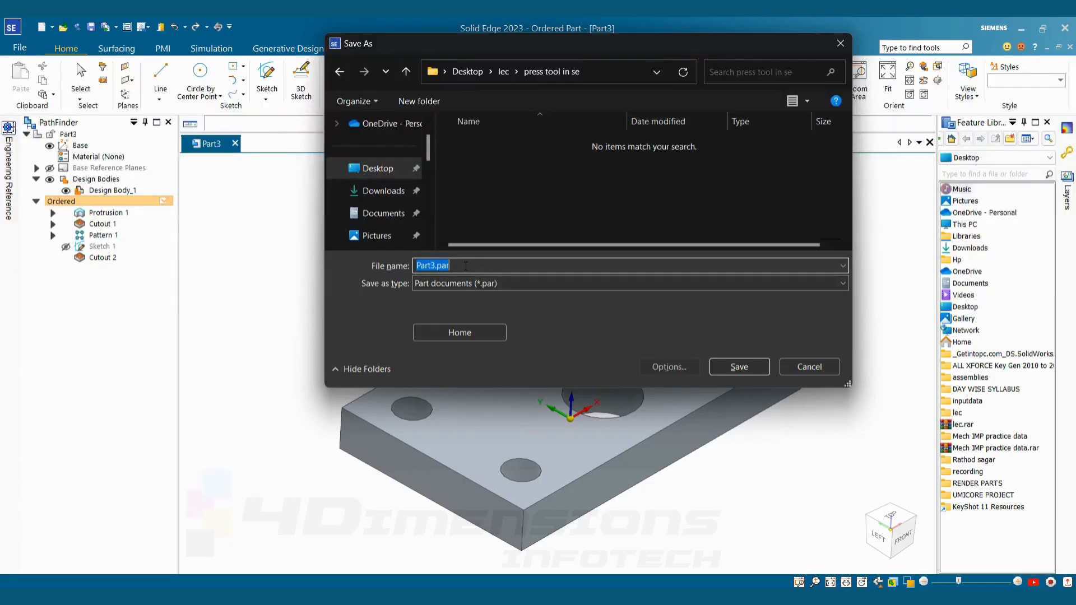
type("bottom plate")
left_click(752, 368)
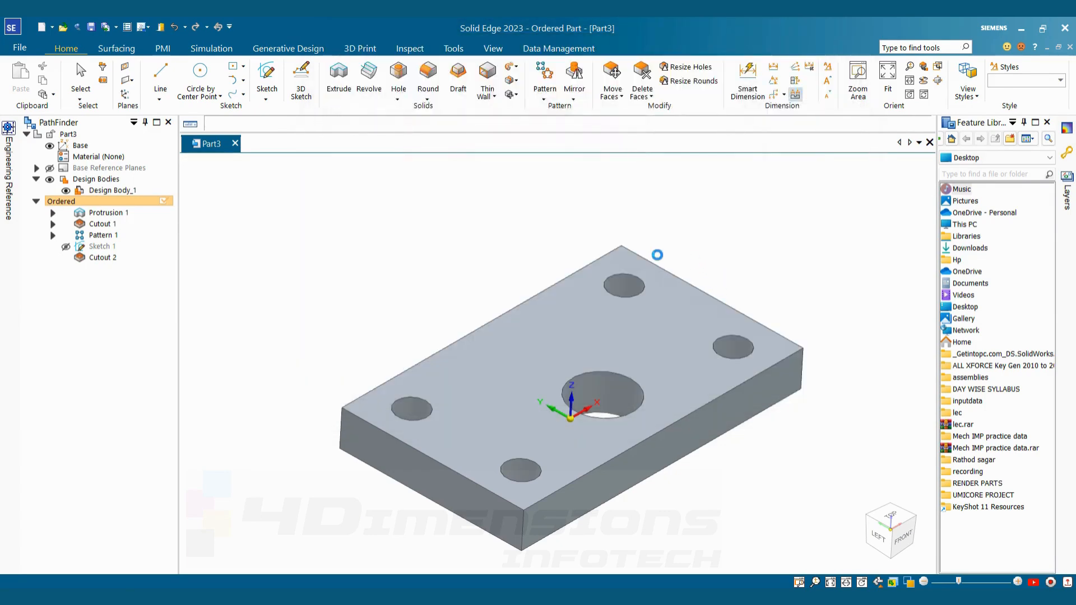
Step: Paint the whole plate body with the Teal style using Part Painter
left_click(493, 49)
left_click(500, 95)
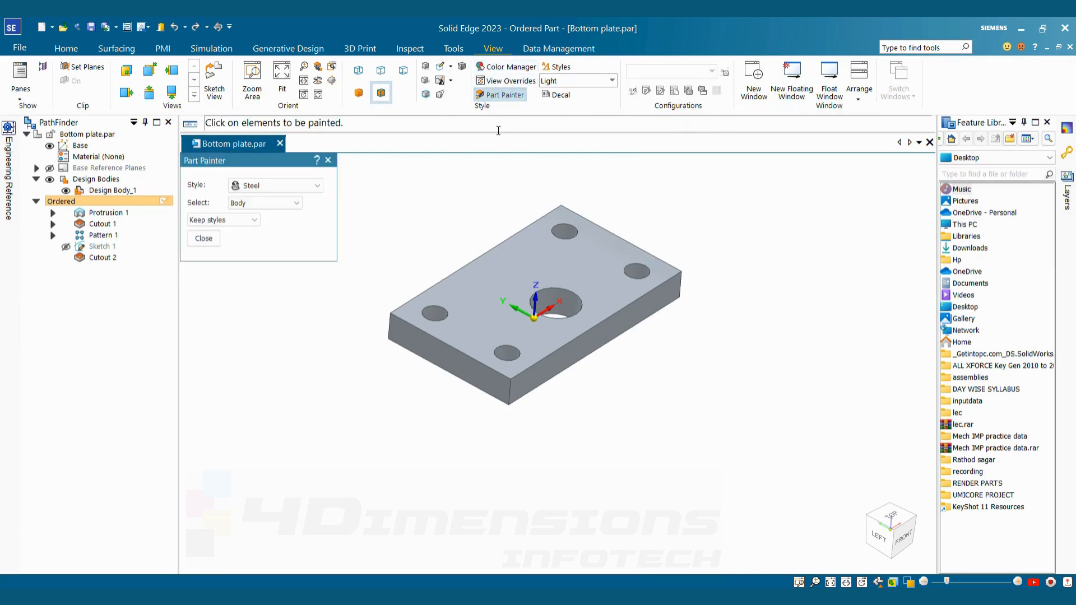
mouse_move(681, 284)
middle_mouse_down()
mouse_move(672, 262)
mouse_move(682, 275)
middle_mouse_up()
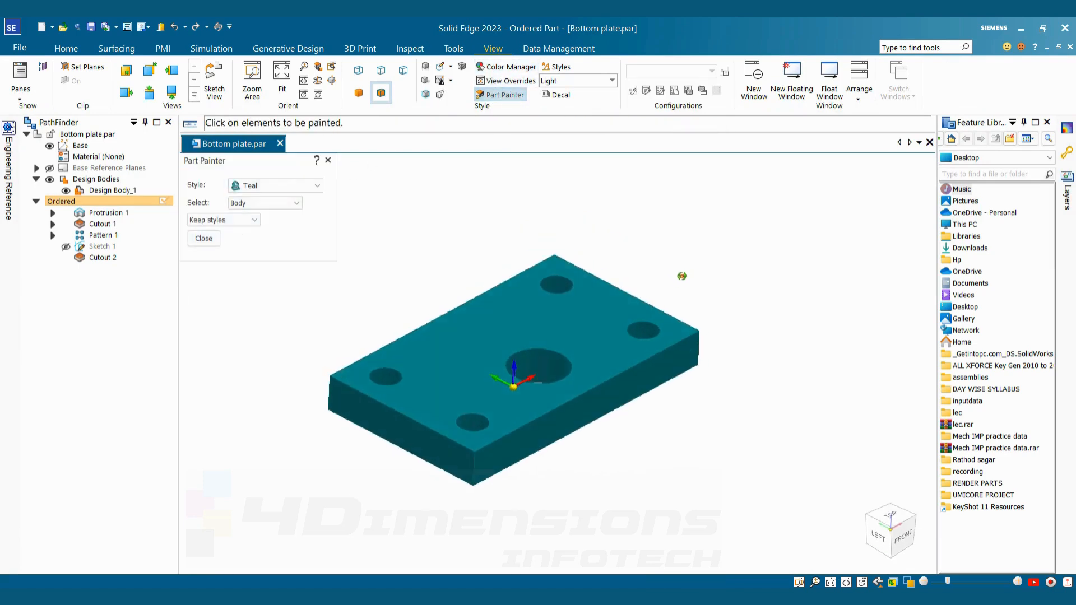
scroll(682, 274, "up", 1)
Step: Examine the Top Plate drawing on page 2 of the PDF and compare it with the bottom plate model
scroll(681, 273, "down", 2)
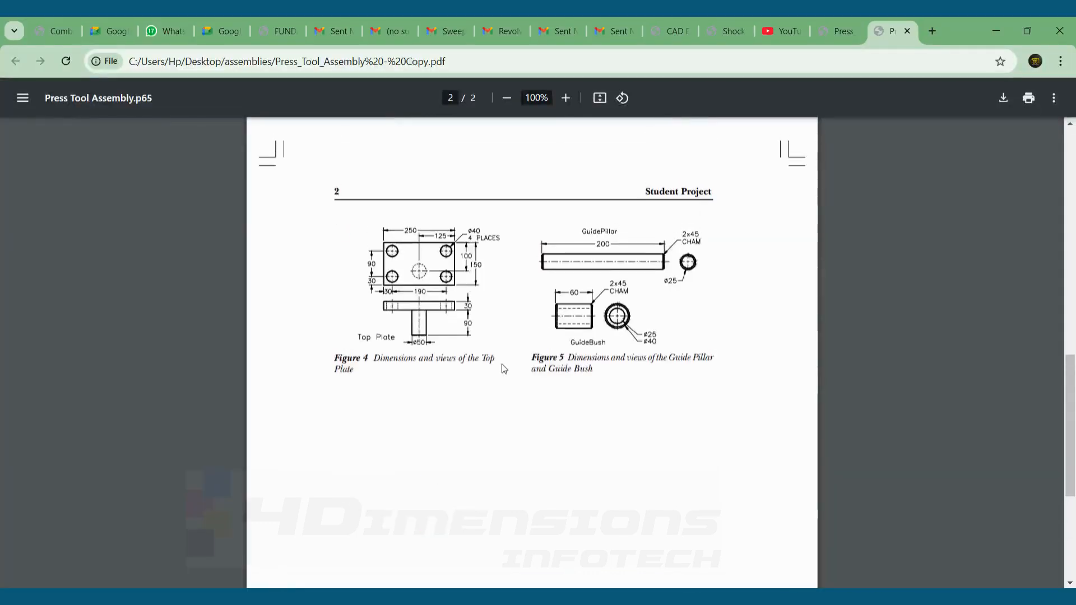
scroll(412, 371, "up", 2)
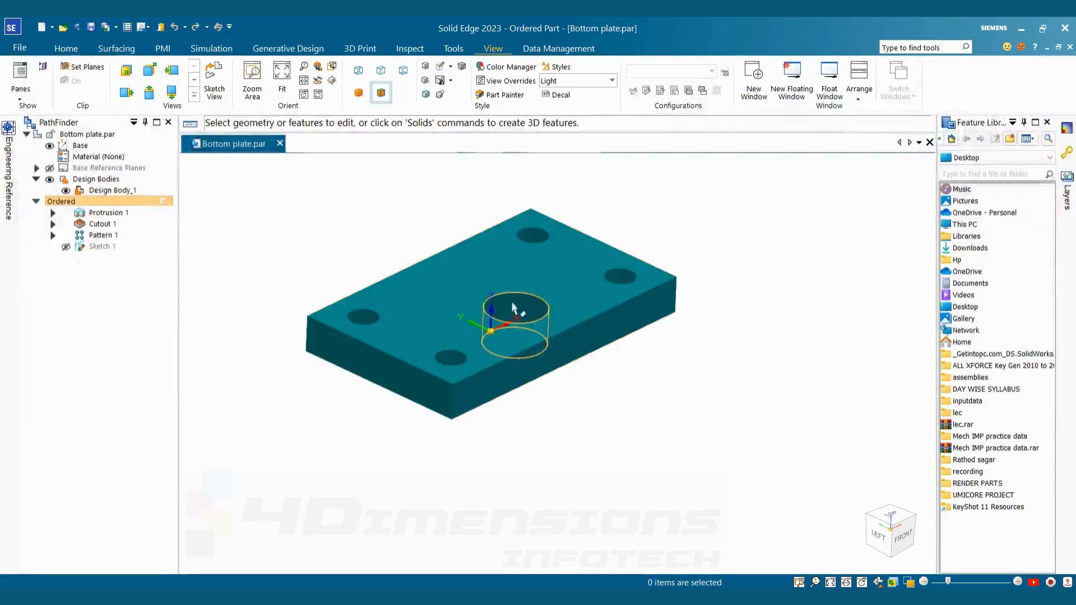
middle_click_drag(652, 223, 667, 252)
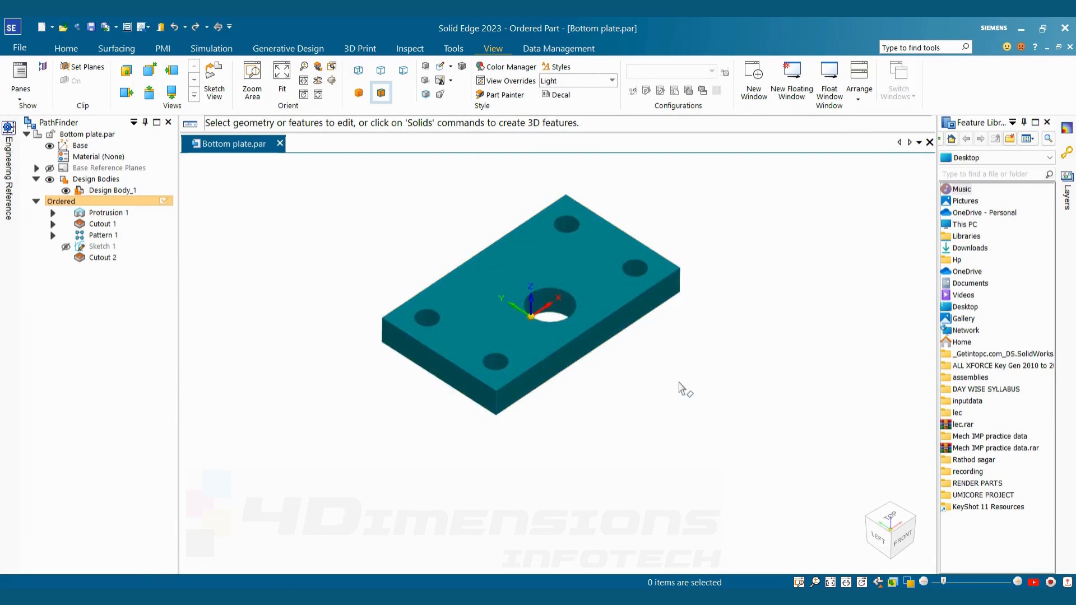
scroll(678, 382, "down", 2)
middle_click_drag(678, 382, 670, 367)
scroll(716, 282, "up", 3)
middle_click_drag(717, 284, 714, 301)
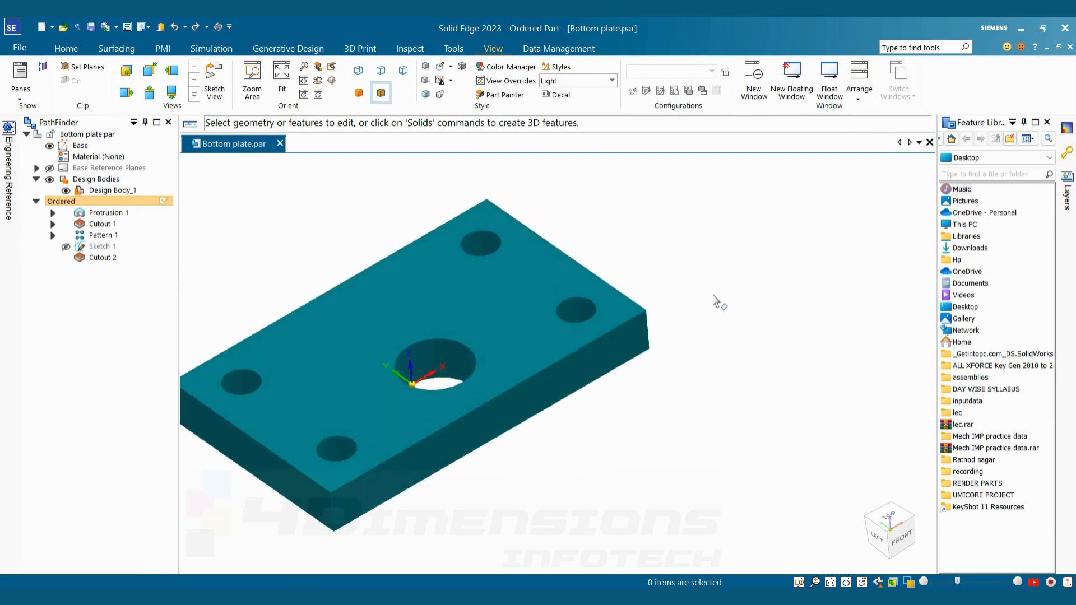
scroll(714, 298, "down", 2)
Step: Edit the corner hole cutout's dimensions and set the hole's diameter to 40 mm
left_click(101, 224)
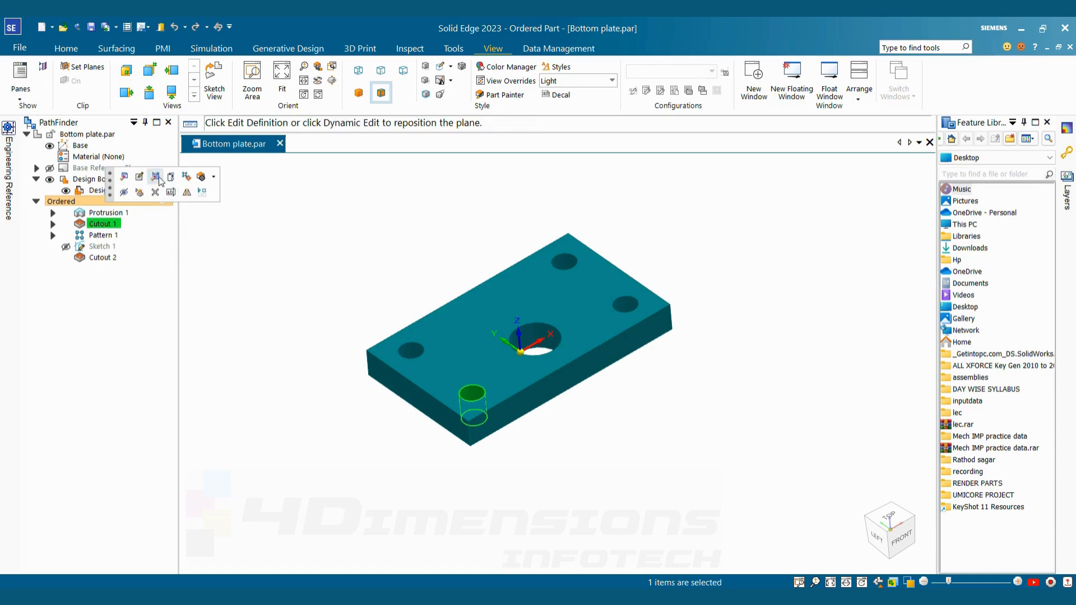
left_click(168, 194)
scroll(479, 392, "up", 3)
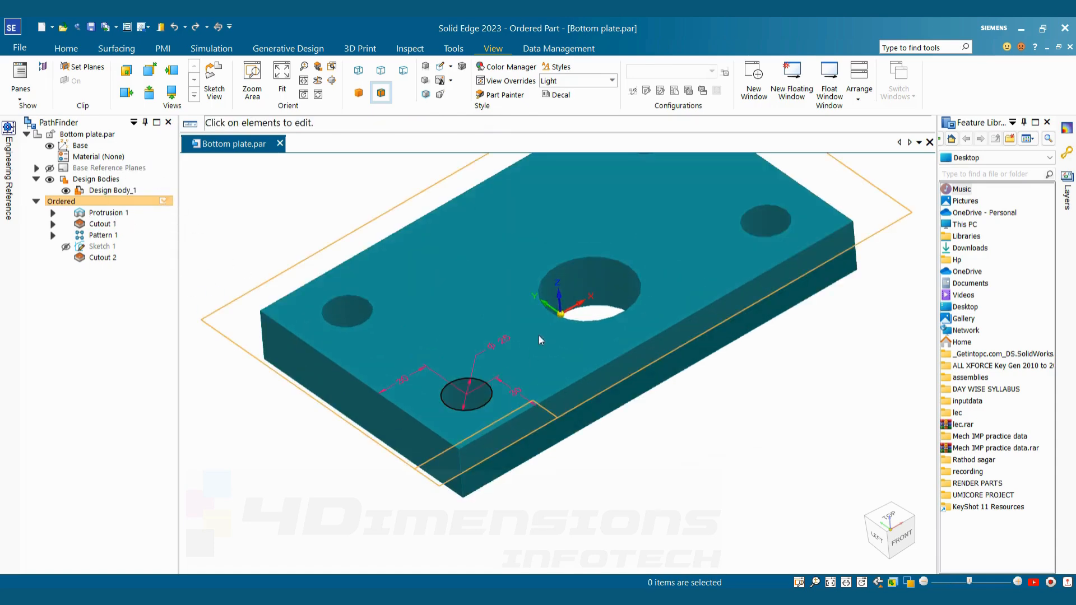
left_click(509, 359)
type("40")
key("Return")
Step: Delete the large middle hole's cutout and its sketch
scroll(569, 446, "down", 2)
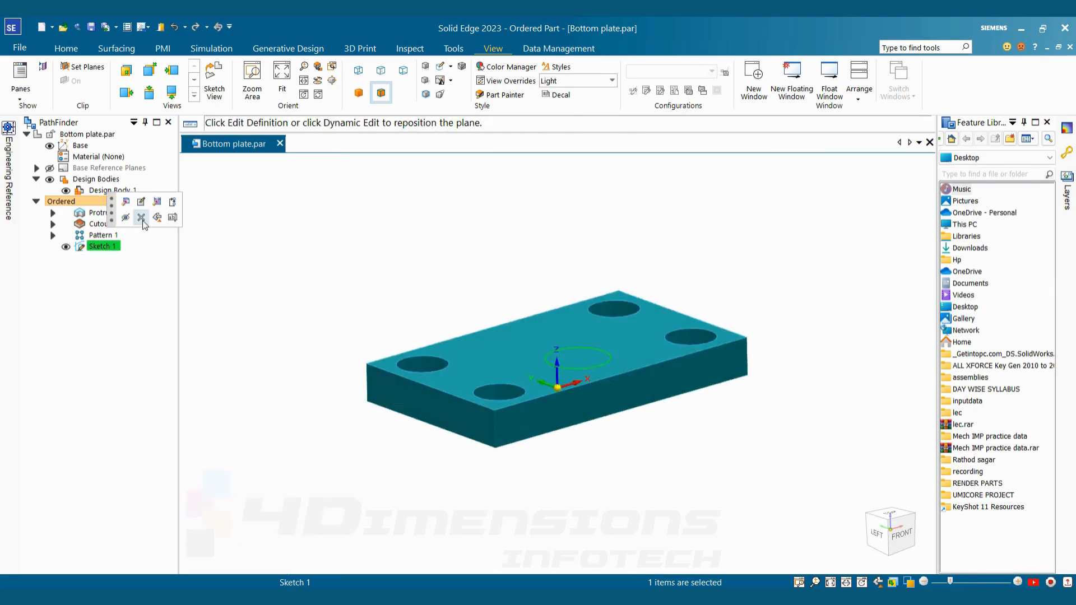
key("Delete")
Step: Sketch a circle about 45 mm in diameter on the plate's bottom face, centred above the origin along the plate's vertical centreline
middle_click_drag(415, 308, 336, 236)
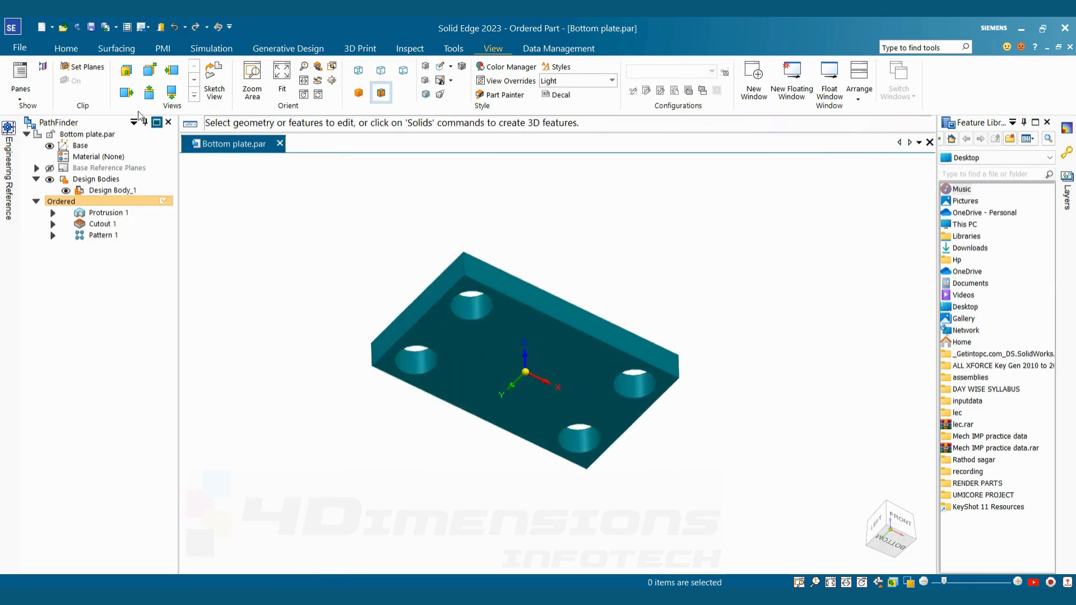
left_click(62, 52)
left_click(201, 73)
left_click(504, 319)
left_click(558, 287)
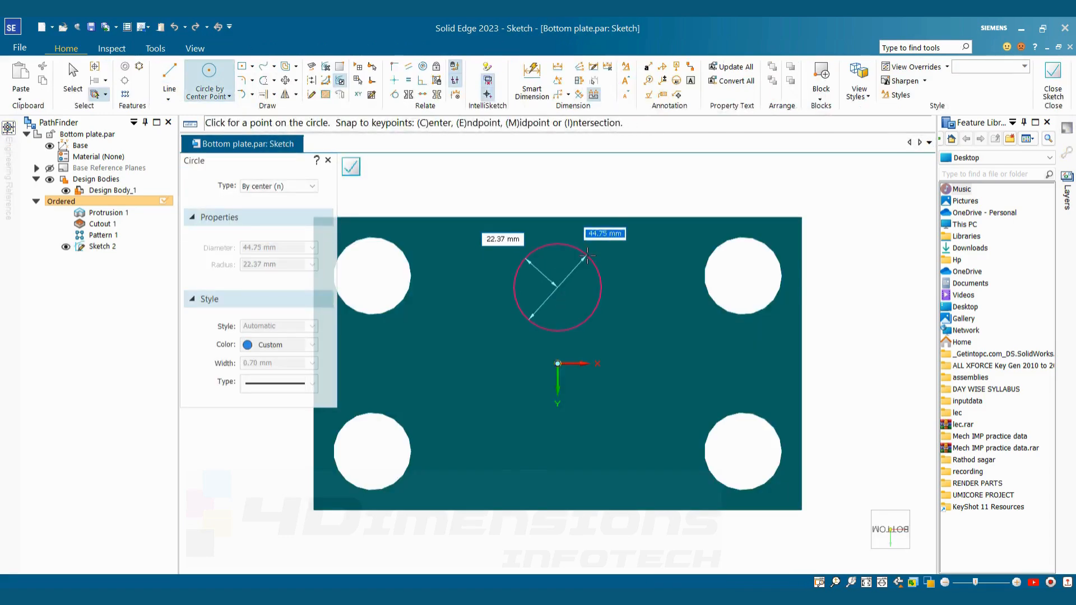
left_click(588, 256)
Step: Set the circle's diameter to 50 mm
left_click(532, 81)
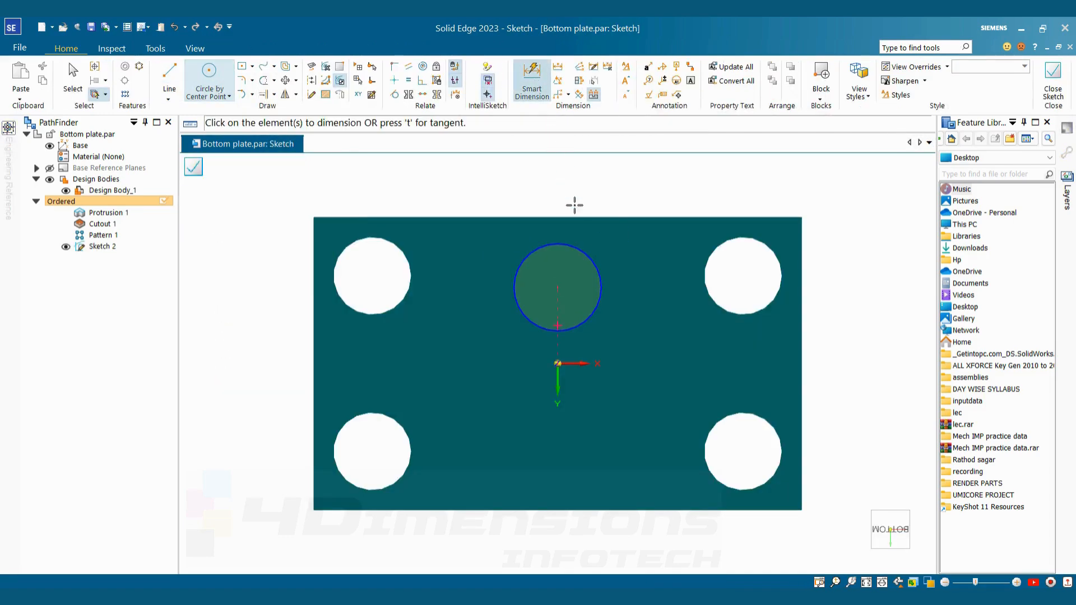
left_click(586, 258)
left_click(645, 191)
type("50")
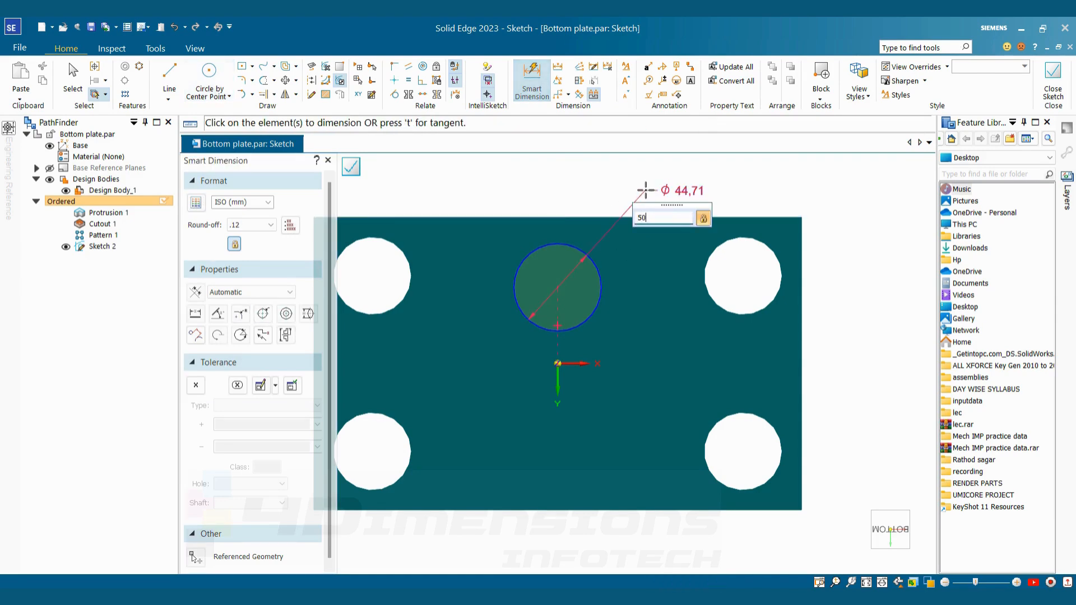
key("Return")
Step: Dimension the circle's centre 50 mm from the plate's nearer long edge and finish the sketch
left_click(557, 288)
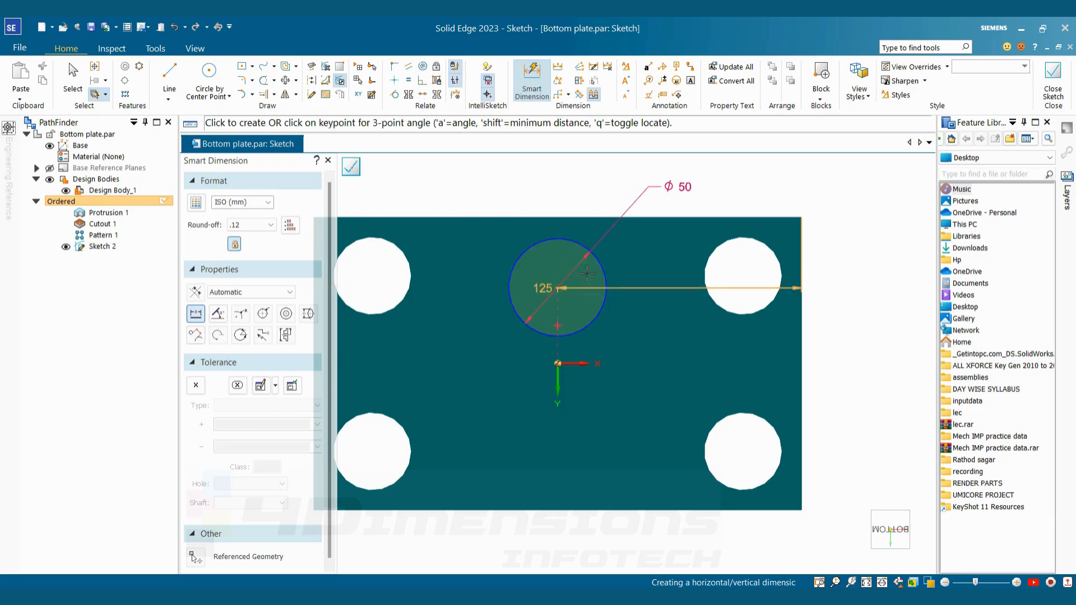
left_click(840, 261)
type("50")
key("Return")
left_click(351, 167)
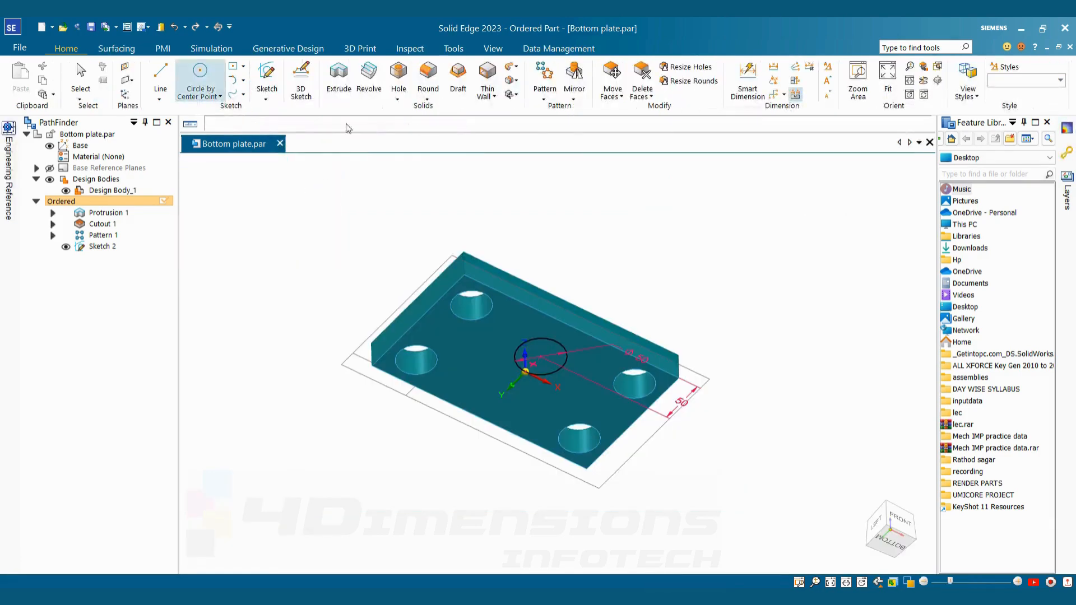
Step: Extrude the circle 90 mm downward from the plate with a finite extent and check it against the Top Plate drawing
left_click(535, 337)
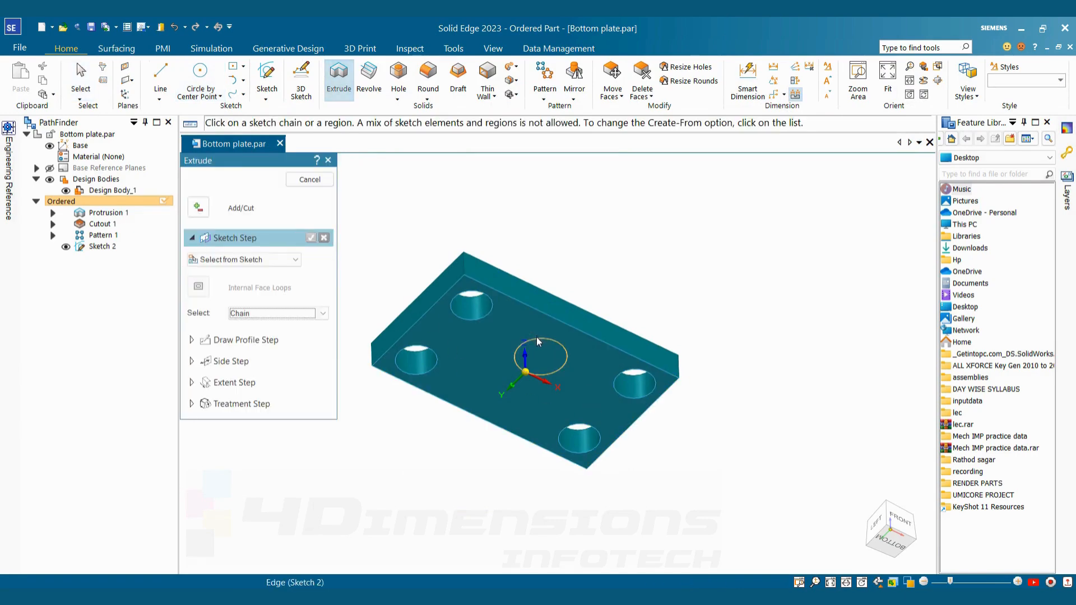
left_click(312, 238)
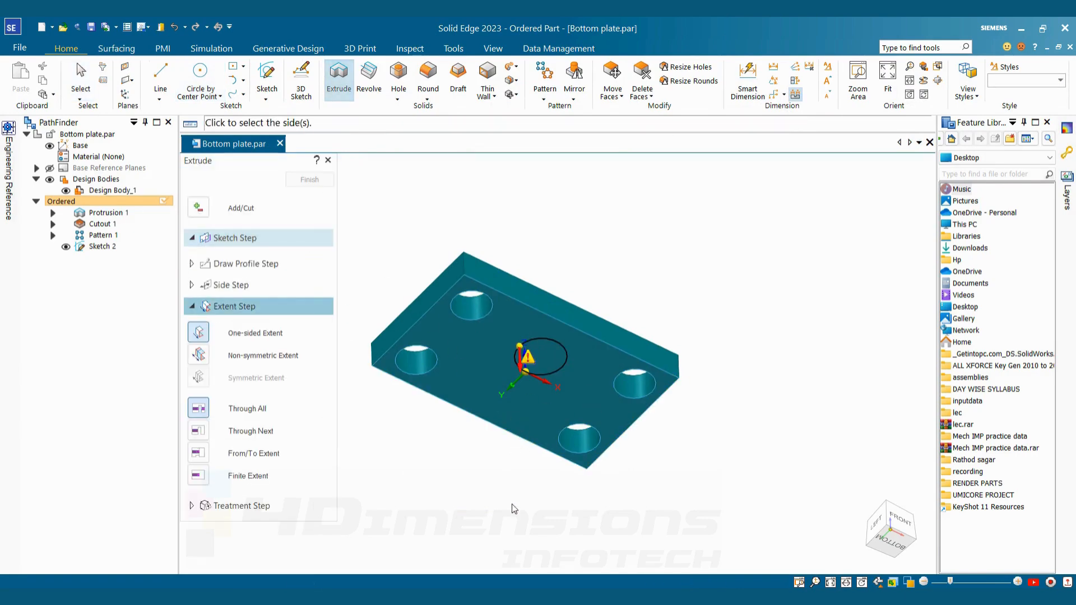
middle_click_drag(572, 401, 563, 485)
scroll(560, 486, "up", 3)
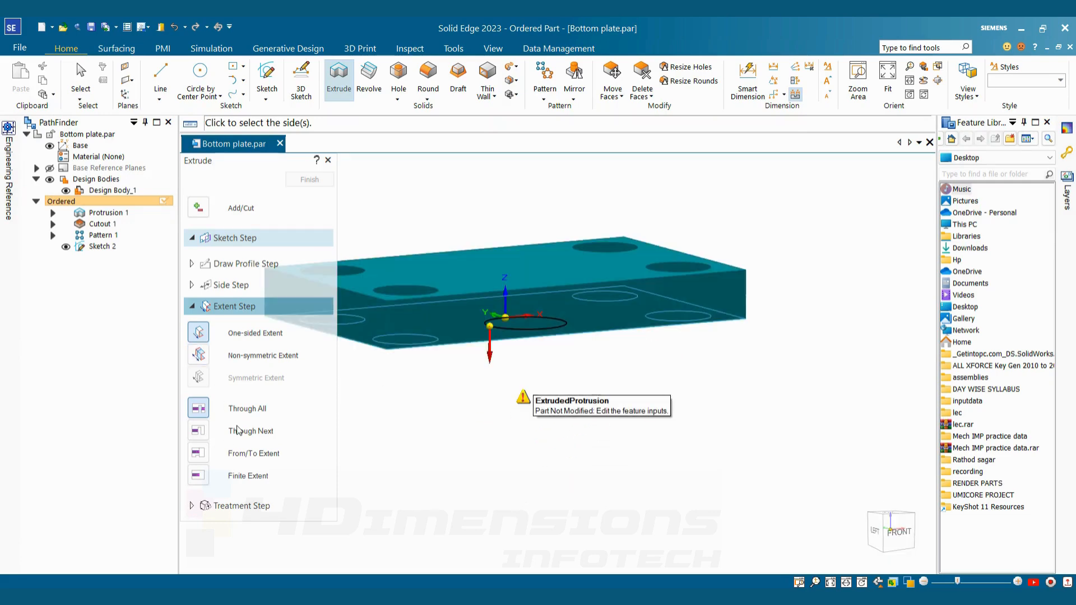
left_click(199, 476)
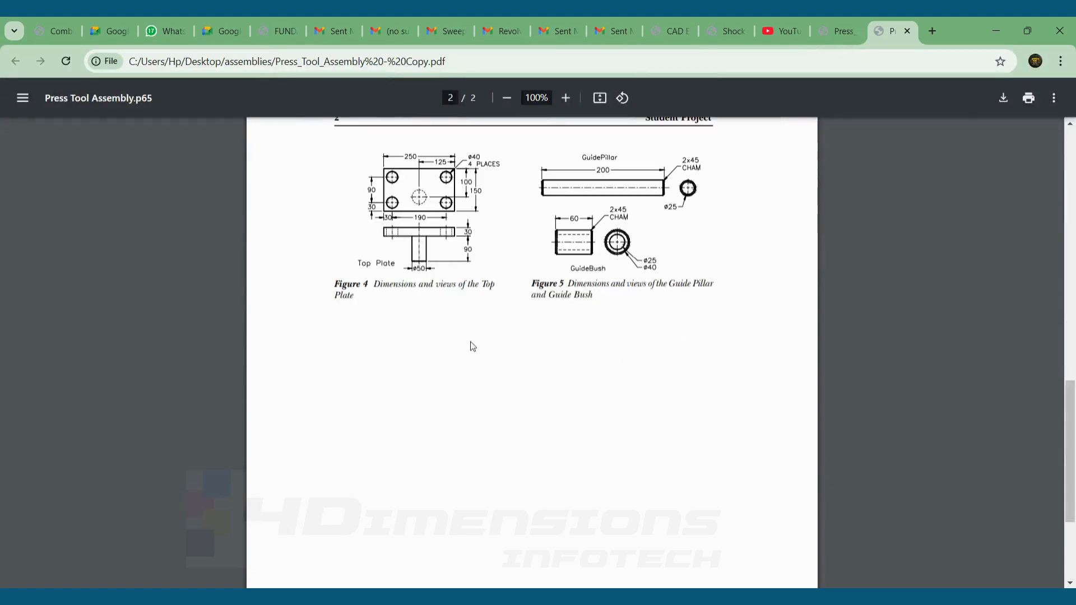
scroll(442, 261, "up", 3, "ctrl")
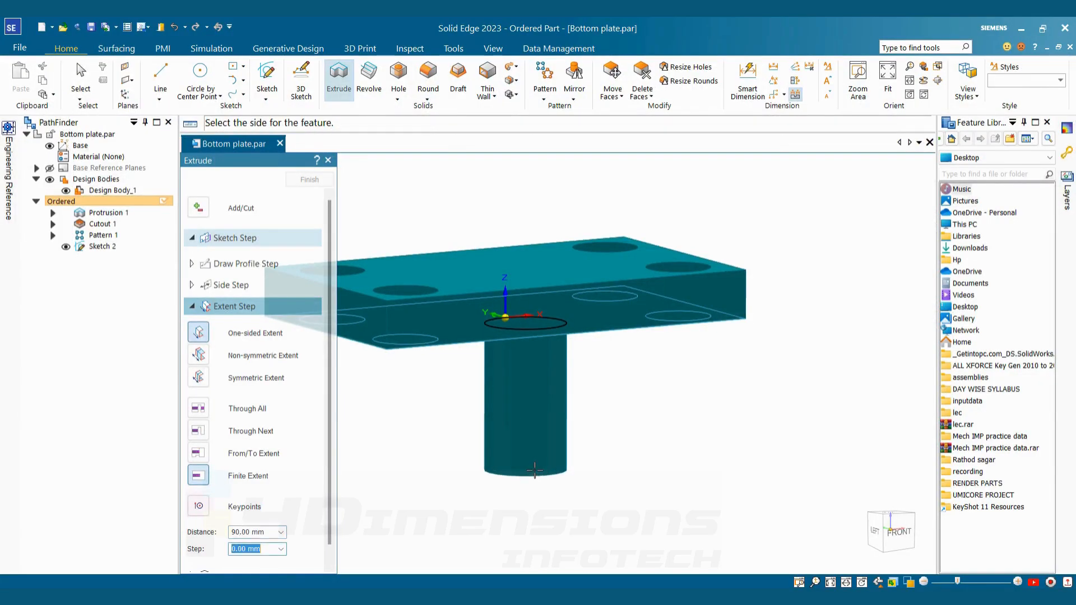
left_click(537, 477)
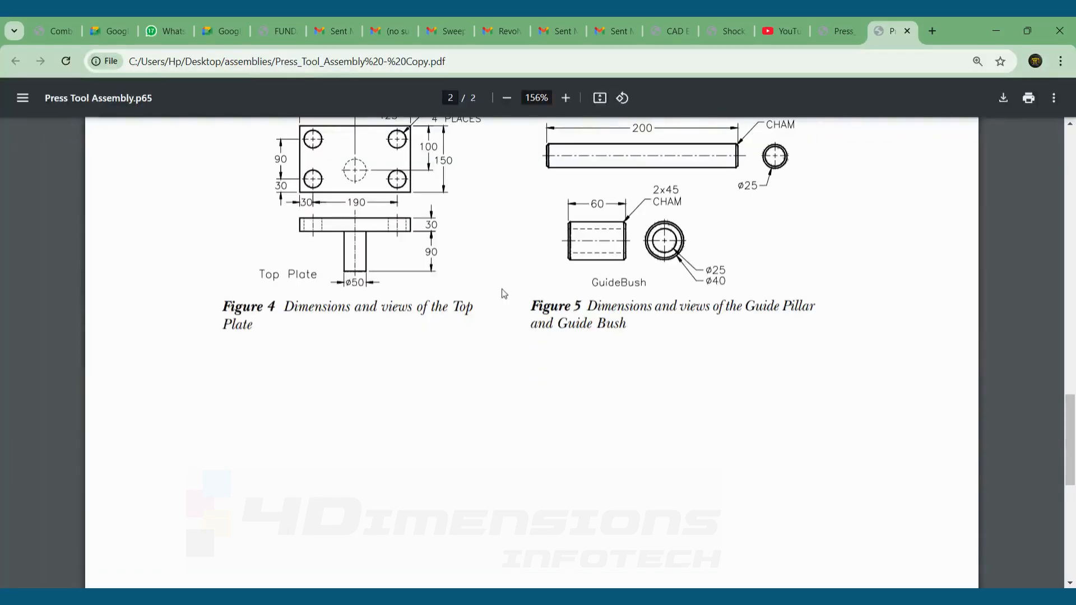
scroll(397, 209, "up", 3)
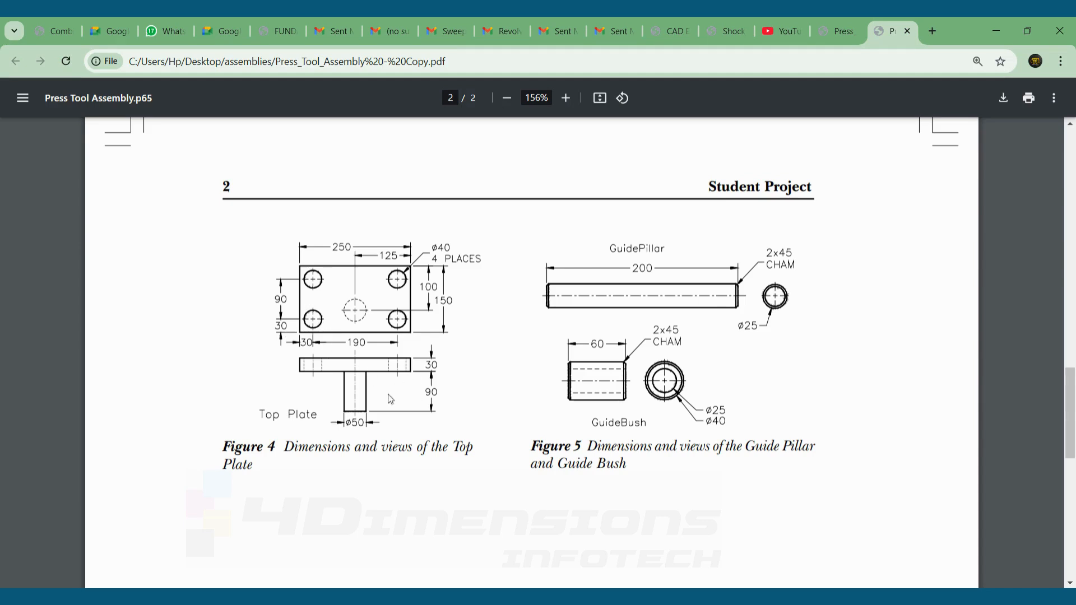
key("alt+Tab")
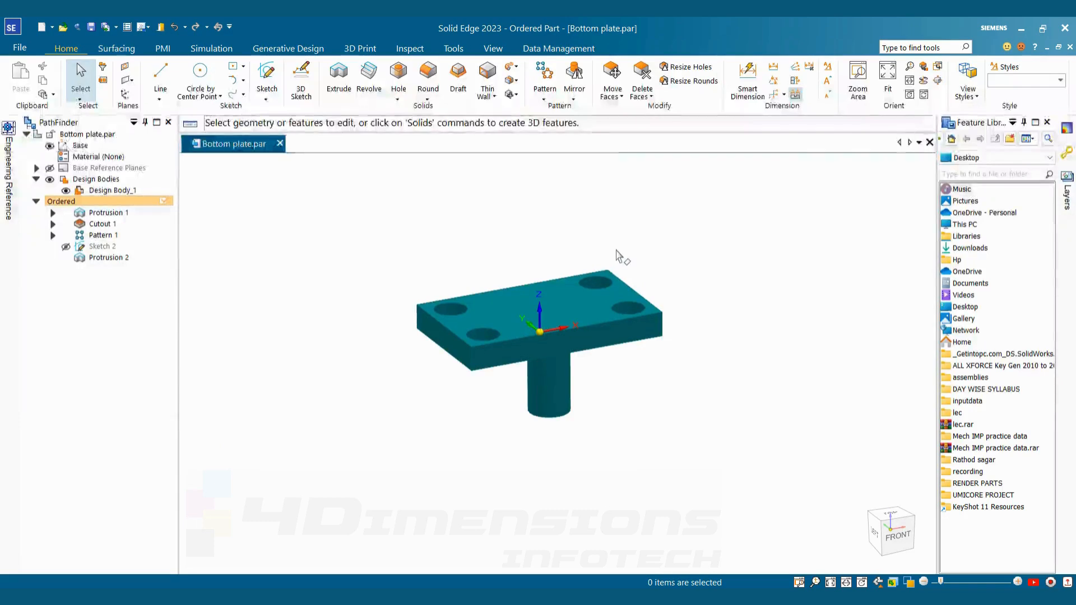
Step: Paint the whole top plate body with the Tan style using Part Painter
left_click(493, 50)
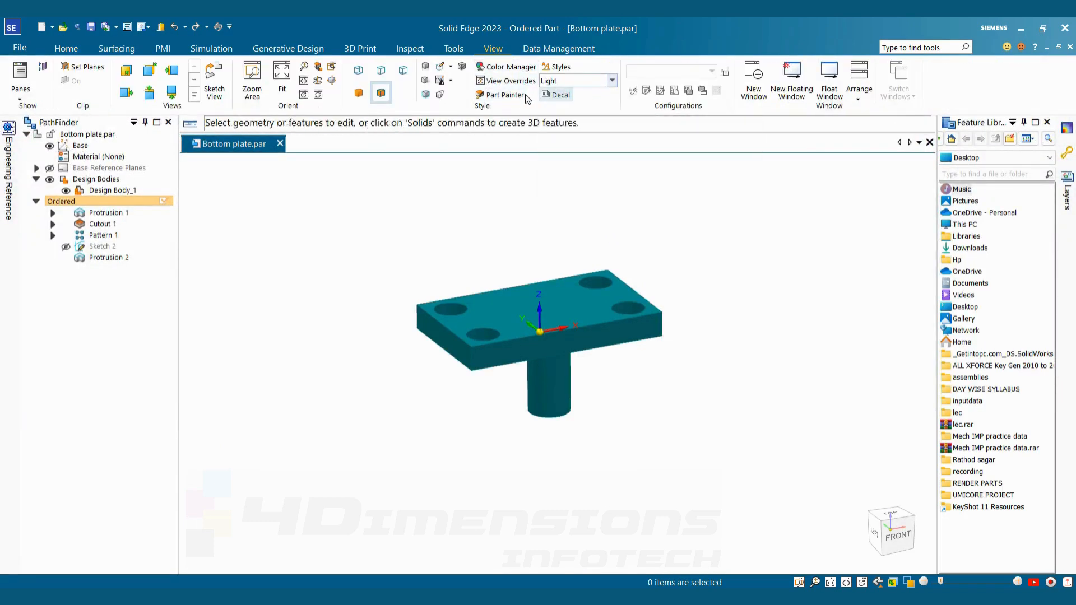
left_click(501, 95)
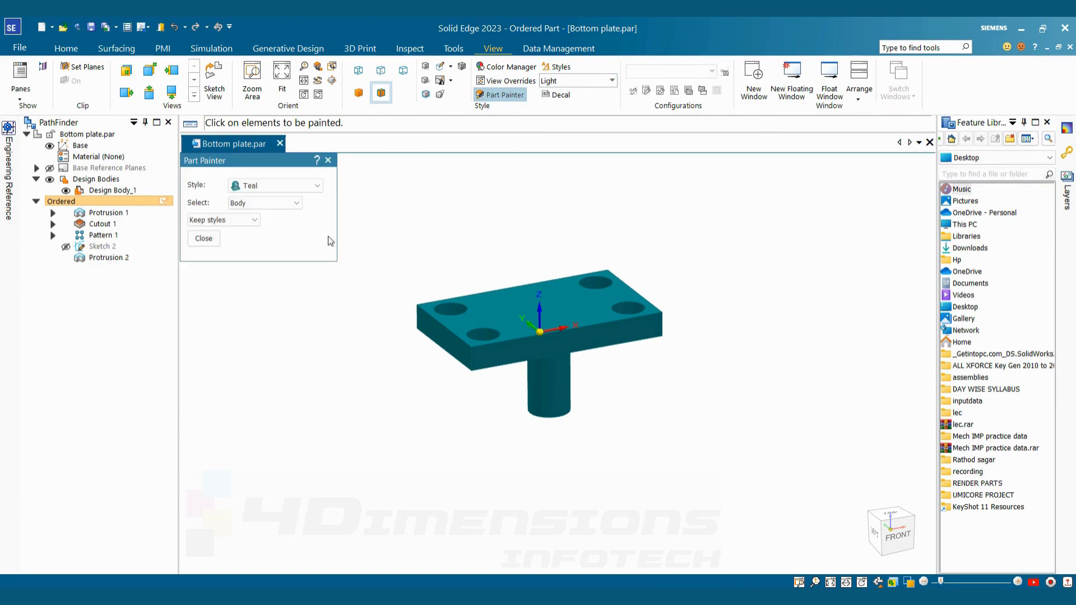
left_click(277, 186)
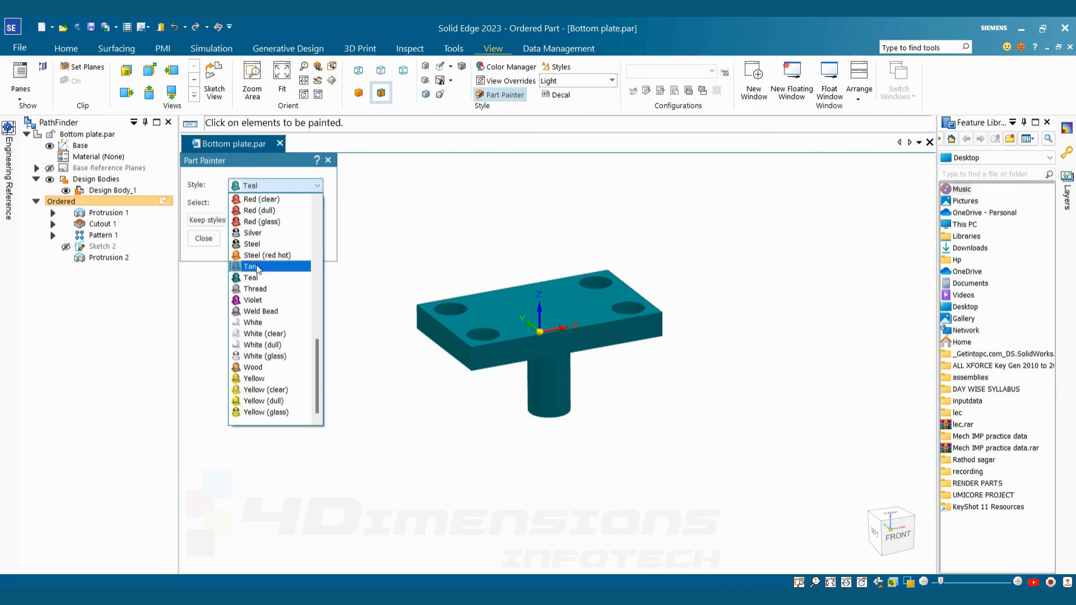
left_click(250, 266)
left_click(509, 328)
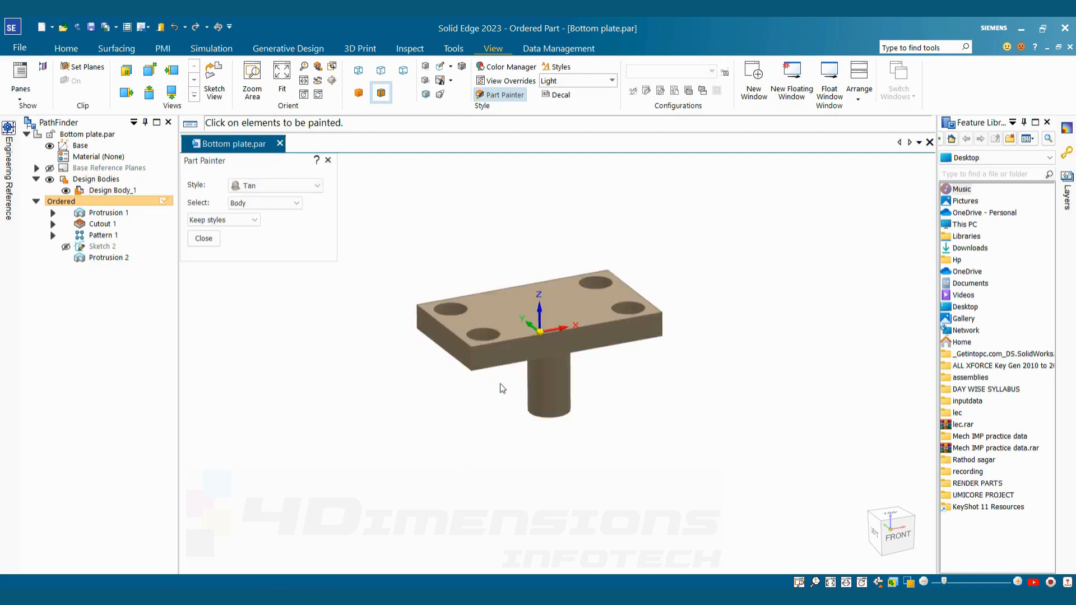
left_click(203, 238)
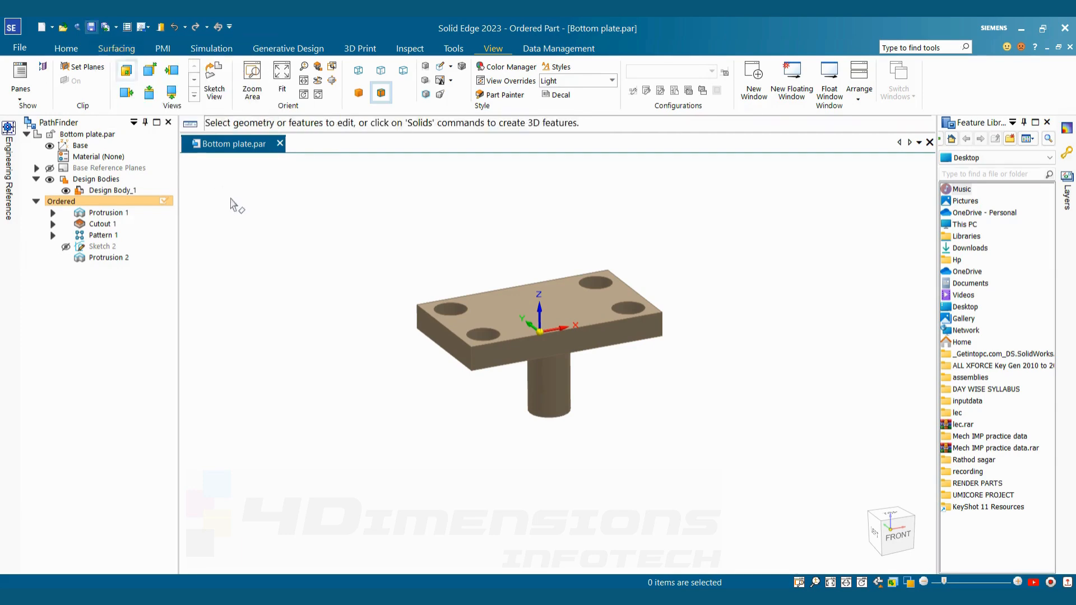
Step: Save the modified part as a separate part document named TOP PLATE in the "press tool in se" folder
left_click(19, 48)
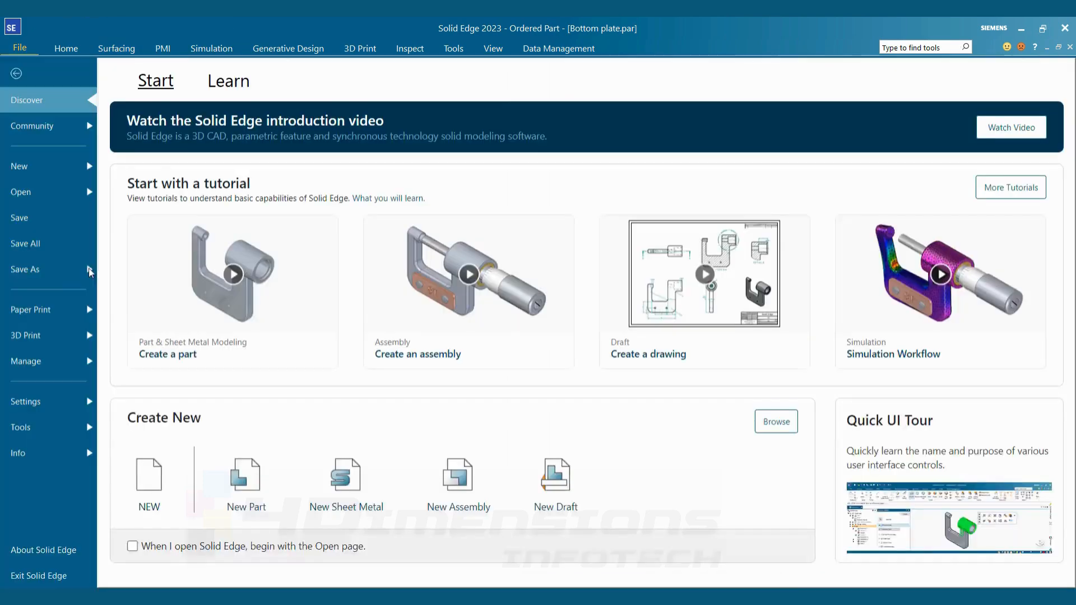
left_click(26, 269)
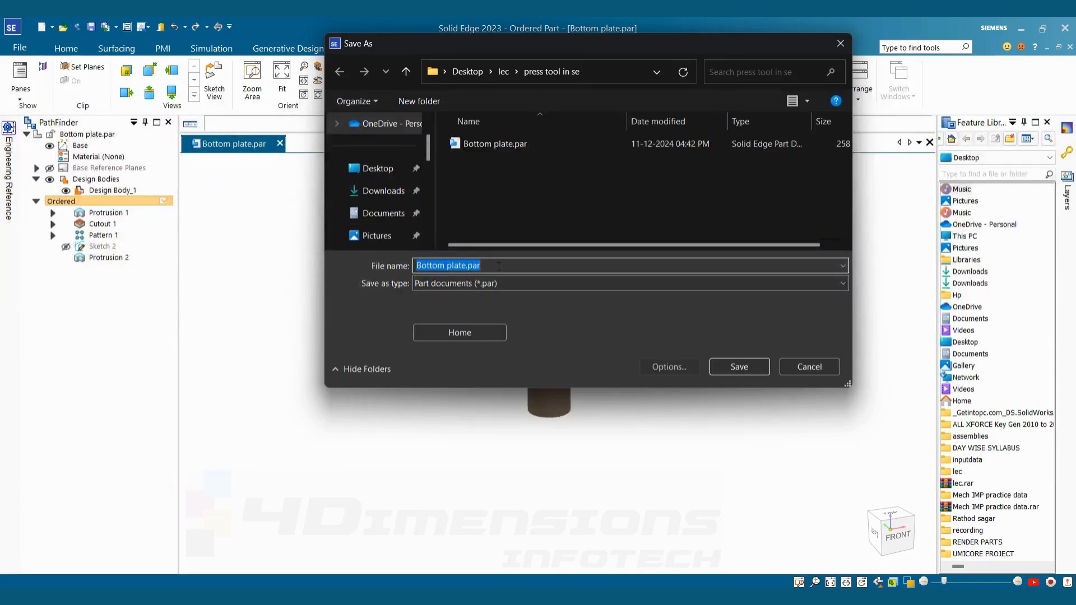
type("TOP PLATE")
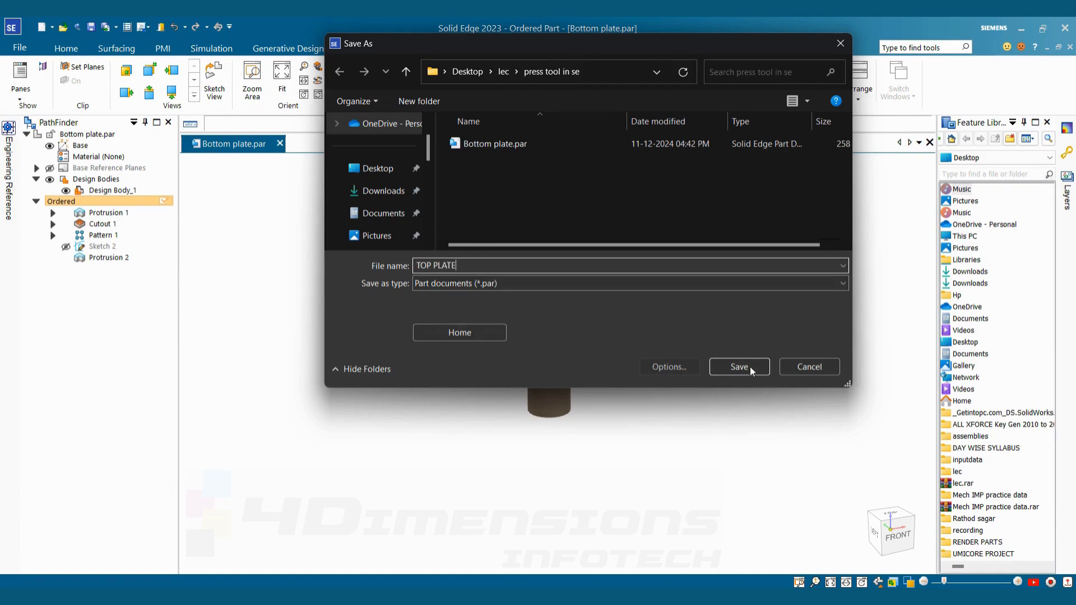
left_click(739, 367)
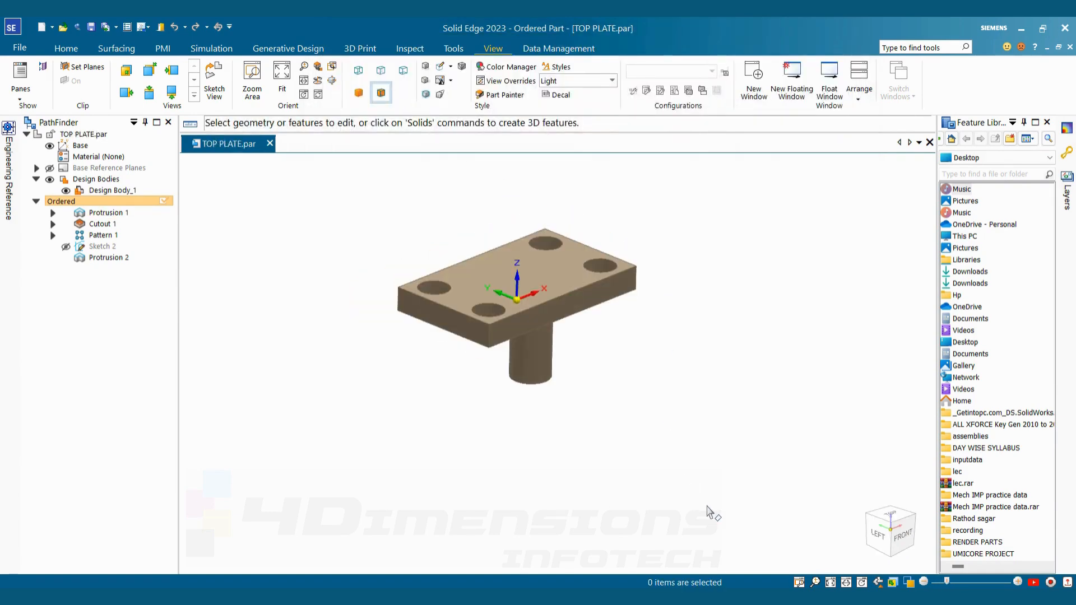
Step: Review the plate drawings and exploded view in the Press Tool PDF along with the Guide Pillar and Guide Bush dimensions
key("alt+Tab")
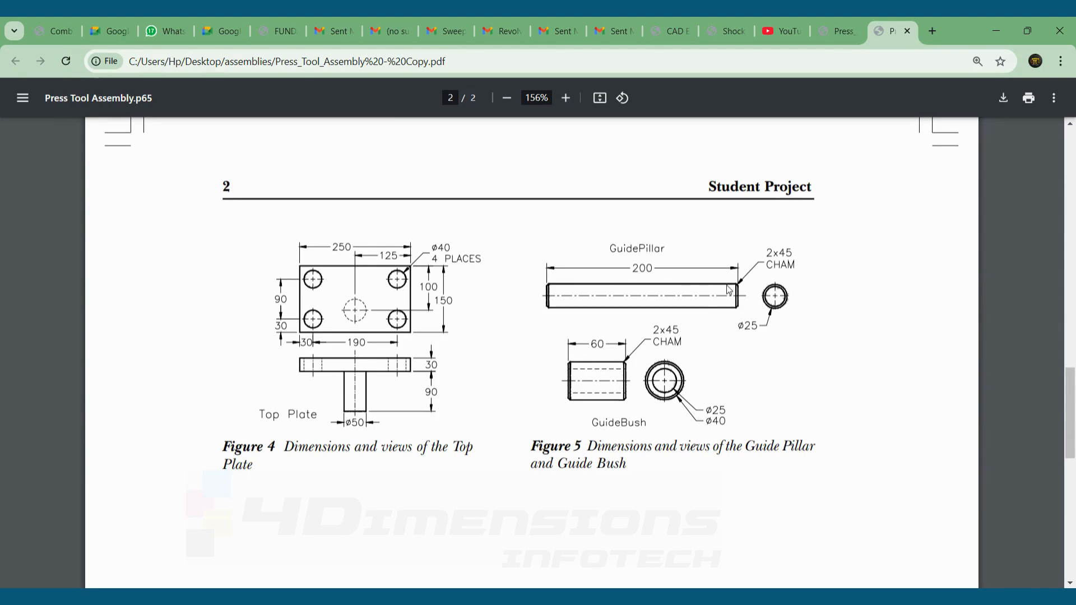
scroll(725, 328, "up", 10)
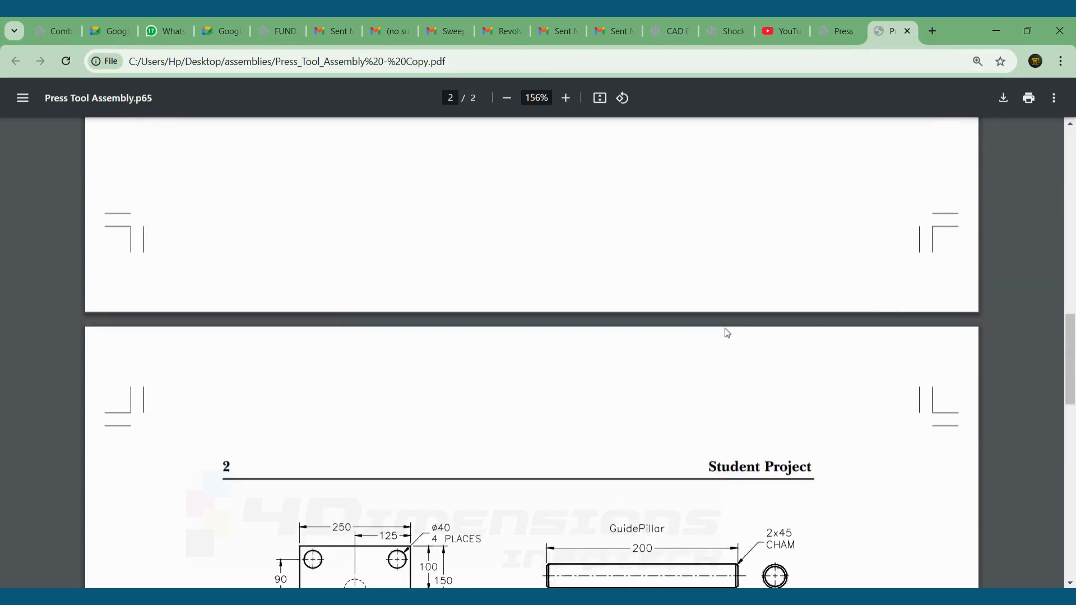
scroll(704, 319, "up", 1)
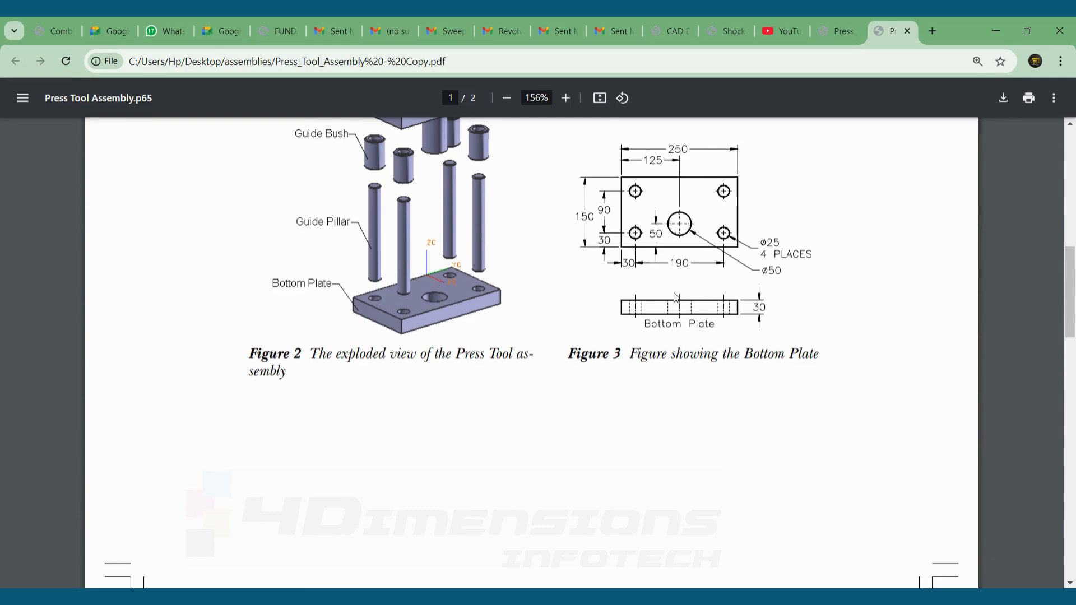
scroll(667, 292, "down", 10)
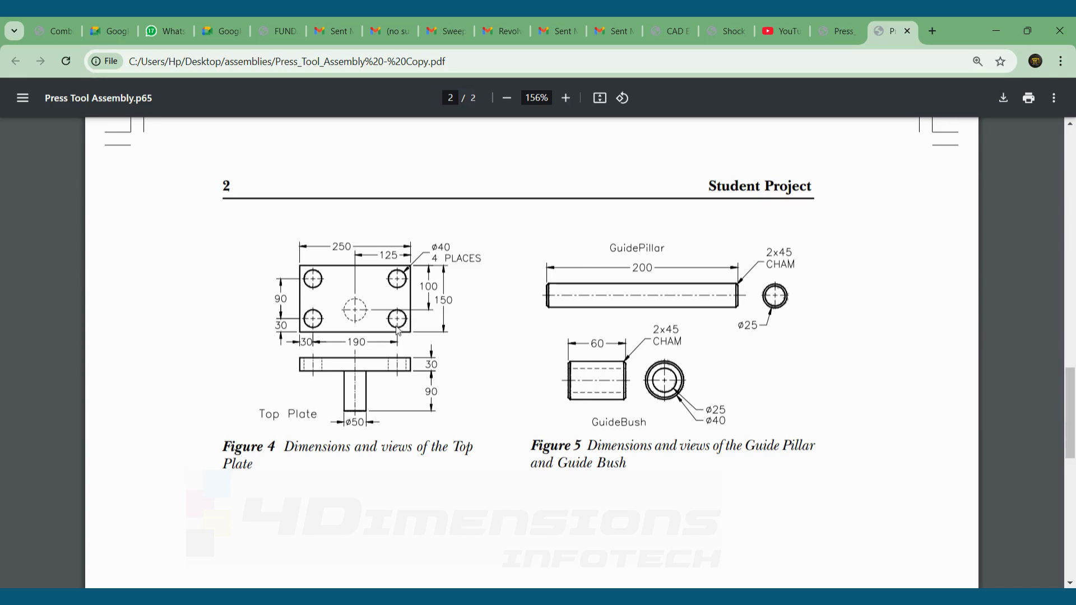
scroll(532, 353, "up", 2)
scroll(669, 383, "down", 1)
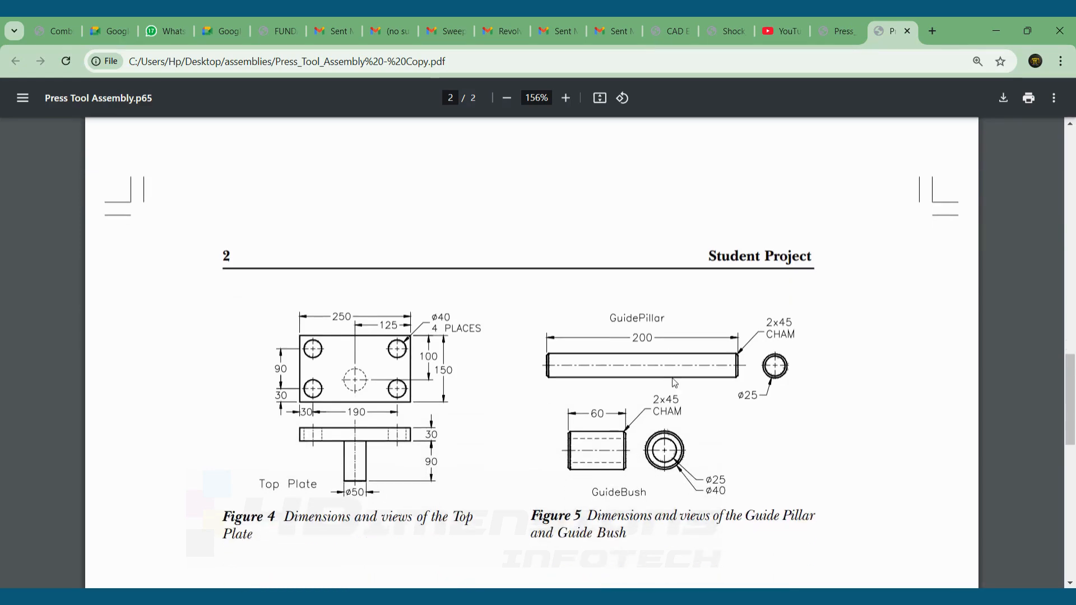
scroll(674, 383, "up", 8)
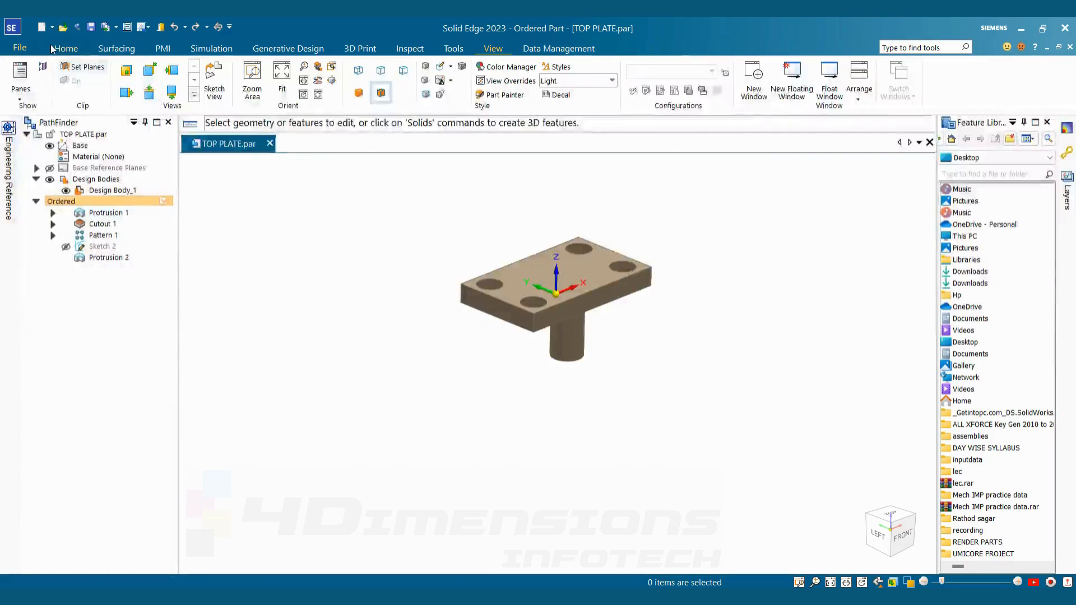
Step: Return to Solid Edge and create a new part document
left_click(73, 49)
left_click(20, 48)
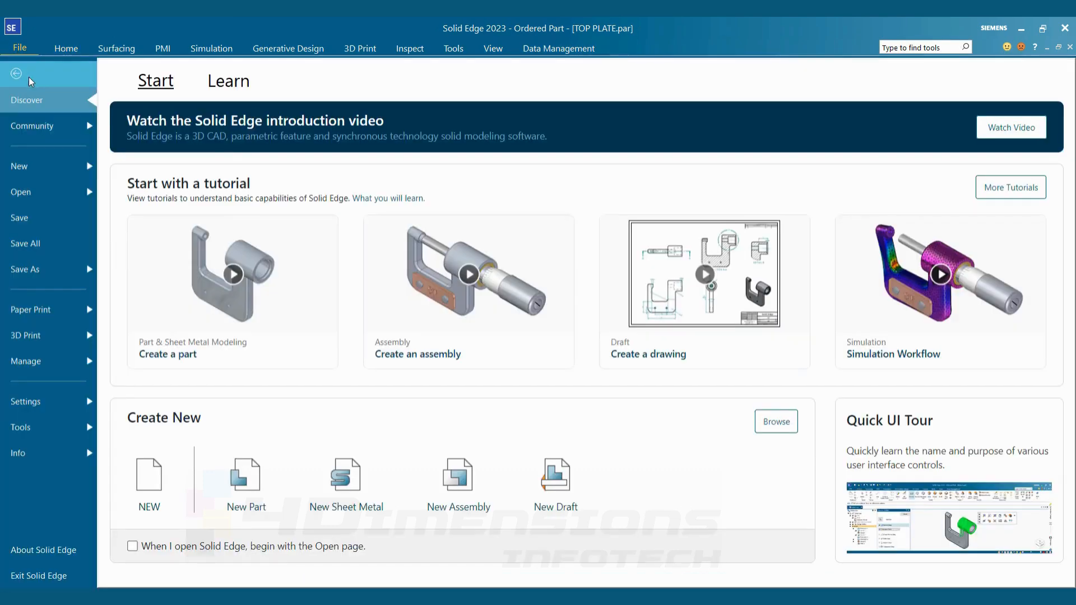
left_click(92, 167)
left_click(260, 394)
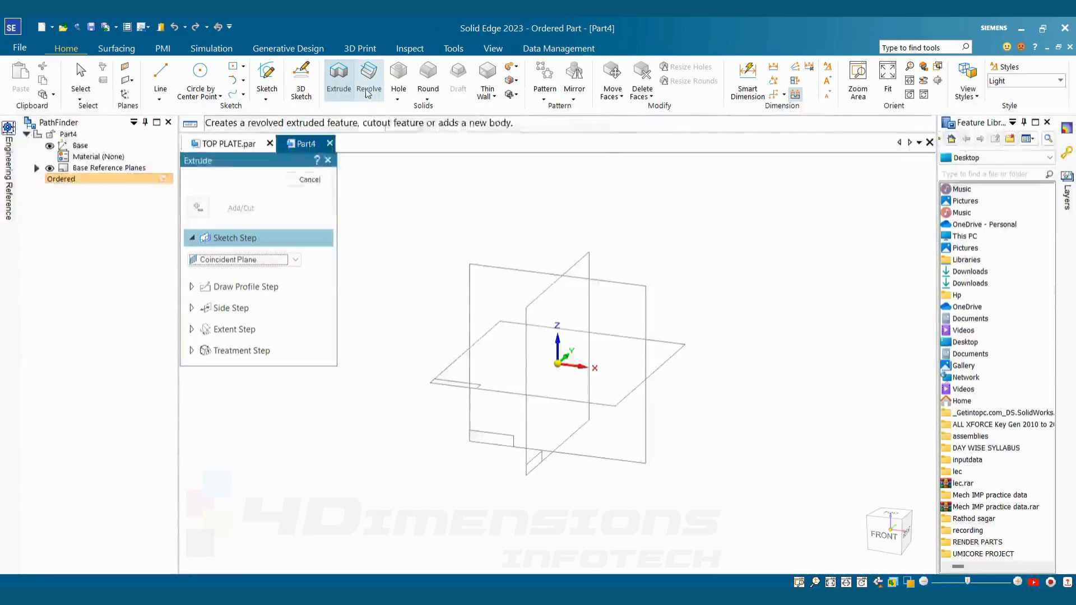
Step: Start a Revolve on the front reference plane and sketch a two-point rectangle from the origin, about 5 mm wide and 98 mm tall
left_click(375, 77)
left_click(606, 281)
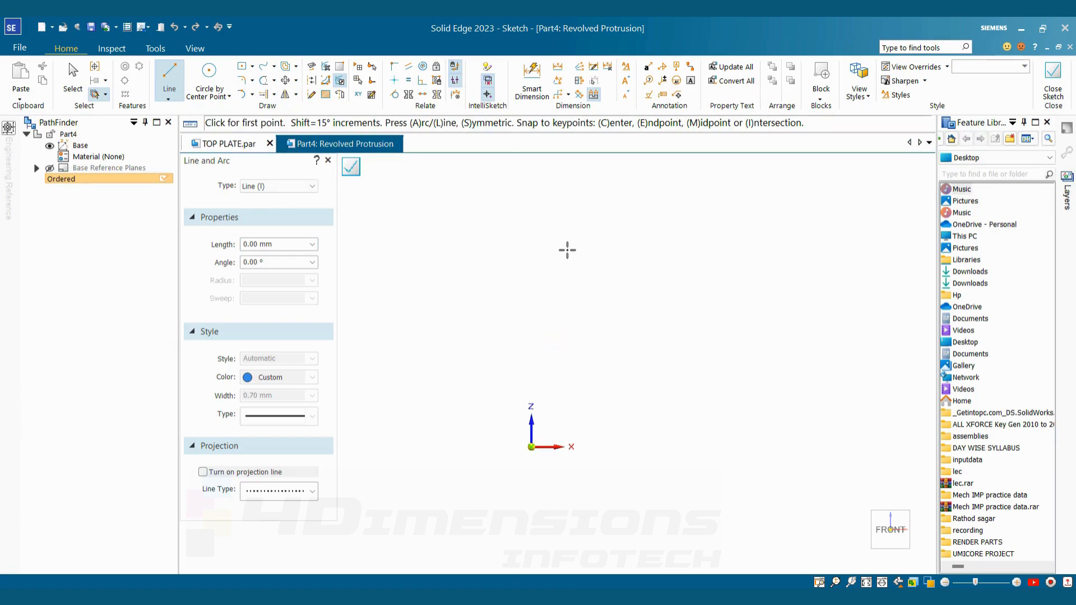
left_click(252, 66)
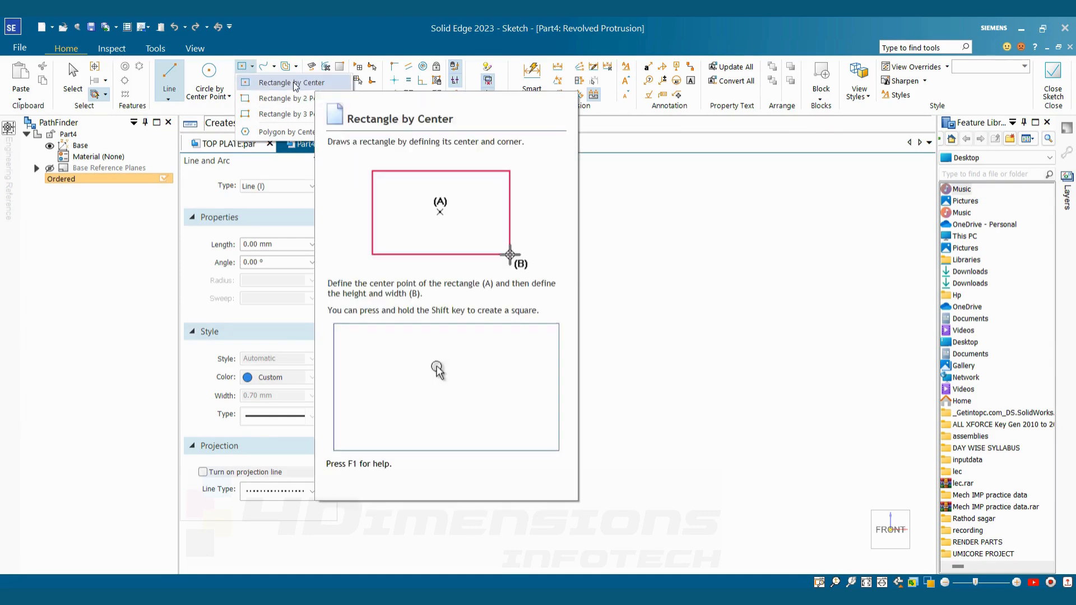
left_click(280, 98)
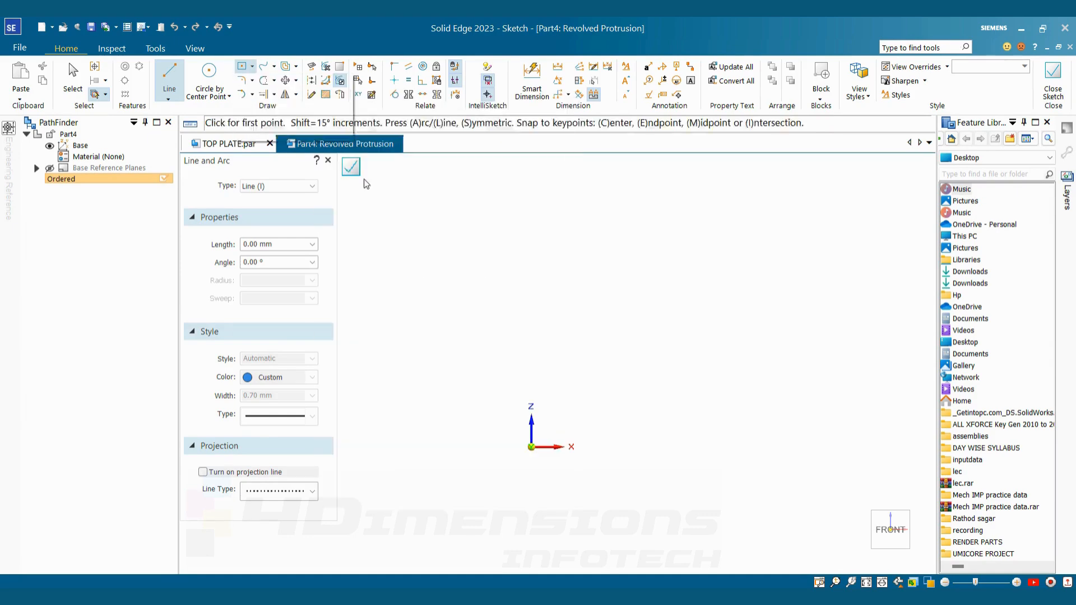
left_click(531, 446)
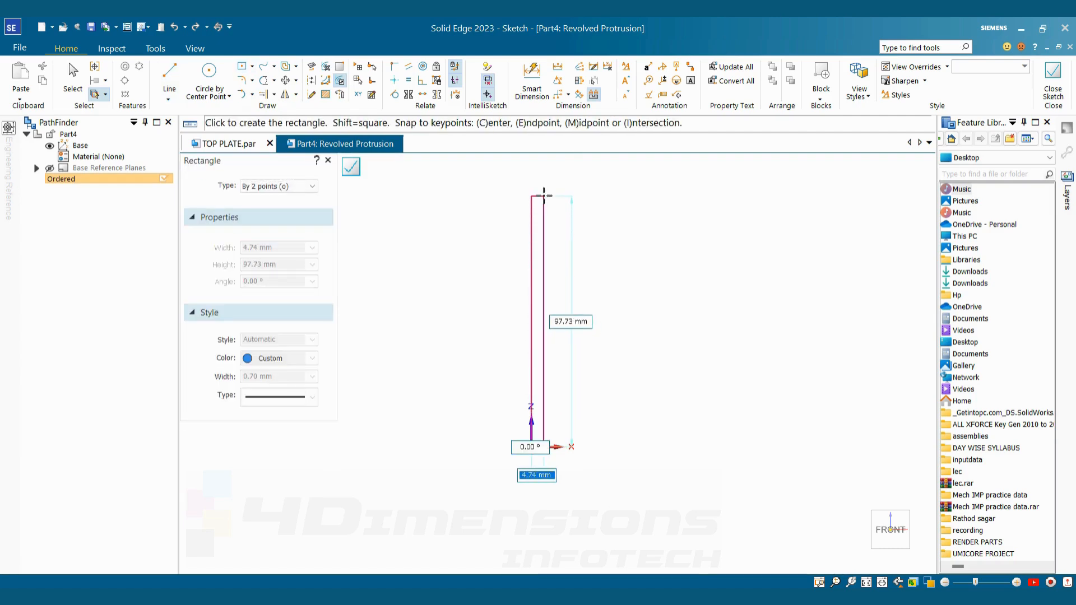
left_click(545, 193)
key("Escape")
Step: Dimension the rectangle's top edge and set its width to 12.5 mm
key("d")
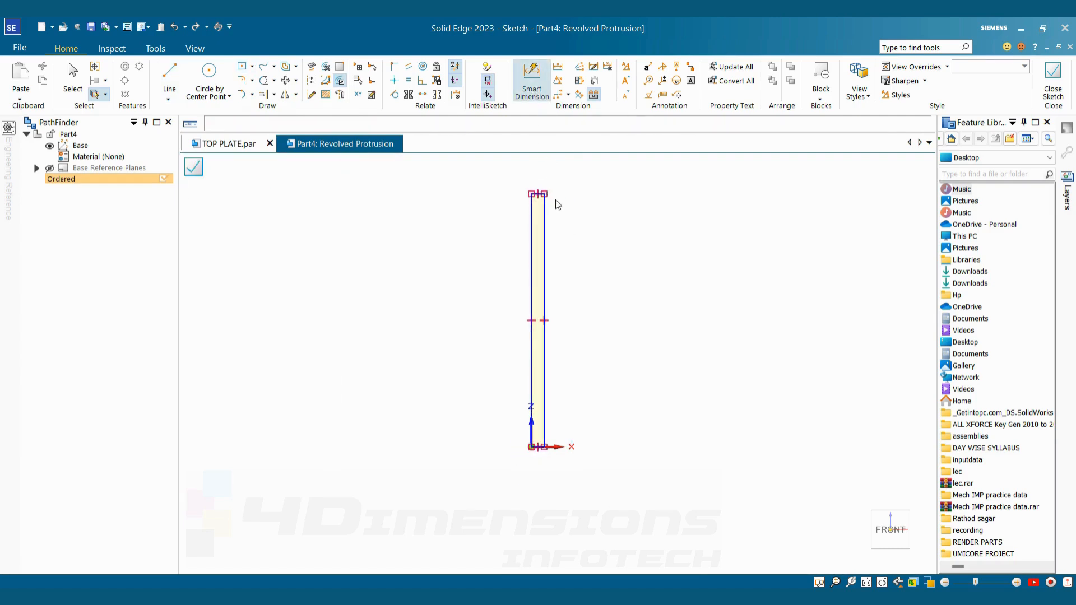
scroll(554, 202, "up", 3)
scroll(530, 207, "up", 3)
left_click(520, 172)
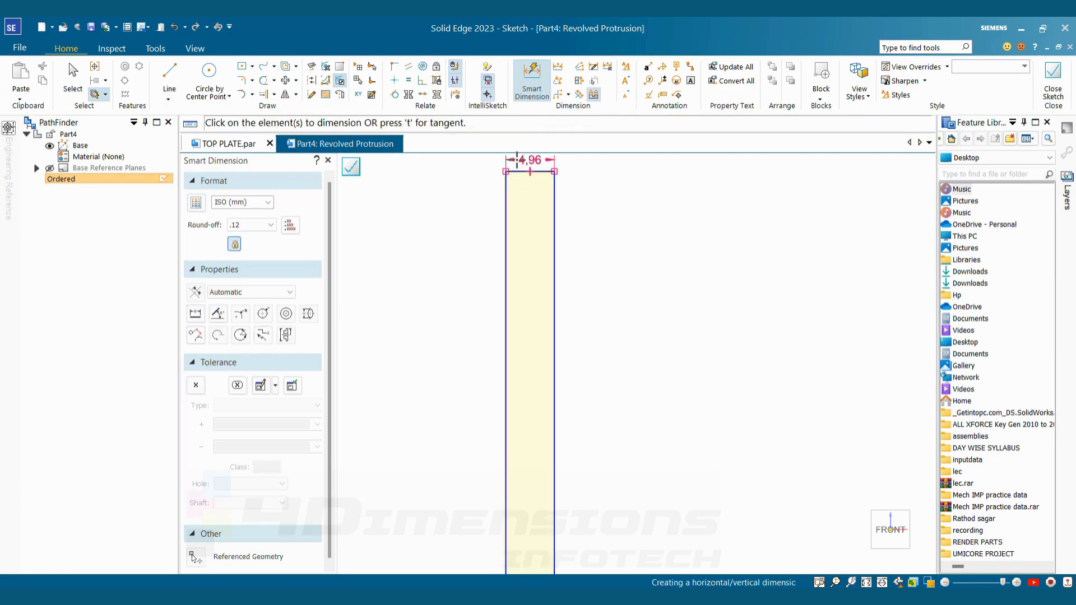
left_click(516, 159)
type("12.5")
key("Return")
Step: Dimension the rectangle's long vertical side and set its height to 200 mm
scroll(519, 161, "down", 5)
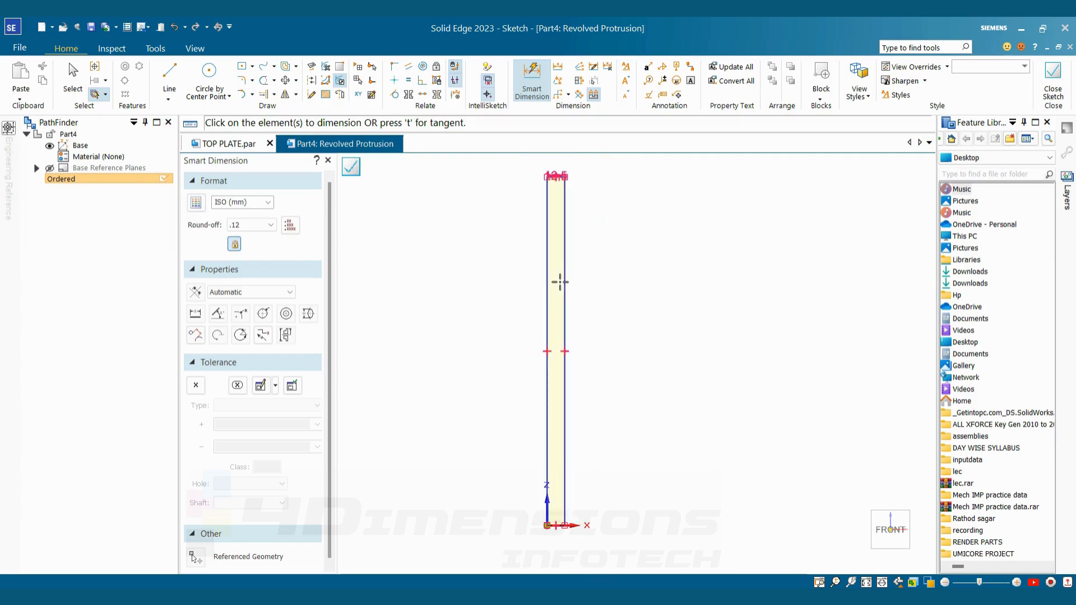
left_click(564, 291)
left_click(609, 336)
type("20")
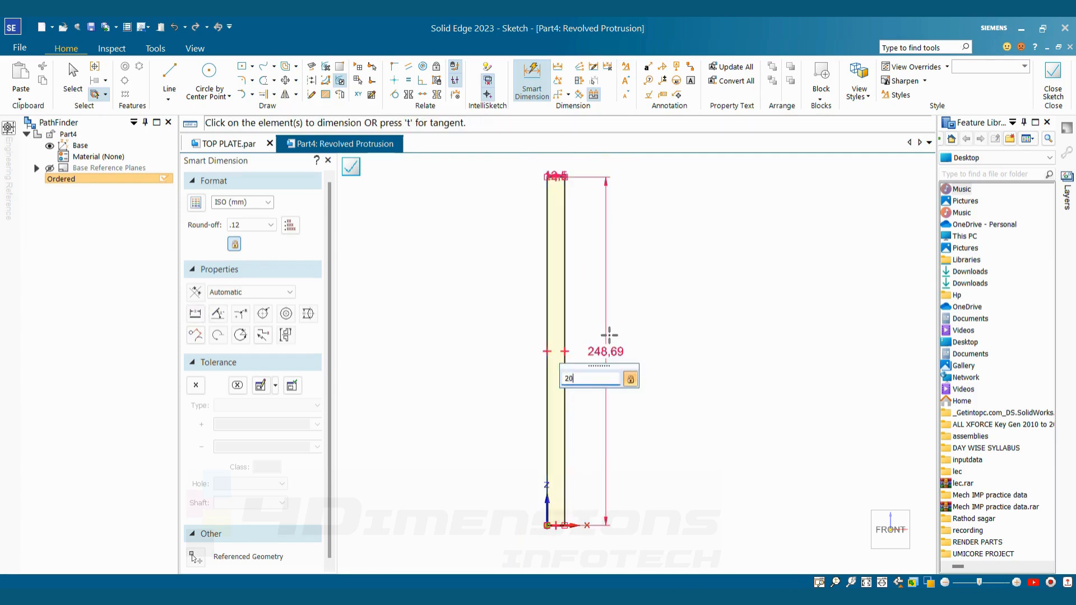
type("0")
key("Return")
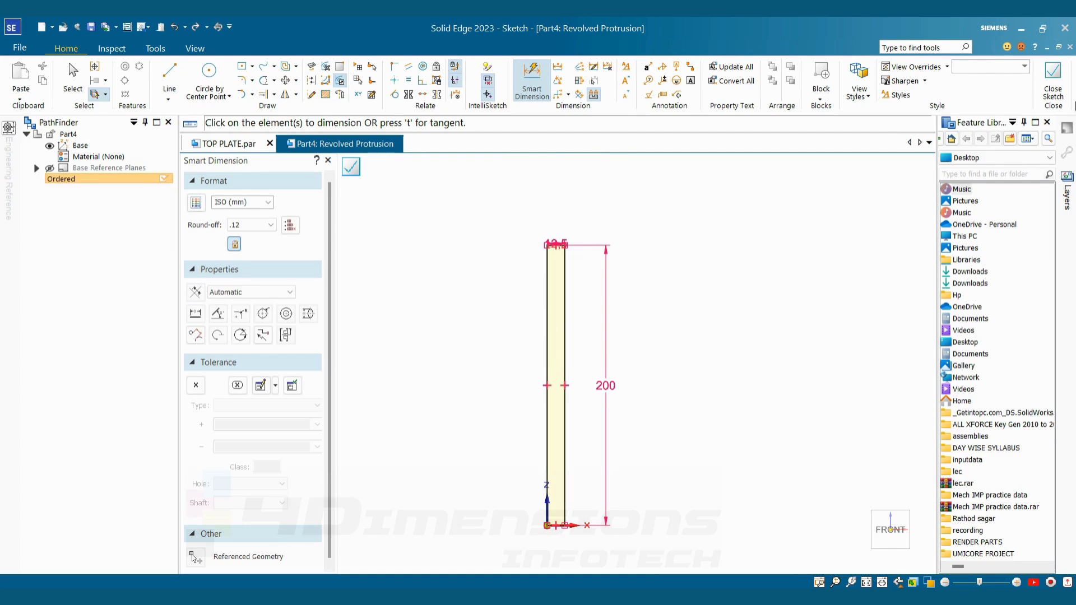
Step: Define the rectangle's vertical edge through the origin as the axis of revolution
left_click(1053, 81)
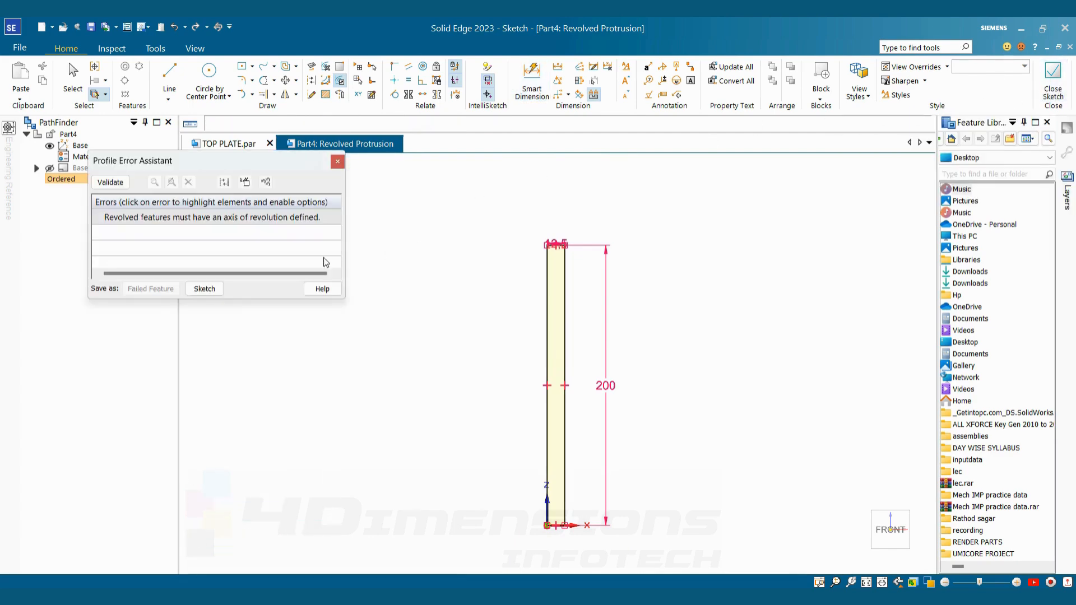
left_click(338, 163)
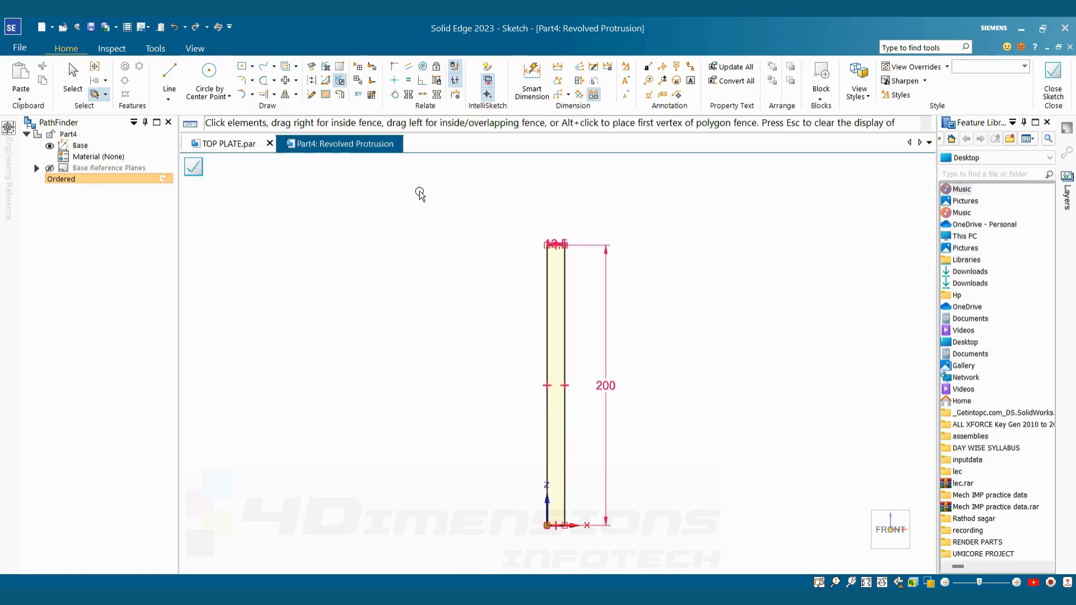
left_click(70, 66)
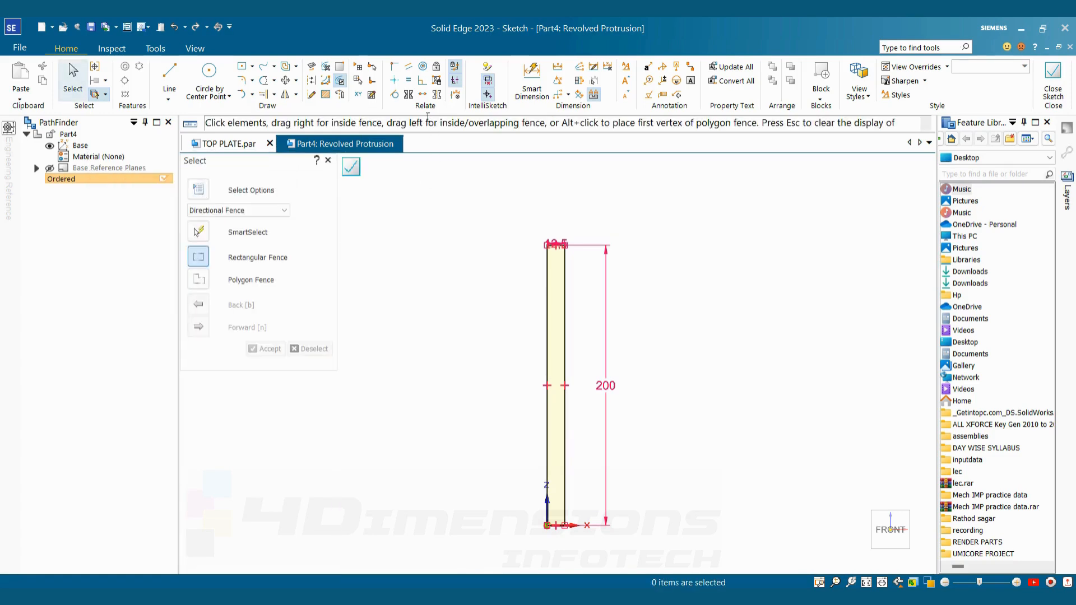
left_click(341, 96)
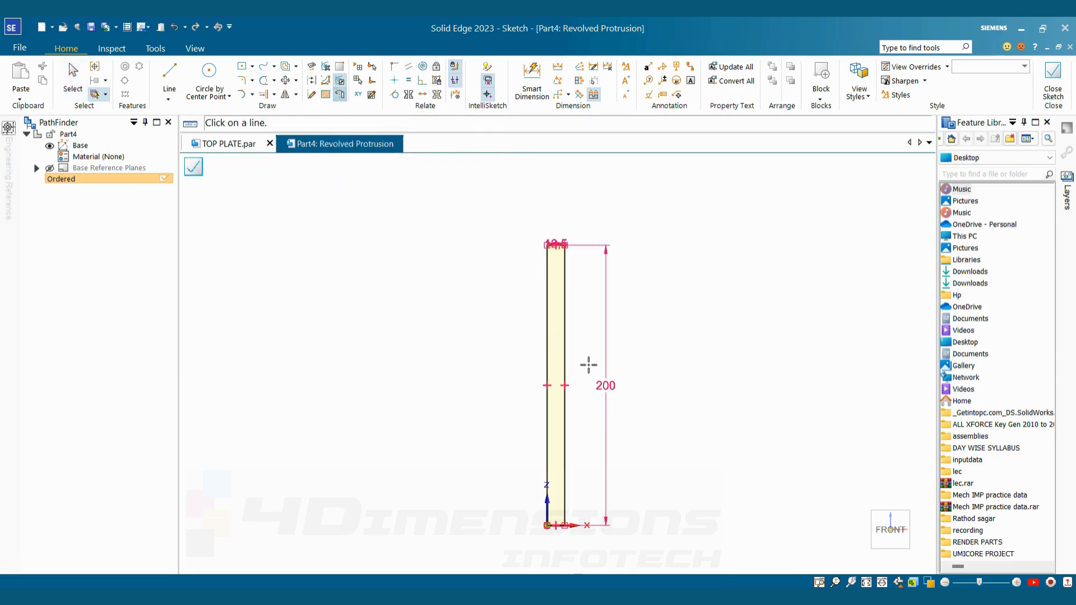
scroll(560, 336, "up", 2)
left_click(537, 314)
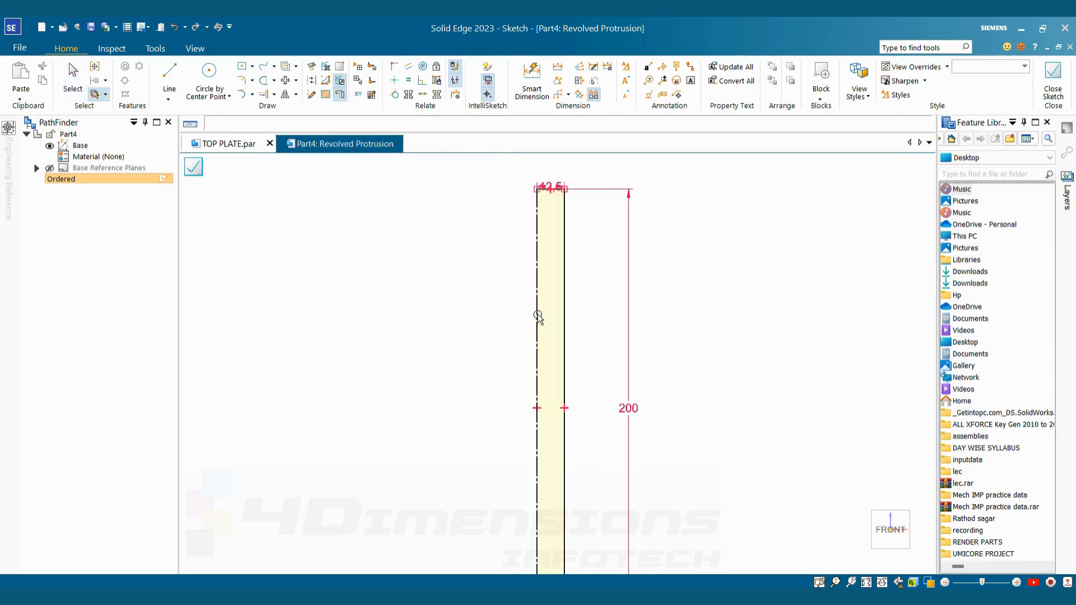
scroll(760, 363, "down", 3)
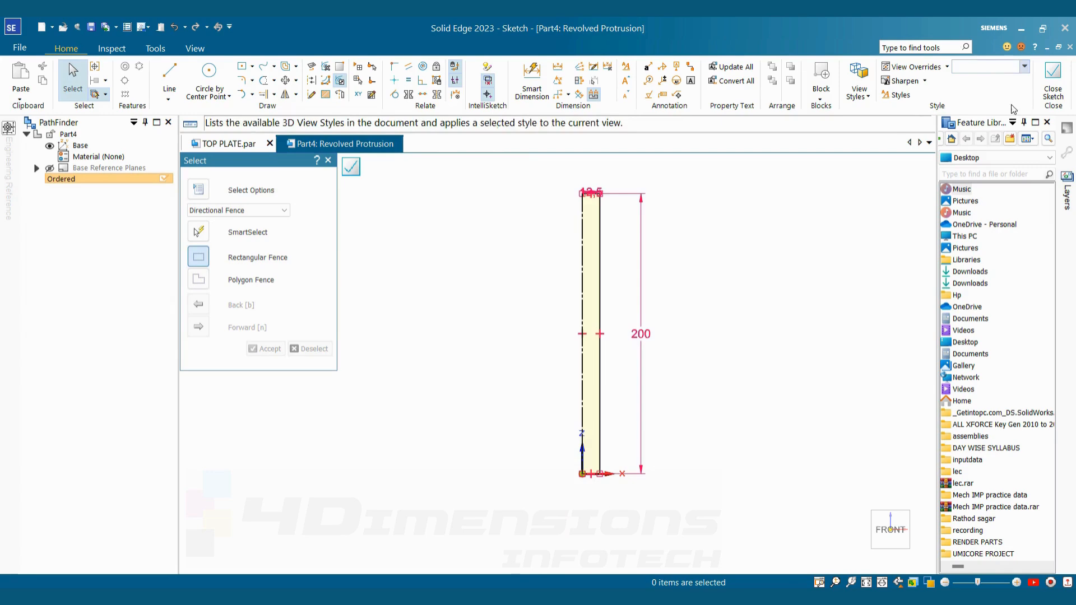
Step: Close the sketch and finish the revolved protrusion as a full solid cylinder
left_click(1053, 84)
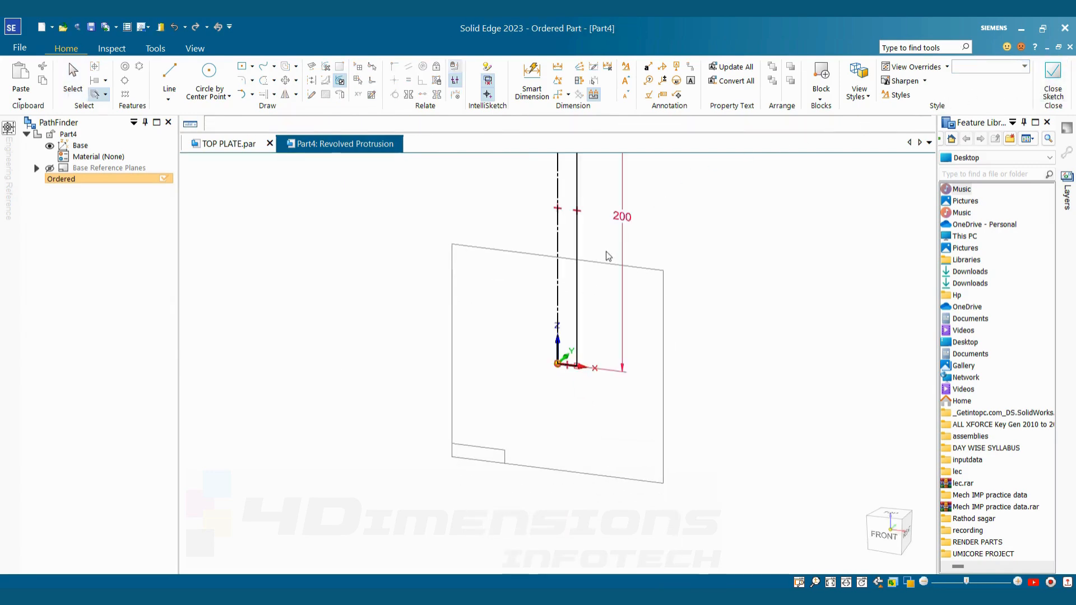
scroll(630, 236, "up", 2)
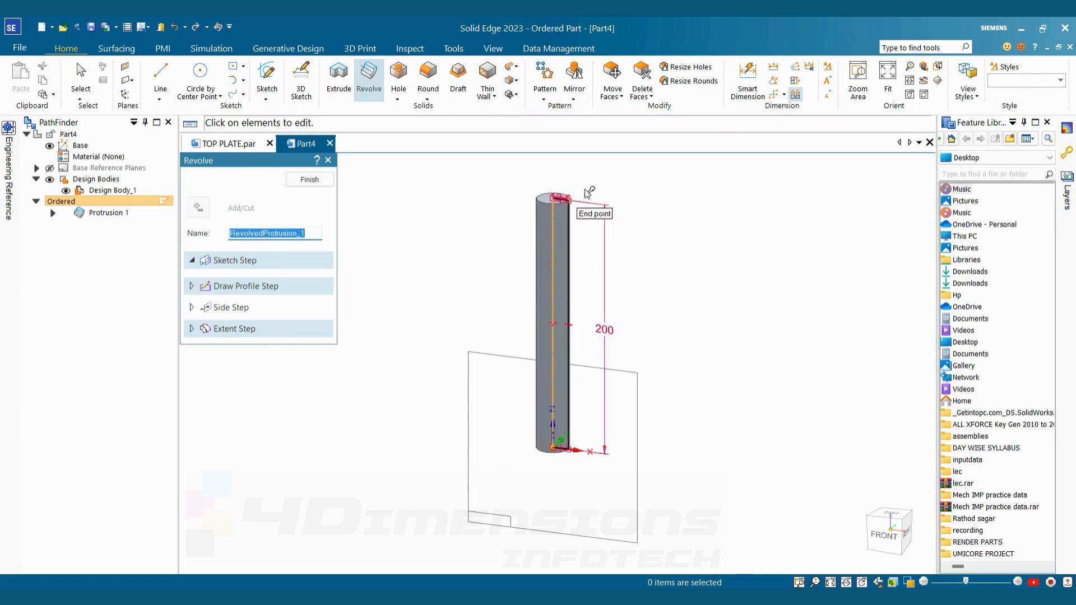
left_click(309, 179)
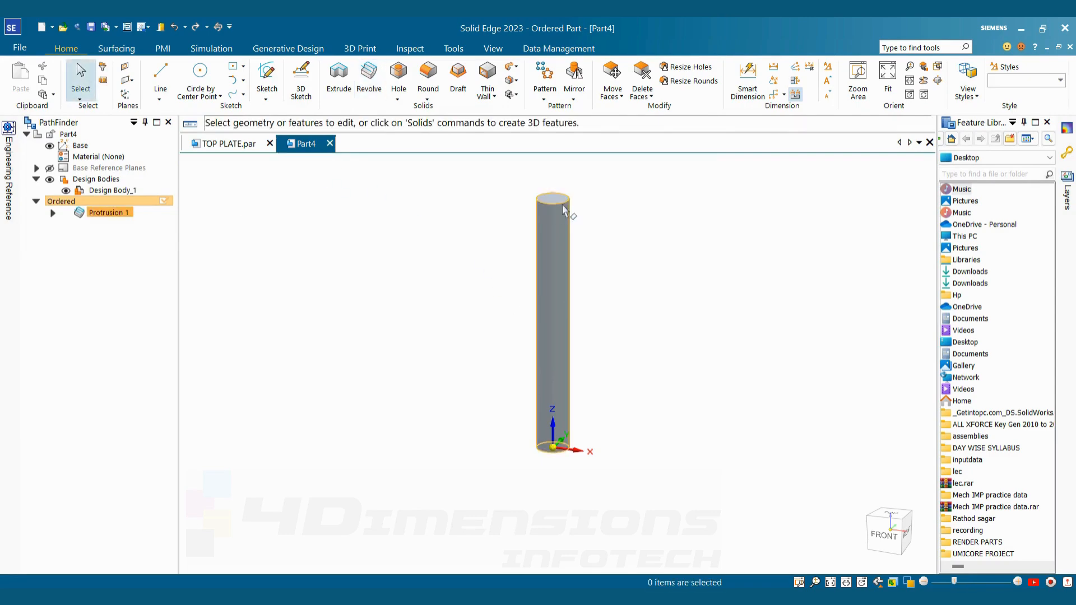
Step: Switch to the Press Tool PDF and check the Guide Pillar's chamfer dimensions on page 2
key("alt+Tab")
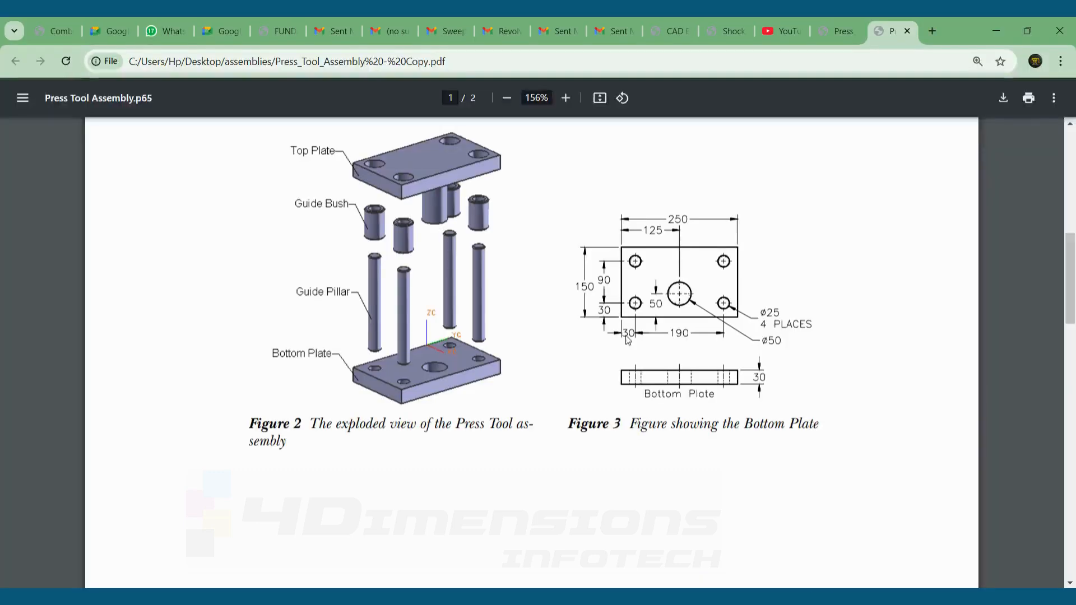
scroll(633, 331, "down", 3)
scroll(634, 333, "down", 5)
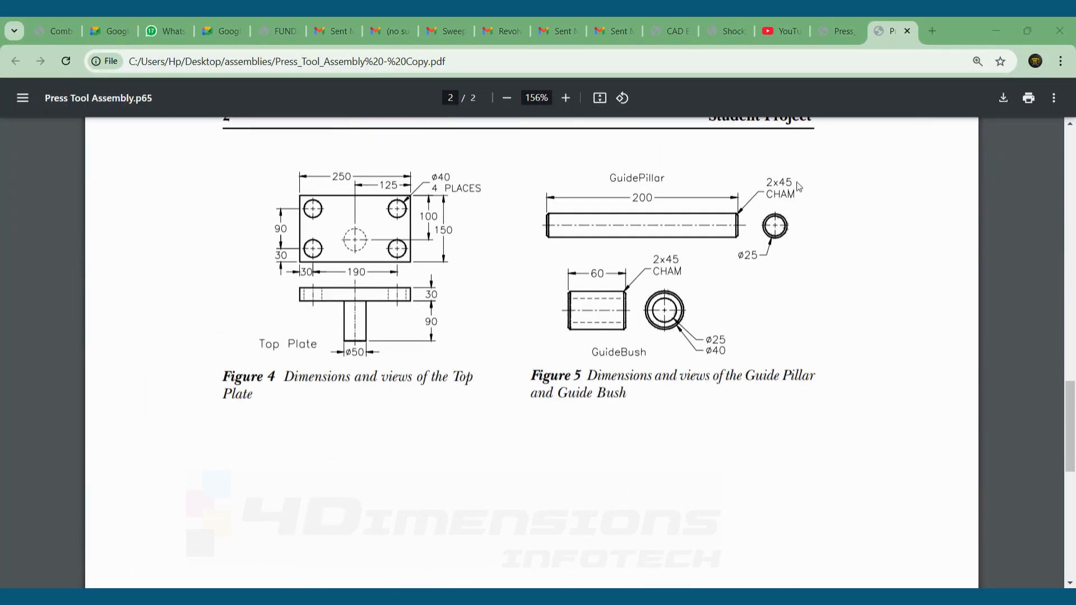
Step: Return to Solid Edge and chamfer the cylinder's top edge with a 2 mm setback at 45°, measured from the cylindrical face
key("alt+Tab")
left_click(428, 100)
left_click(447, 125)
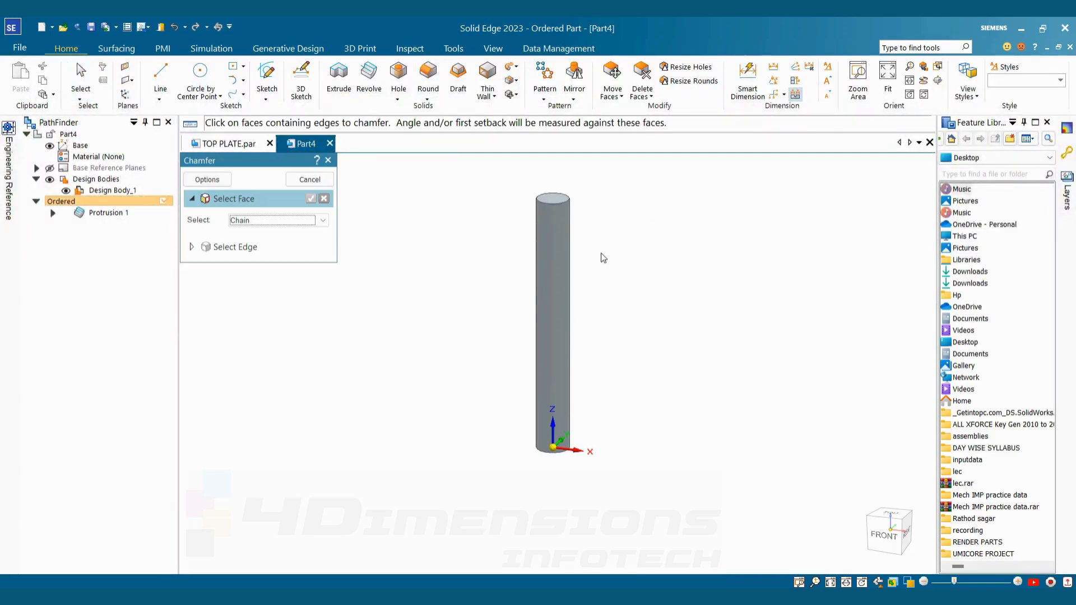
left_click(554, 228)
left_click(311, 199)
left_click(561, 201)
type("2")
key("Return")
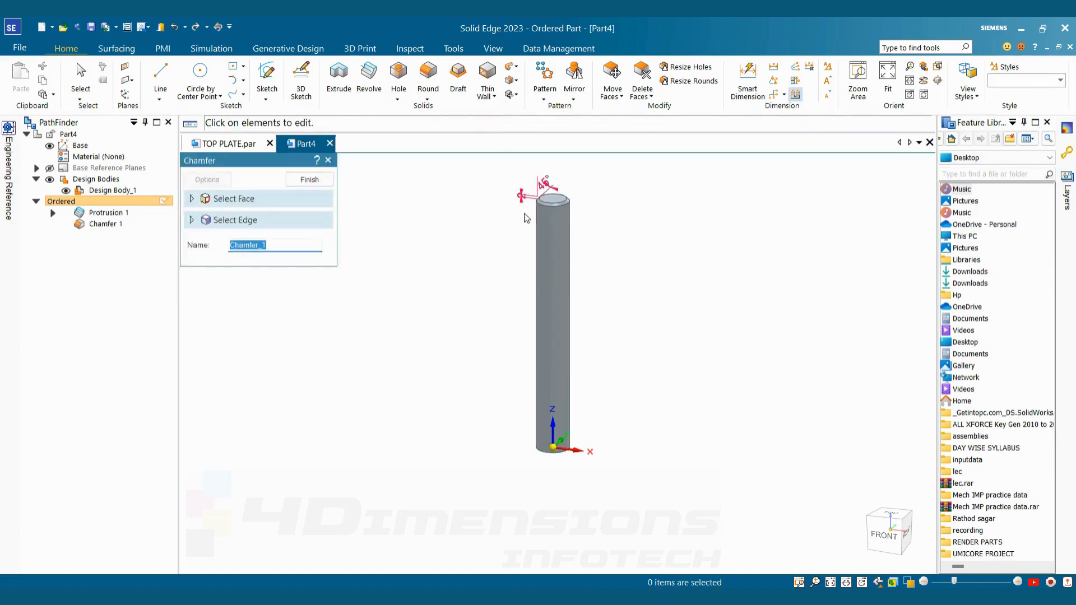
left_click(309, 179)
left_click(311, 180)
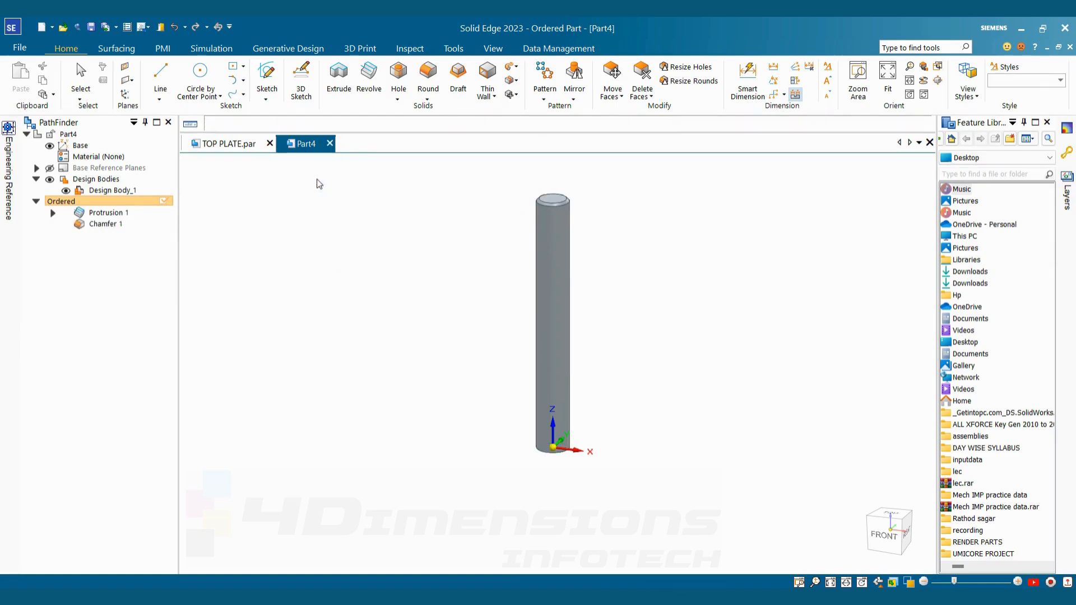
Step: Chamfer the cylinder's bottom edge with a 2 mm setback at 45°, measured from the cylindrical face
left_click(428, 100)
left_click(450, 128)
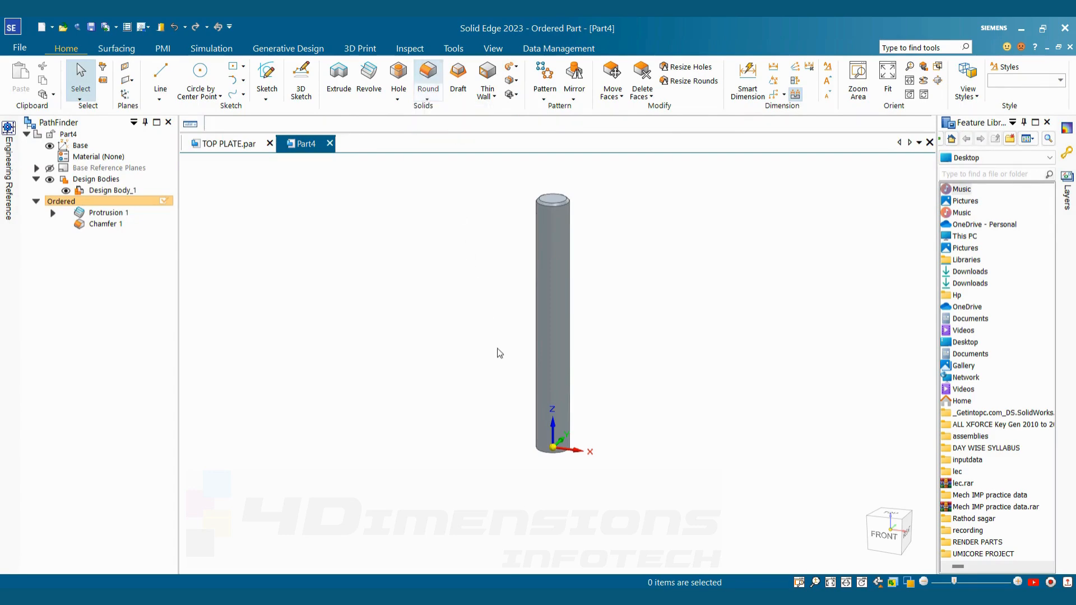
left_click(548, 416)
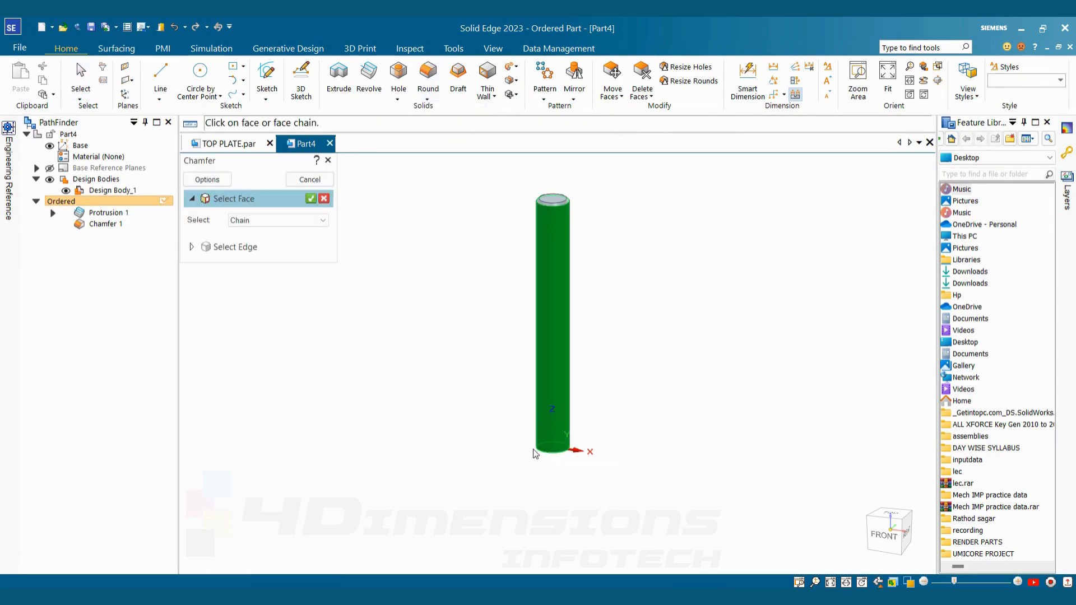
left_click(310, 198)
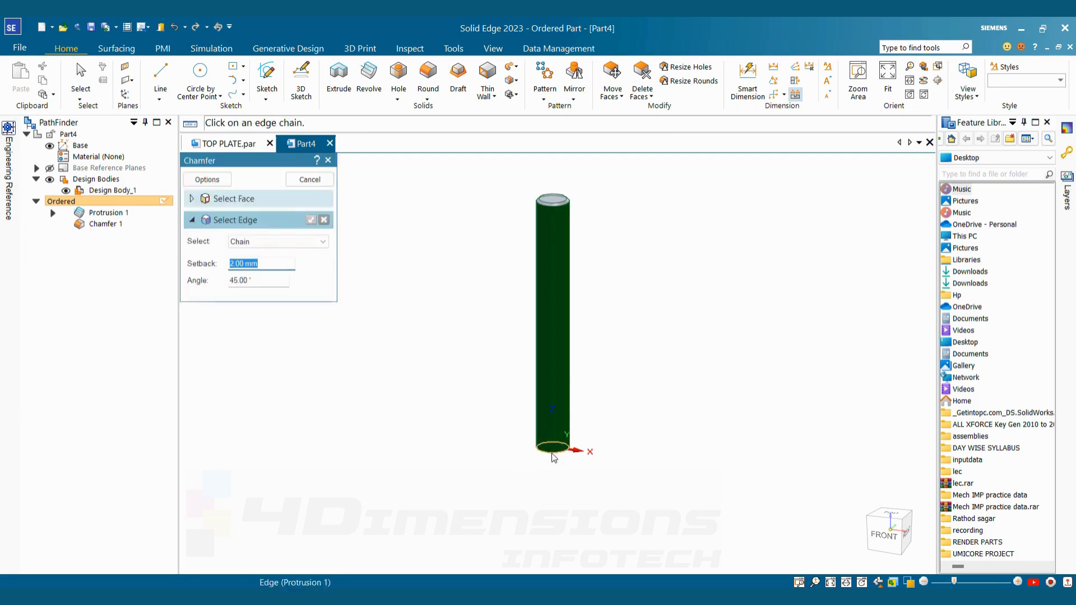
left_click(310, 220)
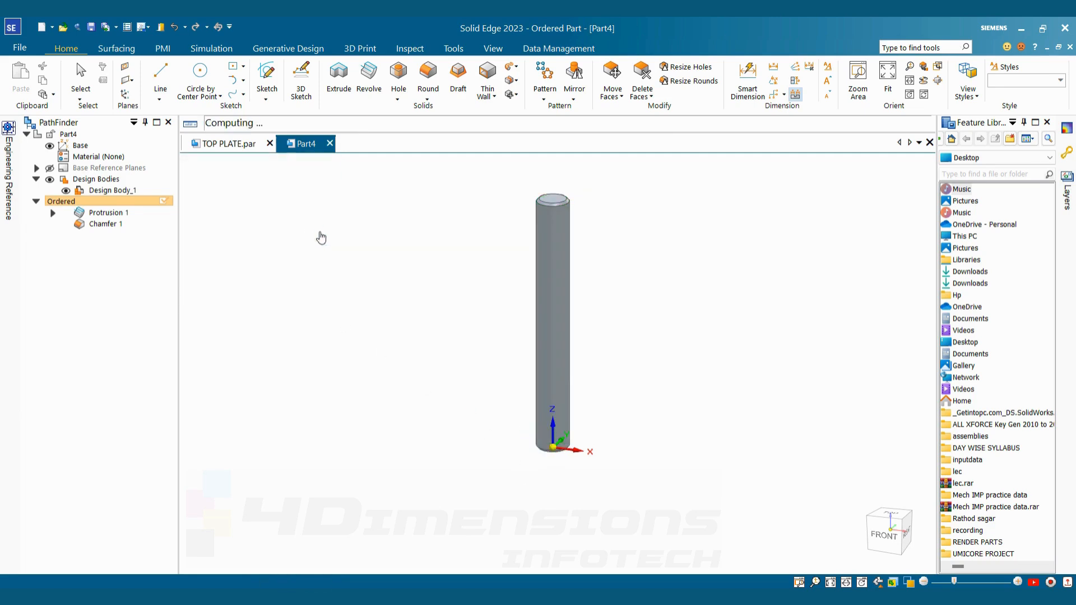
left_click(310, 179)
Step: Paint the whole pillar body with the Blue (glass) style using Part Painter
key("ctrl+f")
left_click(493, 48)
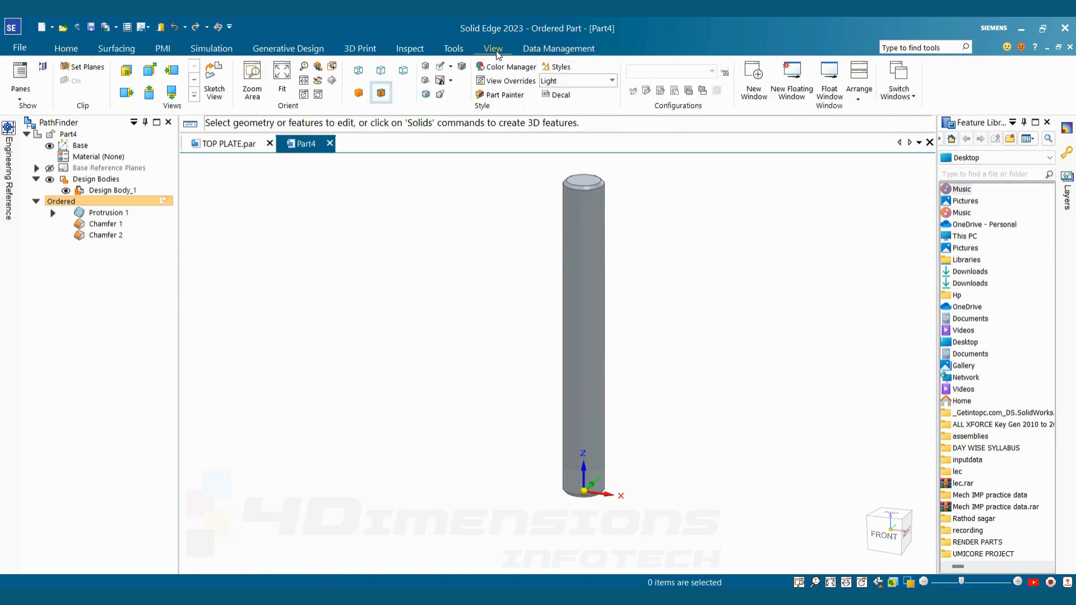
left_click(506, 94)
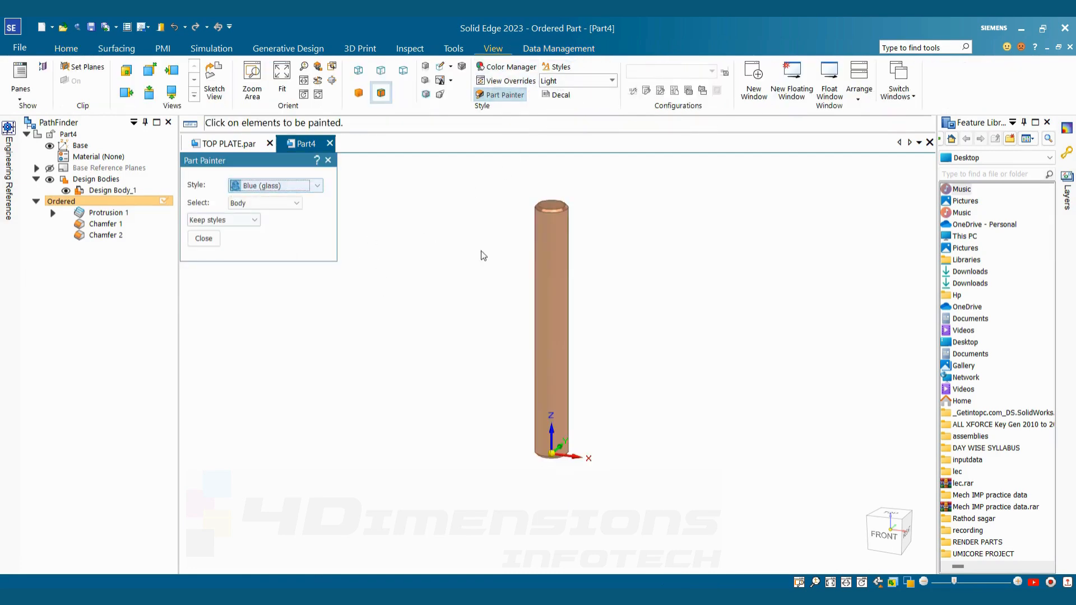
left_click(548, 257)
left_click(204, 238)
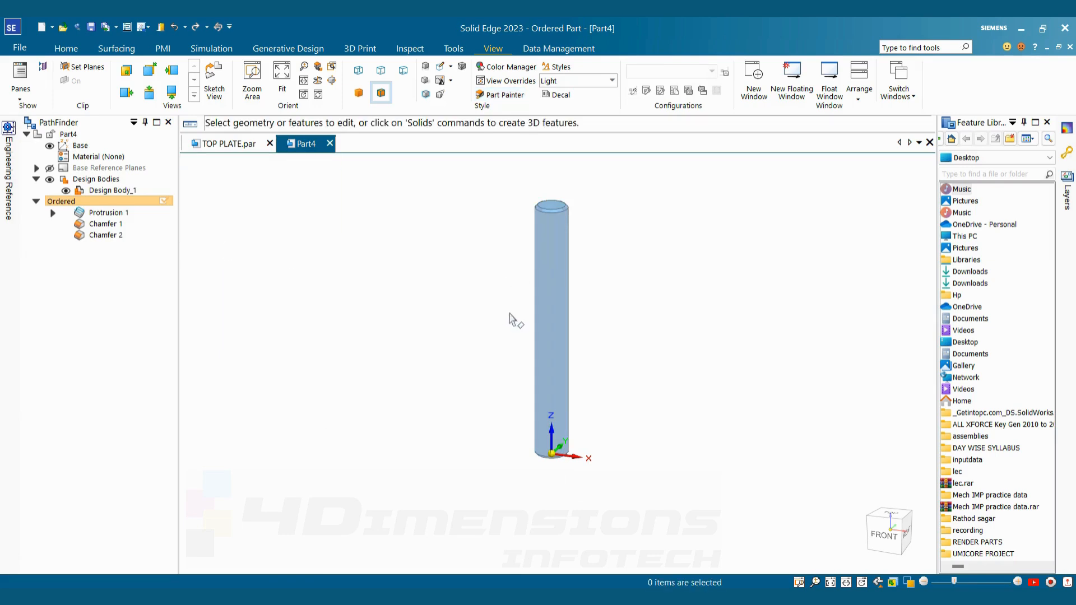
Step: Save the part as Guide Pillar in the "press tool in se" folder
left_click(149, 92)
left_click(90, 27)
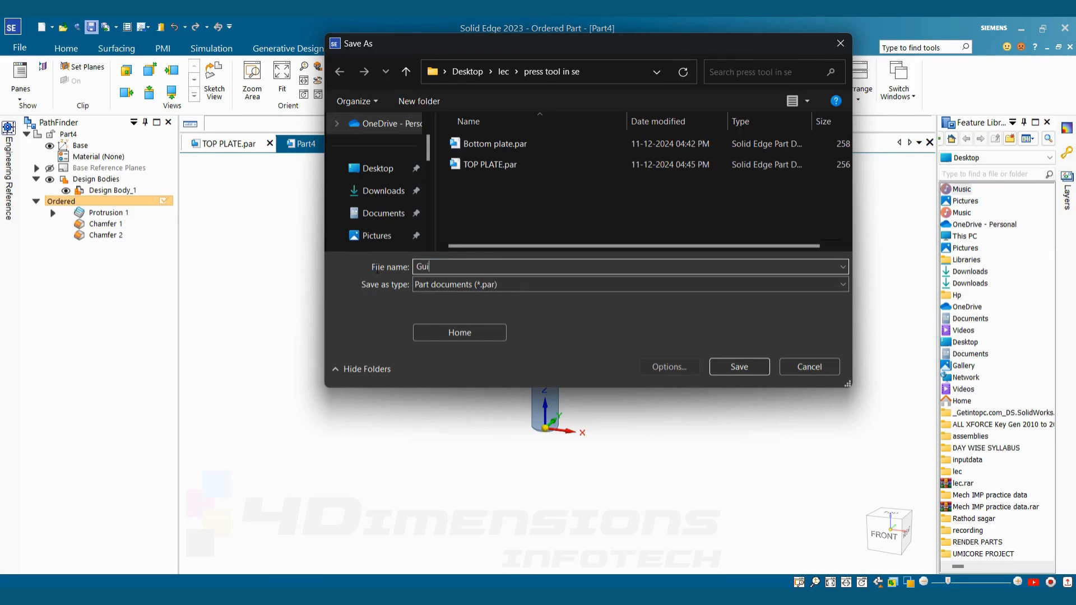
type("Guide Pillar")
left_click(756, 371)
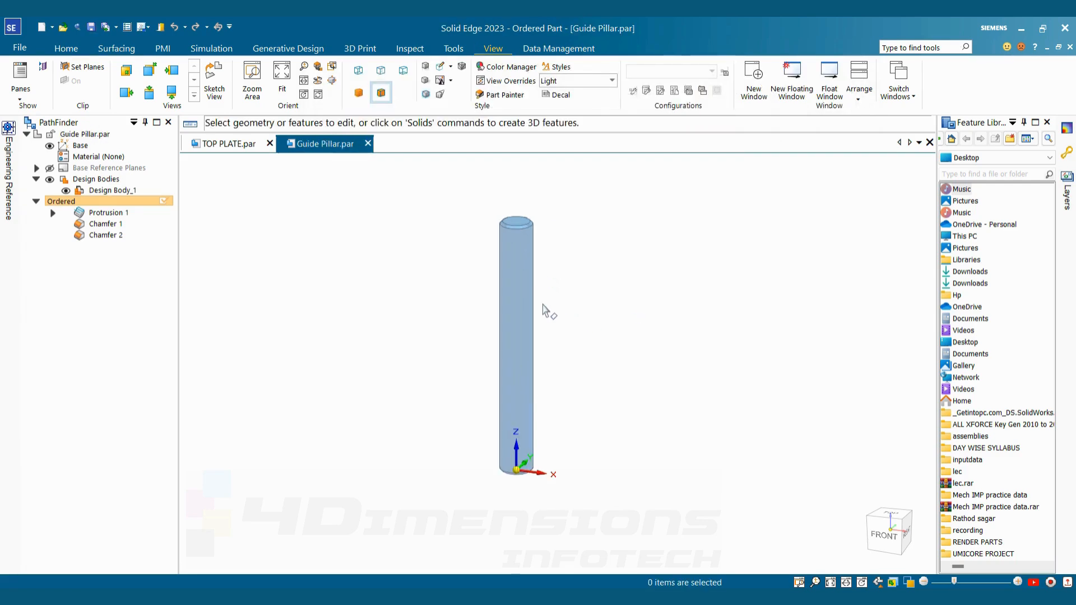
Step: Edit the revolved protrusion's height dimension and set it to 60 mm
left_click(107, 213)
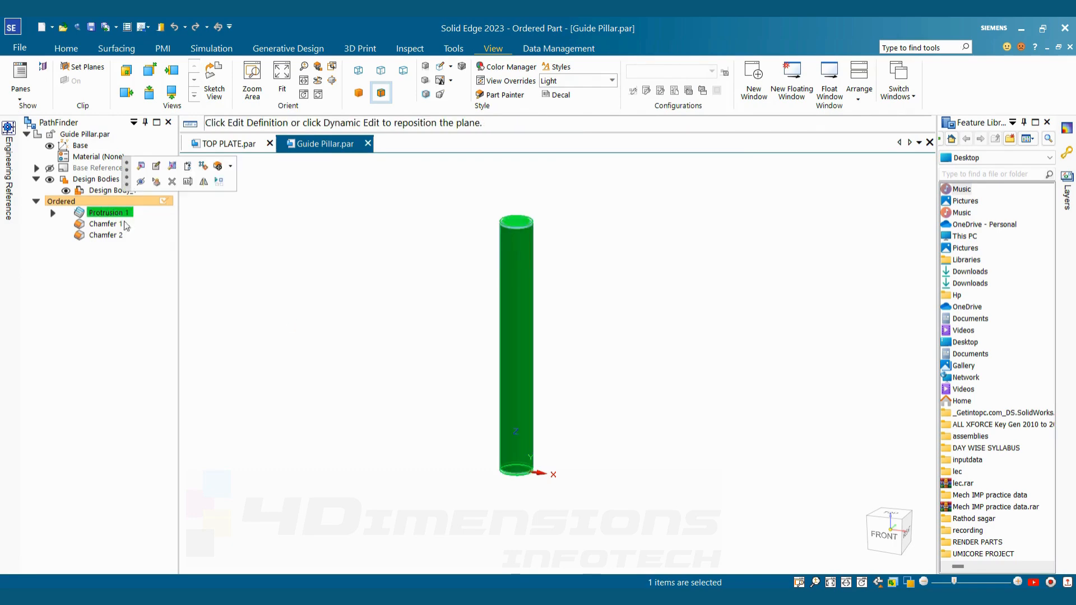
left_click(172, 166)
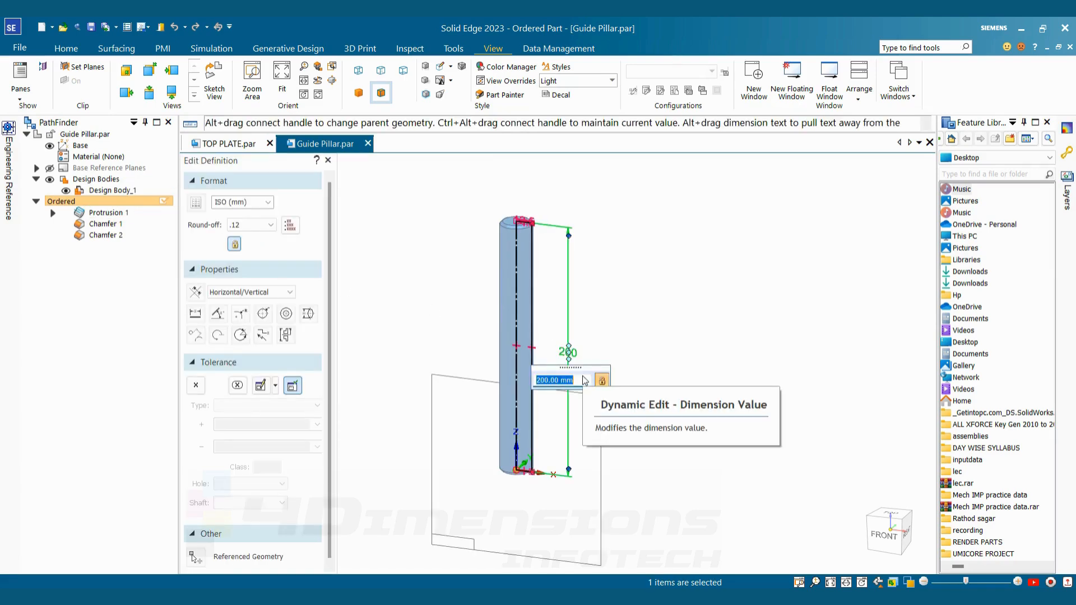
type("60")
key("Return")
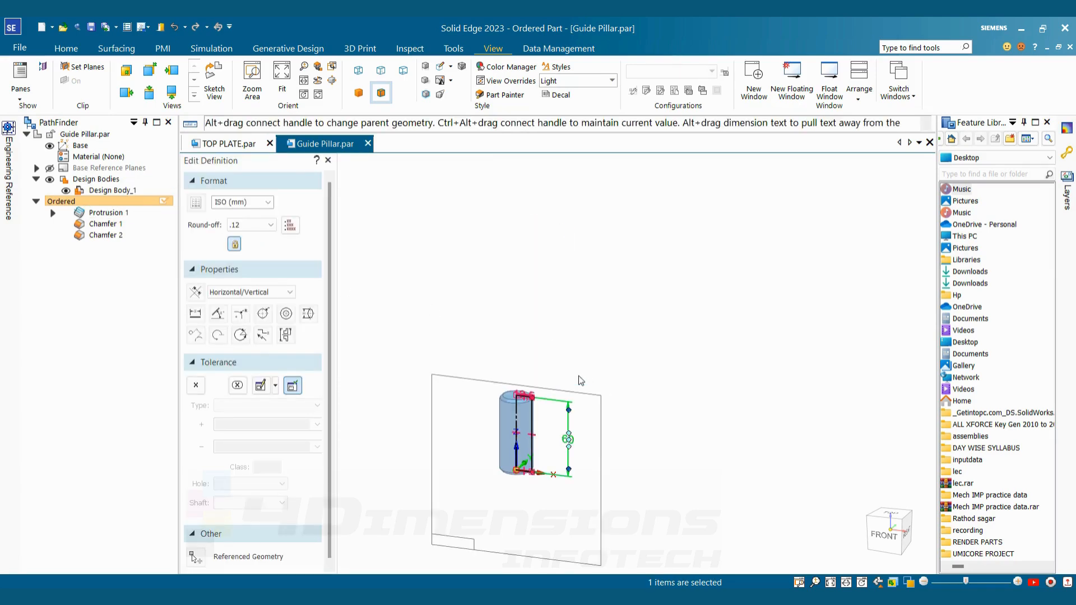
Step: Check the Guide Bush drawing in the PDF and set the revolved profile's radius dimension to 20 mm
key("alt+Tab")
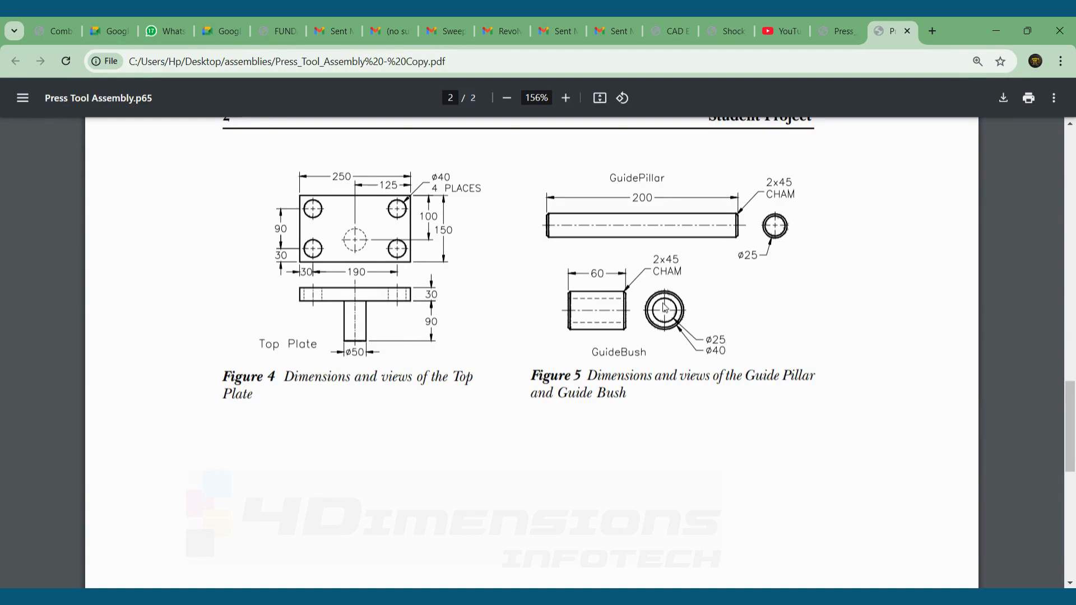
key("alt+Tab")
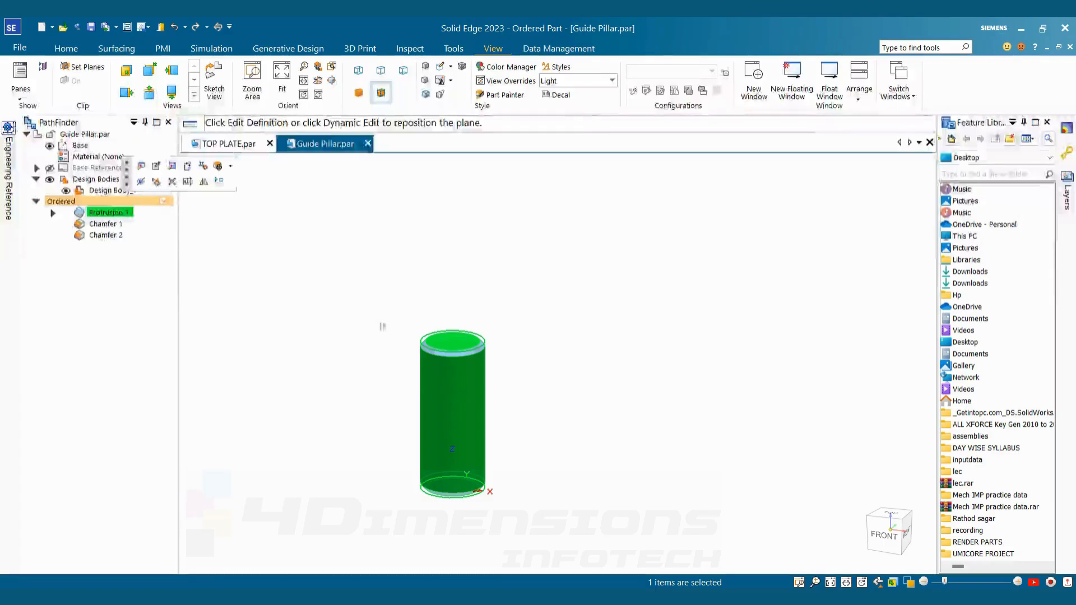
left_click(473, 361)
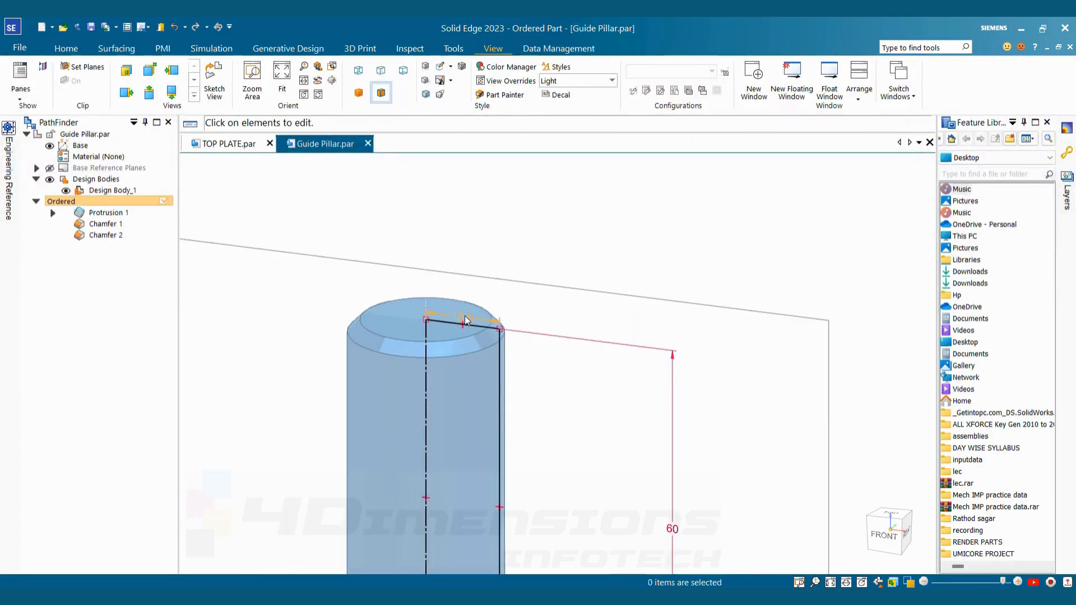
type("20")
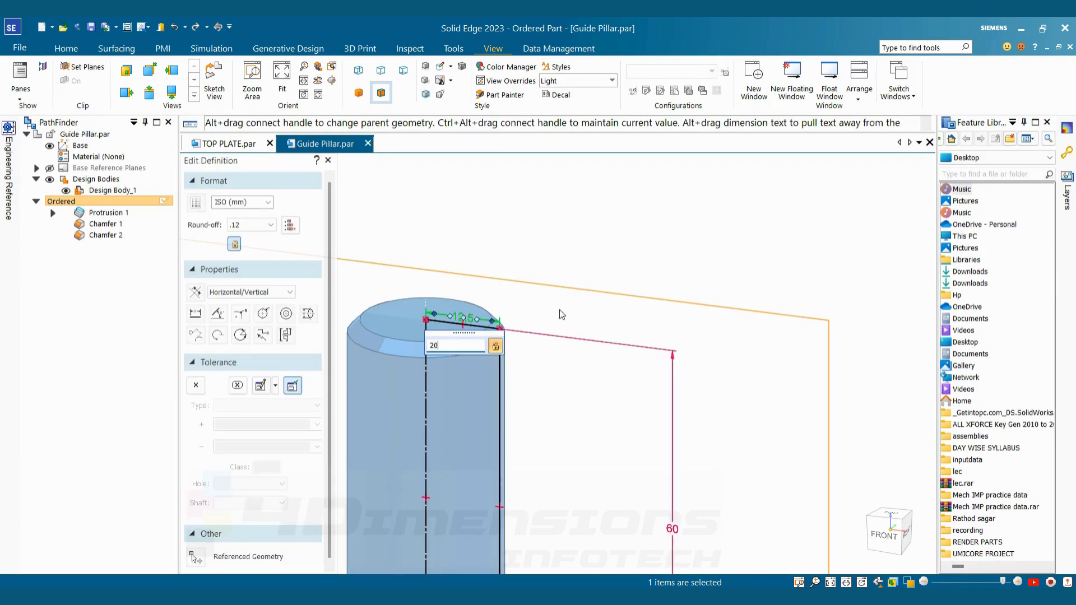
key("Return")
scroll(599, 217, "down", 5)
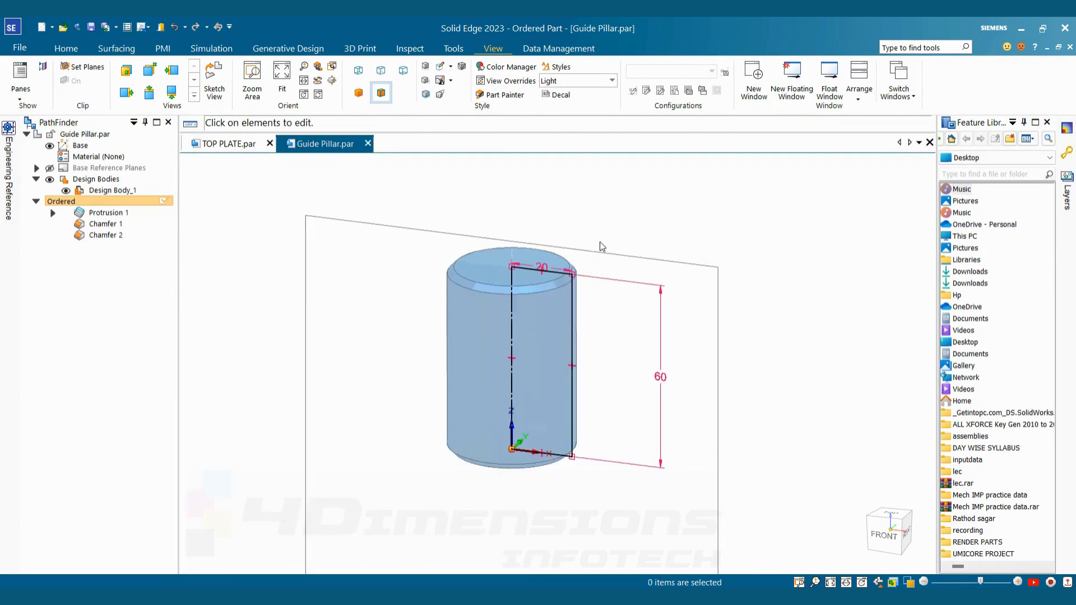
scroll(598, 210, "up", 2)
key("Escape")
right_click(585, 213)
left_click(516, 215)
middle_click_drag(520, 285, 527, 327)
left_click(482, 233)
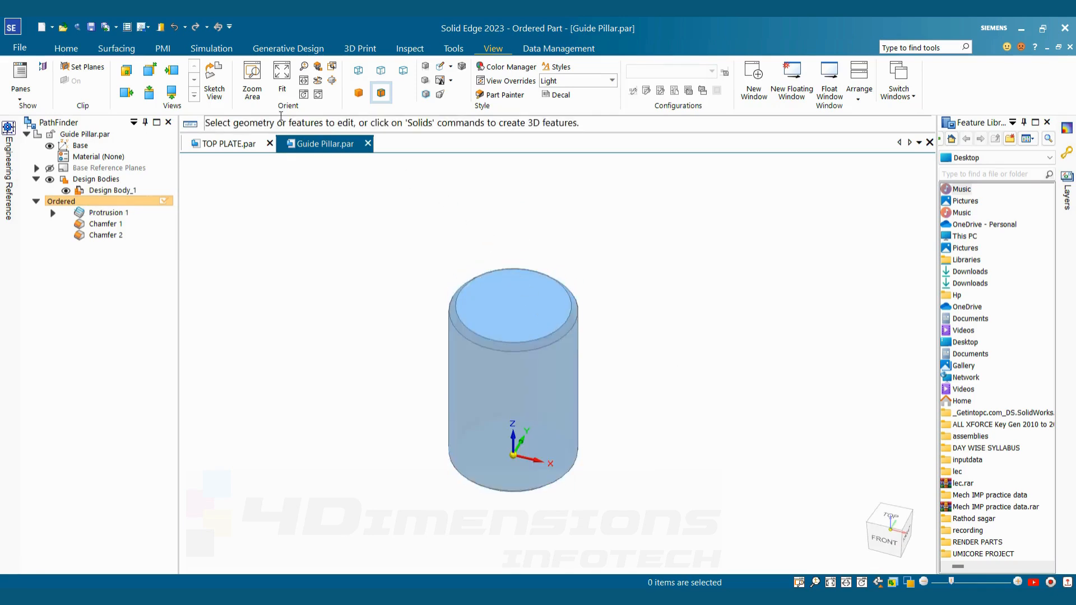
Step: Sketch a circle about 23 mm in diameter on the cylinder's top face, centred on the origin
left_click(66, 48)
left_click(201, 82)
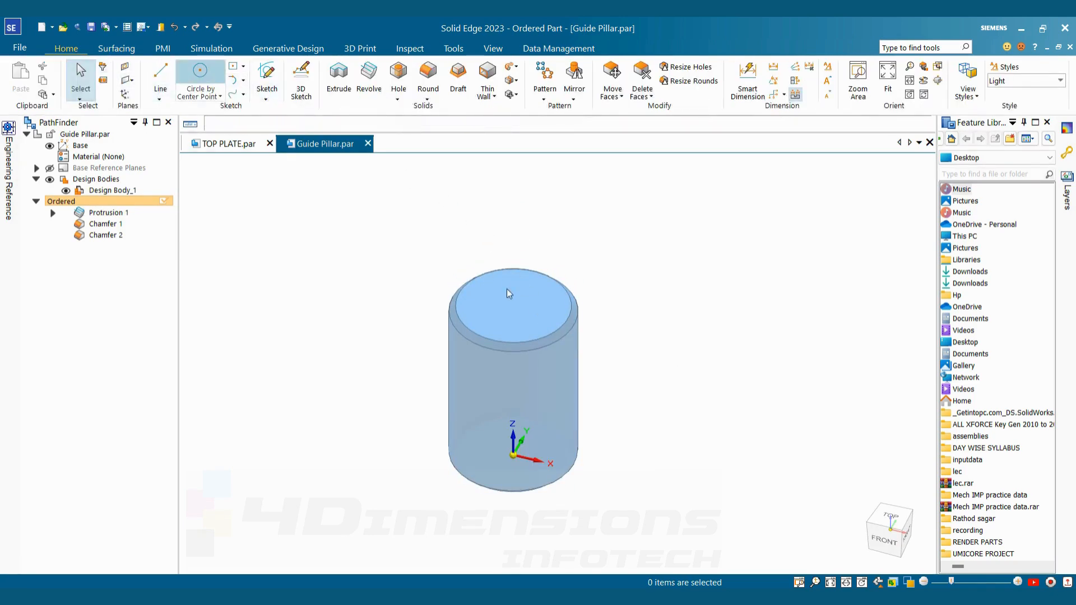
left_click(526, 300)
left_click(557, 364)
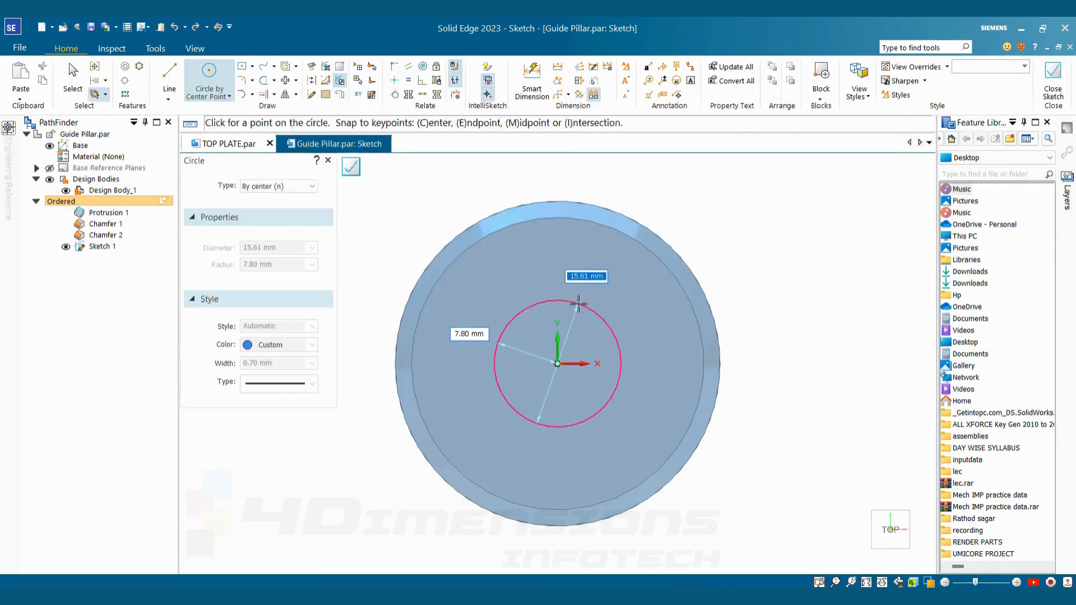
left_click(600, 281)
Step: Dimension the circle's diameter as 25 mm and finish the sketch
left_click(532, 78)
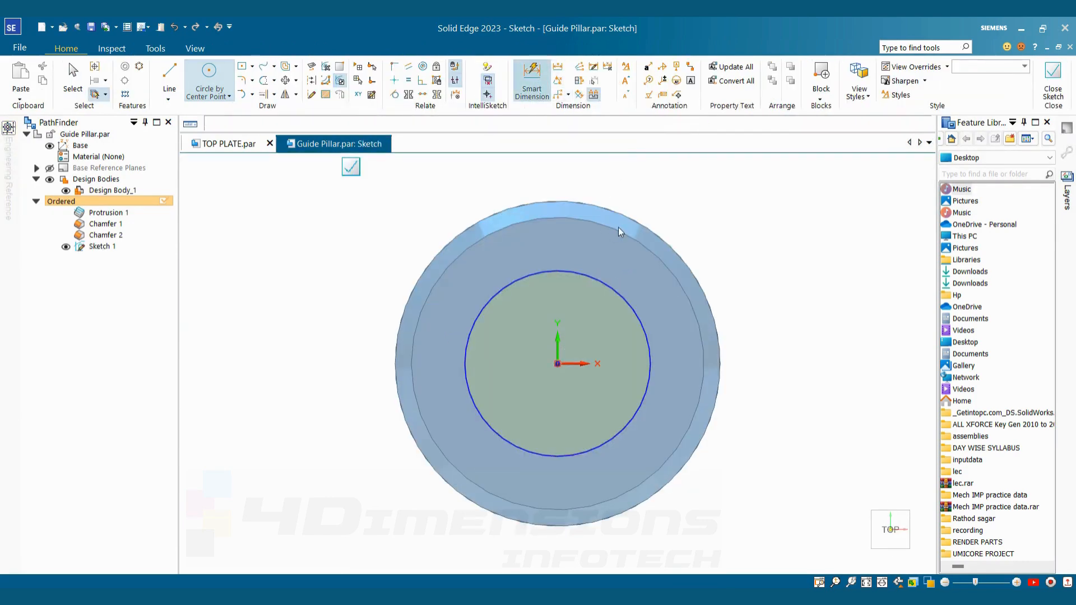
left_click(625, 306)
left_click(752, 205)
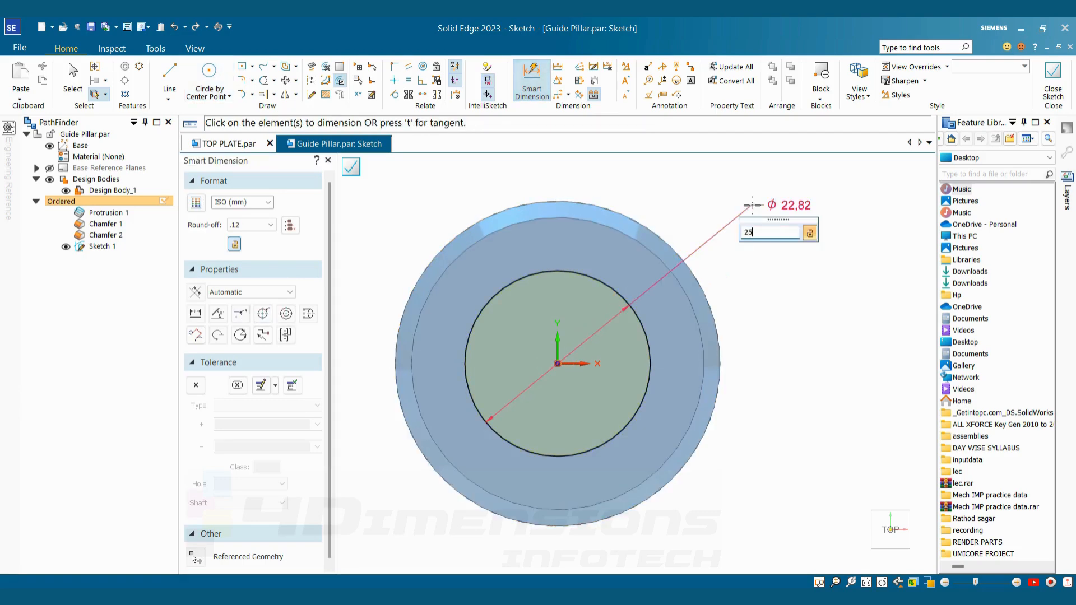
type("25")
key("Return")
left_click(1053, 83)
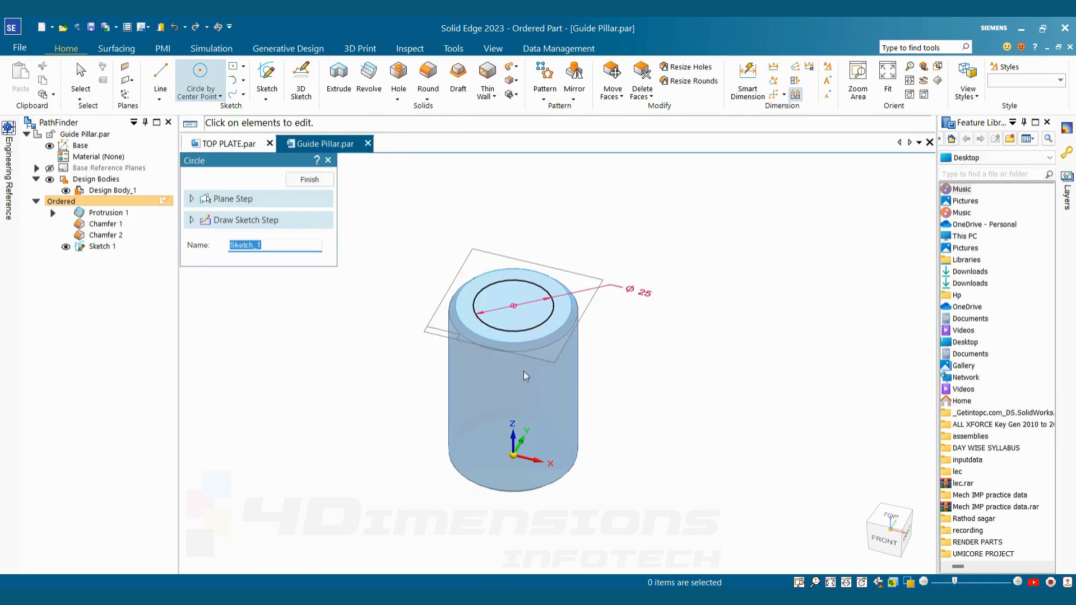
left_click(310, 179)
Step: Extrude the 25 mm circle as a cut through all of the cylinder to form the bush bore
left_click(339, 79)
left_click(198, 207)
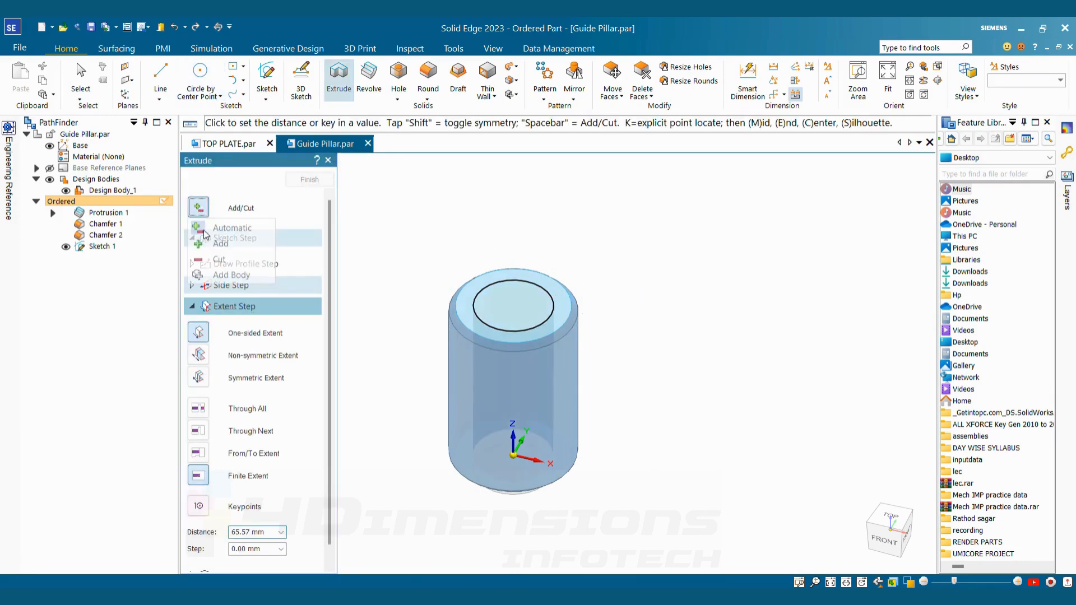
left_click(219, 259)
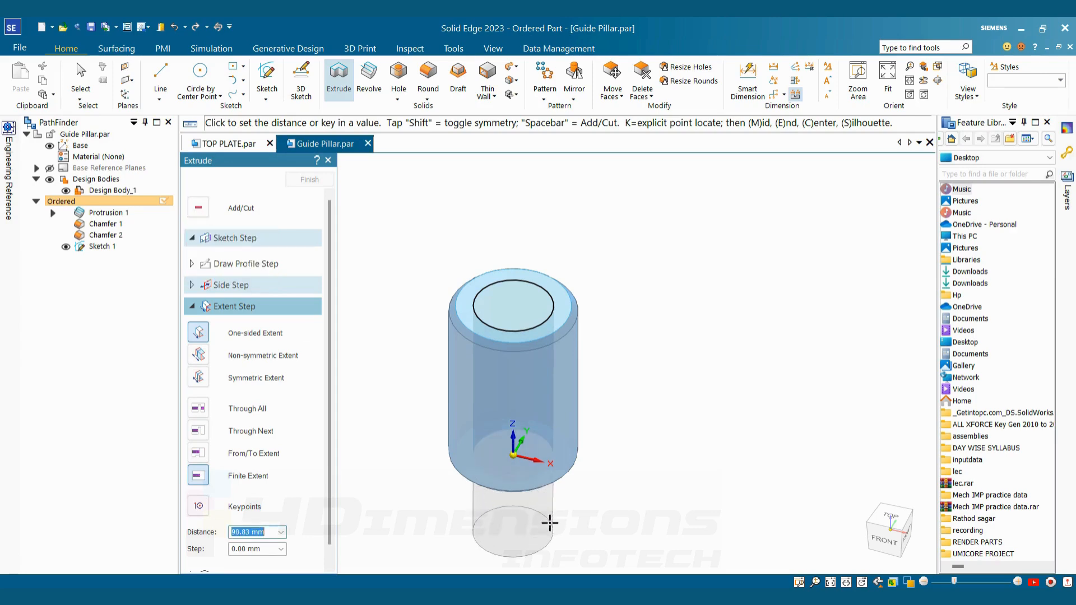
left_click(198, 408)
left_click(541, 533)
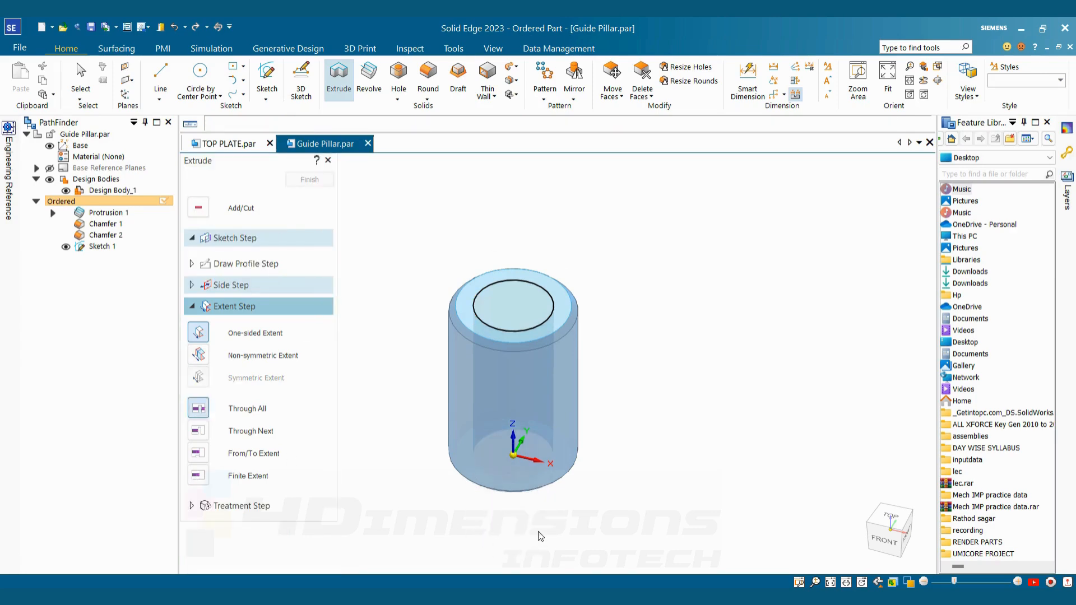
left_click(309, 179)
left_click(310, 179)
middle_click_drag(688, 260, 346, 313)
scroll(624, 343, "down", 3)
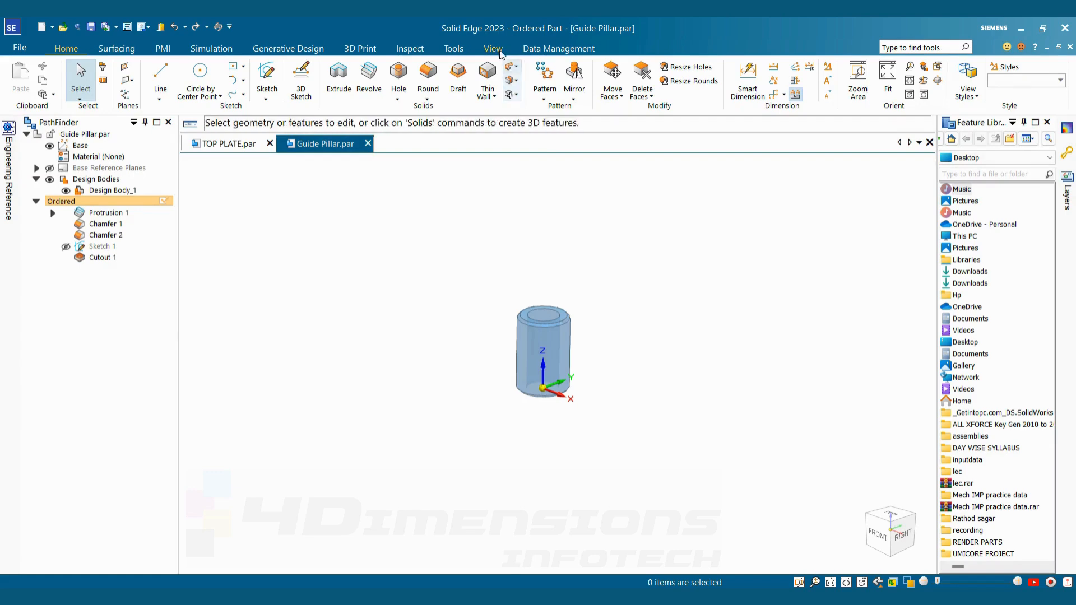
Step: Paint the whole bush body with the Orange style using Part Painter
left_click(493, 49)
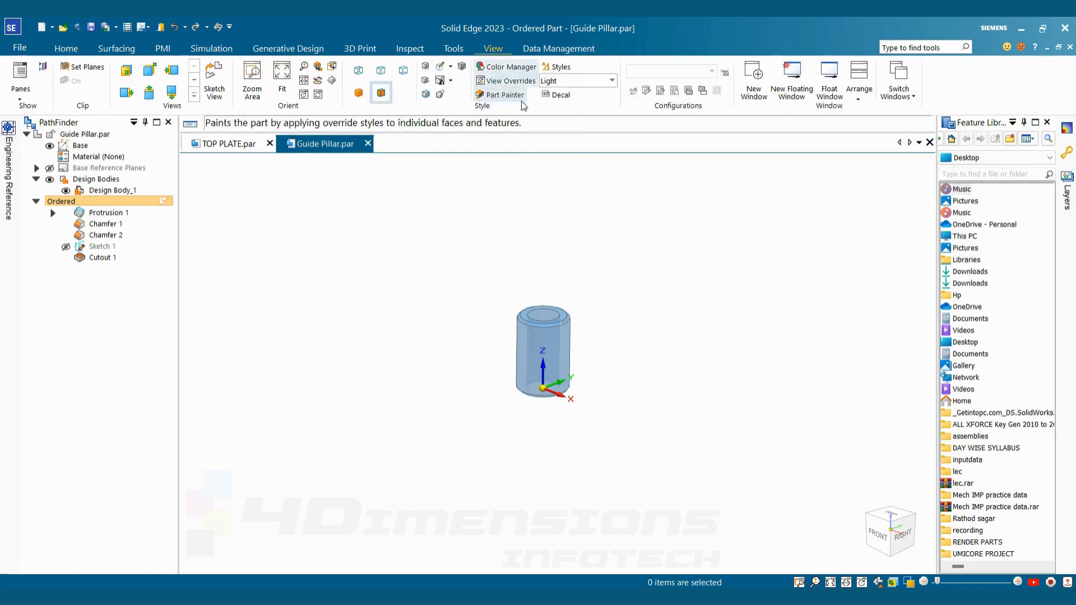
left_click(500, 95)
left_click(541, 358)
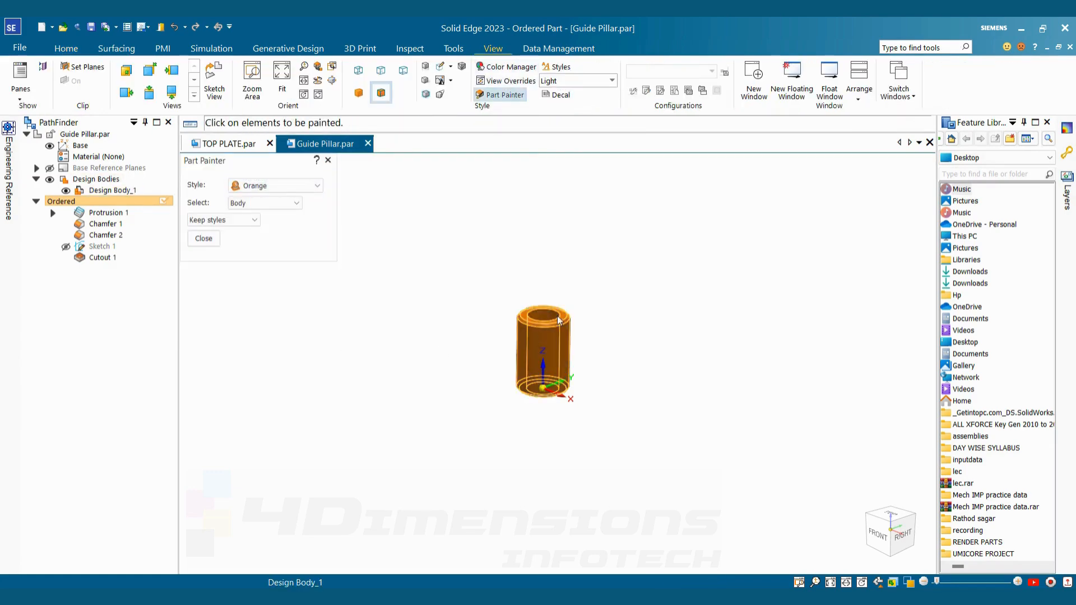
left_click(210, 241)
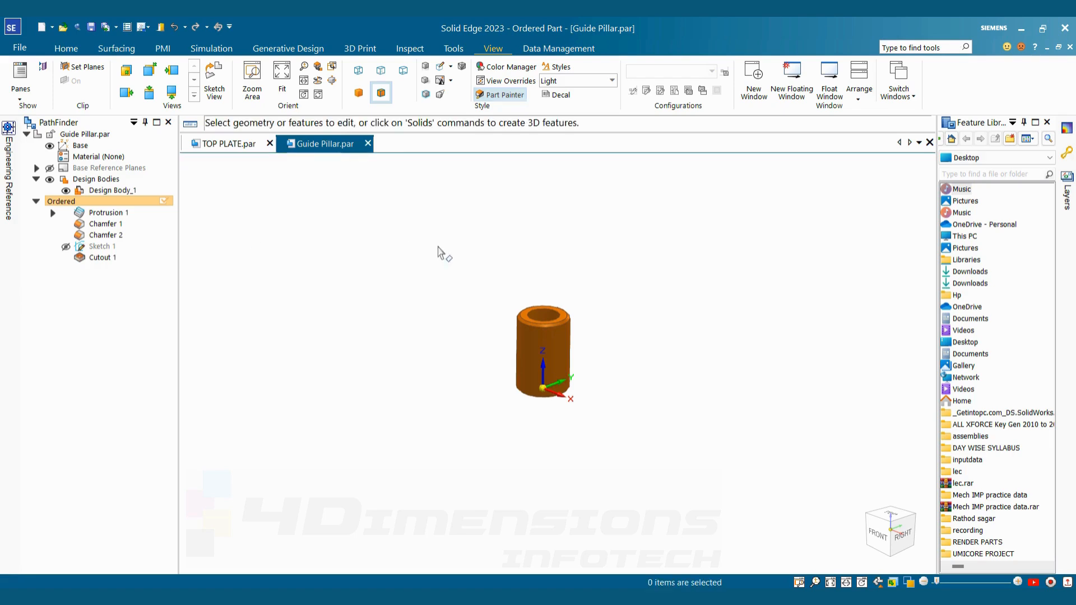
scroll(575, 311, "up", 3)
middle_click_drag(575, 312, 657, 271)
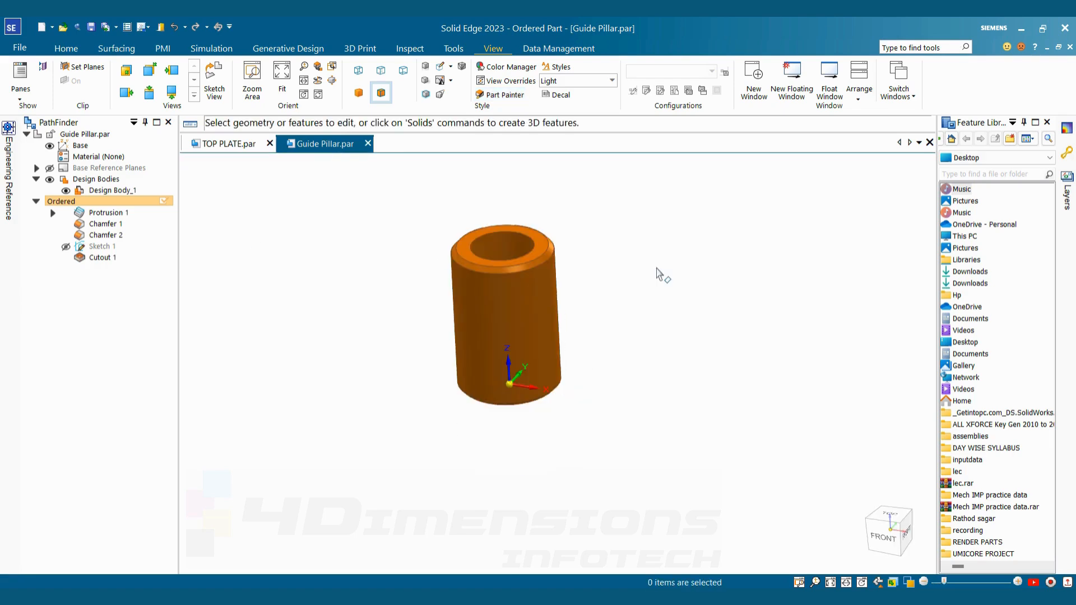
Step: Save the modified part under the new name Guide bush in the "press tool in se" folder
left_click(19, 48)
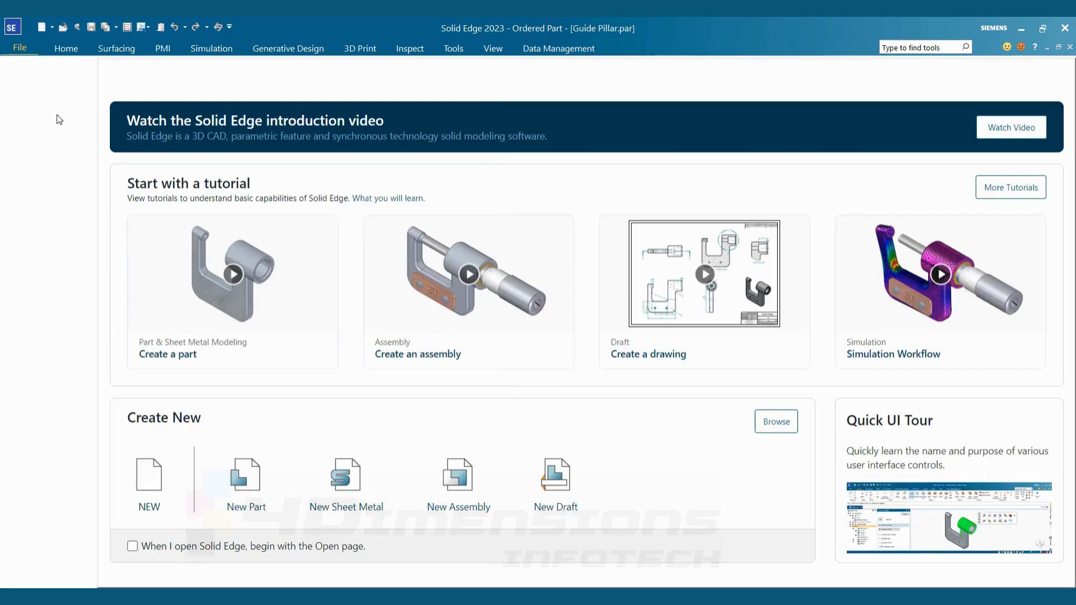
left_click(39, 269)
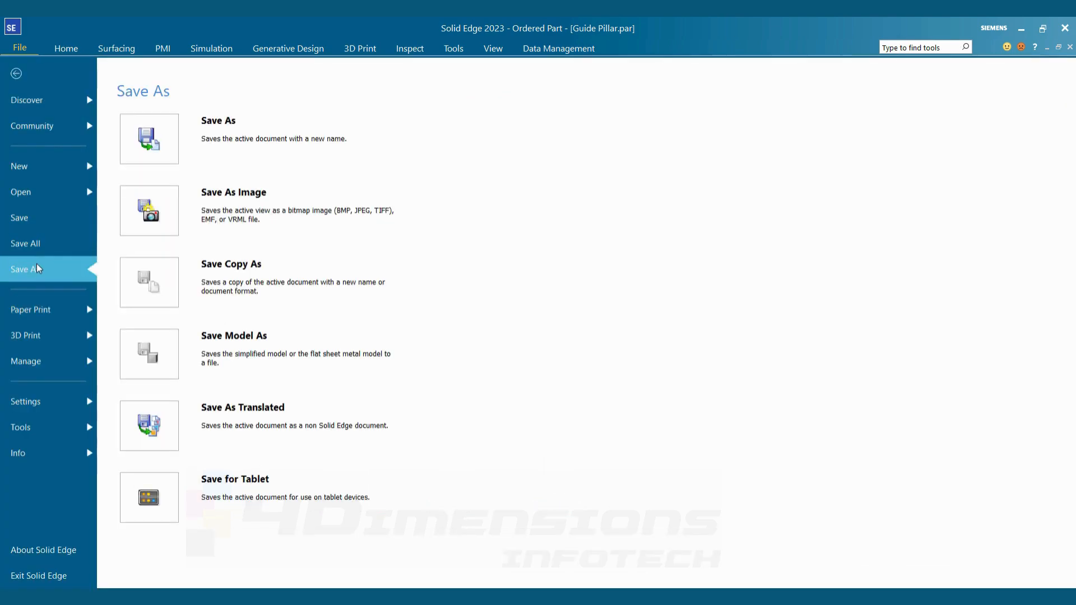
left_click(248, 150)
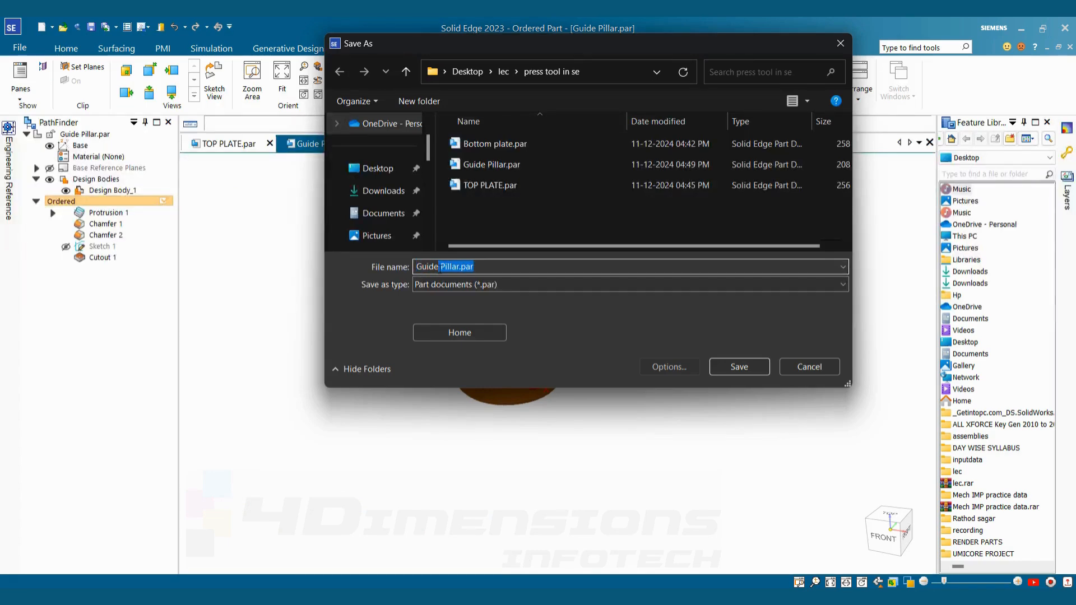
type("Guide bush")
key("Return")
mouse_move(555, 283)
middle_mouse_down()
mouse_move(550, 269)
mouse_move(551, 279)
middle_mouse_up()
scroll(552, 350, "up", 2)
mouse_move(572, 351)
middle_mouse_down()
mouse_move(574, 281)
mouse_move(583, 356)
middle_mouse_up()
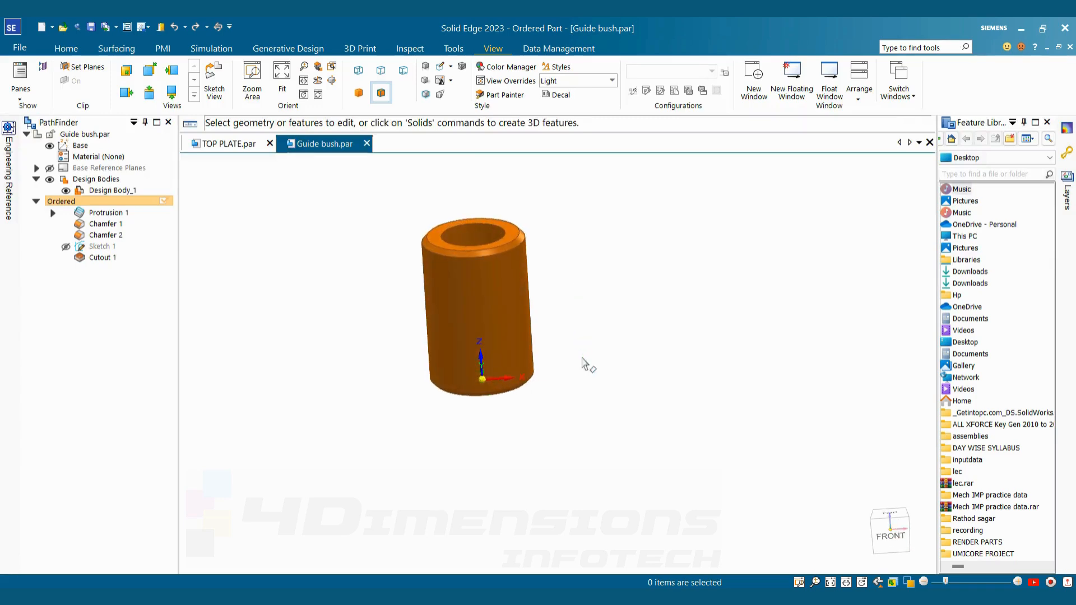
scroll(567, 235, "up", 1)
scroll(630, 272, "down", 1)
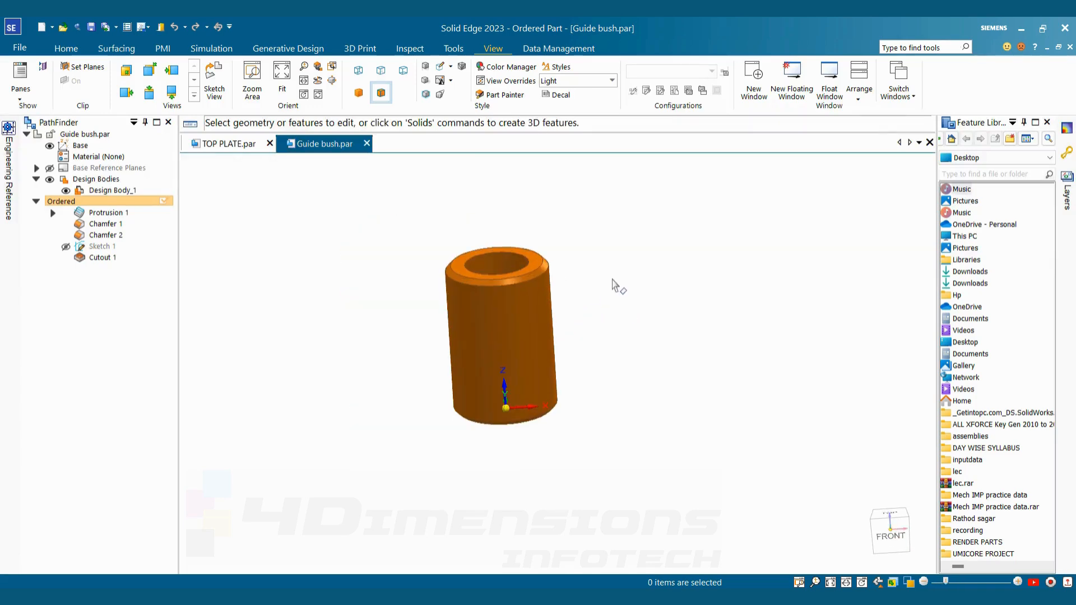
Step: Create a new assembly document from the ISO Metric Assembly template
left_click(19, 47)
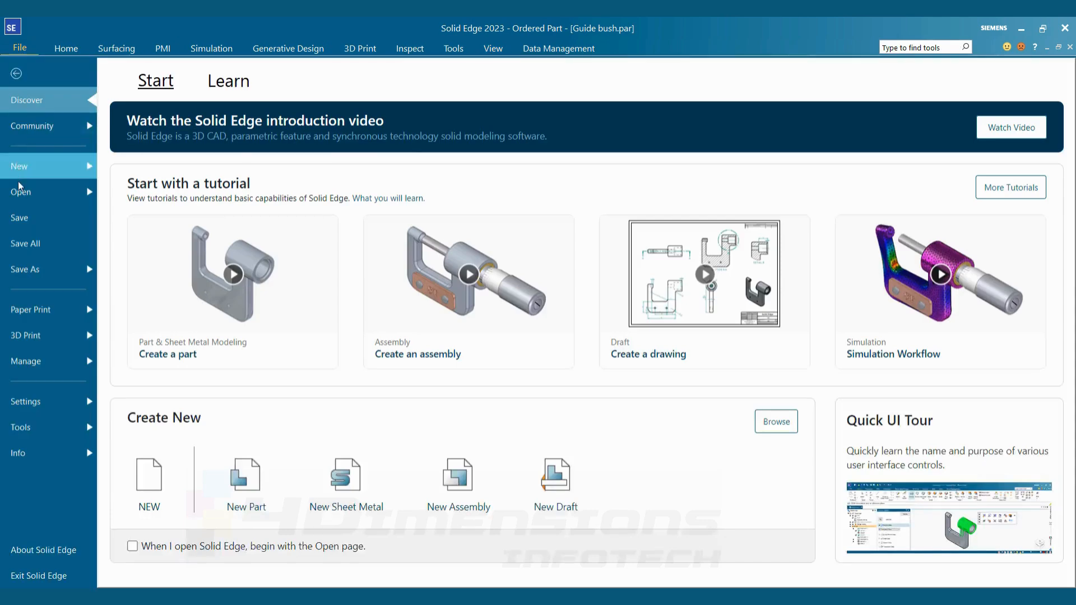
left_click(31, 176)
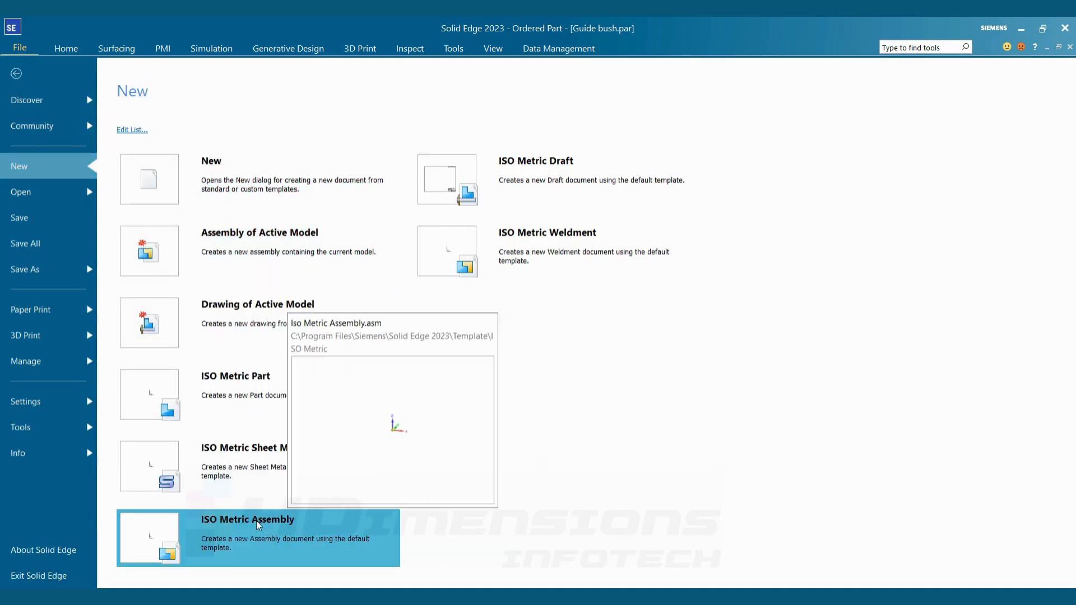
left_click(242, 529)
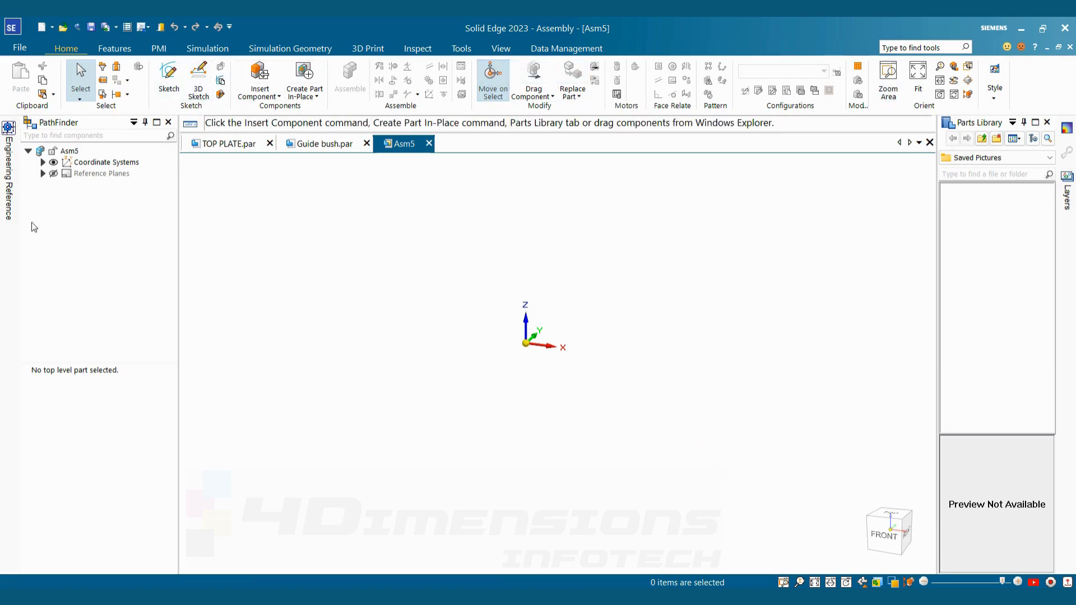
Step: Start Insert Component and browse from the Desktop through the lec folder to the "press tool in se" folder
left_click(277, 97)
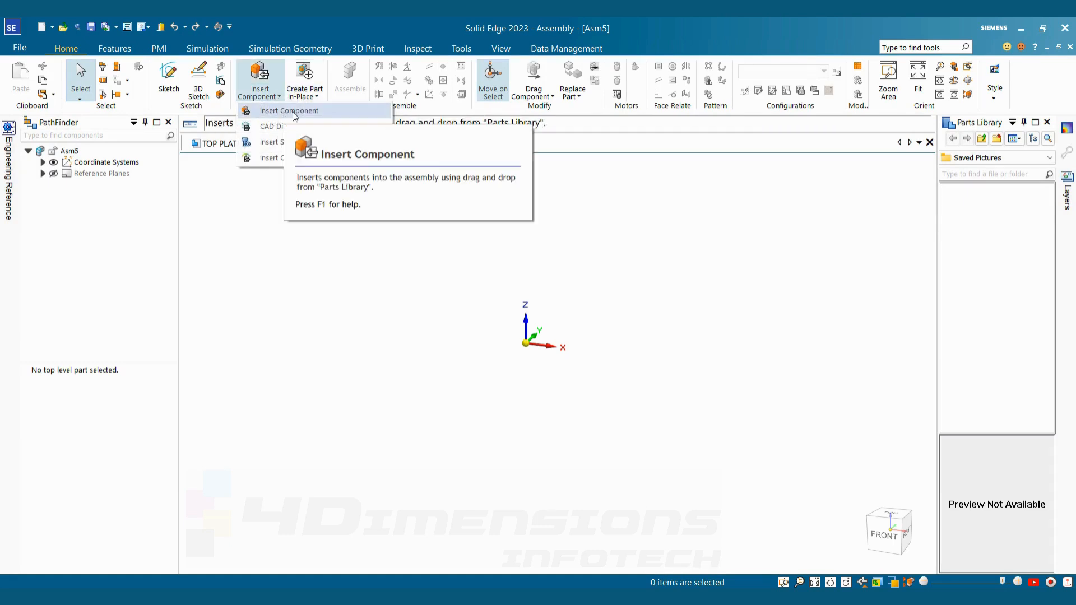
left_click(293, 111)
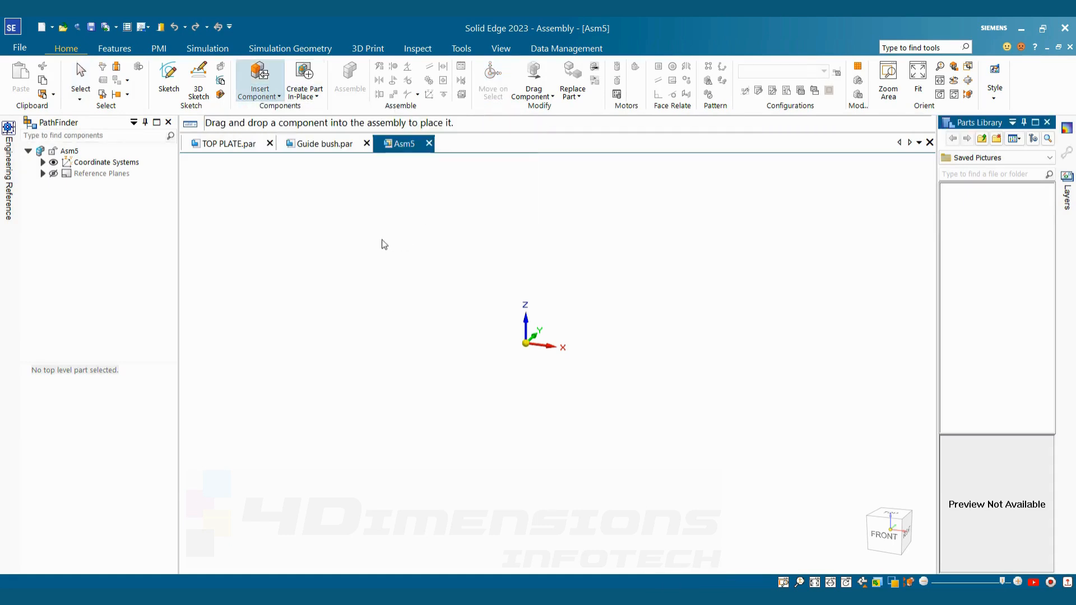
left_click(994, 157)
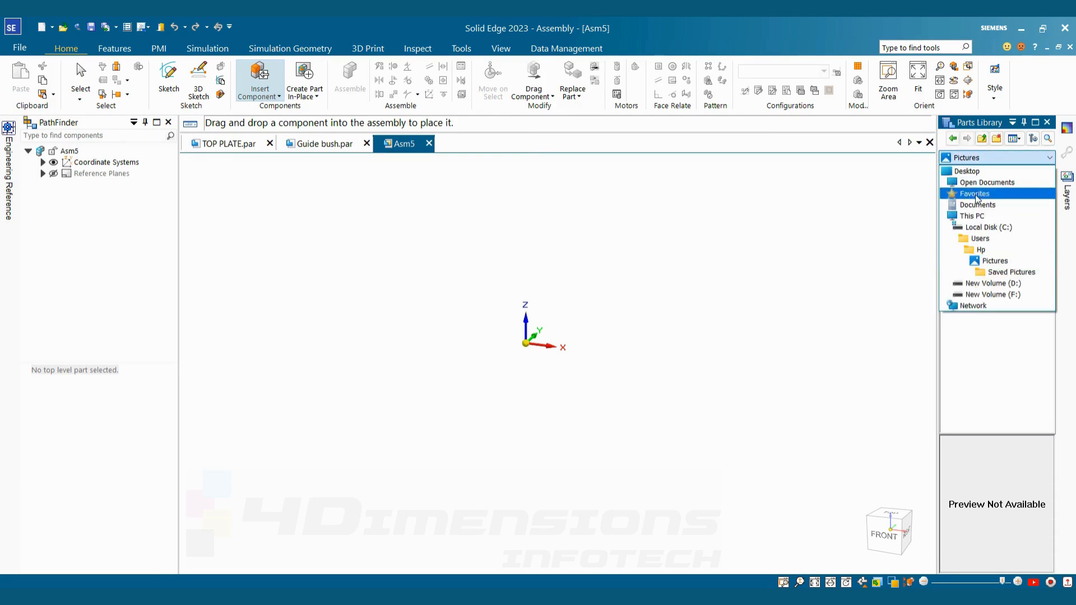
left_click(964, 171)
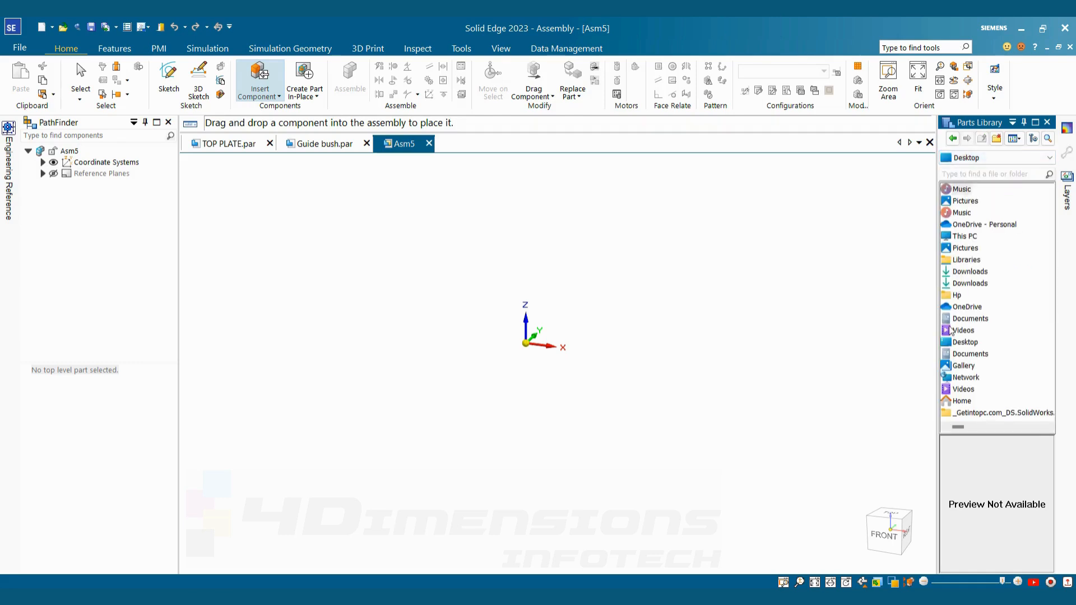
double_click(960, 236)
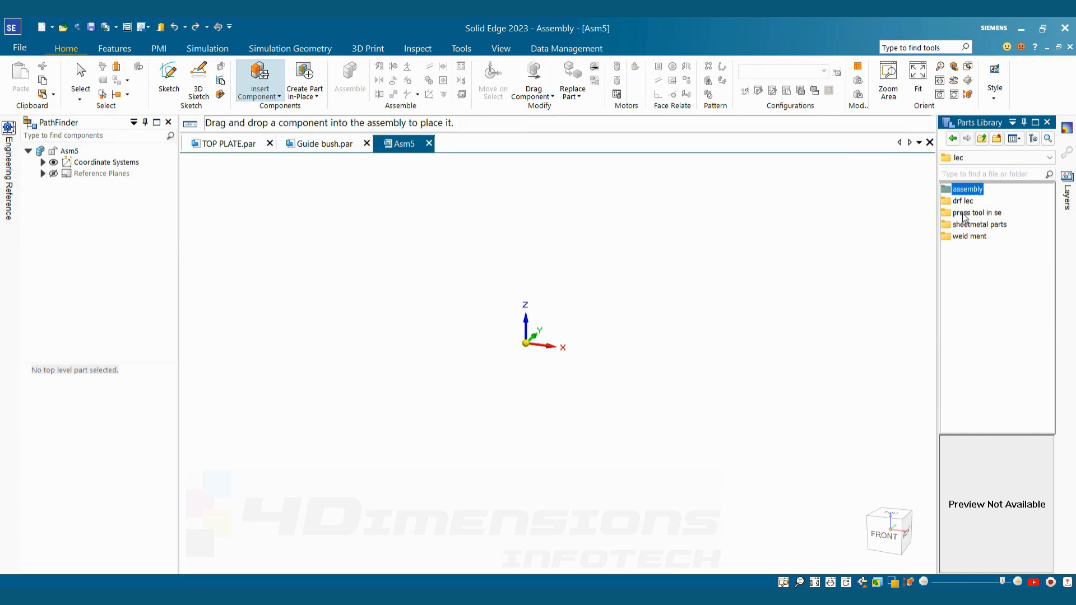
double_click(966, 214)
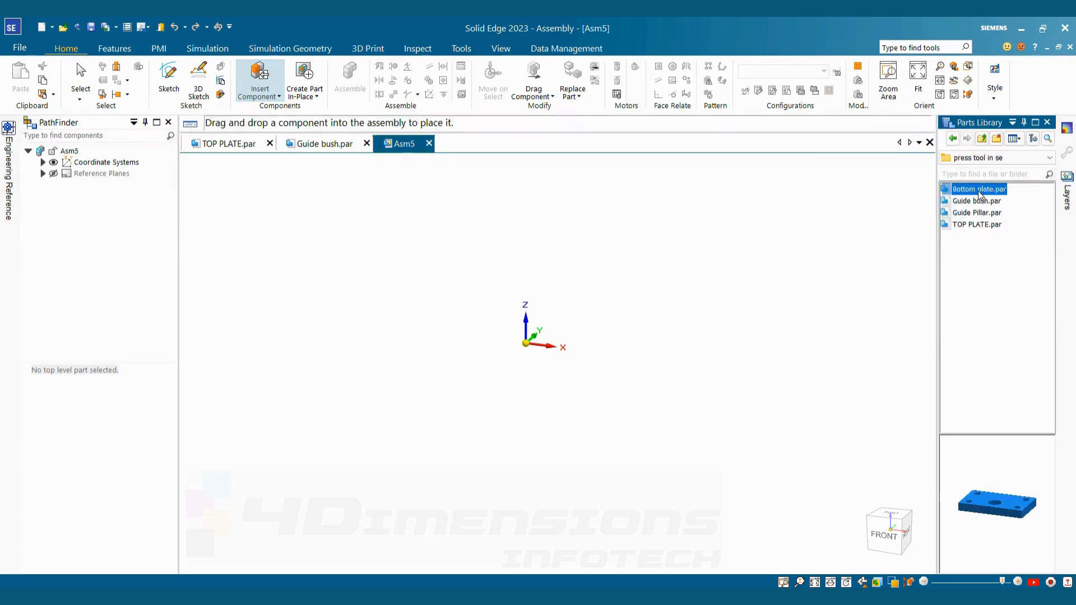
Step: Check the exploded view of the Press Tool in the PDF and place Bottom plate.par as the assembly's first component
key("alt+Tab")
scroll(621, 280, "up", 15)
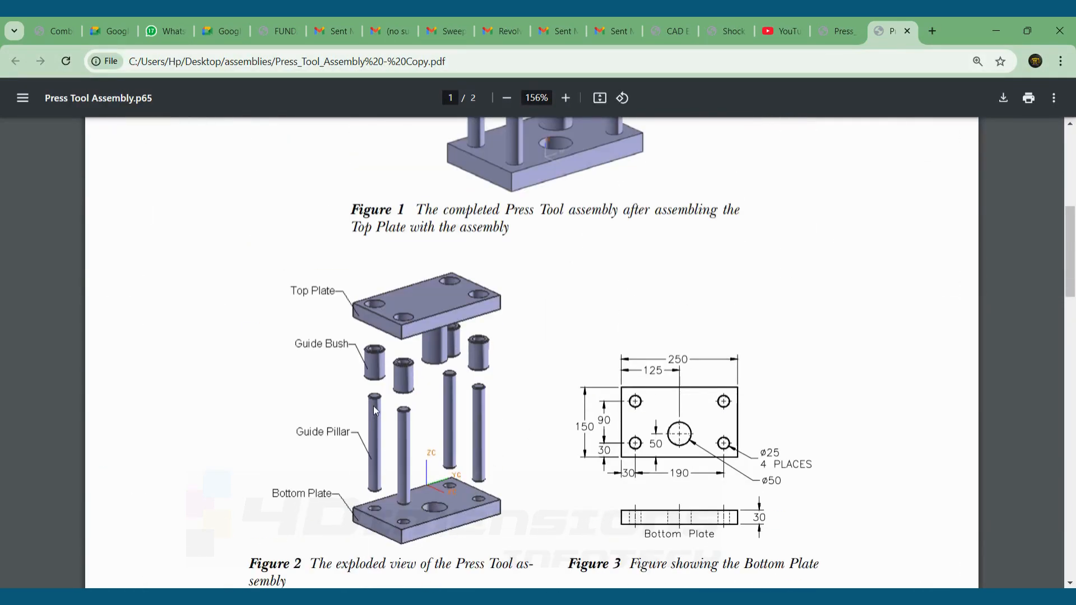
key("alt+Tab")
left_click_drag(974, 194, 563, 274)
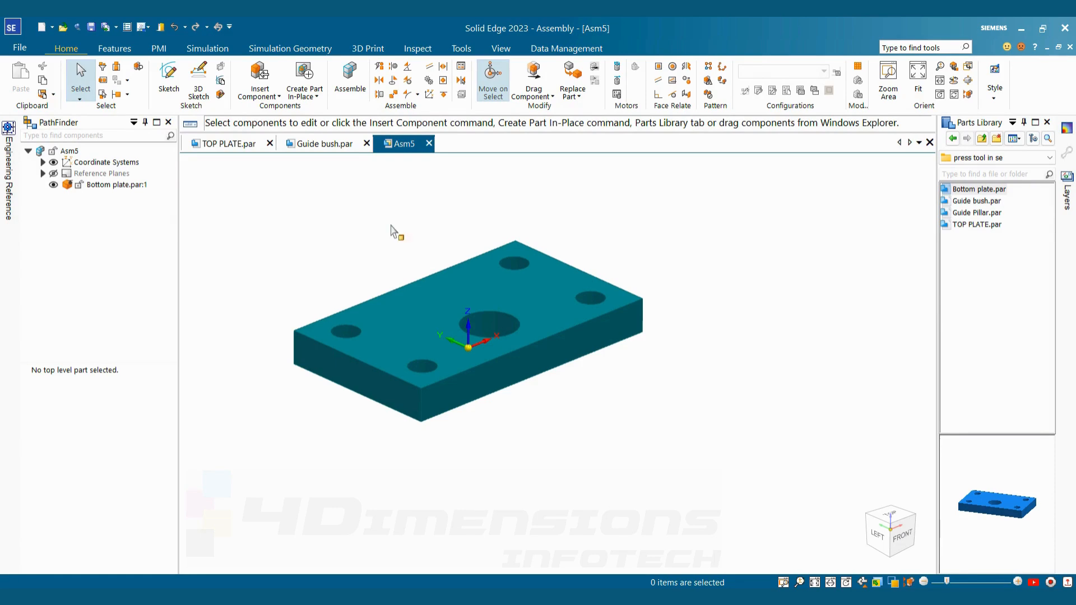
Step: Delete the ground relationship that fixes the Bottom plate in the assembly
left_click(479, 300)
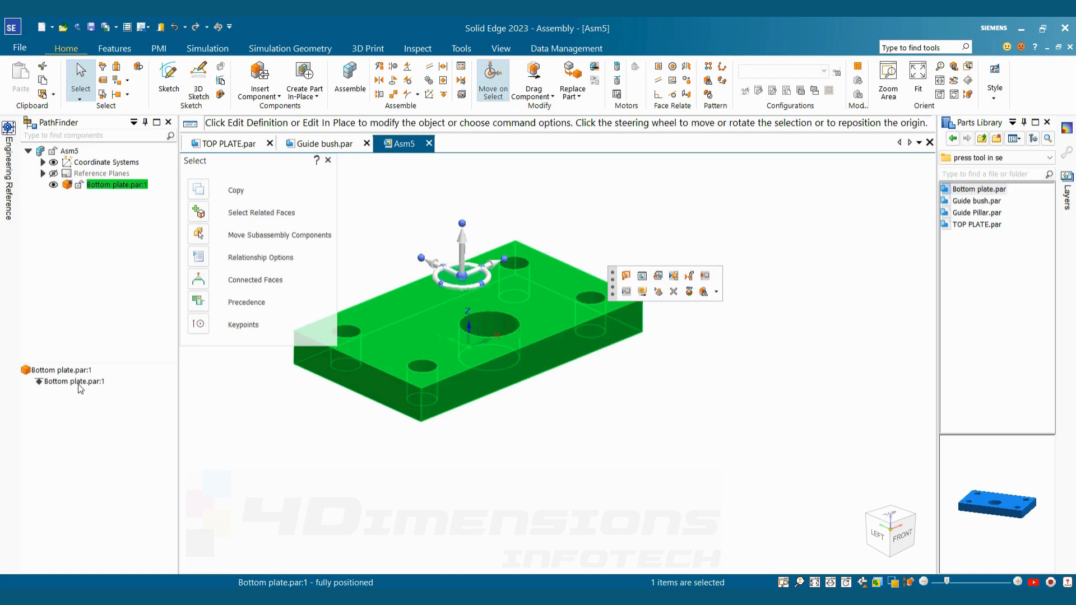
left_click(349, 271)
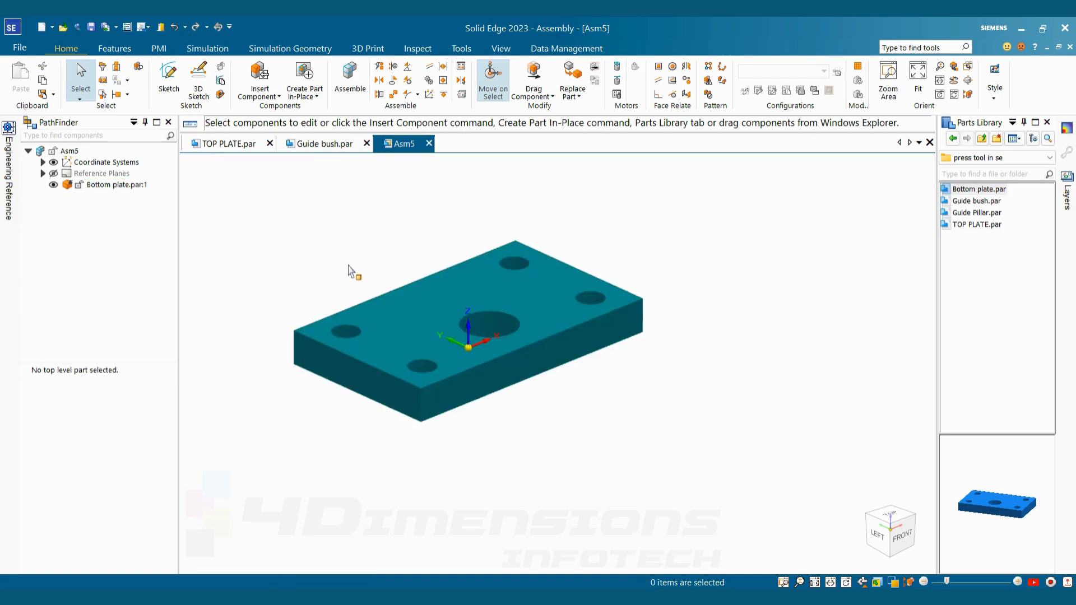
middle_click_drag(474, 211, 558, 174, "shift")
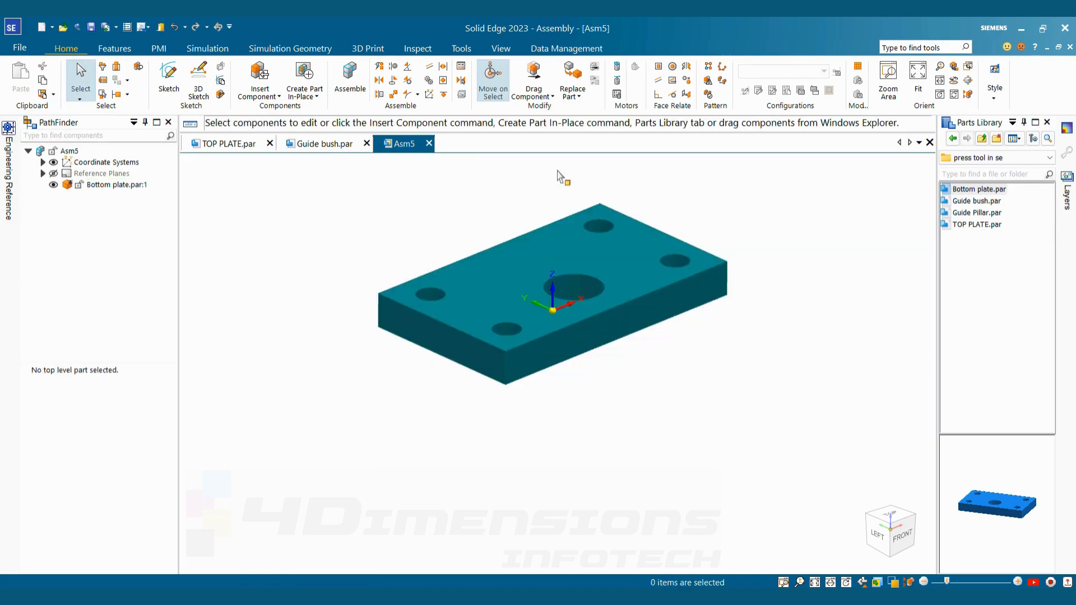
left_click(539, 77)
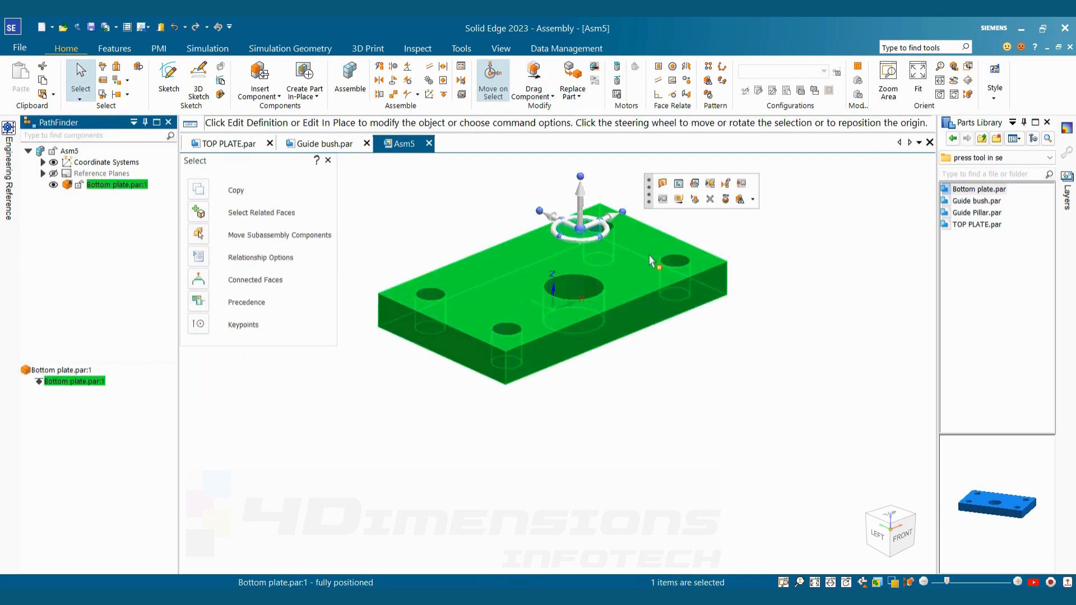
left_click(710, 199)
Step: Move the Bottom plate freely away from the assembly origin with Drag Component
left_click(534, 94)
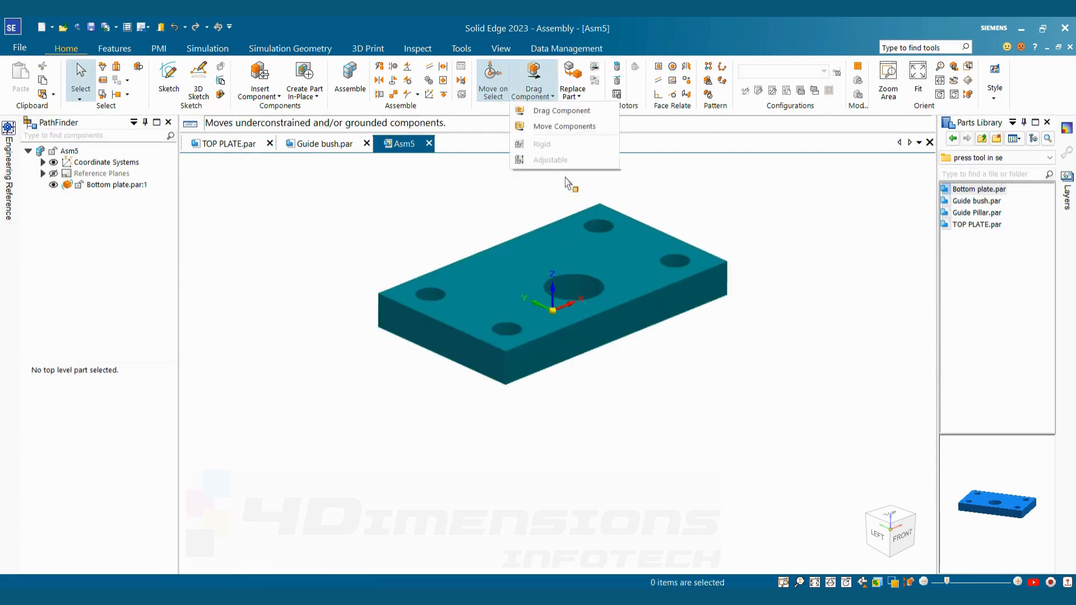
left_click(555, 109)
left_click_drag(583, 242, 508, 426)
scroll(665, 360, "down", 3)
middle_click_drag(674, 391, 502, 392)
left_click_drag(567, 403, 424, 312)
middle_click_drag(570, 399, 560, 284)
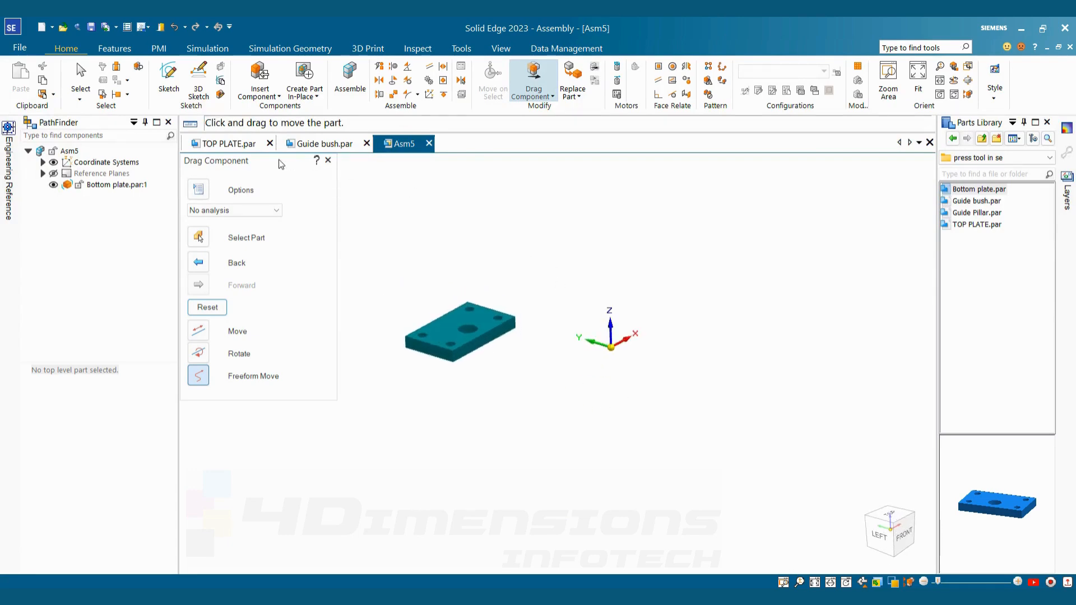
Step: Show the assembly's reference planes and leave Drag Component
left_click(54, 175)
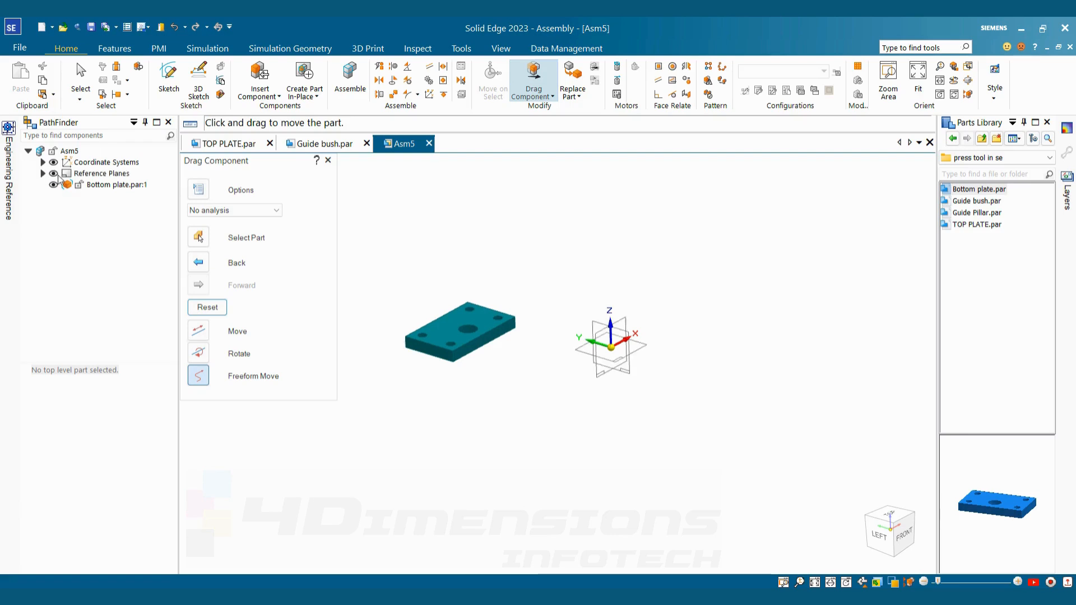
middle_click_drag(660, 353, 471, 348)
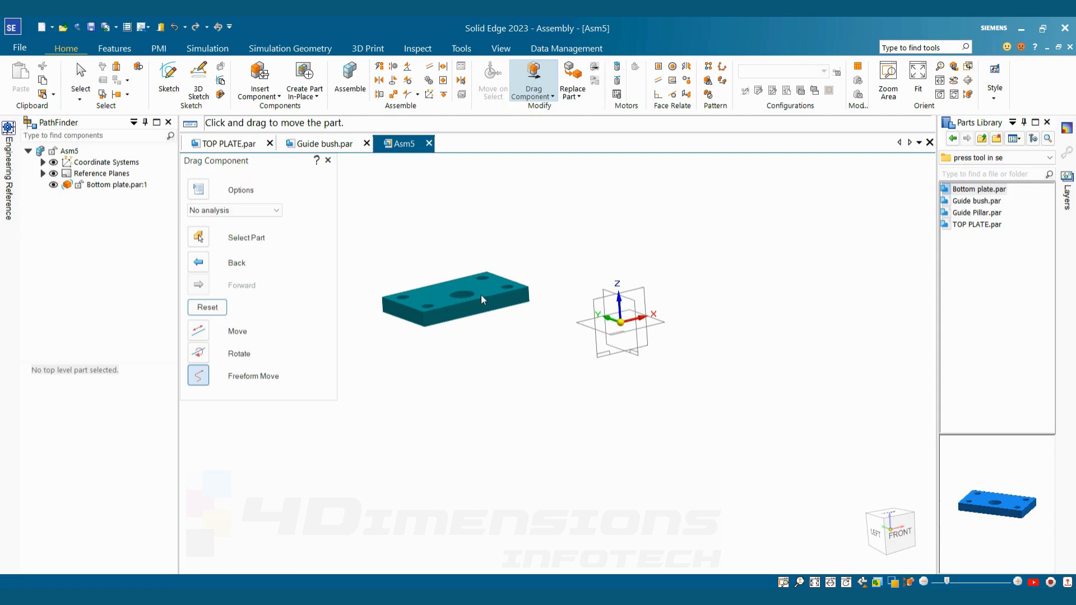
scroll(482, 295, "up", 3)
key("Escape")
Step: Turn on the Reference Planes display for the Bottom plate component through Show/Hide Component
left_click(498, 300)
right_click(499, 299)
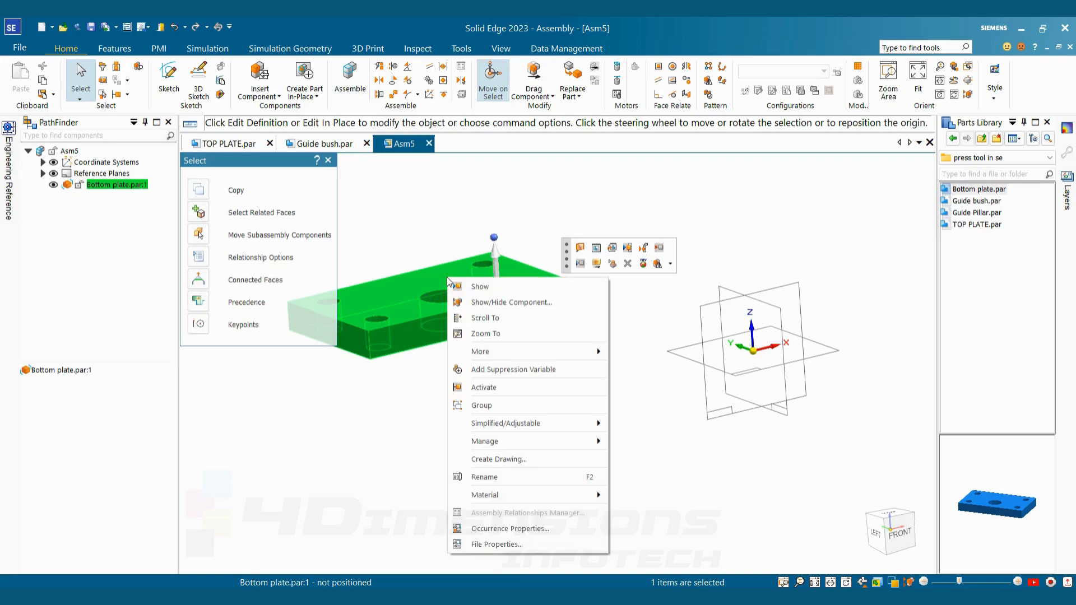
left_click(488, 304)
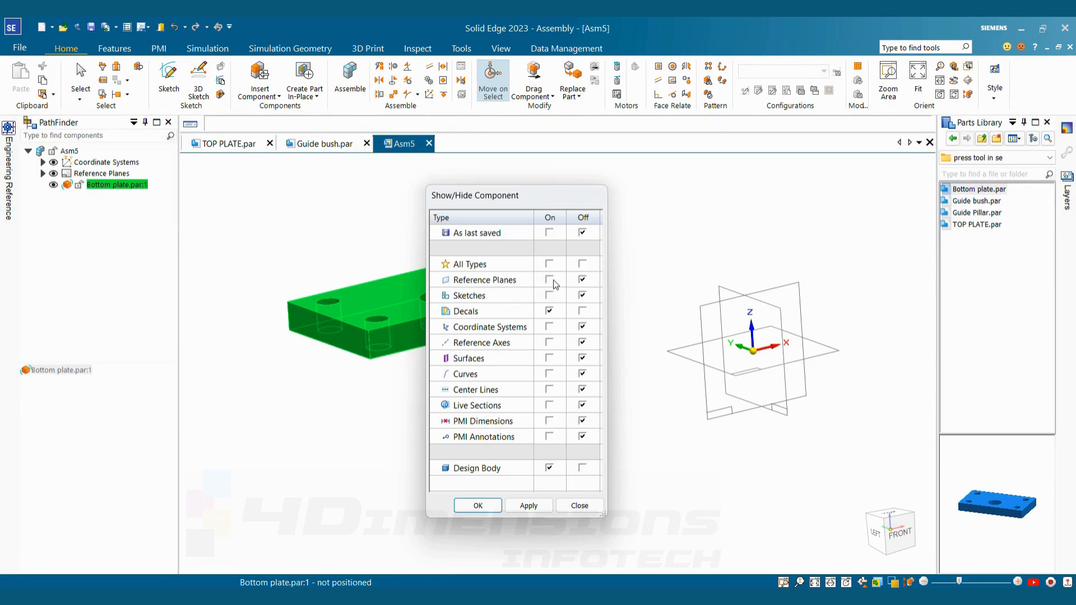
left_click(529, 506)
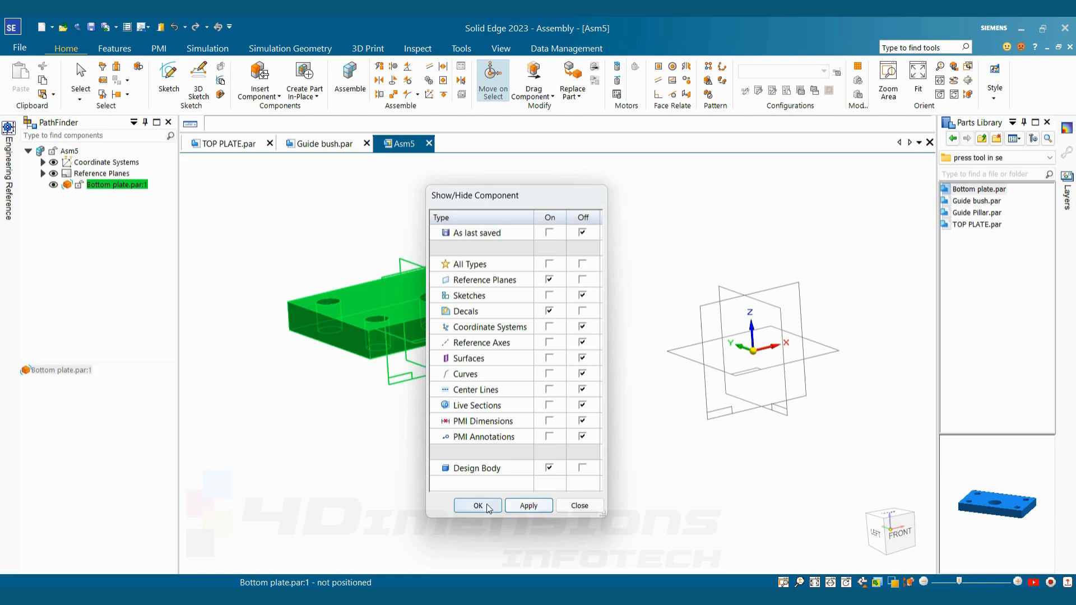
left_click(478, 506)
middle_click_drag(543, 426, 706, 238)
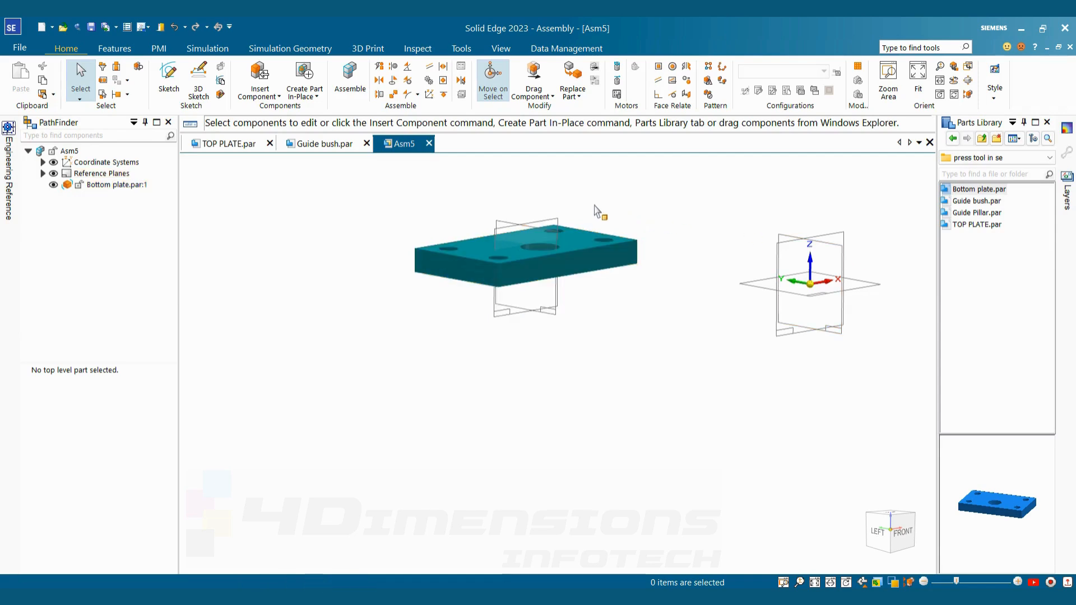
scroll(740, 193, "down", 1)
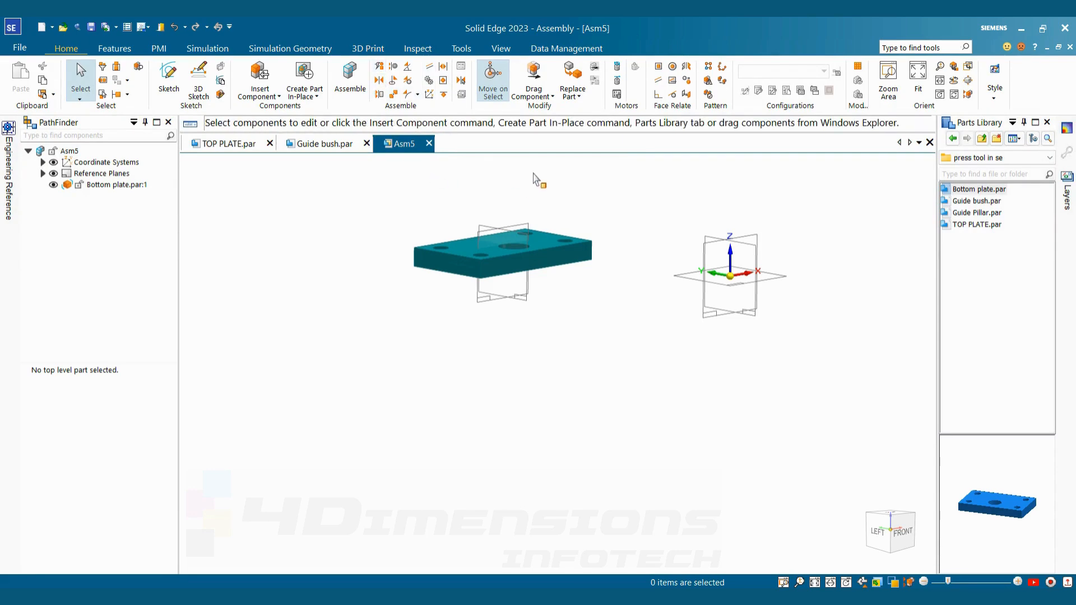
Step: Planar-align the Bottom plate's Front (xz) plane with the assembly's Front (xz) plane at 0.00 mm offset
left_click(380, 94)
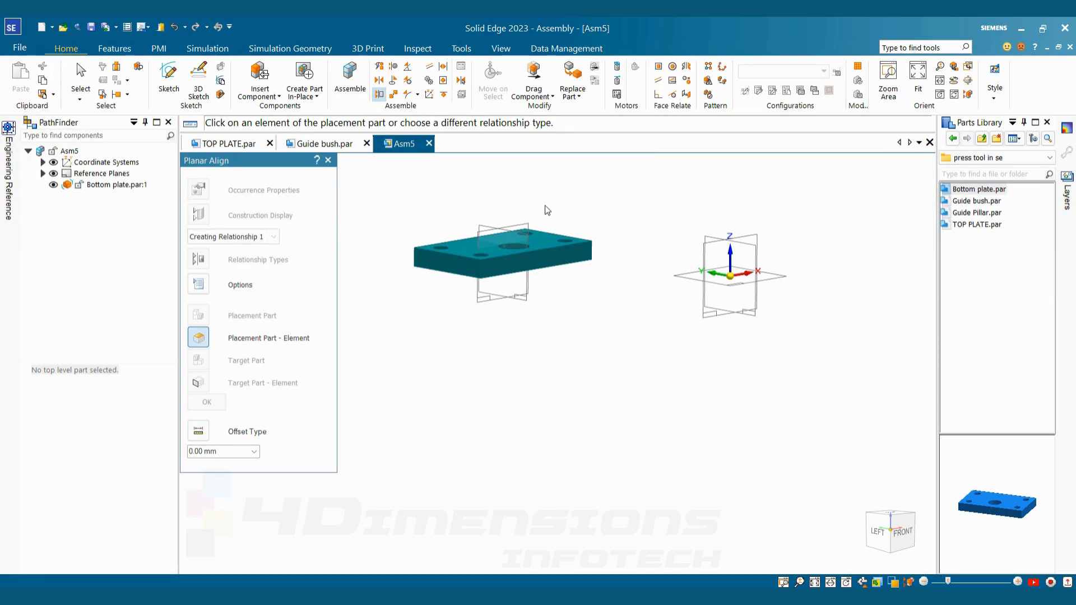
left_click(527, 223)
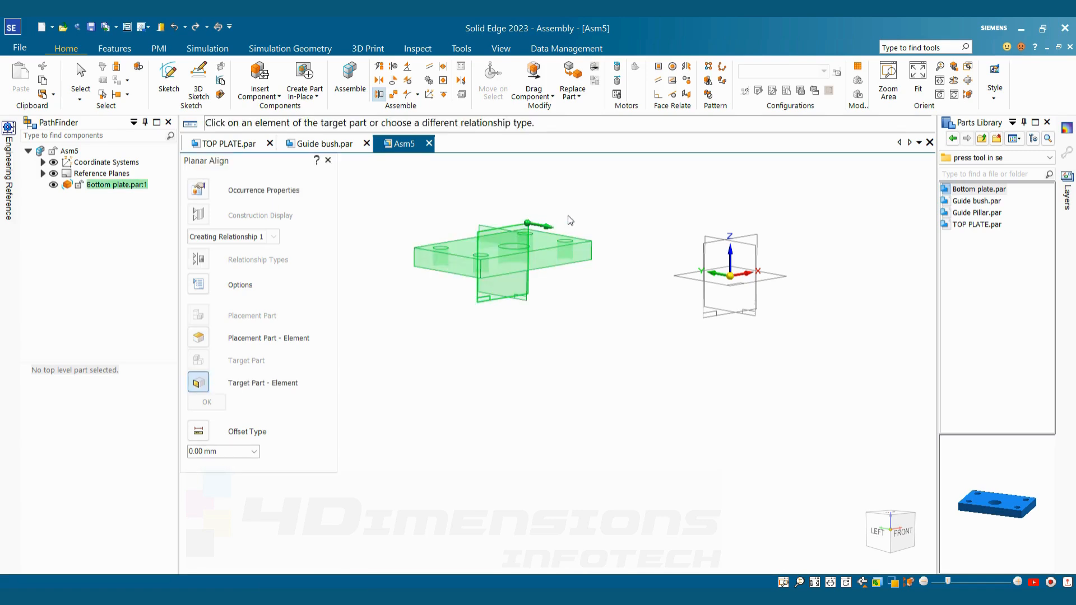
left_click(753, 232)
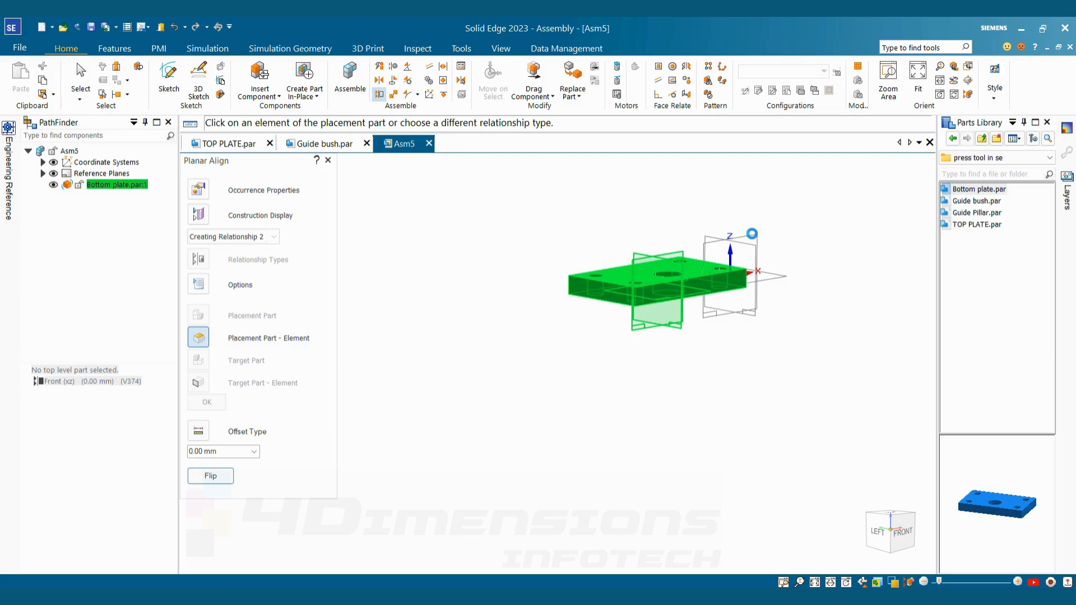
Step: Planar-align the Bottom plate's Right (yz) plane with the assembly's Right (yz) plane at 0.00 mm offset
scroll(749, 258, "up", 2)
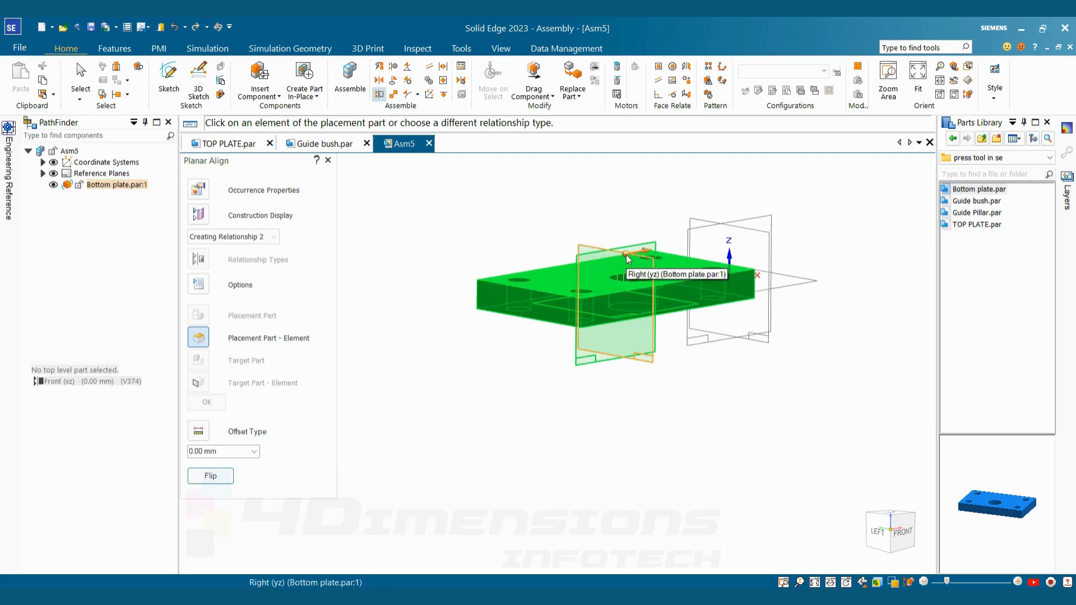
left_click(626, 256)
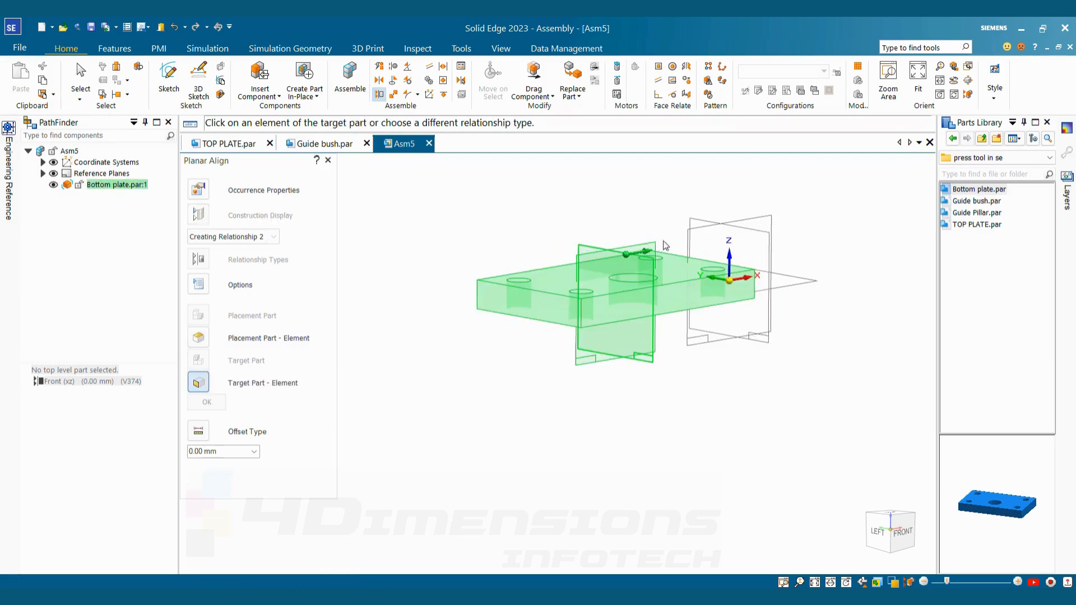
left_click(699, 223)
right_click(698, 219)
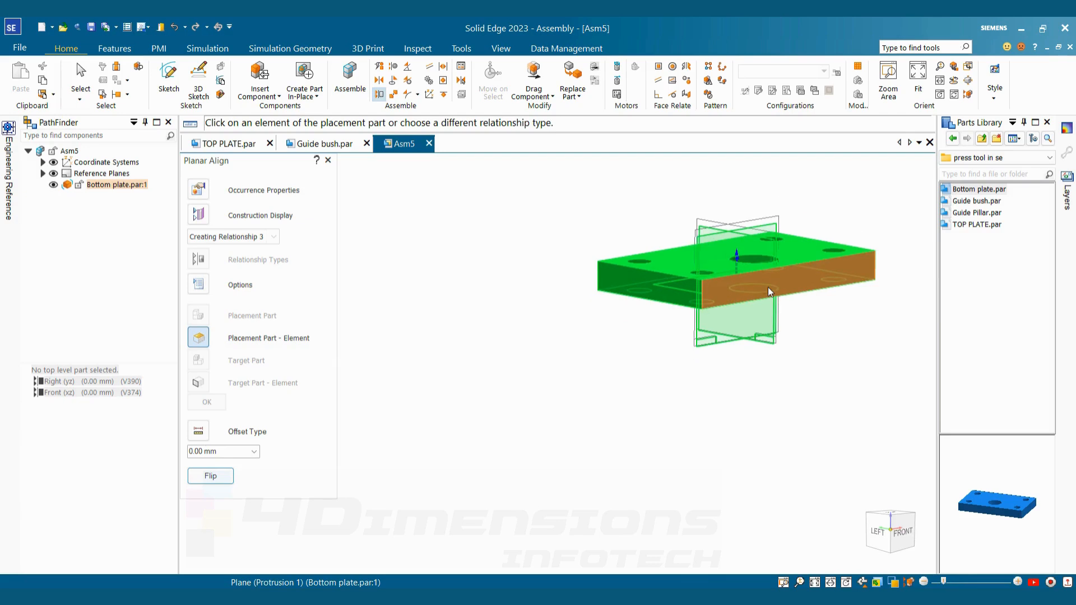
key("Escape")
Step: Planar-align the Top (xy) planes of the assembly and the Bottom plate at 0.00 mm offset, then leave Planar Align
left_click(379, 95)
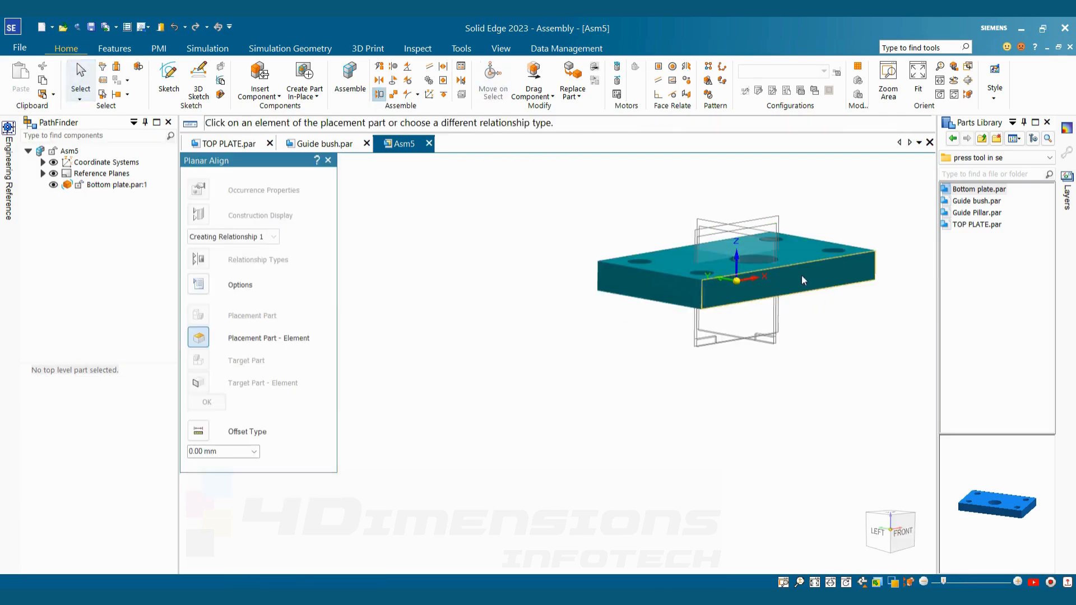
left_click(786, 277)
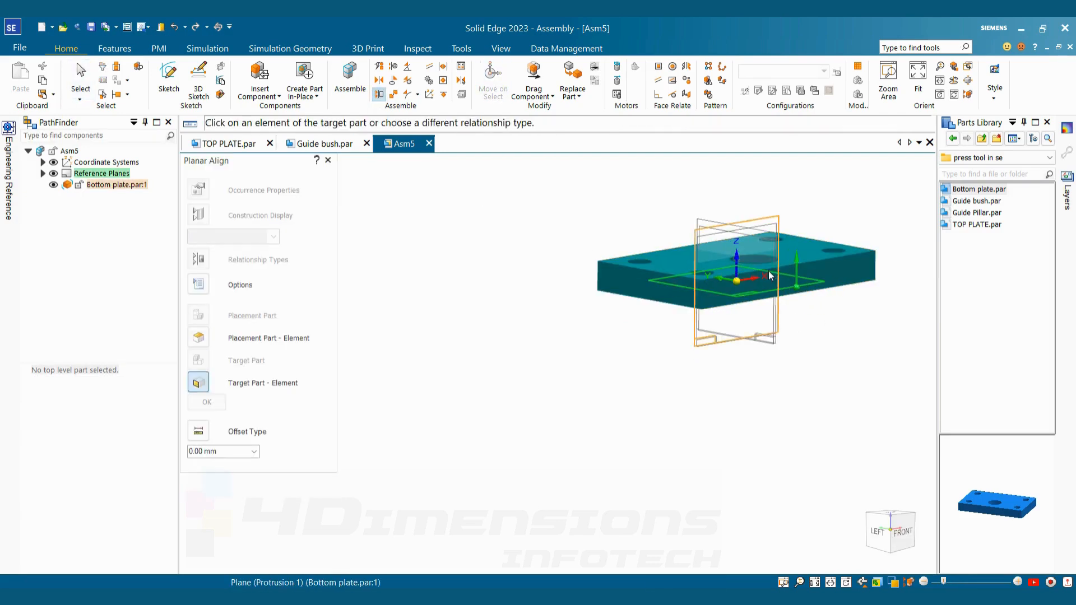
left_click(752, 280)
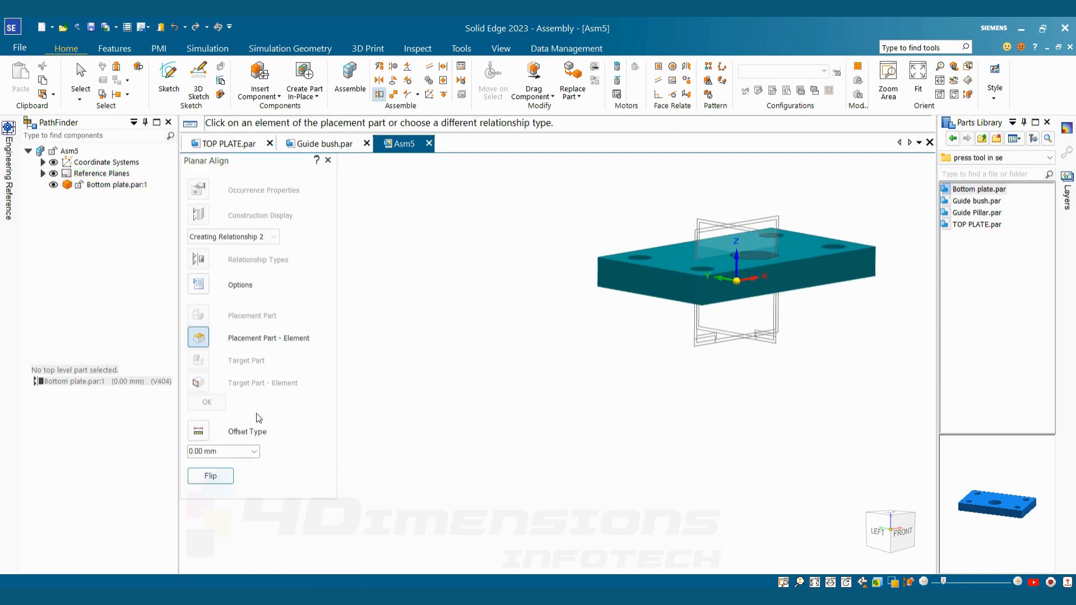
left_click(327, 160)
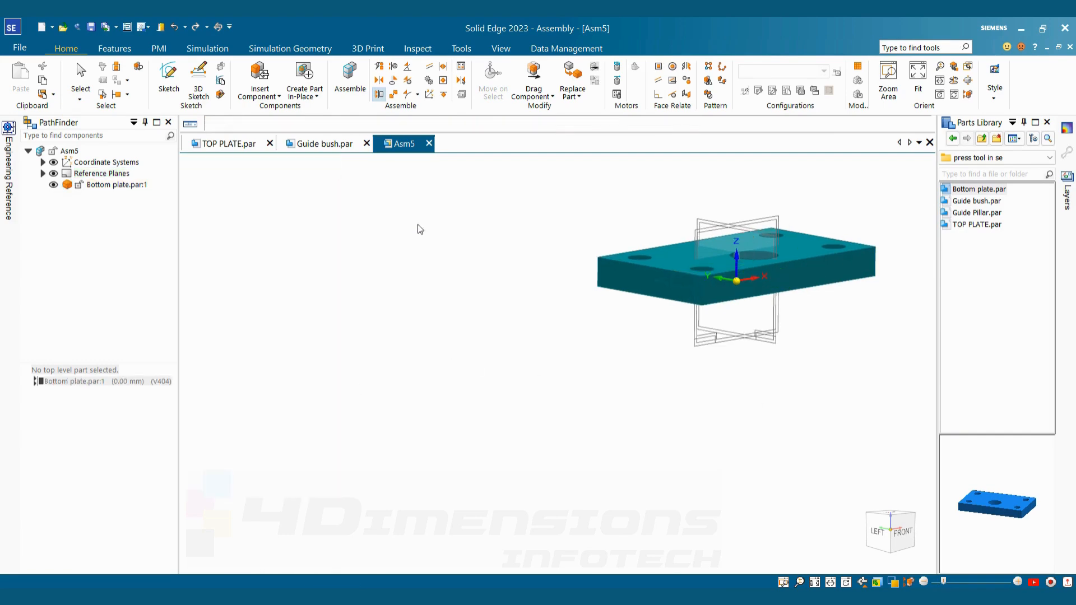
Step: Examine the positioned Bottom plate from several angles and review its planar align relationships
middle_click_drag(632, 331, 865, 336)
scroll(831, 381, "up", 2)
scroll(861, 220, "up", 2)
middle_click_drag(861, 221, 850, 271)
scroll(883, 373, "up", 2)
scroll(870, 262, "down", 3)
scroll(857, 270, "up", 3)
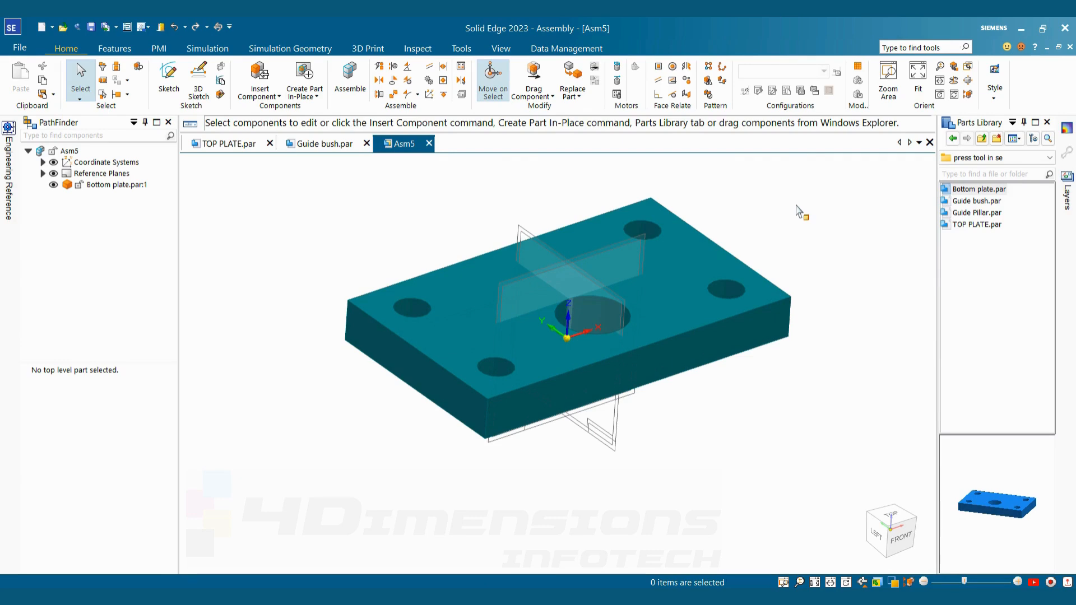
right_click(767, 203)
left_click(684, 274)
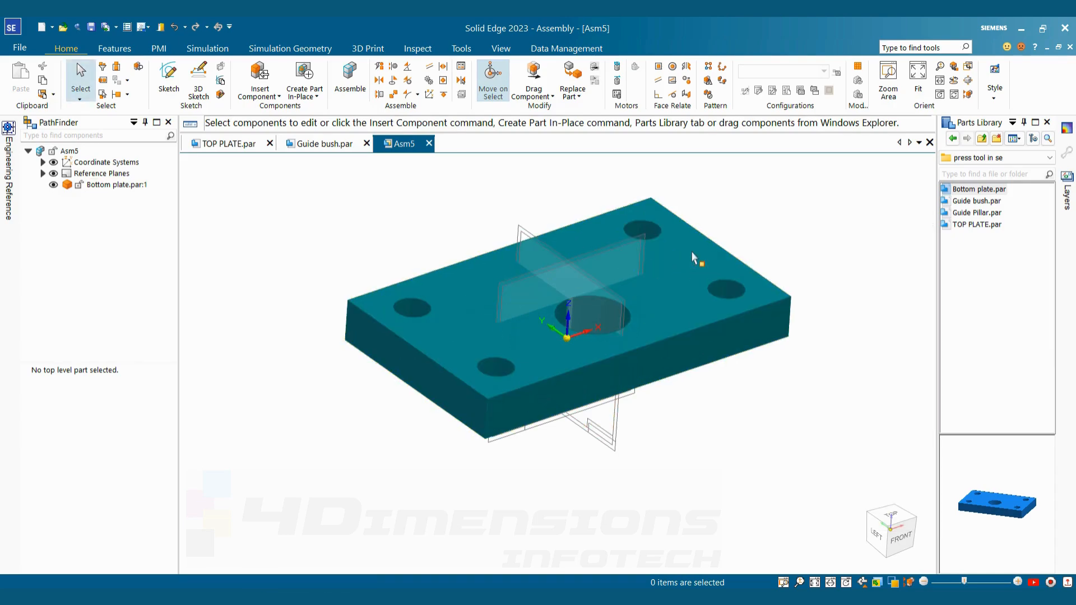
left_click(695, 255)
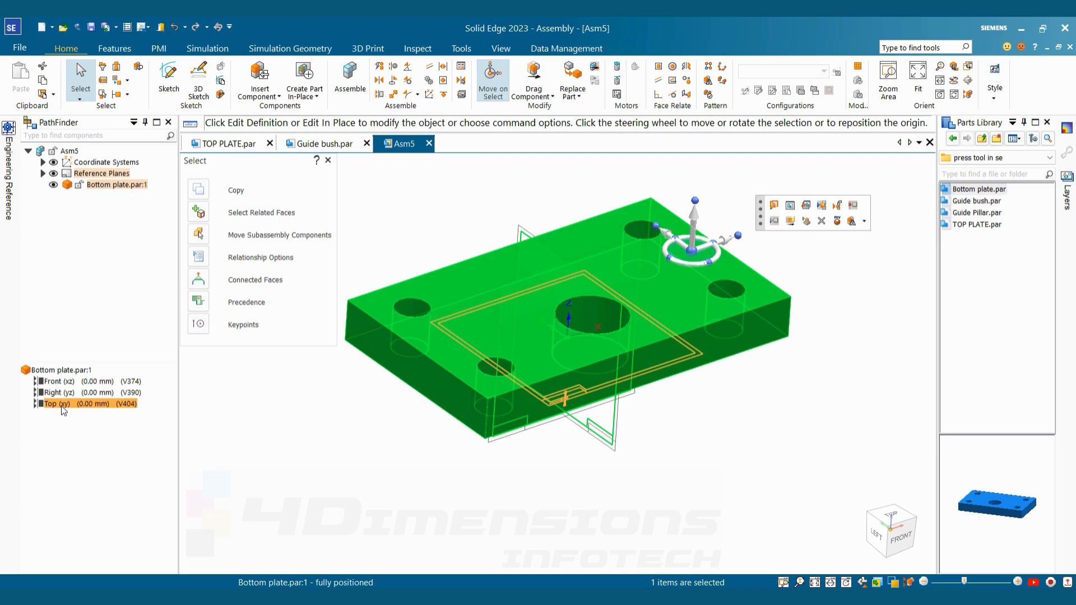
key("Escape")
middle_click_drag(769, 470, 766, 400)
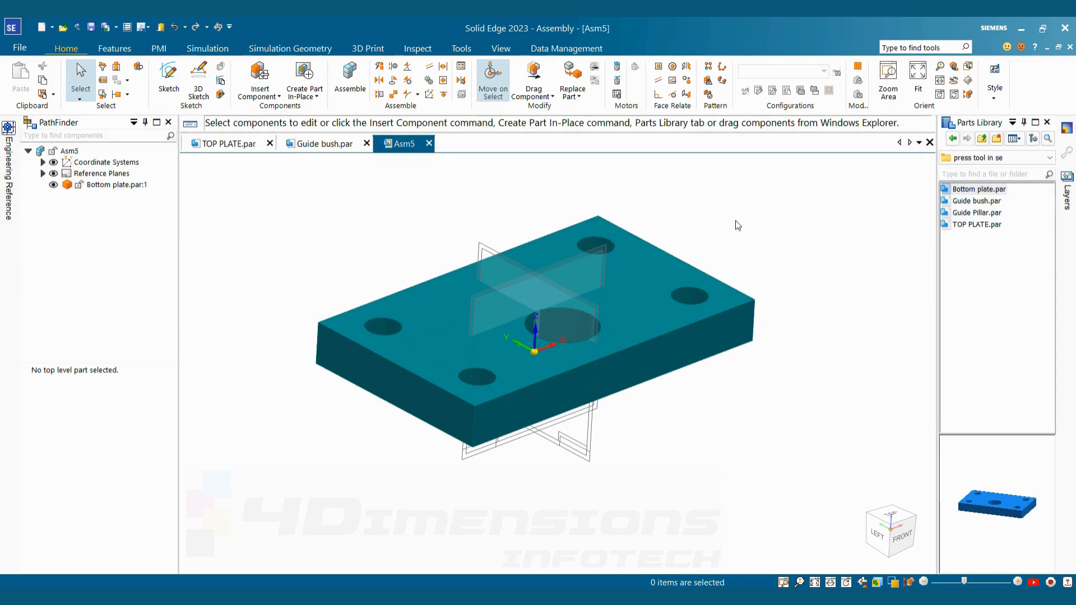
Step: Place Guide Pillar.par beside the Bottom plate without applying any FlashFit relationship
left_click(979, 213)
left_click_drag(974, 216, 781, 211)
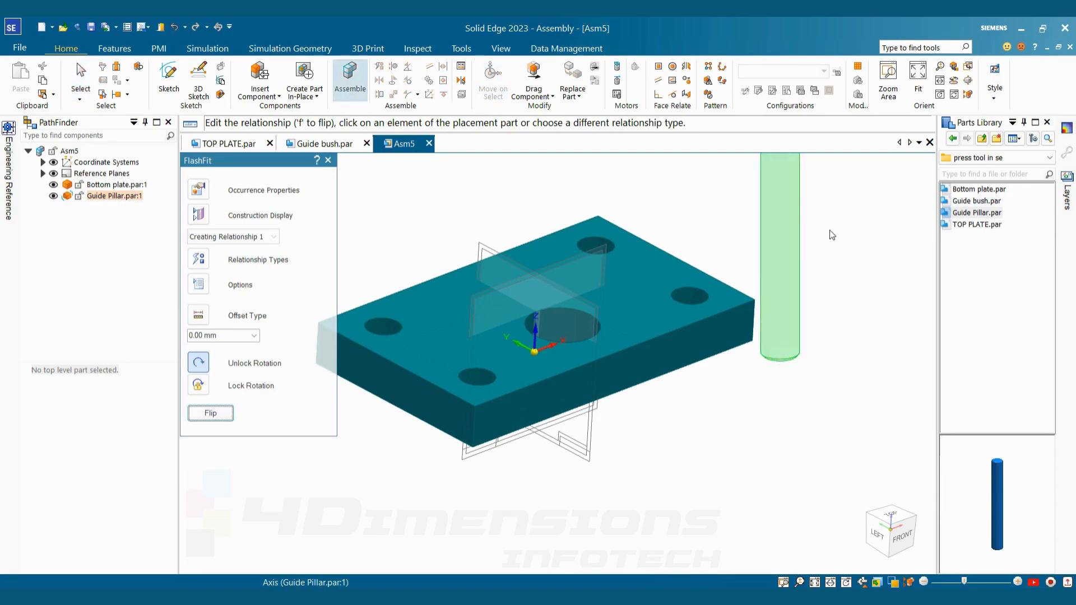
key("Escape")
scroll(820, 260, "up", 3)
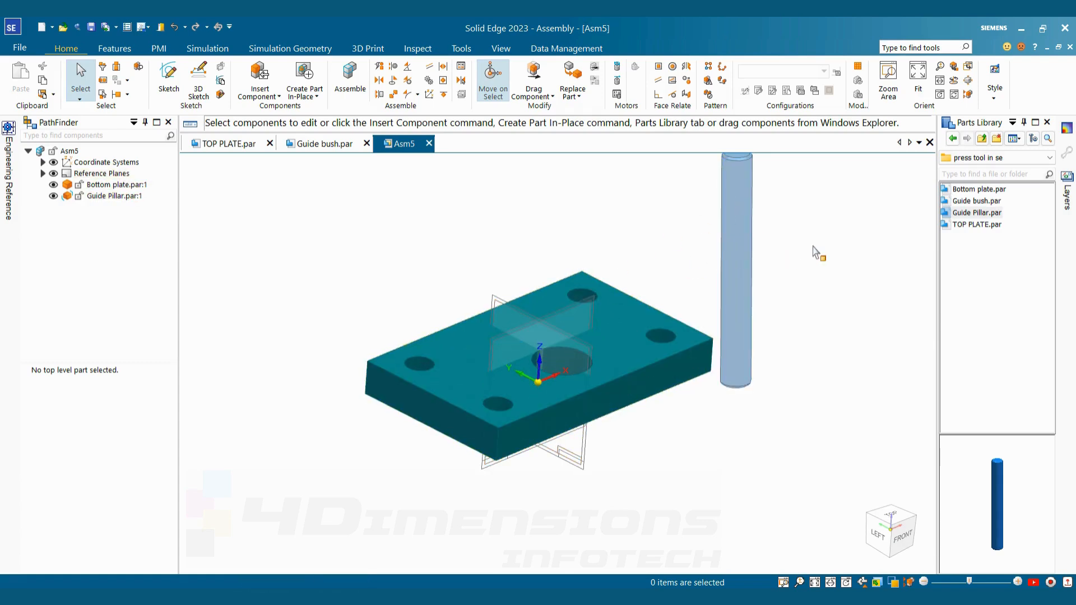
scroll(817, 252, "down", 2)
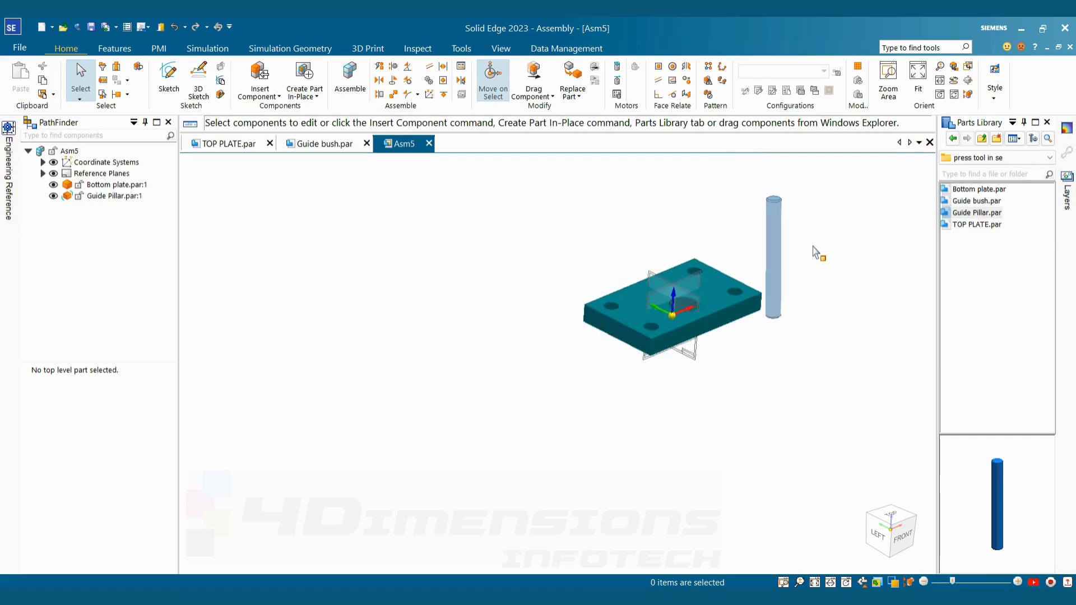
scroll(817, 236, "up", 1)
scroll(824, 201, "down", 1)
scroll(826, 182, "up", 1)
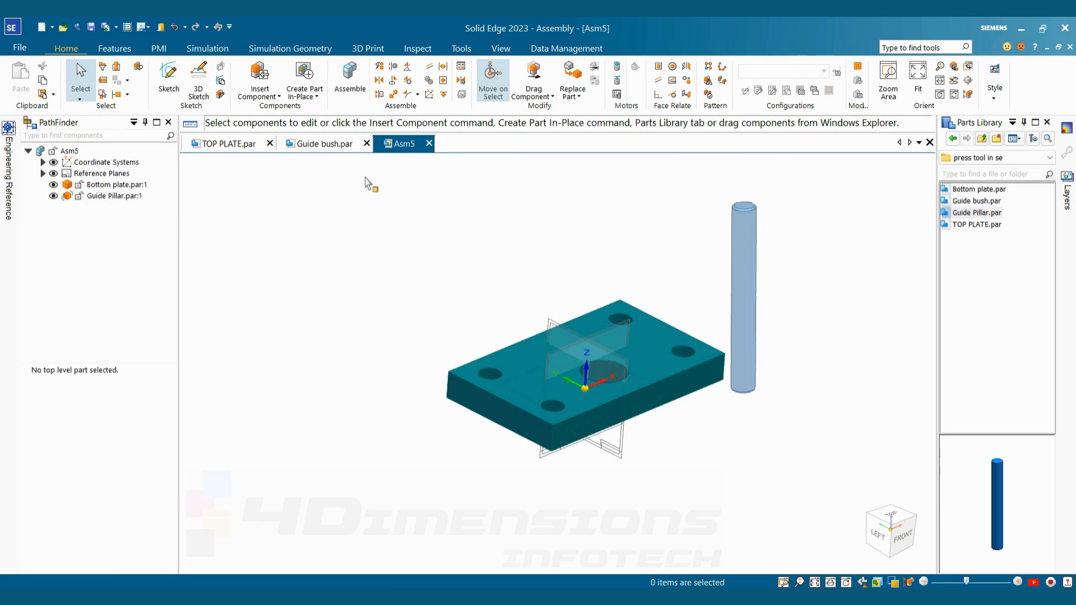
Step: Axially align the Guide Pillar with the Bottom plate's front-left corner hole, leaving rotation unlocked
left_click(394, 68)
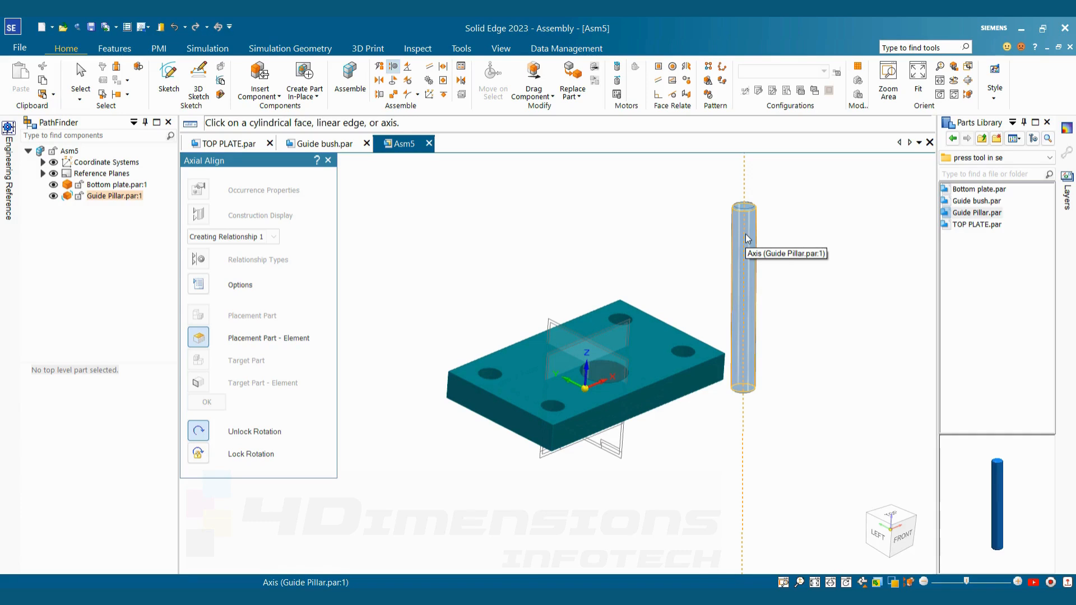
left_click(746, 238)
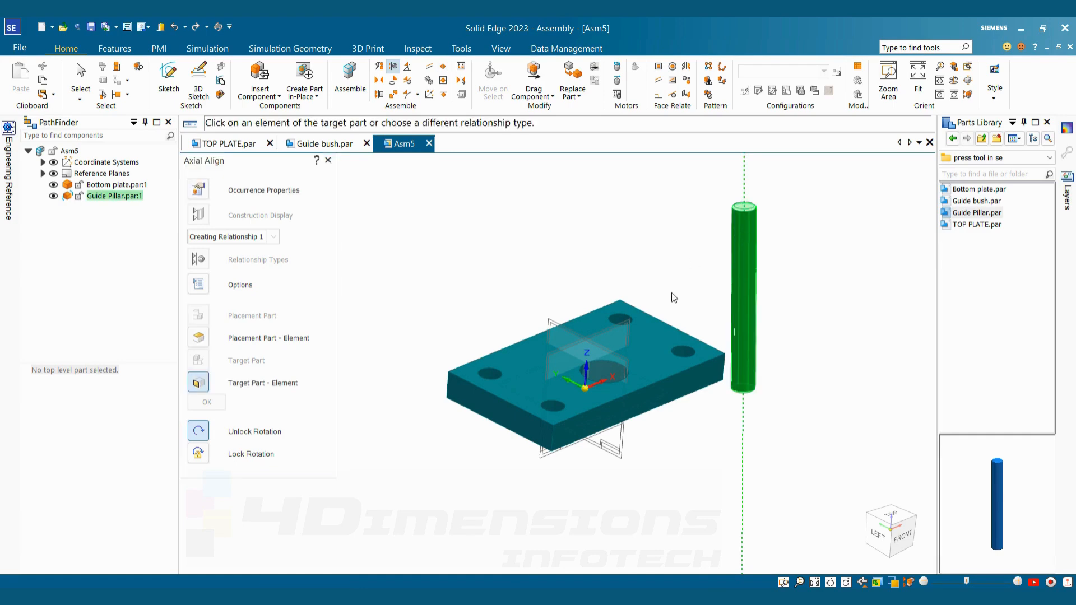
left_click(553, 406)
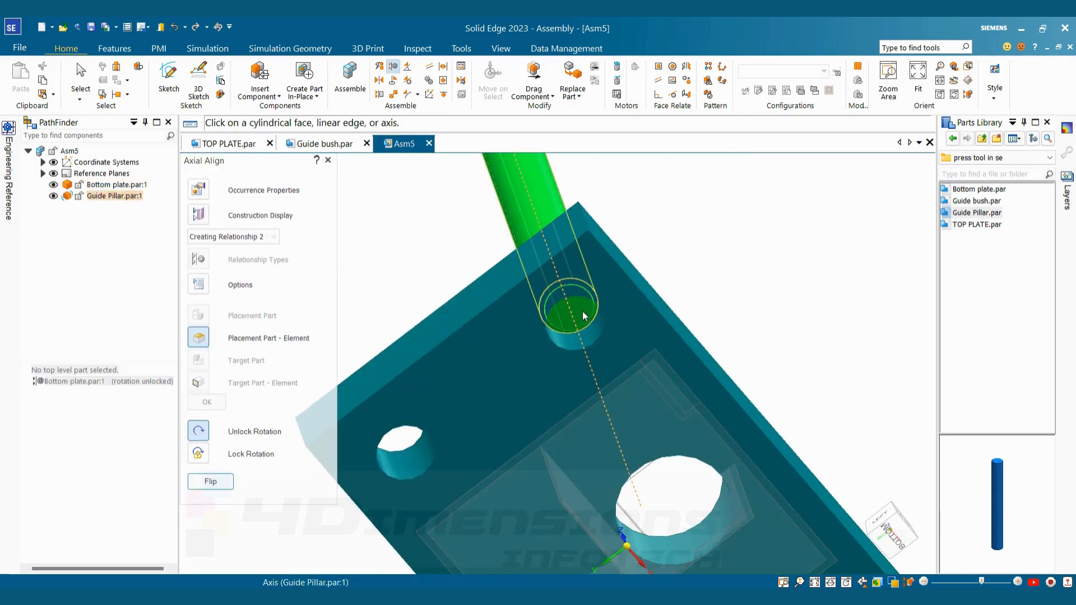
right_click(725, 197)
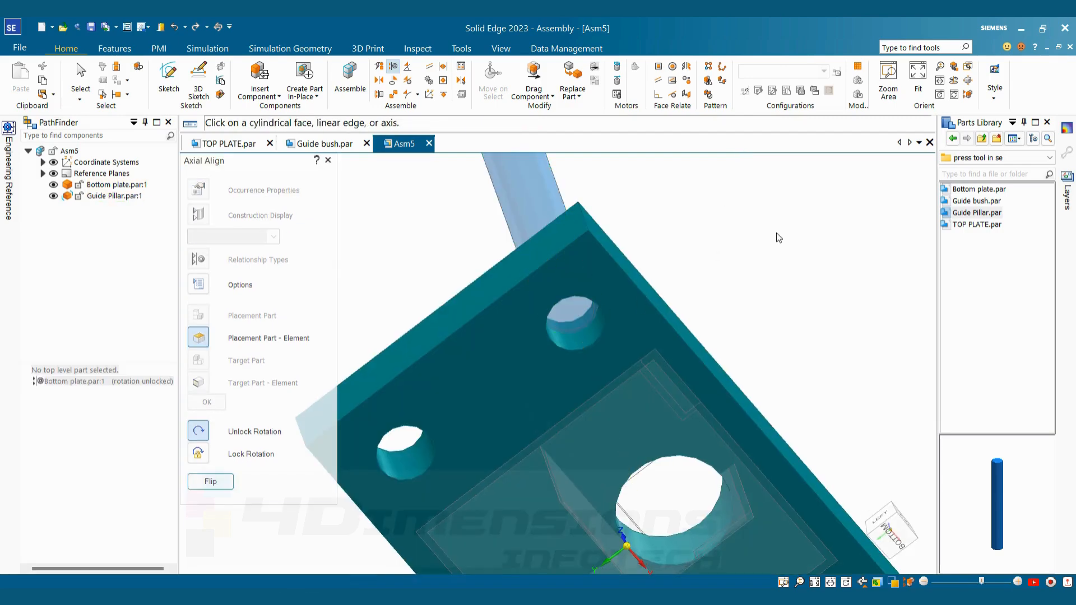
Step: Mate the Guide Pillar's end face with the Bottom plate's underside at 0.00 mm offset
left_click(380, 82)
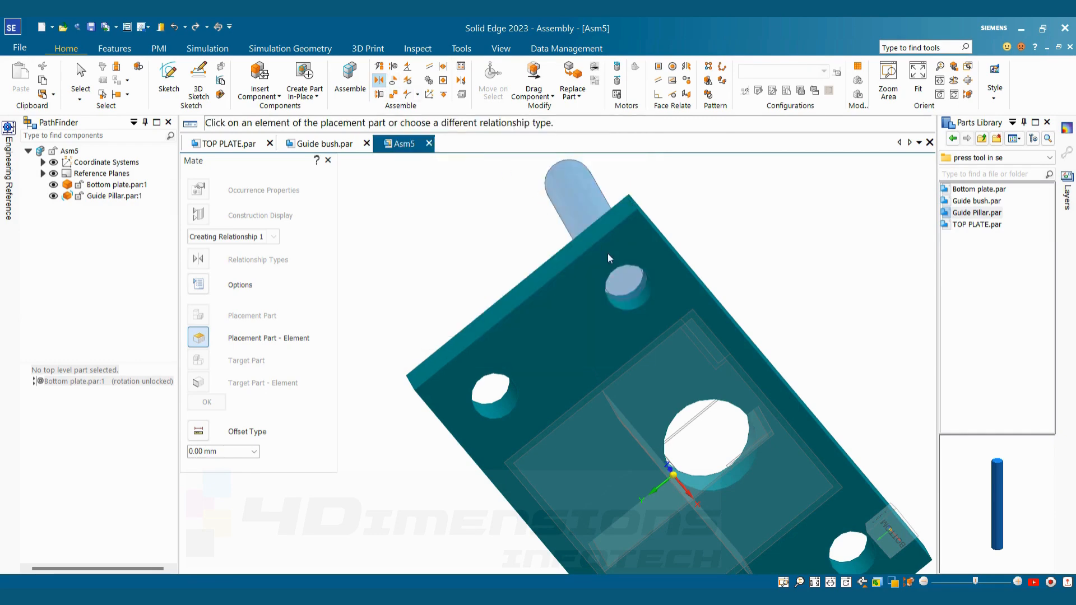
left_click(637, 280)
left_click(505, 239)
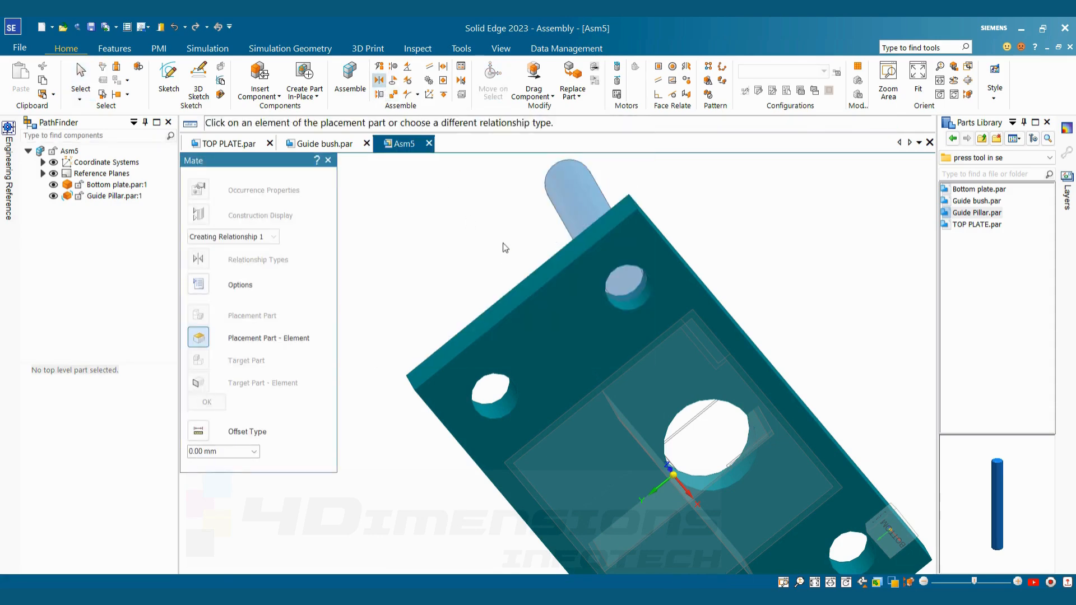
left_click(630, 287)
left_click(682, 295)
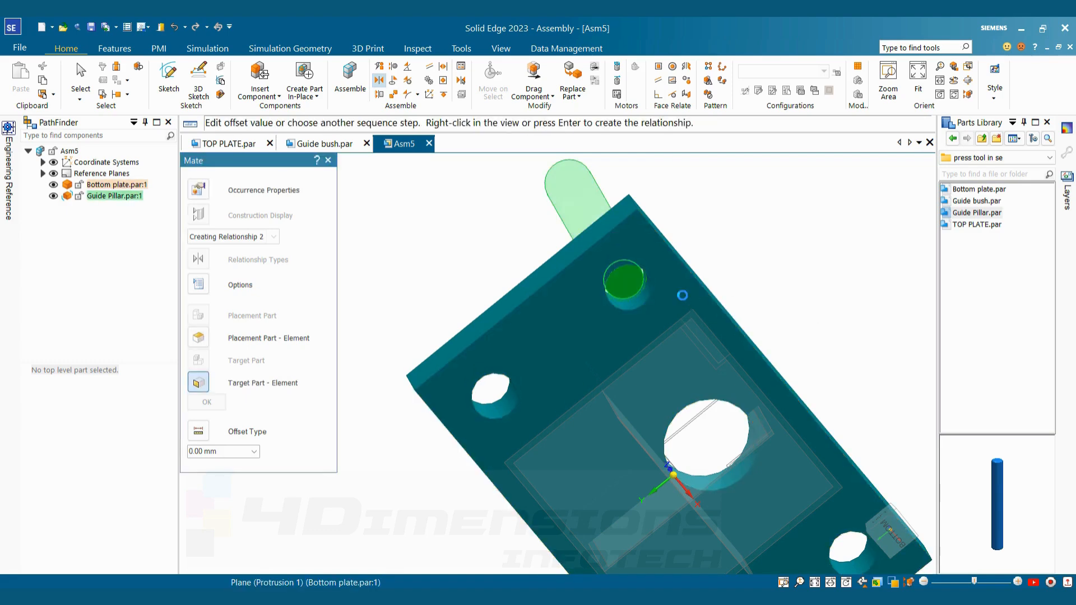
middle_click_drag(759, 465, 688, 367)
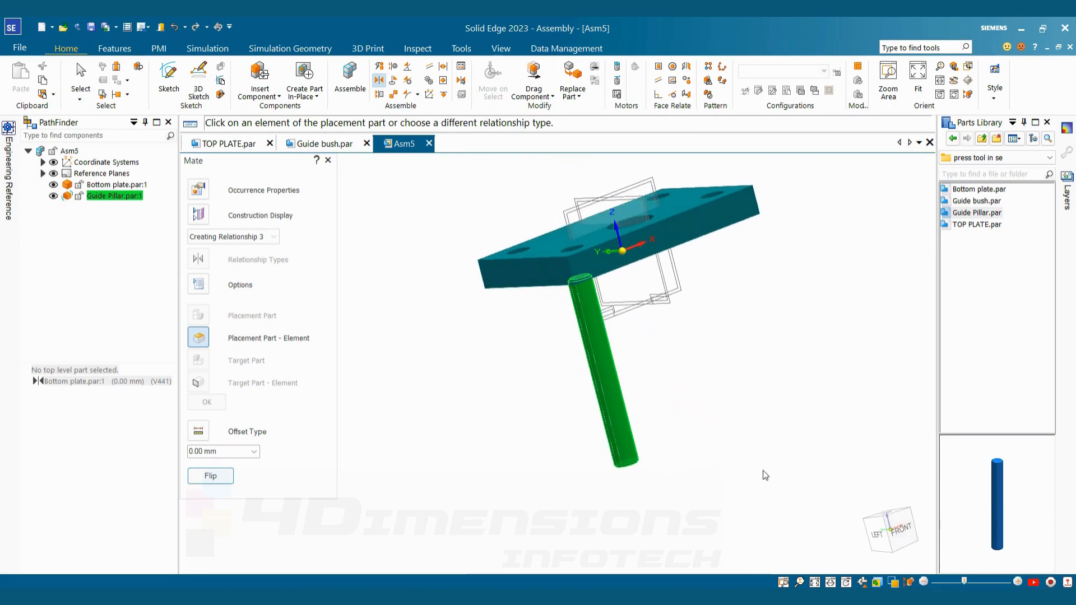
Step: Check the exploded view in the Press Tool drawing and flip the mate so the Guide Pillar rises through the Bottom plate
key("alt+Tab")
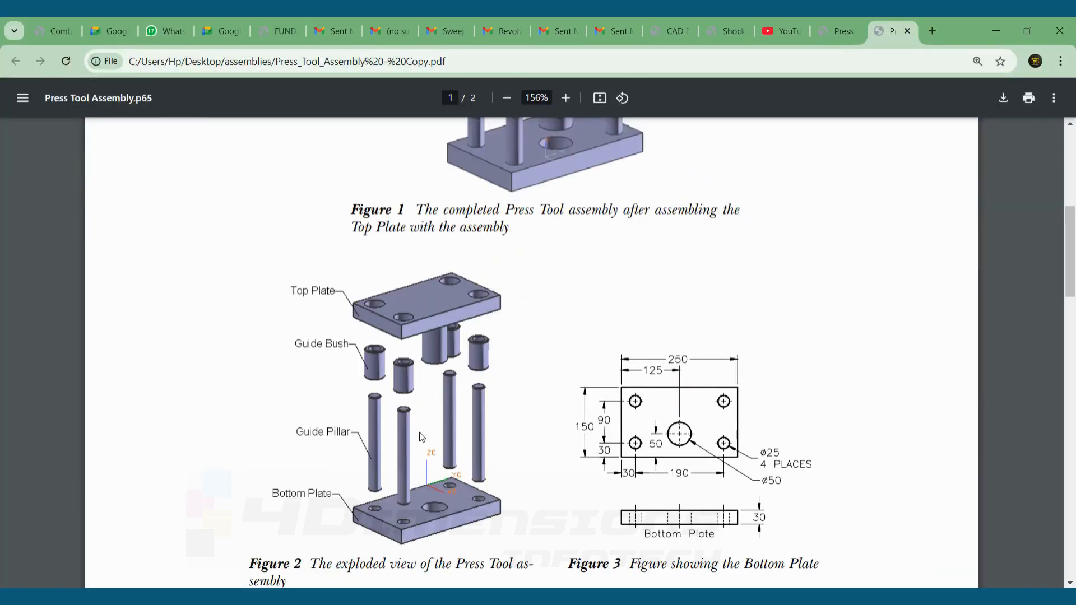
key("alt+Tab")
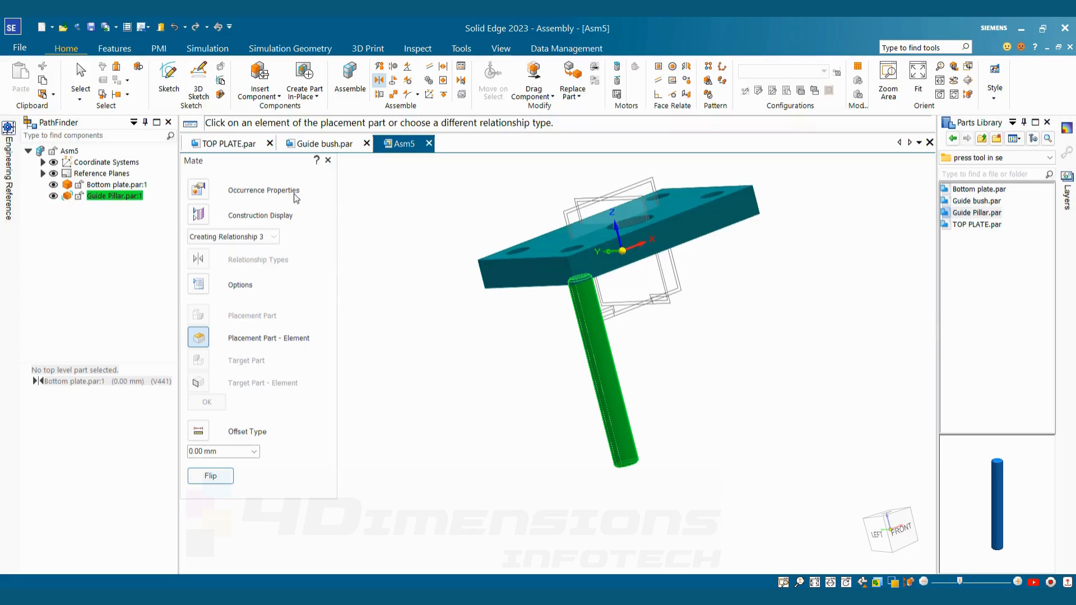
left_click(224, 481)
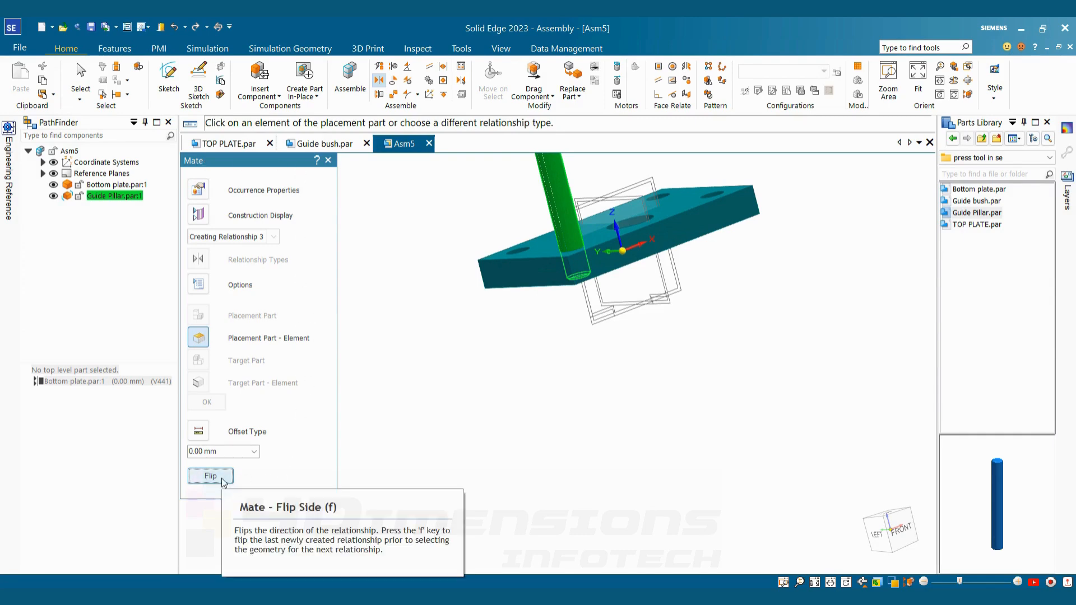
left_click(224, 482)
left_click(223, 482)
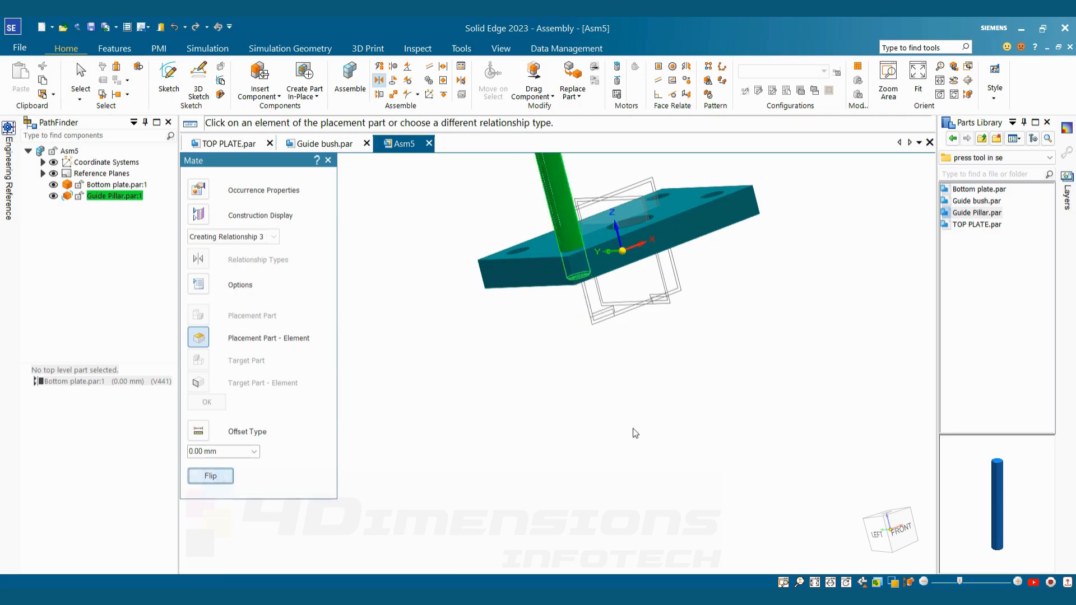
scroll(633, 430, "down", 3)
mouse_move(677, 378)
middle_mouse_down()
mouse_move(732, 385)
mouse_move(660, 384)
mouse_move(620, 411)
mouse_move(651, 413)
mouse_move(667, 393)
middle_mouse_up()
key("Escape")
scroll(670, 386, "up", 3)
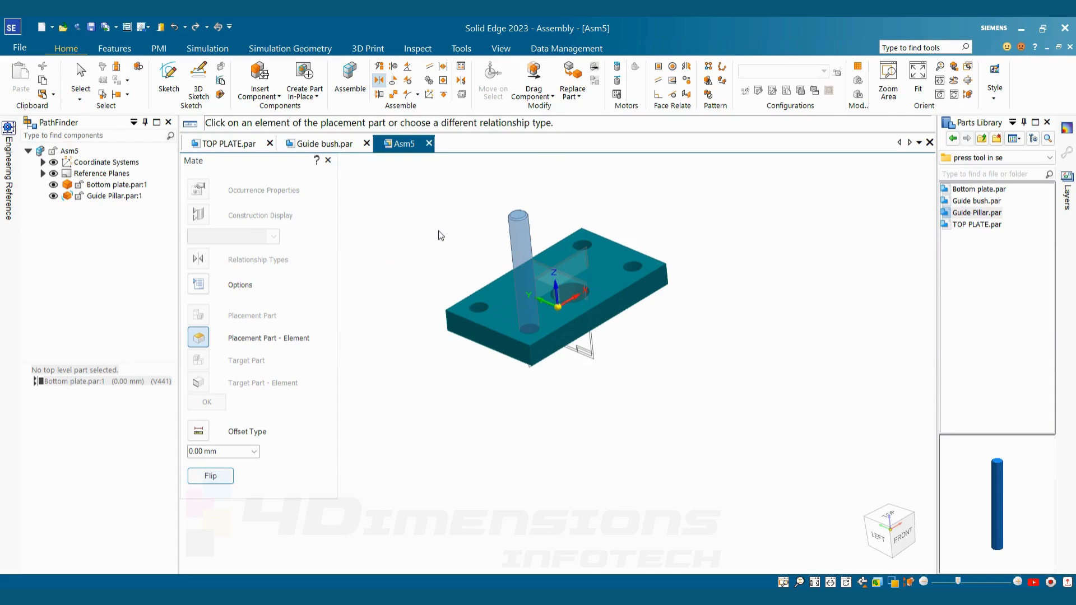
Step: Hide the assembly's reference planes and leave the Mate command
left_click(54, 173)
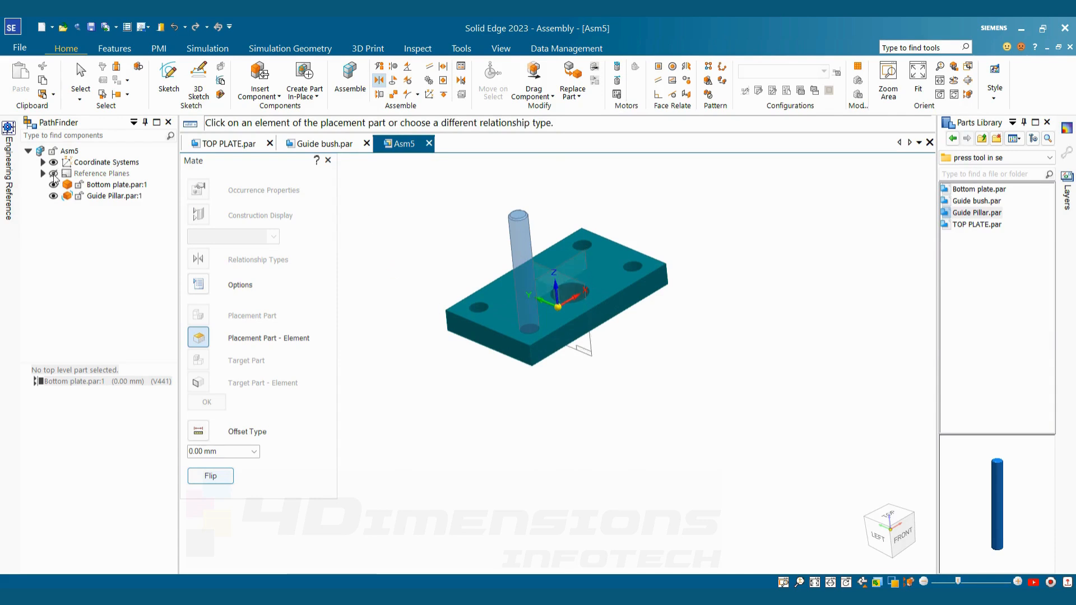
left_click(613, 262)
key("Escape")
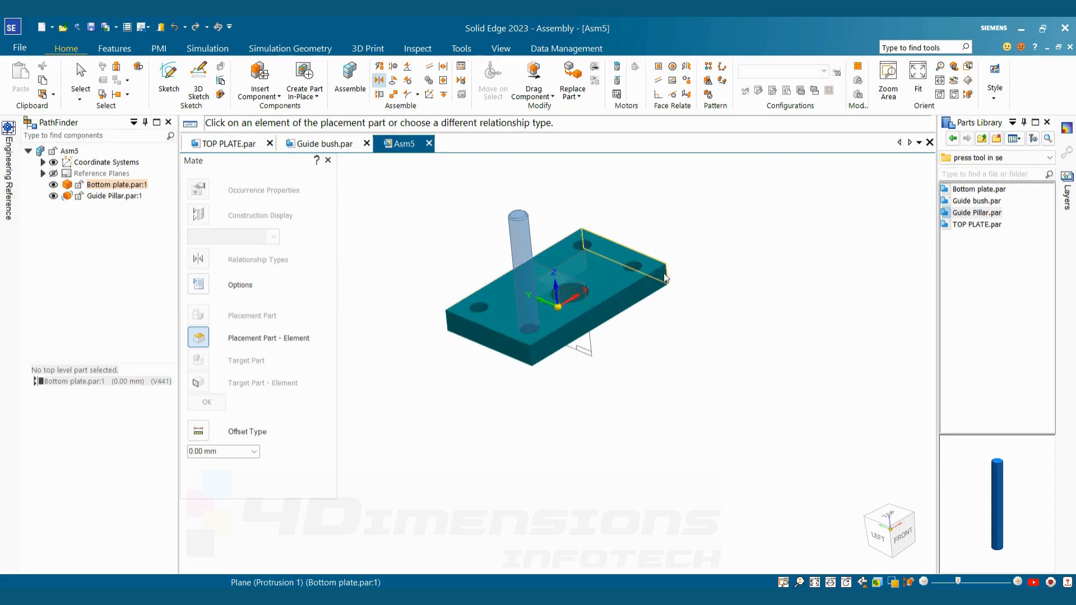
key("Escape")
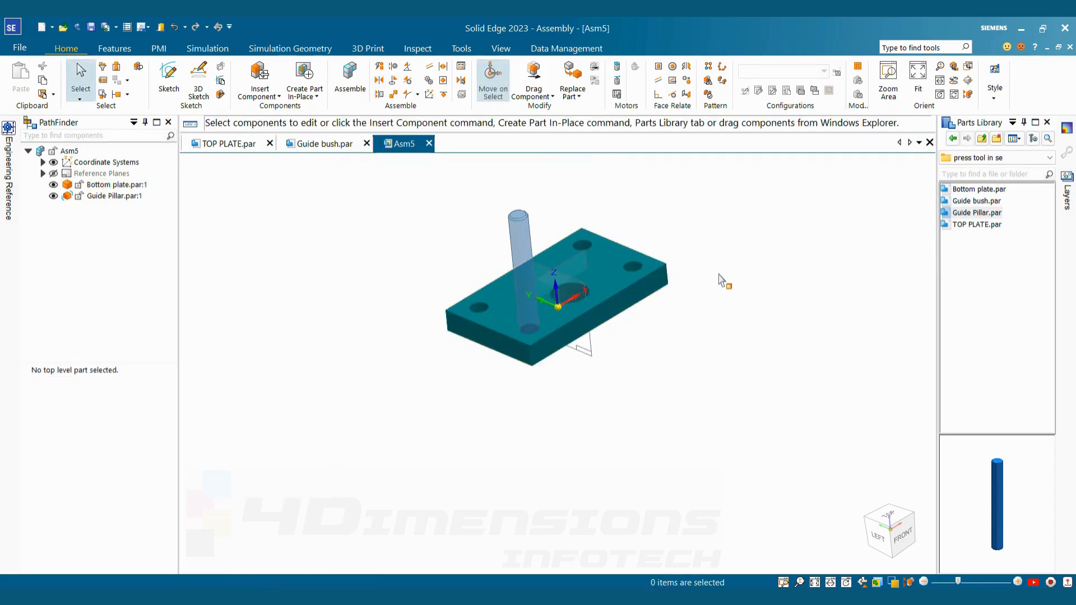
Step: Turn off the display of the Bottom plate's own reference planes through its component show/hide settings
left_click(635, 280)
right_click(689, 262)
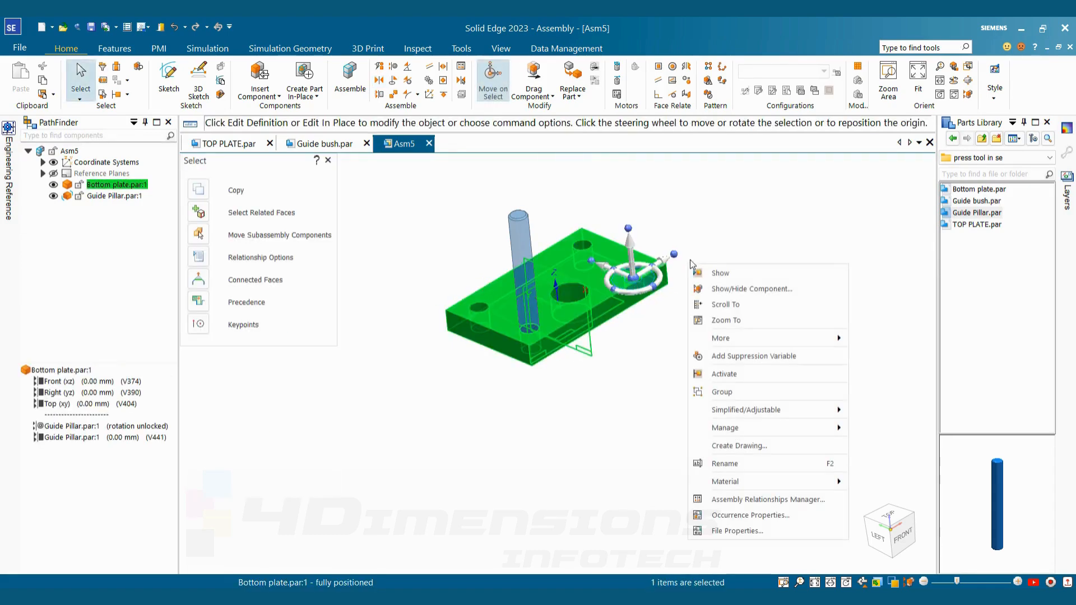
left_click(731, 290)
left_click(582, 279)
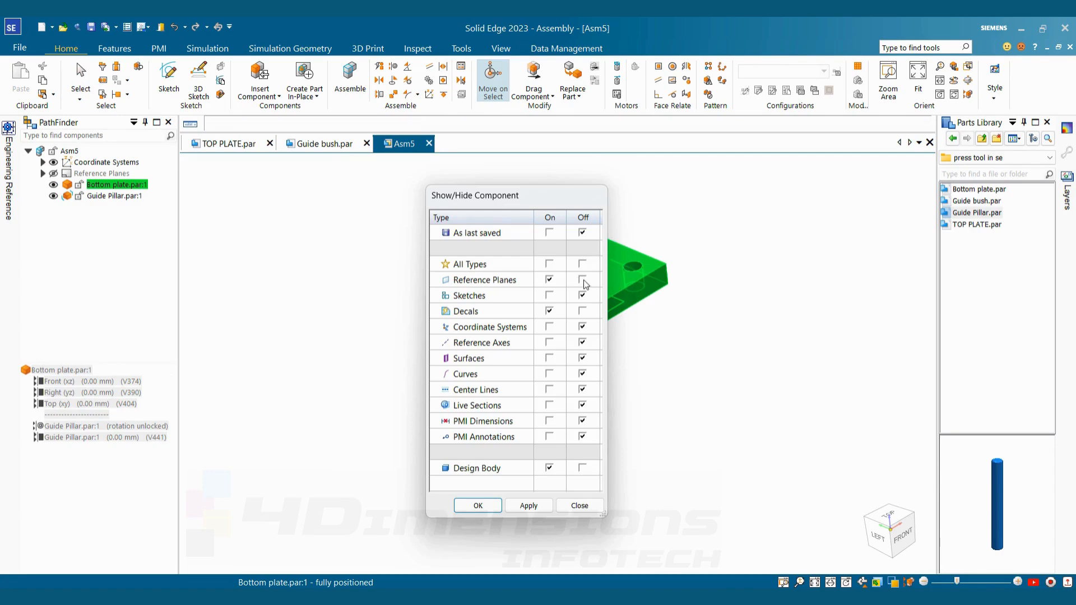
left_click(528, 508)
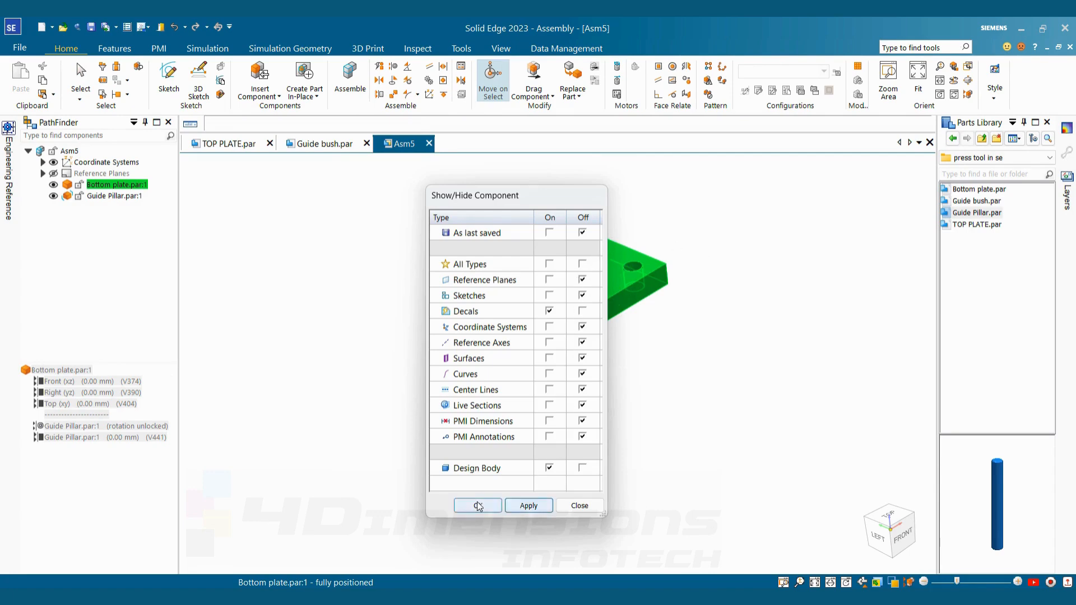
left_click(479, 506)
left_click(704, 319)
scroll(677, 322, "down", 3)
scroll(675, 322, "up", 3)
middle_click_drag(673, 345, 651, 375)
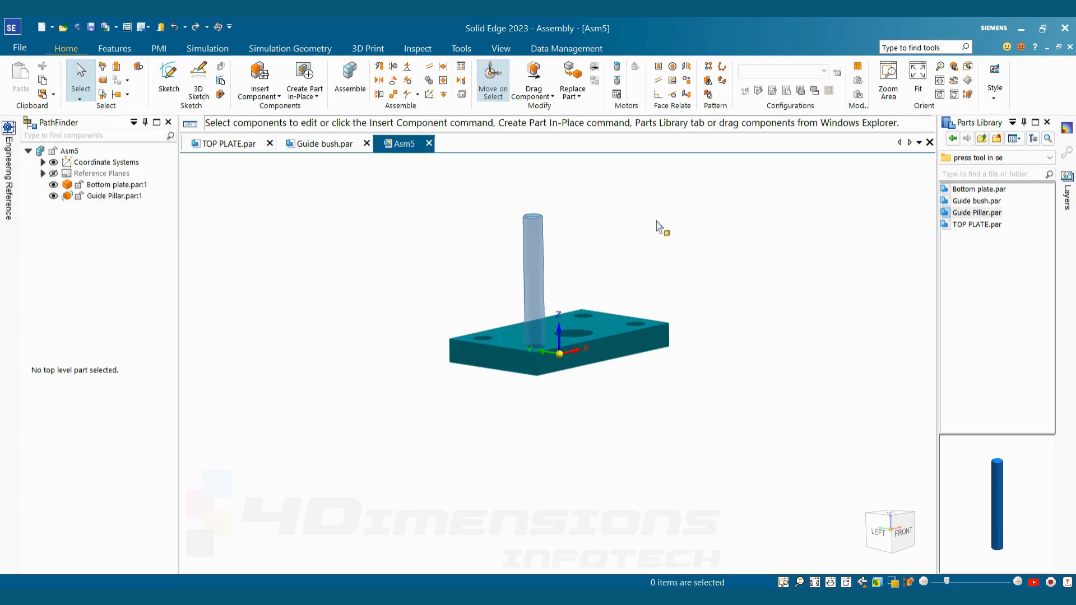
Step: Open the Guide Pillar for in-place editing, saving the assembly as PRESS TOOL ASM in the press tool in se folder
left_click(538, 239)
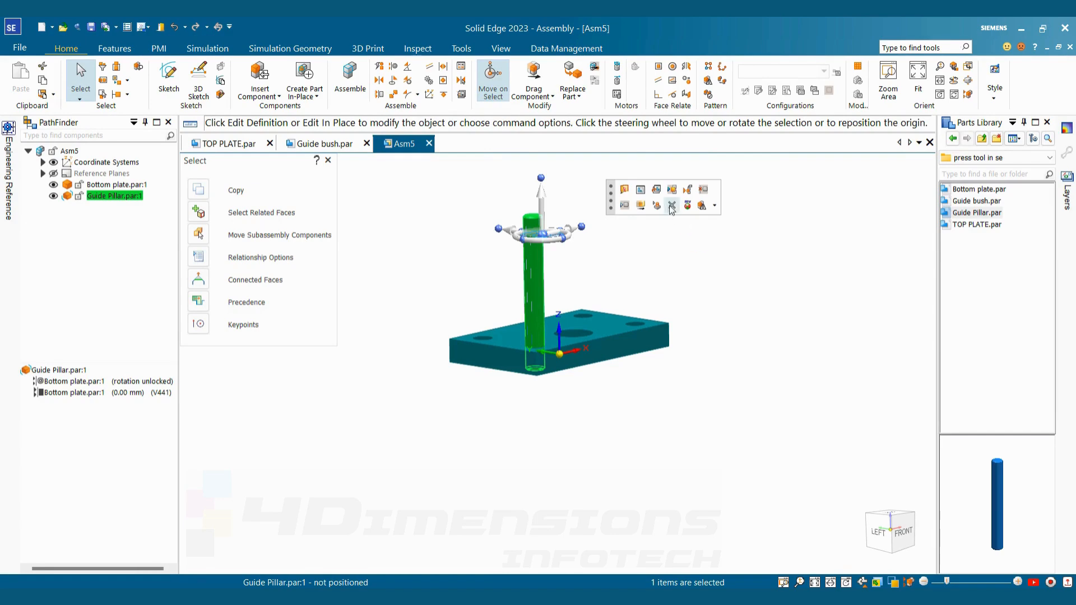
left_click(642, 190)
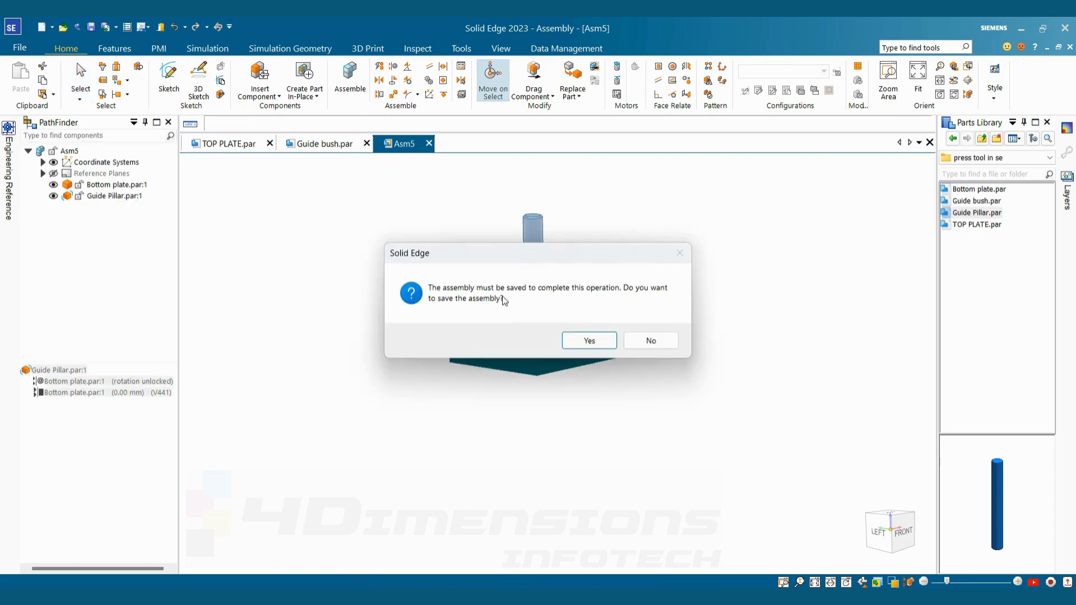
left_click(589, 340)
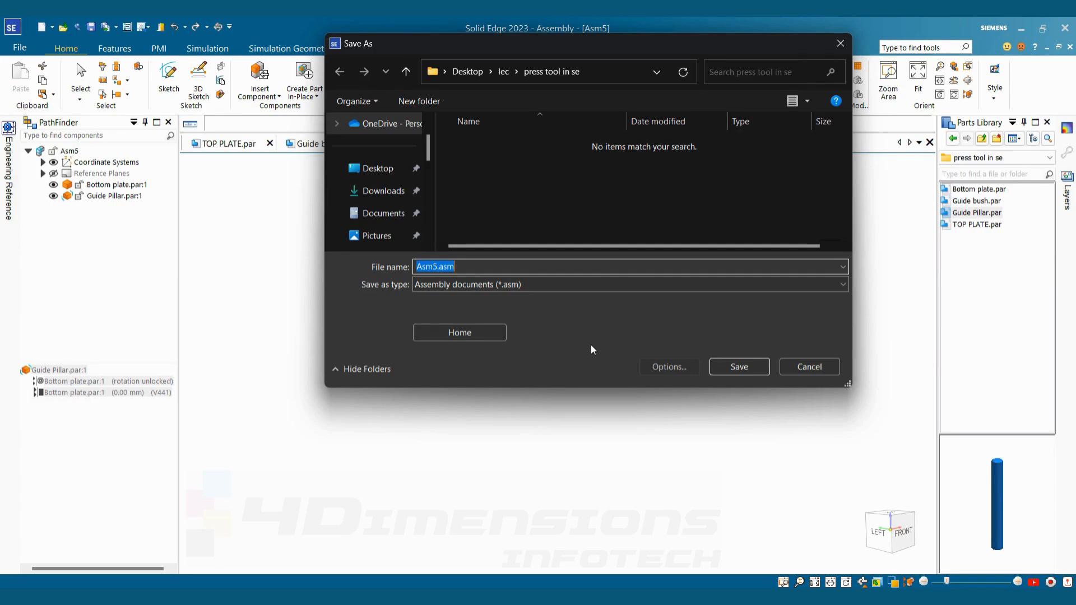
type("PRESS TOOL ASM")
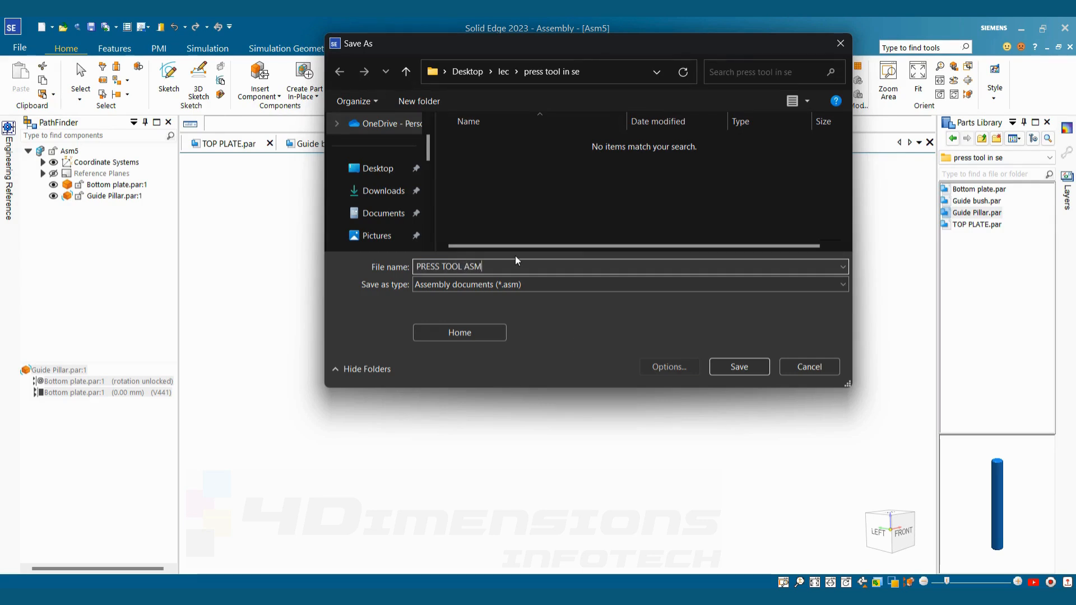
left_click(734, 366)
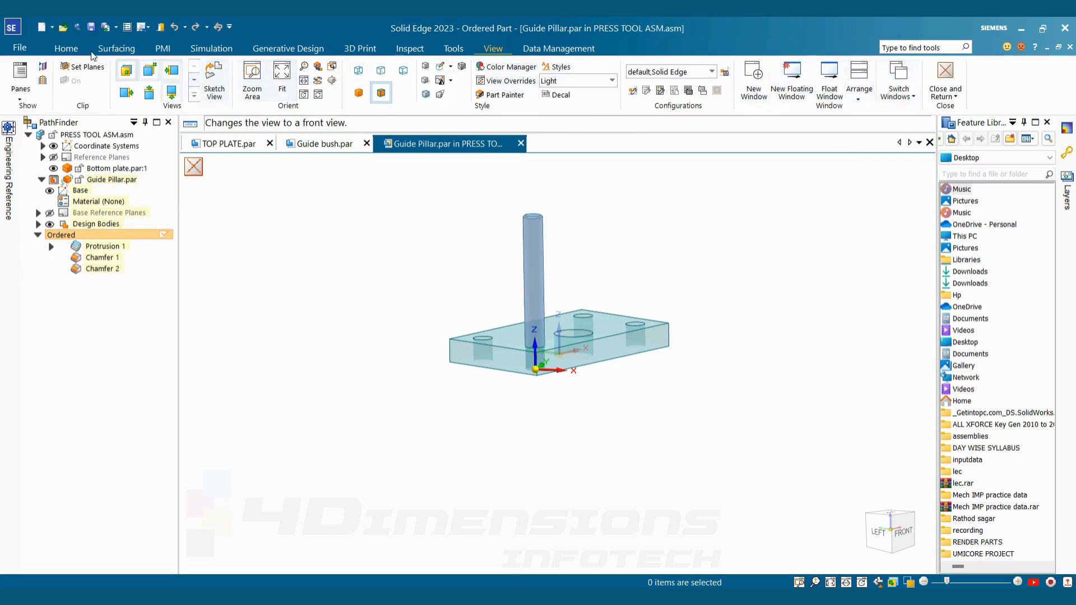
Step: Paint the Guide Pillar's body with the Yellow style using Part Painter, then clear the selection
left_click(66, 48)
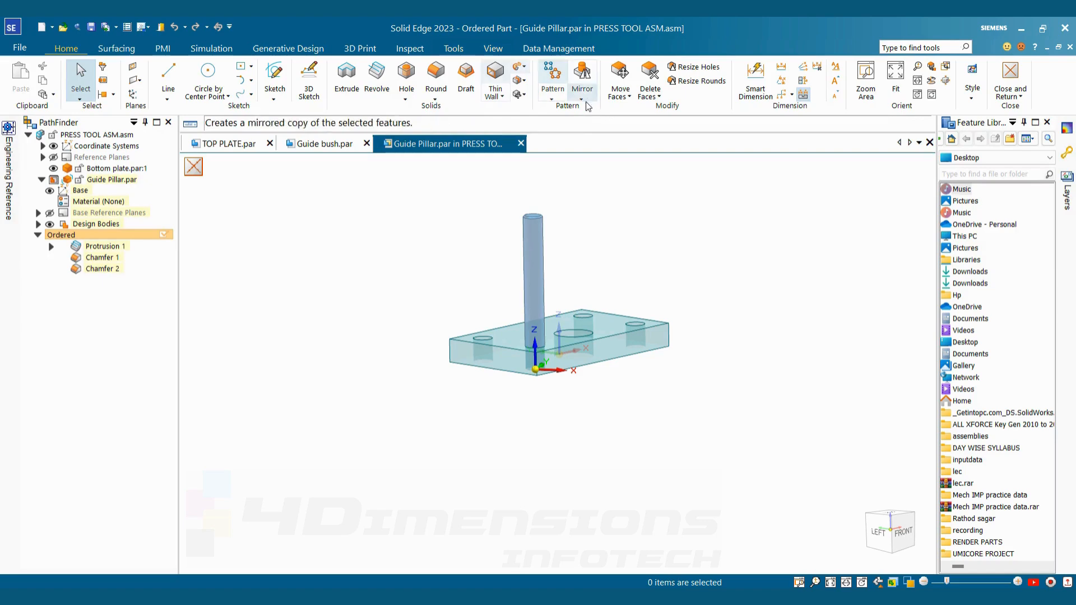
left_click(410, 49)
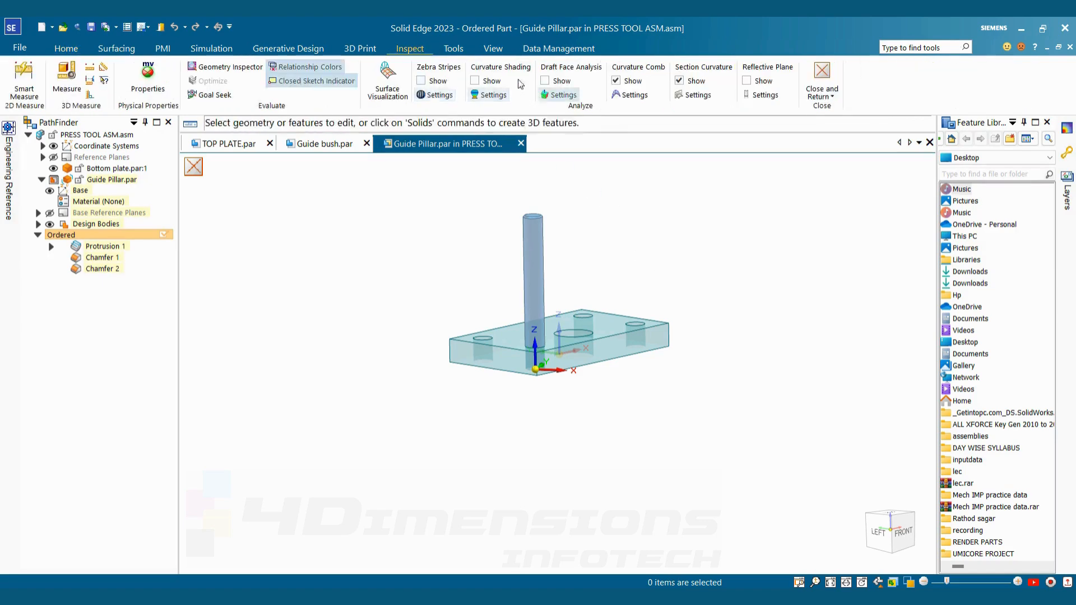
left_click(493, 49)
left_click(501, 94)
left_click(305, 186)
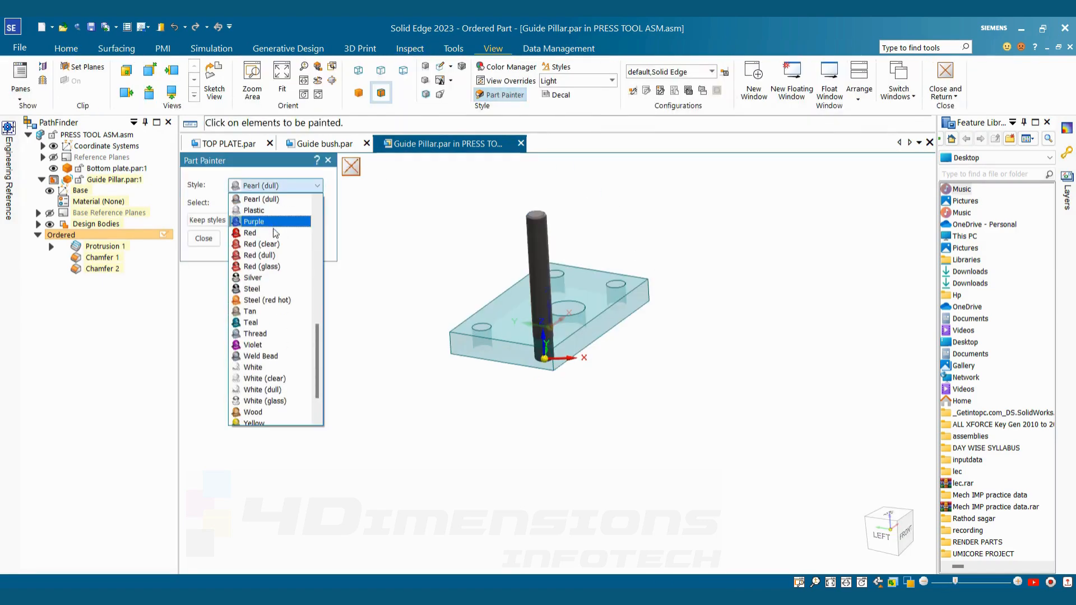
left_click(274, 373)
left_click(537, 243)
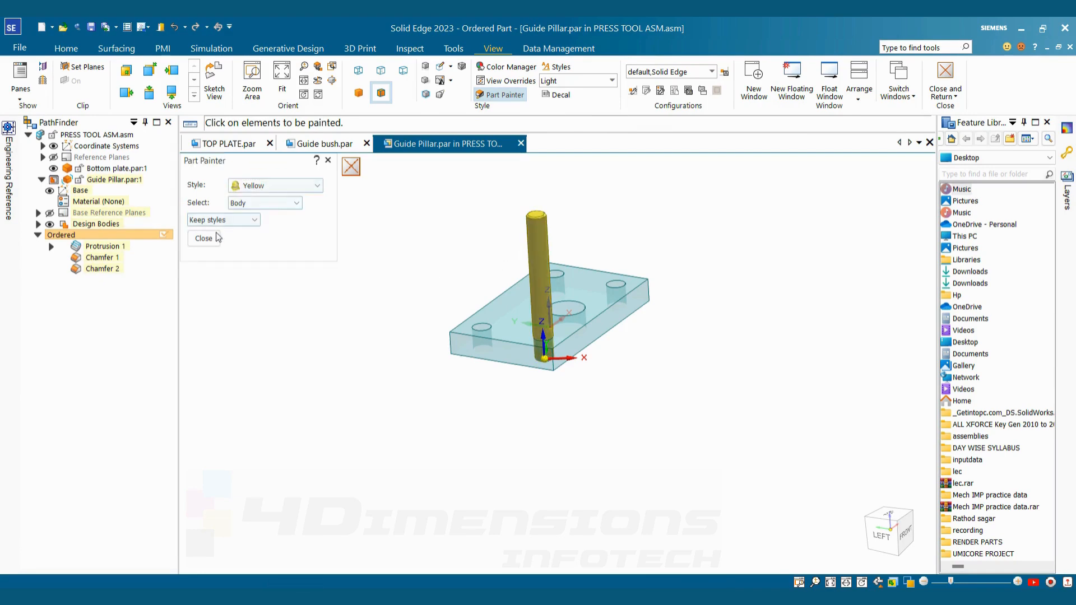
left_click(204, 239)
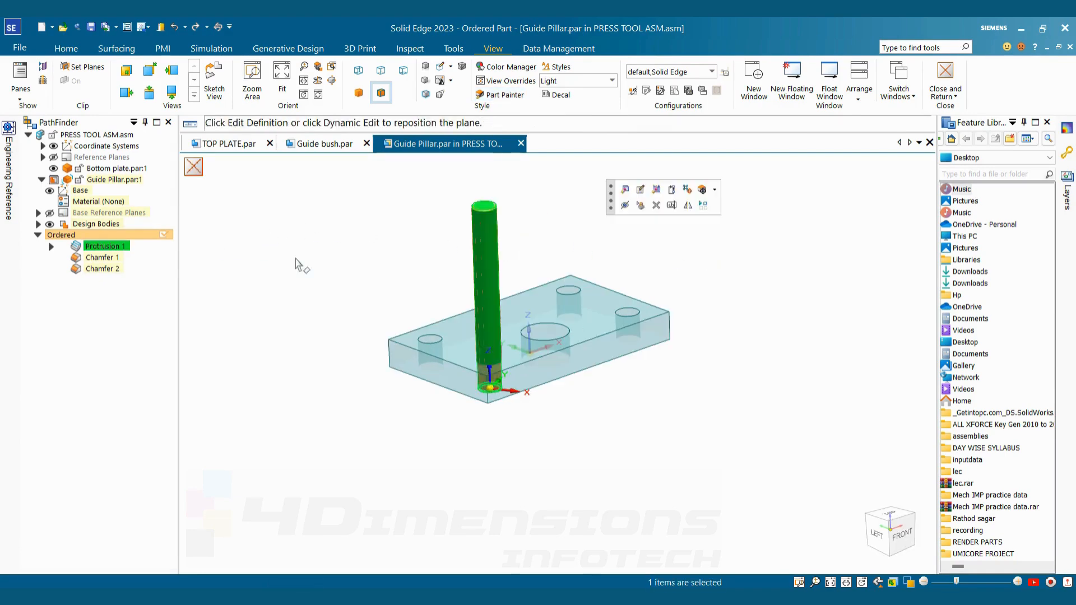
left_click(296, 264)
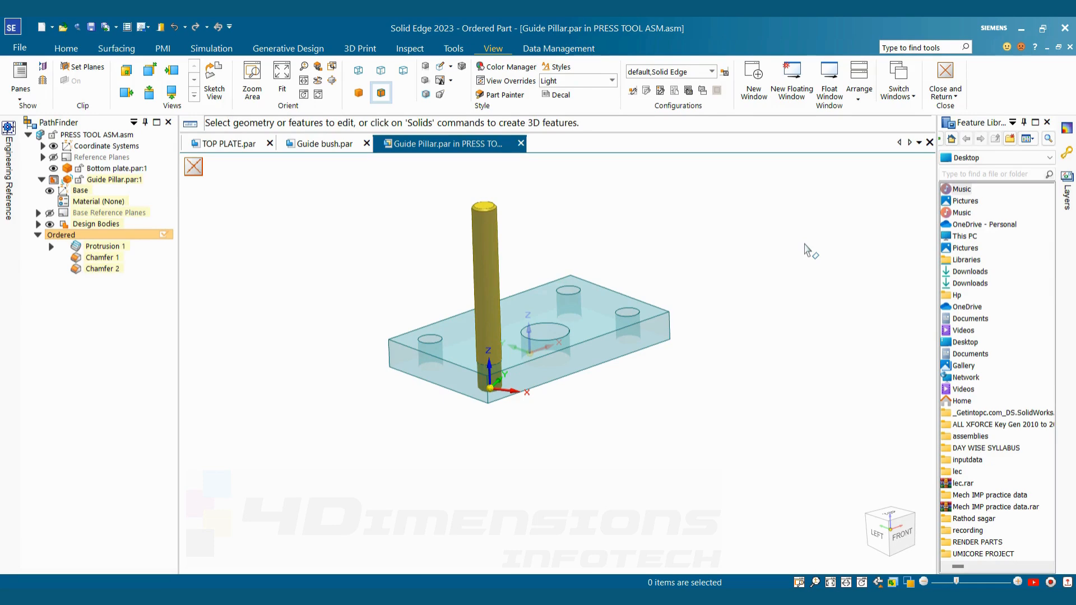
Step: Close the Guide Pillar's in-place edit and return to the PRESS TOOL ASM assembly
left_click(946, 79)
middle_click_drag(809, 250, 672, 224)
key("ctrl+i")
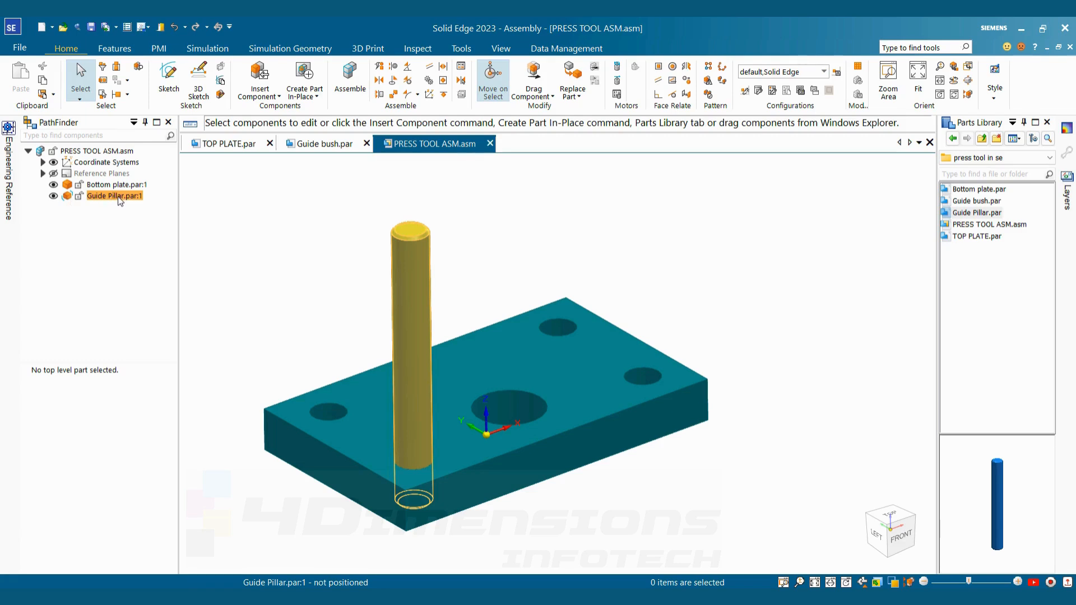
Step: Check the Guide Pillar's constraint status and examine its fit in the Bottom plate from above and below
mouse_move(118, 194)
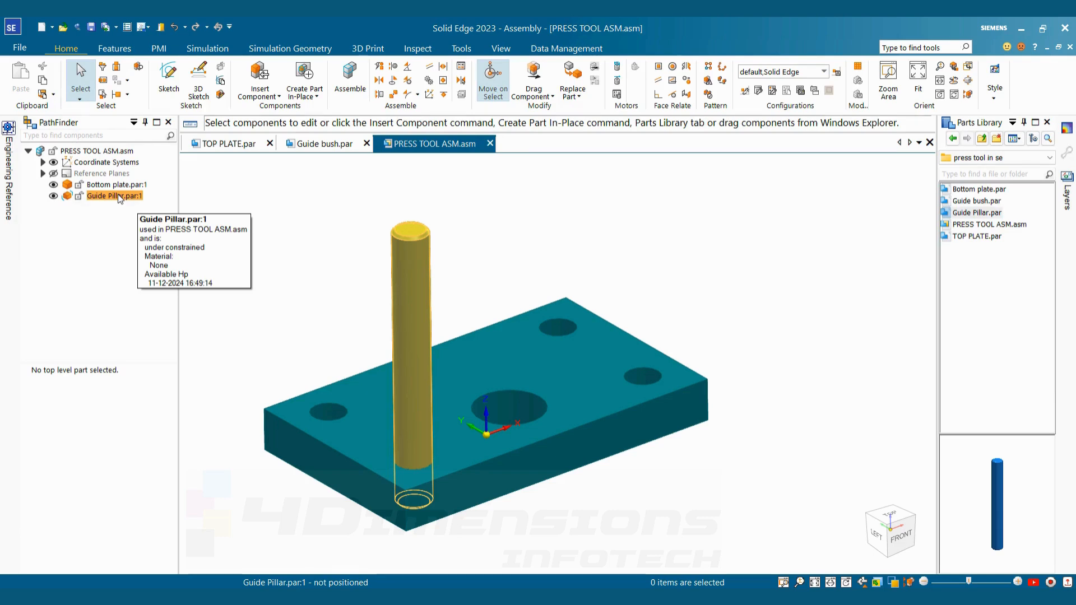
scroll(509, 283, "down", 3)
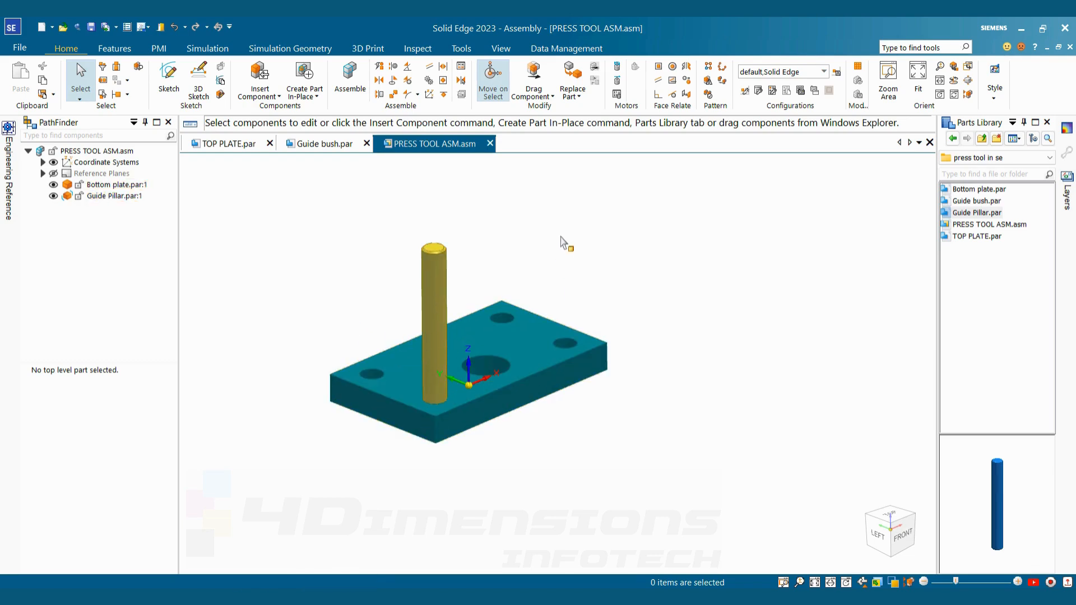
middle_click_drag(566, 266, 641, 280)
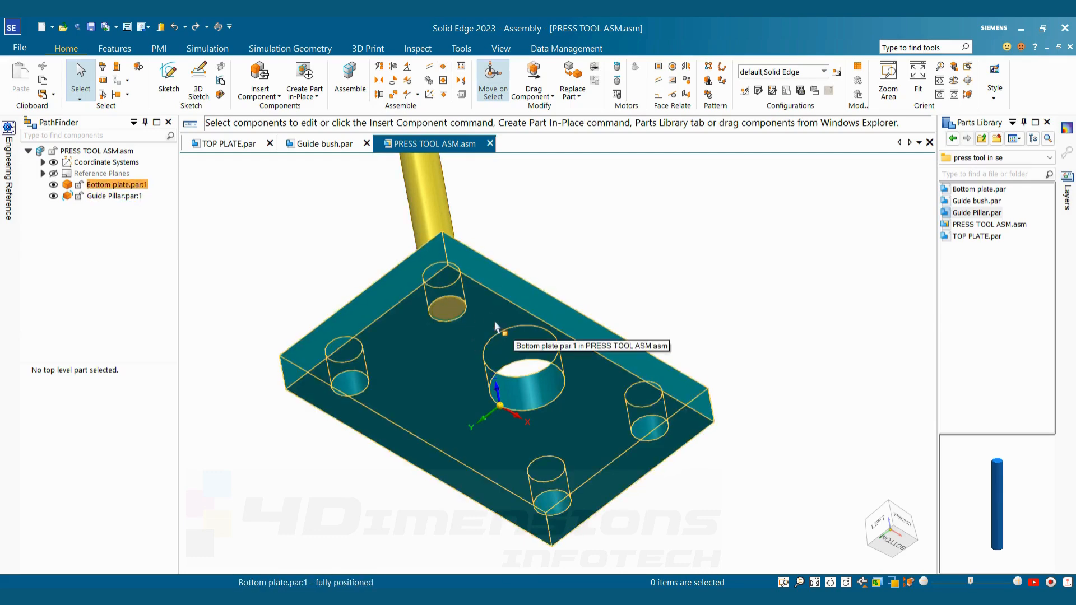
middle_click_drag(505, 307, 293, 248)
scroll(380, 286, "down", 2)
middle_click_drag(380, 286, 395, 259)
scroll(371, 280, "up", 2)
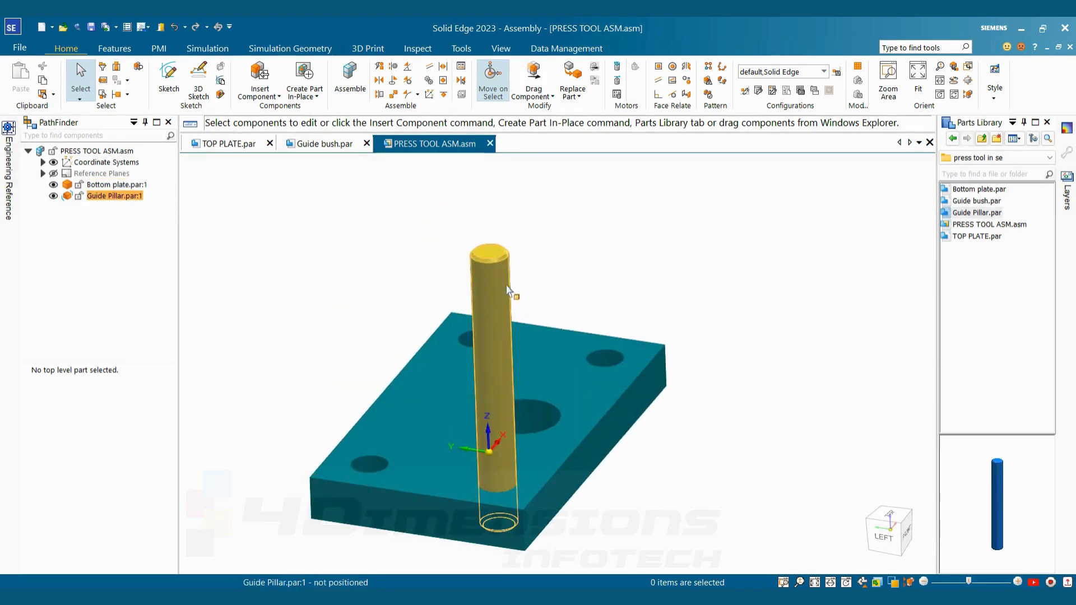
middle_click_drag(550, 250, 469, 273)
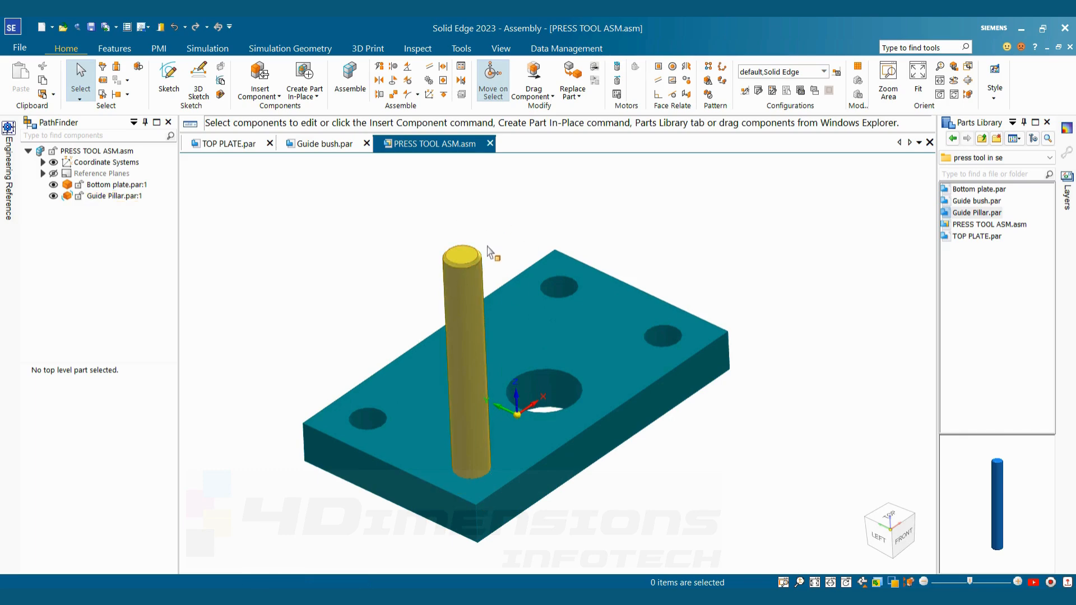
Step: Lock the rotation of the Guide Pillar's axial alignment with the Bottom plate, then clear the selection
left_click(475, 275)
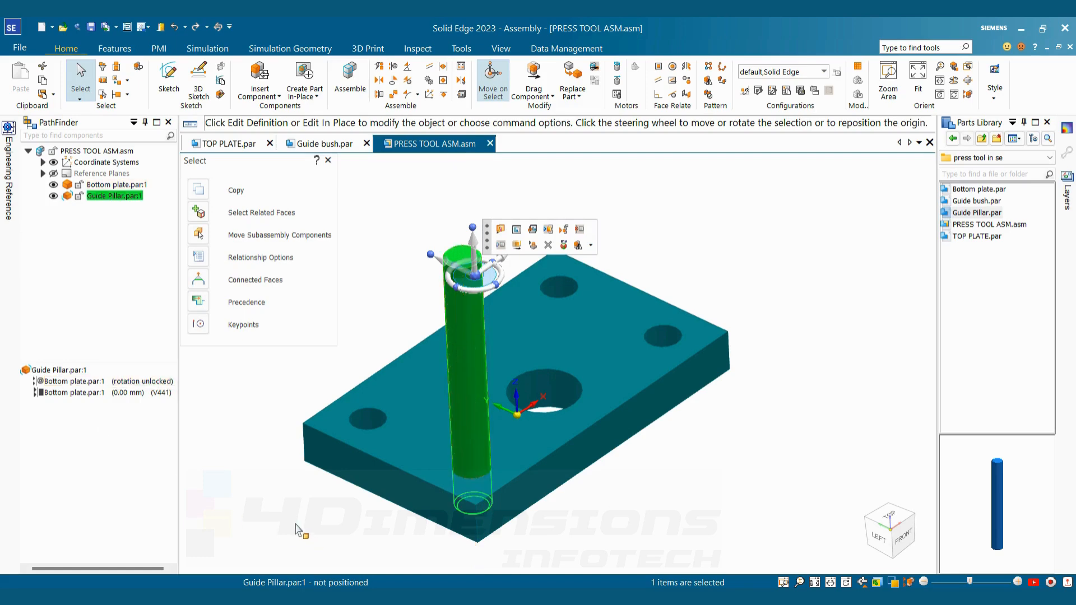
left_click(378, 235)
left_click(471, 317)
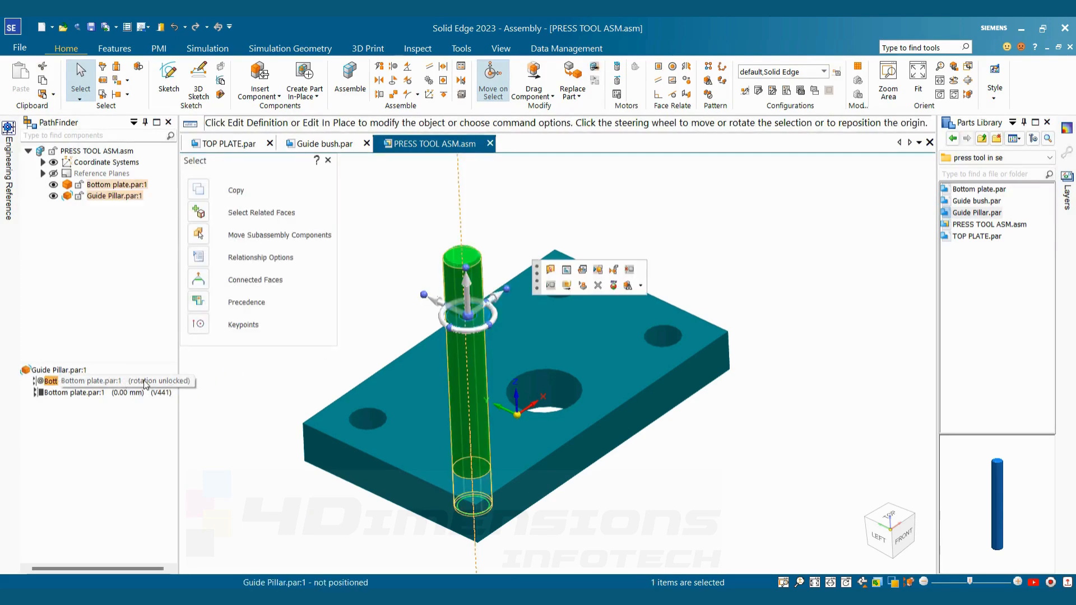
left_click(144, 383)
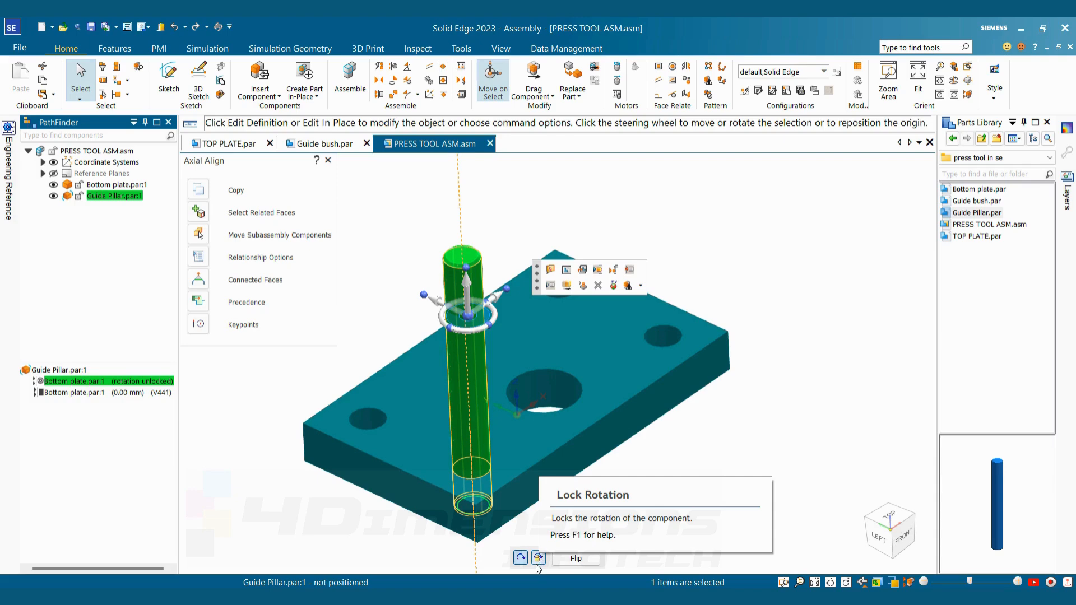
left_click(538, 558)
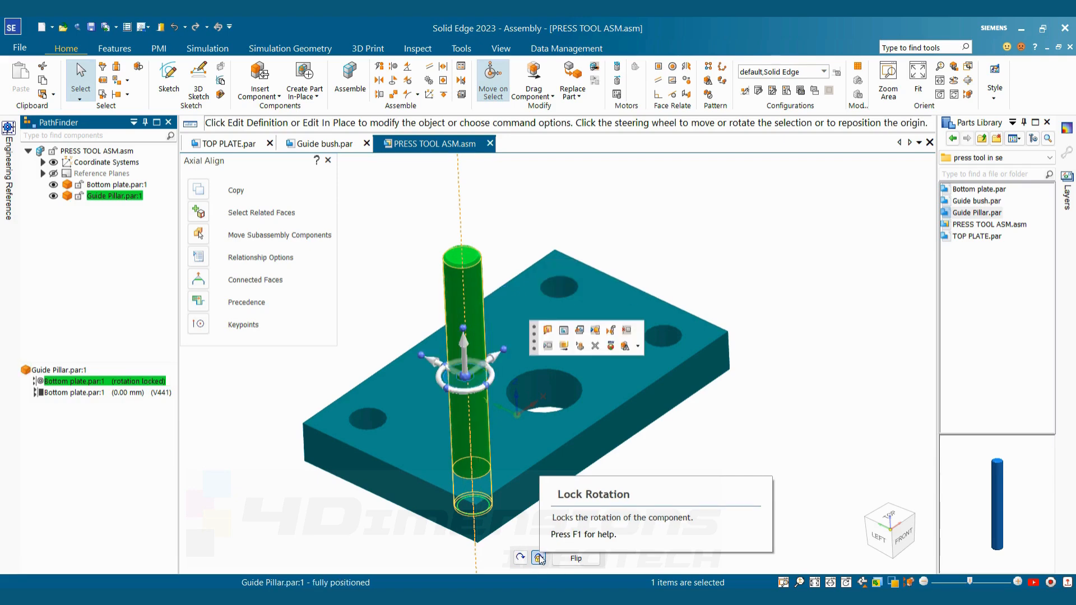
left_click(566, 545)
left_click(470, 319)
key("Escape")
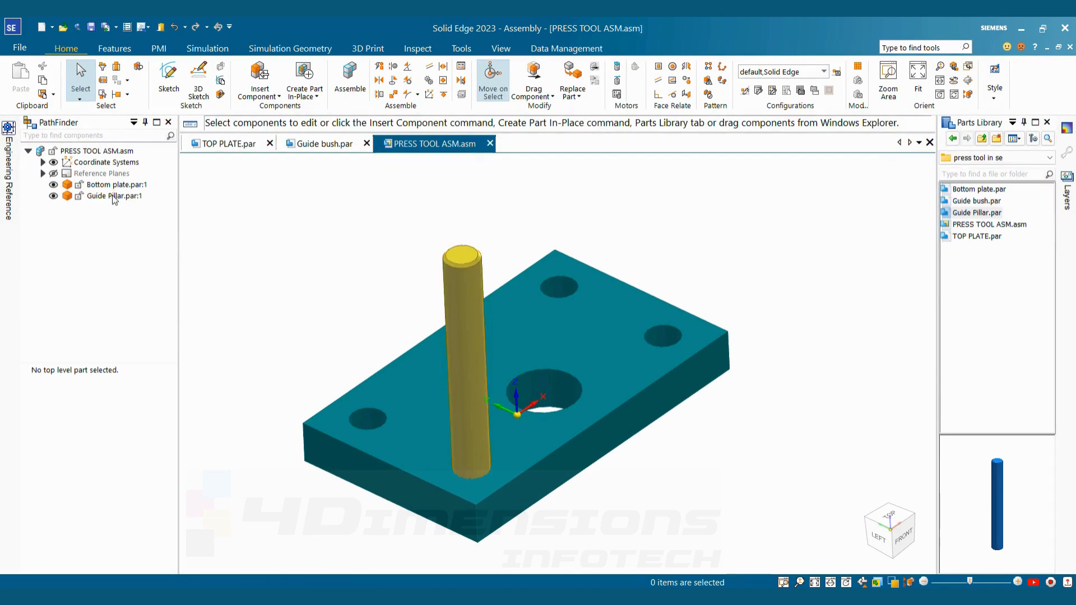
Step: Open the Bottom plate in place to examine its hole pattern feature, then close it and return to the assembly
scroll(439, 296, "down", 2)
middle_click_drag(439, 296, 452, 357)
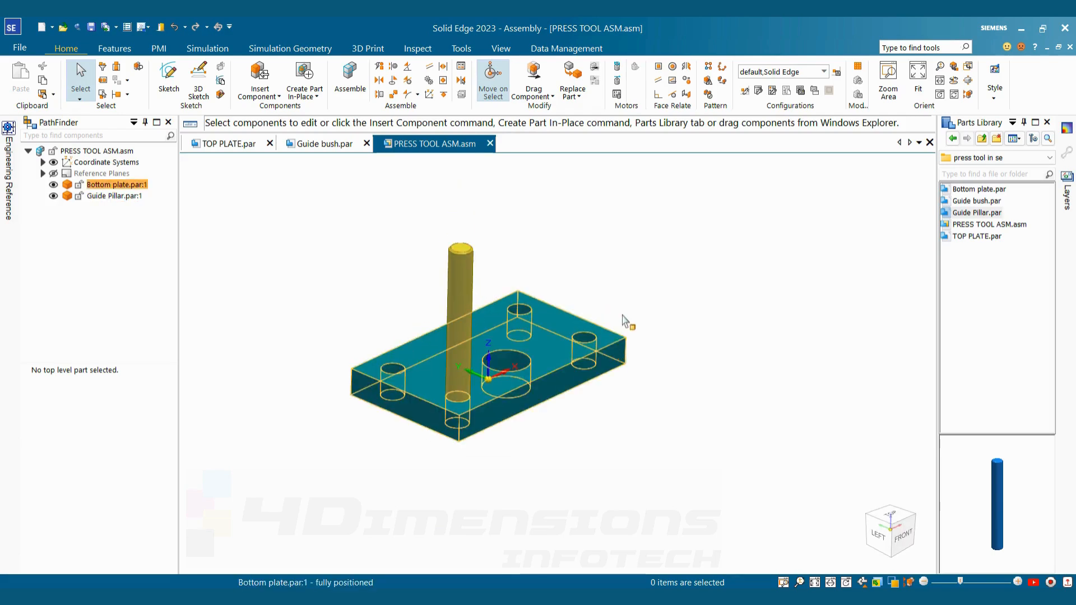
middle_click_drag(590, 310, 663, 308)
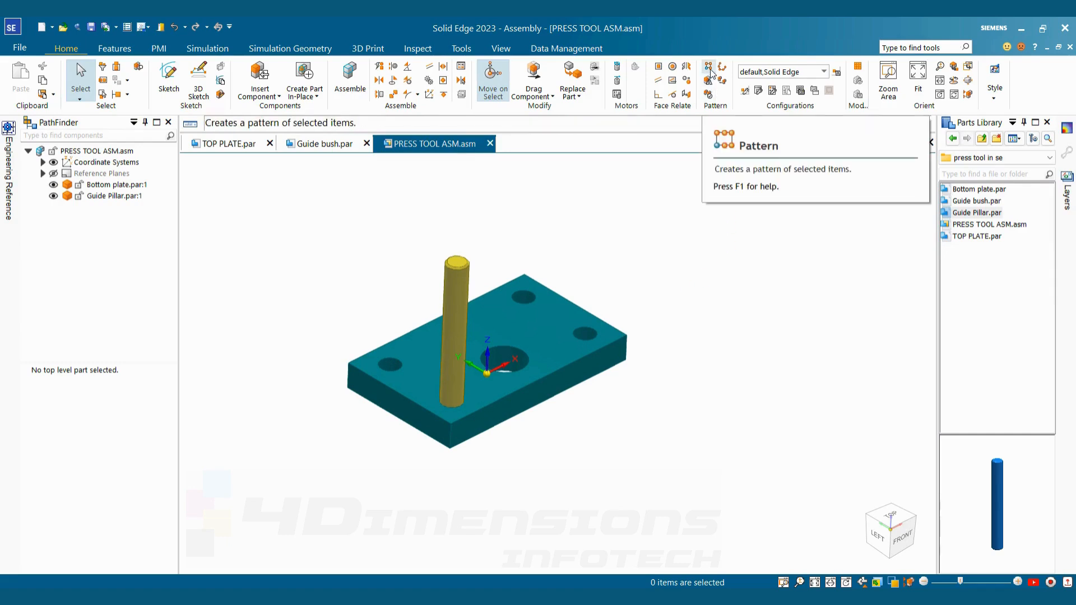
middle_click_drag(644, 252, 663, 252)
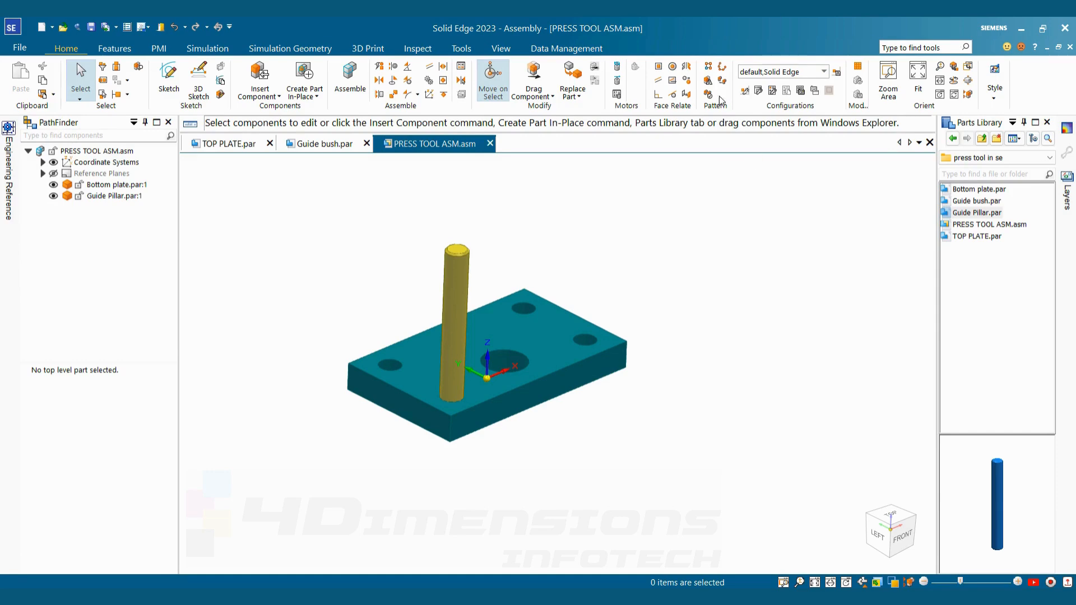
middle_click_drag(669, 319, 732, 303, "shift")
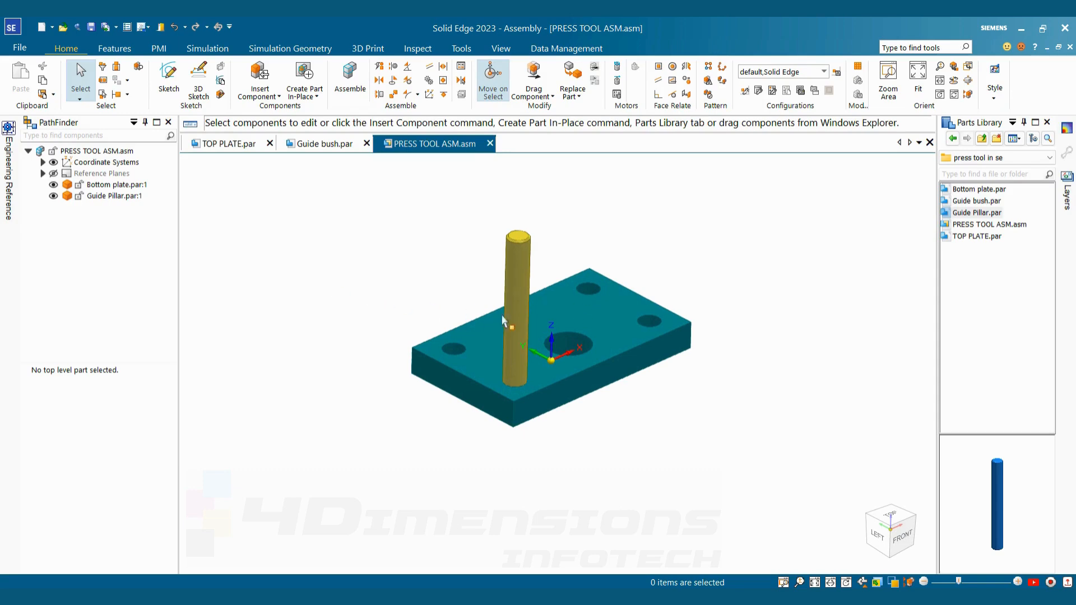
left_click(628, 311)
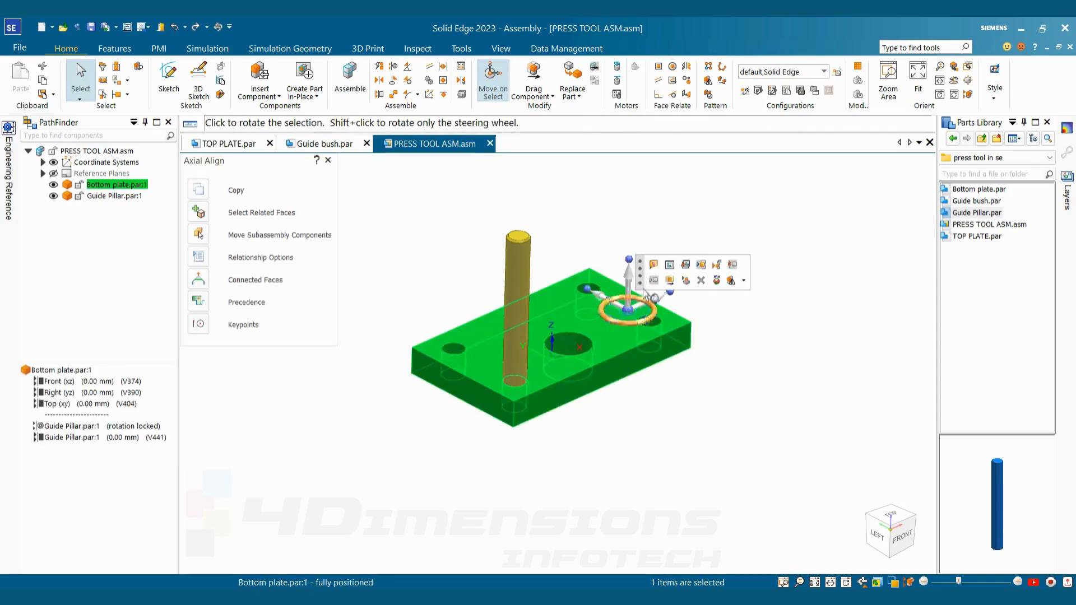
left_click(670, 266)
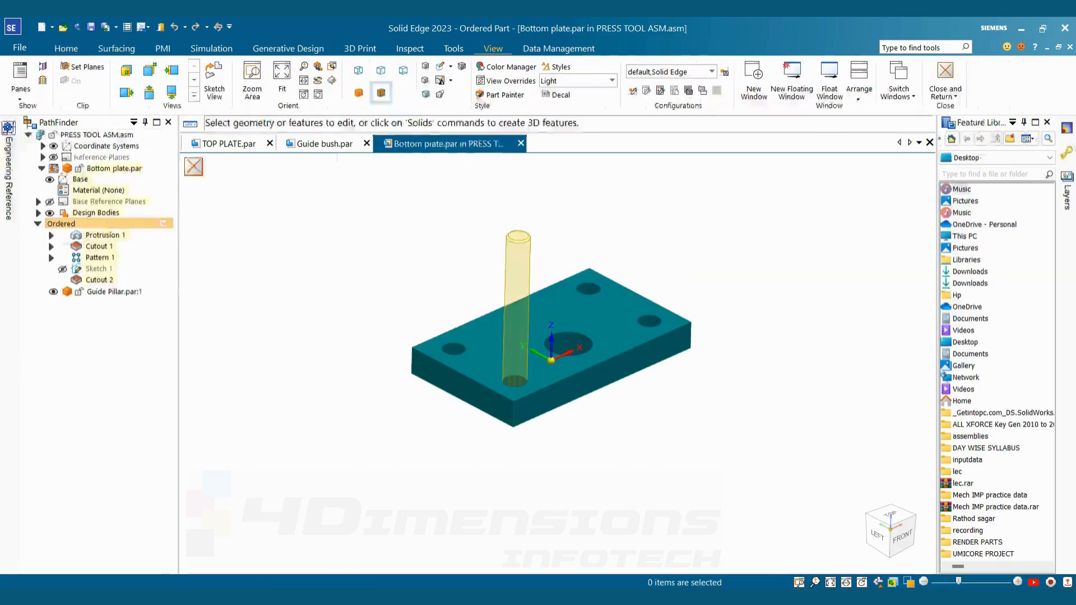
left_click(97, 259)
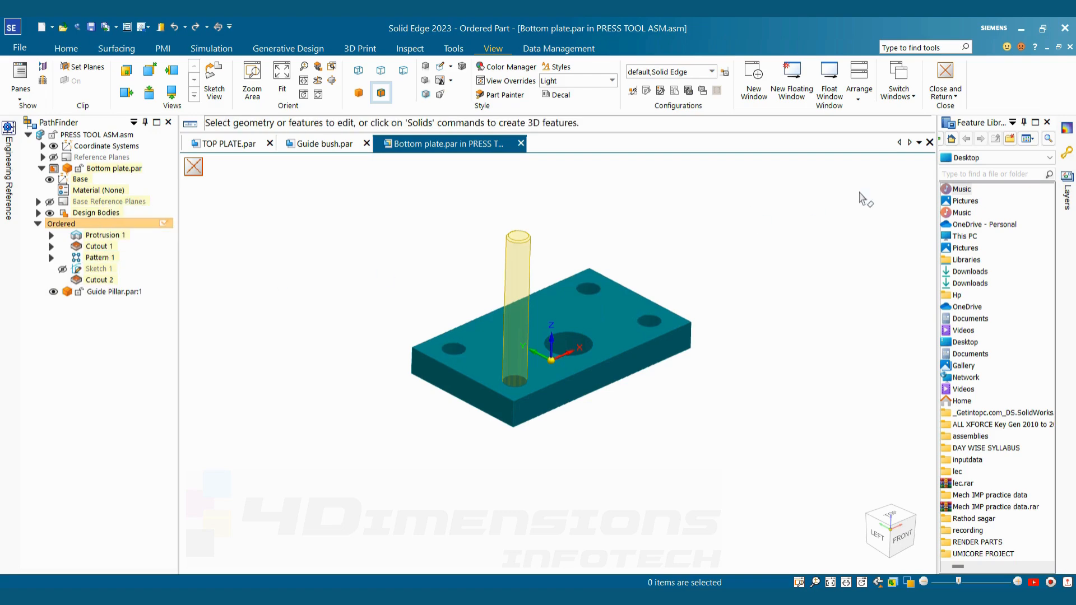
left_click(947, 78)
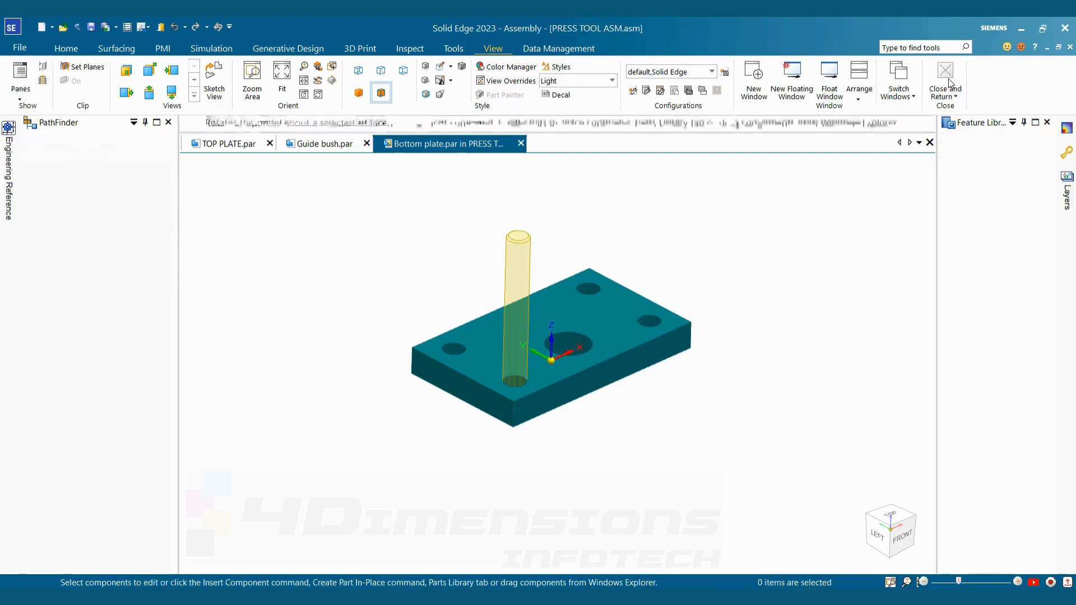
Step: Try patterning the Guide Pillar along the Bottom plate's hole pattern from the pillar's own hole, then undo the pattern
left_click(709, 69)
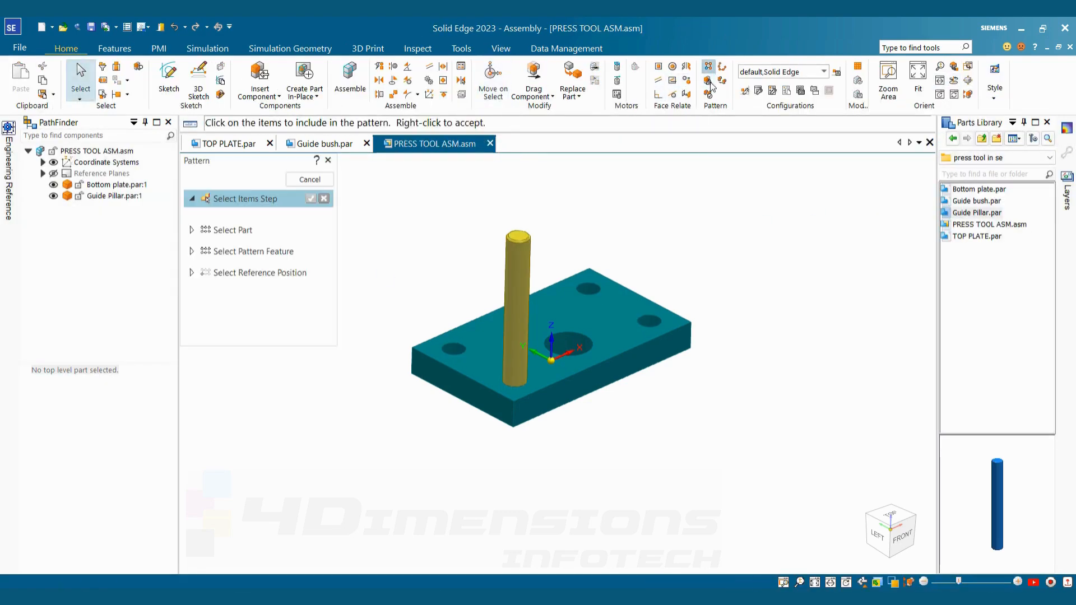
left_click(524, 266)
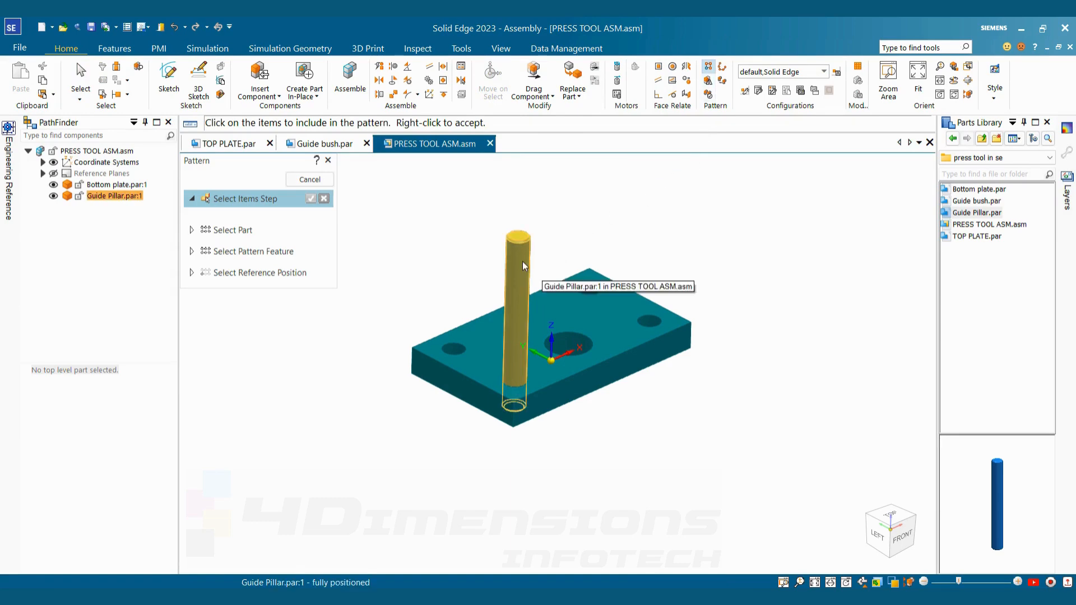
left_click(524, 267)
left_click(310, 199)
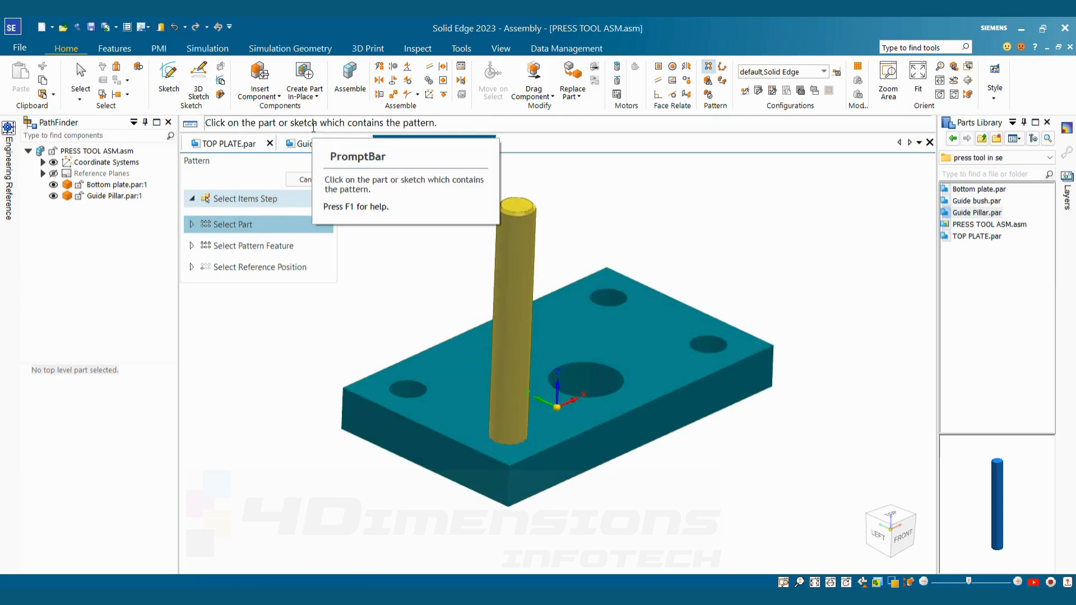
left_click(644, 344)
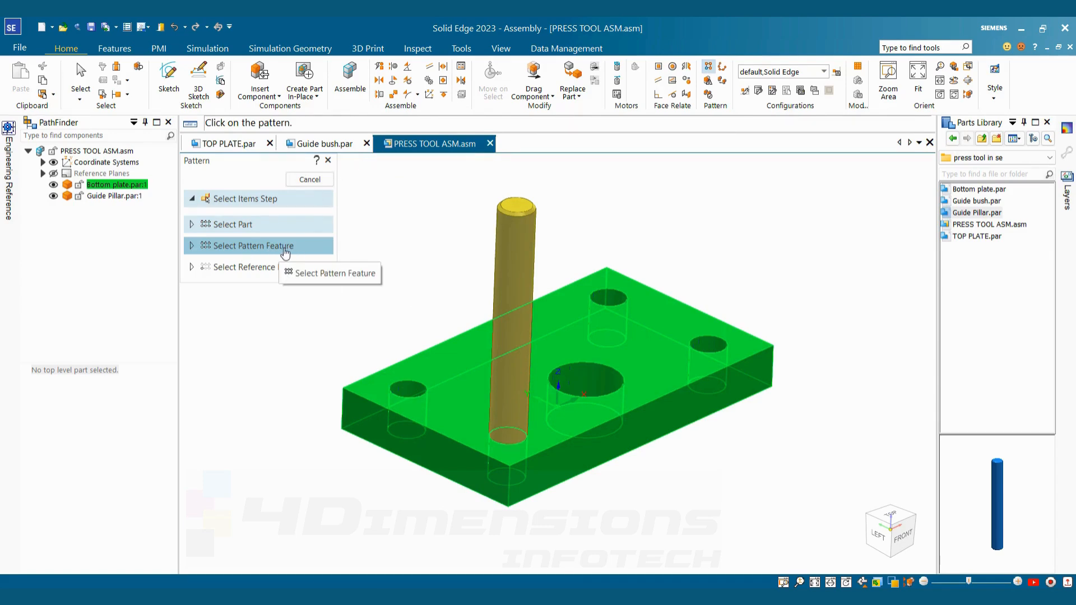
left_click(612, 300)
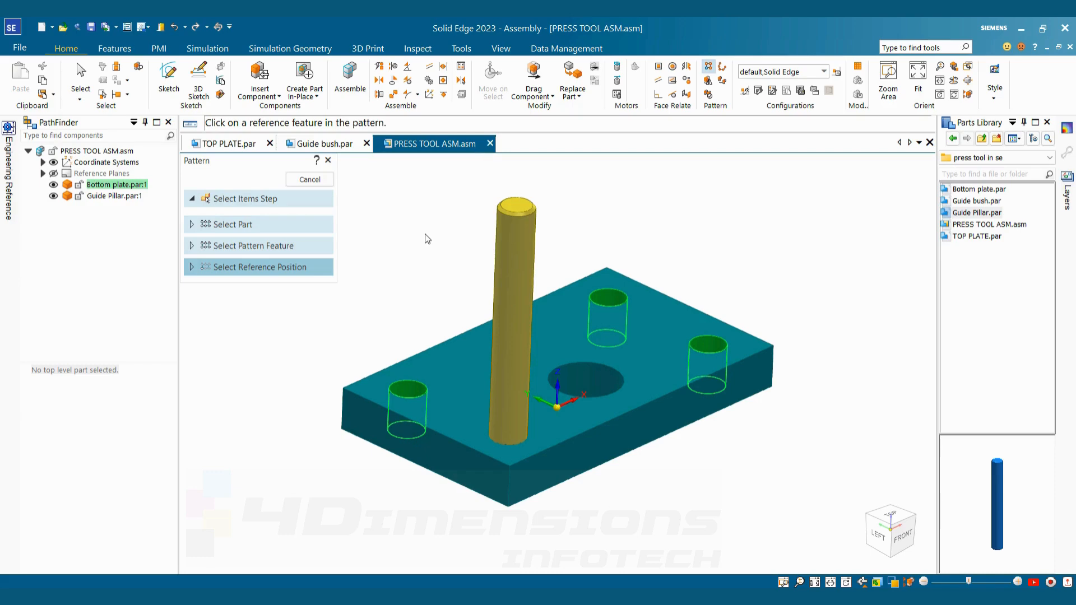
left_click(509, 443)
left_click(310, 180)
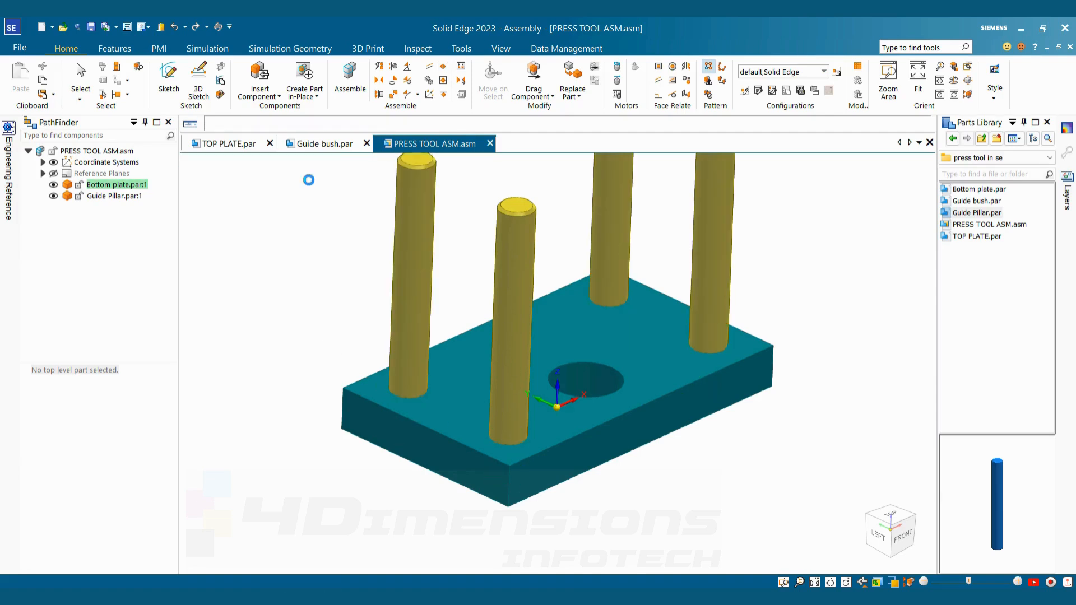
scroll(636, 305, "down", 3)
key("ctrl+z")
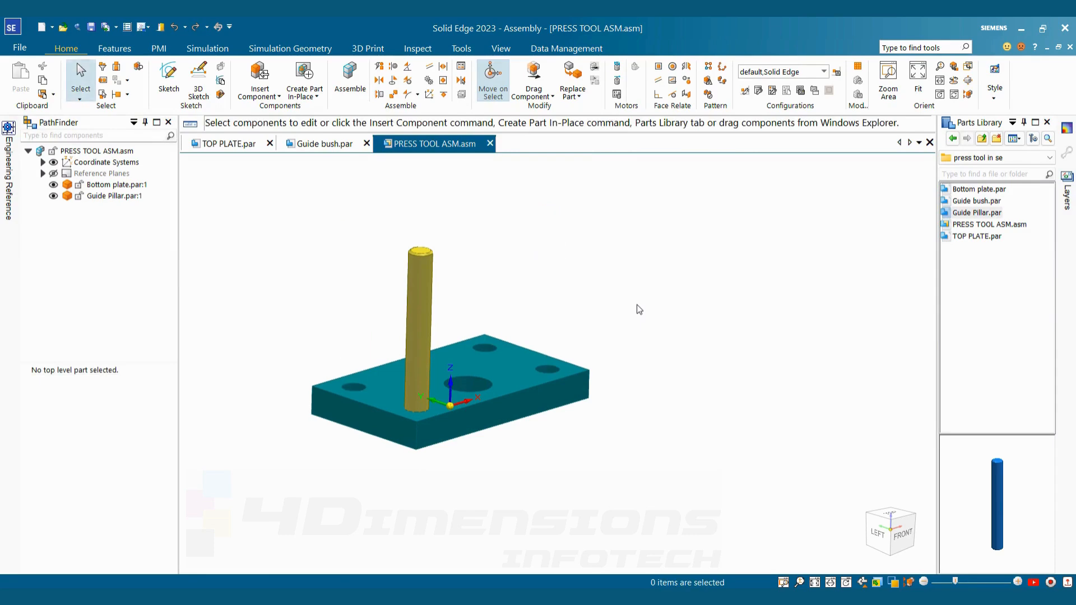
Step: Pattern the Guide Pillar onto the Bottom plate's other corner holes using its hole pattern, with the pillar's hole as reference position
left_click(708, 67)
left_click(423, 287)
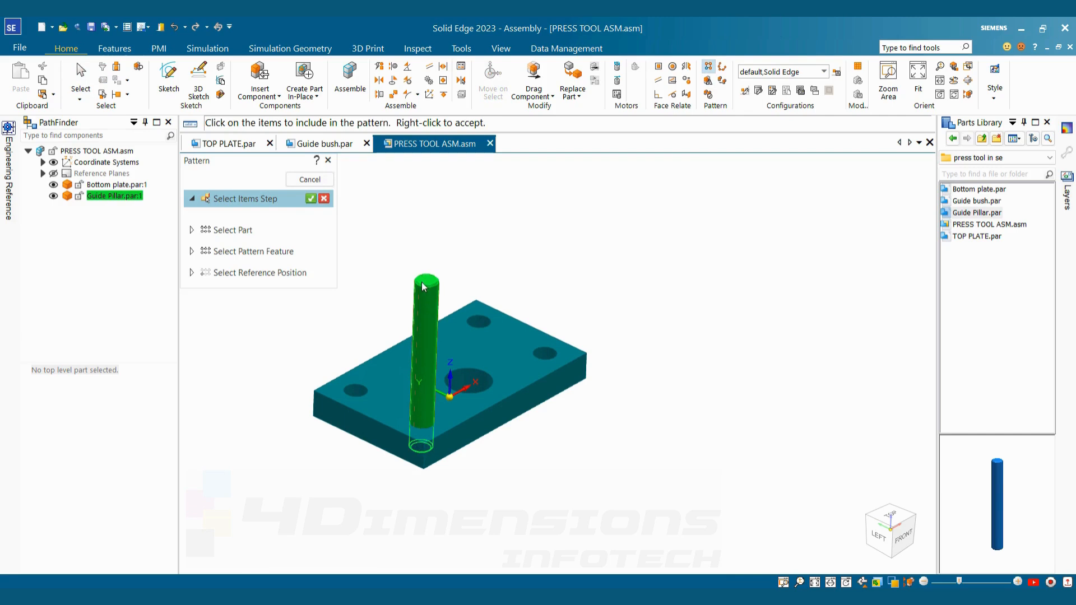
left_click(310, 199)
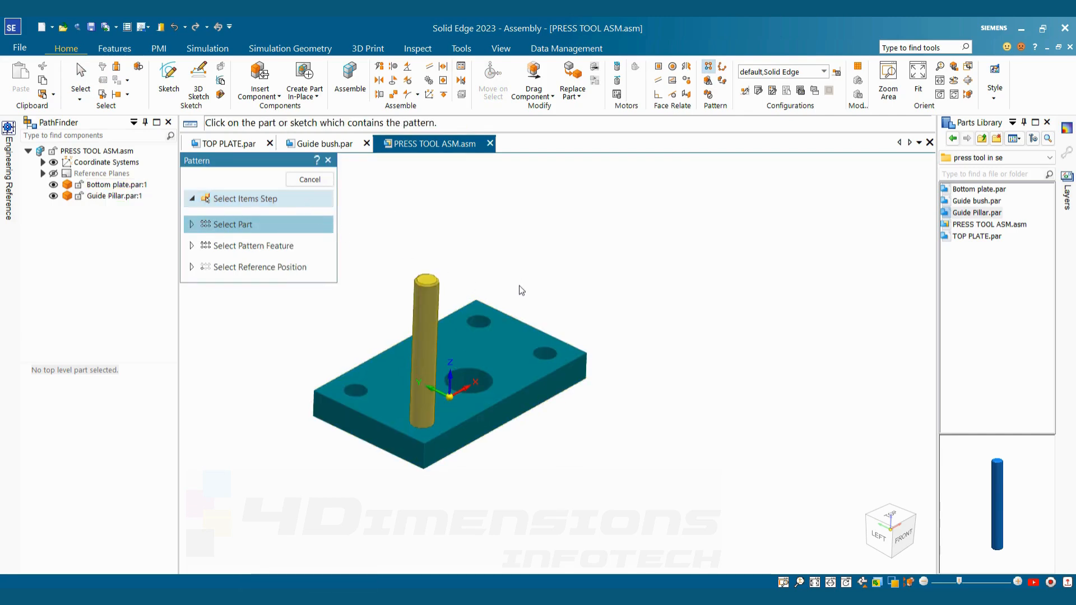
left_click(511, 328)
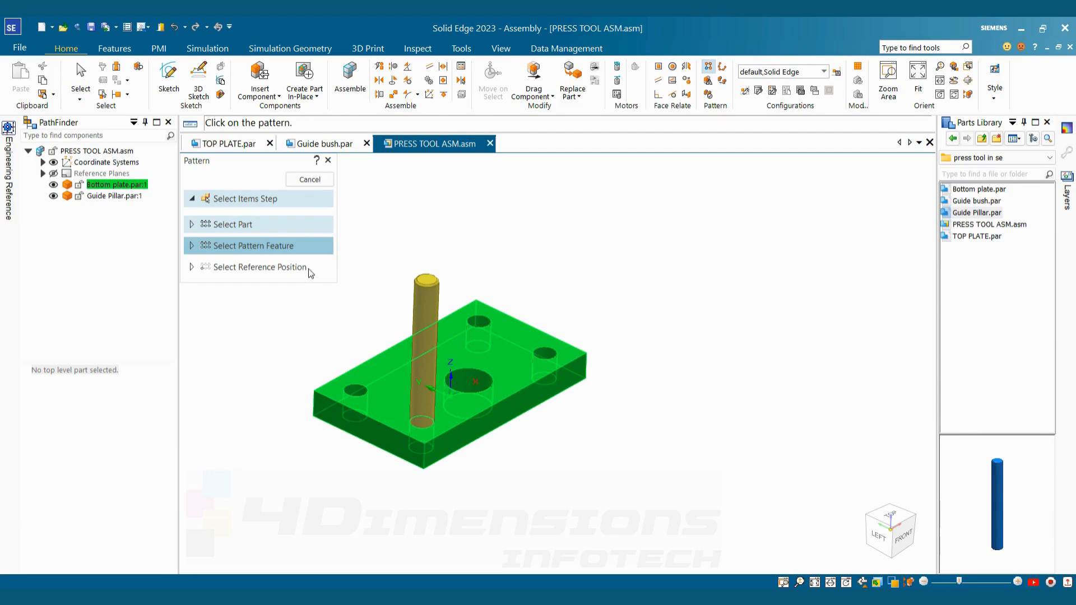
left_click(356, 389)
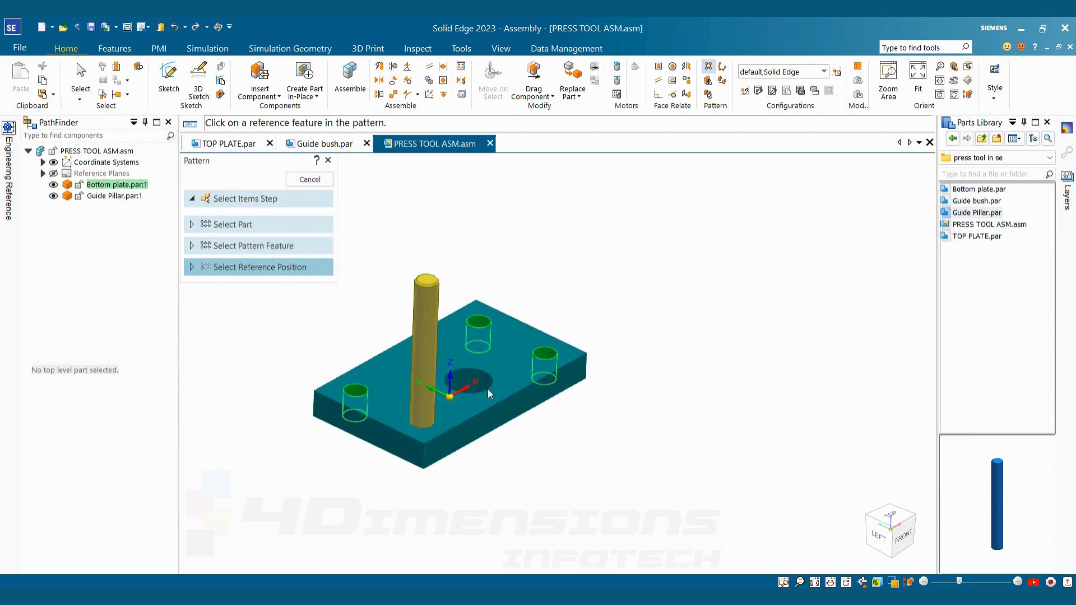
left_click(437, 413)
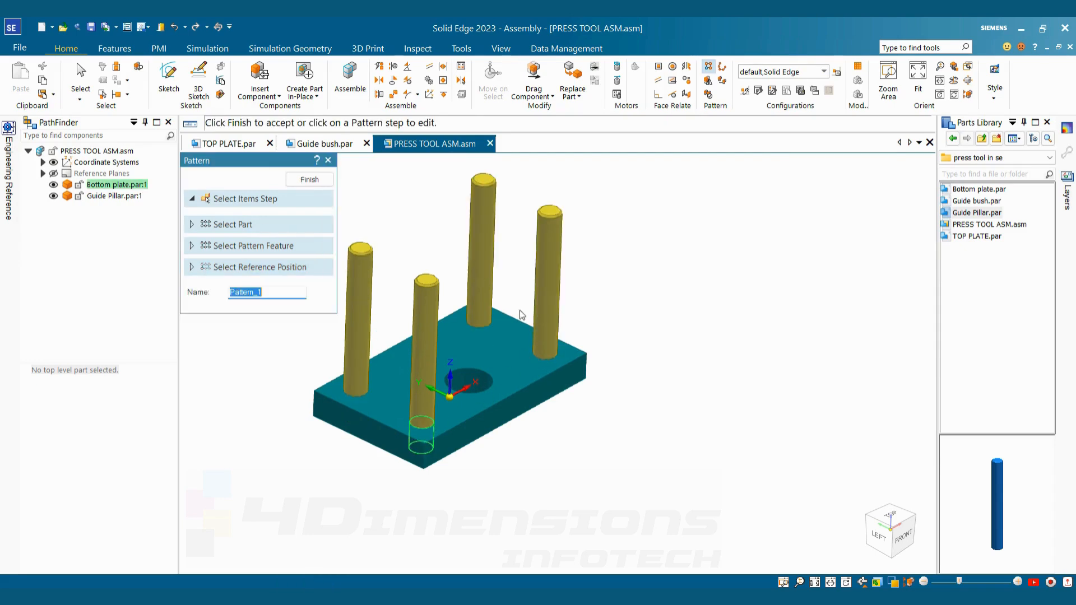
left_click(309, 179)
Step: Insert Guide bush.par into the assembly as a free component above the guide pillars, without adding relationships
mouse_move(482, 263)
middle_mouse_down()
mouse_move(471, 214)
mouse_move(512, 375)
mouse_move(496, 248)
mouse_move(442, 247)
mouse_move(465, 262)
middle_mouse_up()
scroll(449, 262, "up", 2)
scroll(742, 341, "down", 2)
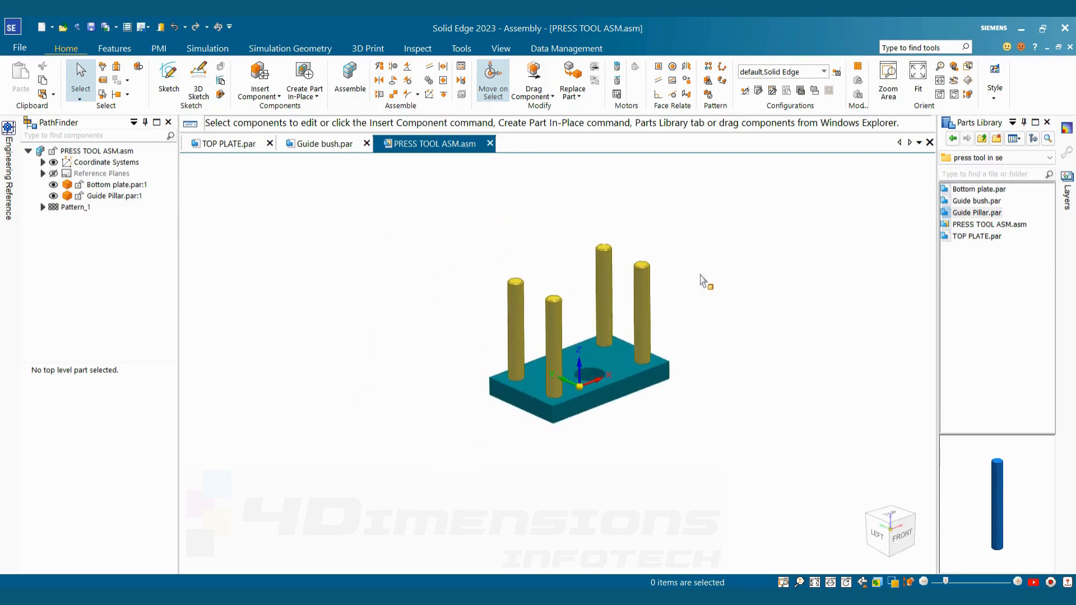
scroll(704, 284, "up", 2)
middle_click_drag(699, 301, 695, 300)
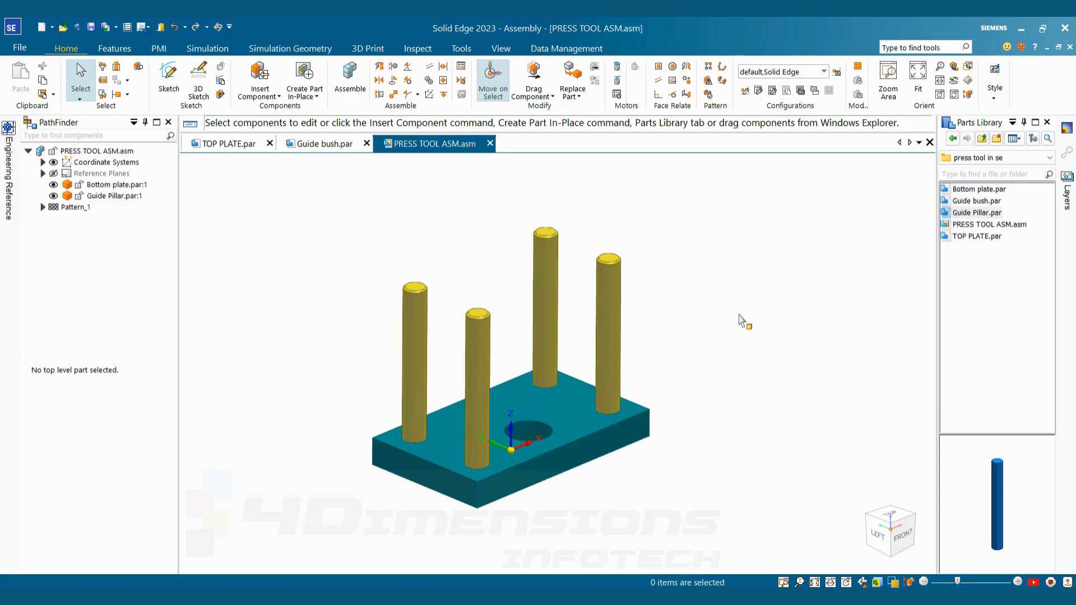
left_click(972, 205)
left_click(973, 204)
left_click_drag(987, 203, 628, 210)
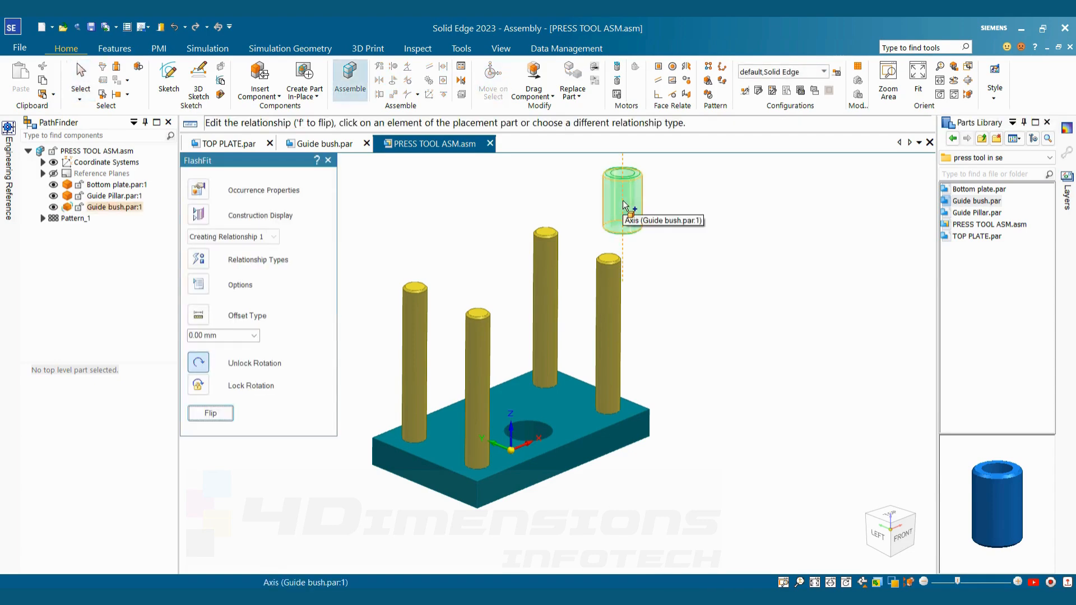
key("Escape")
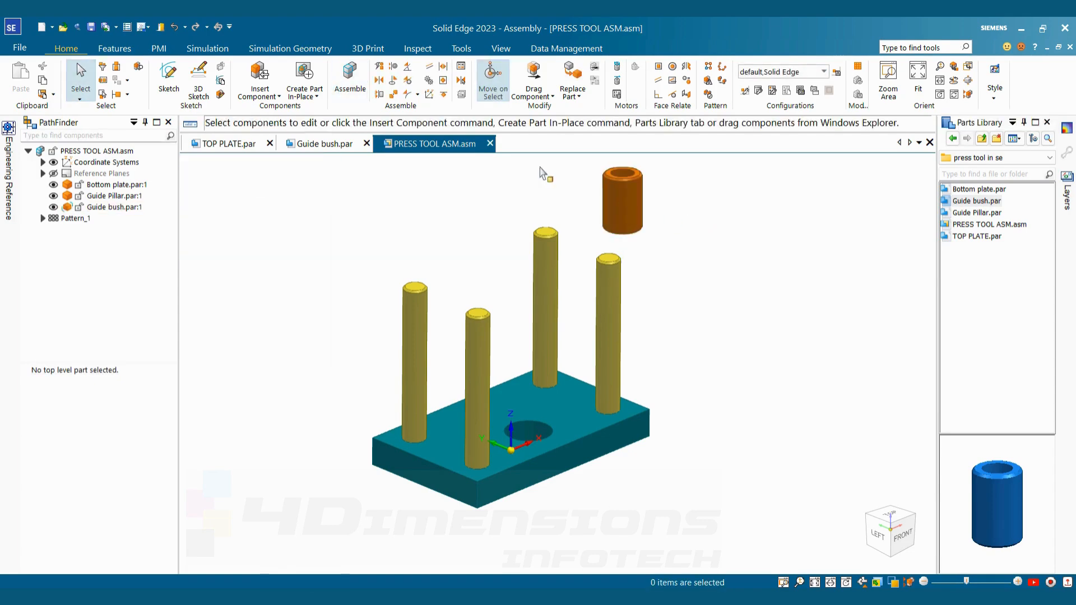
Step: Axially align the Guide bush with the front Guide Pillar, with rotation locked
left_click(393, 67)
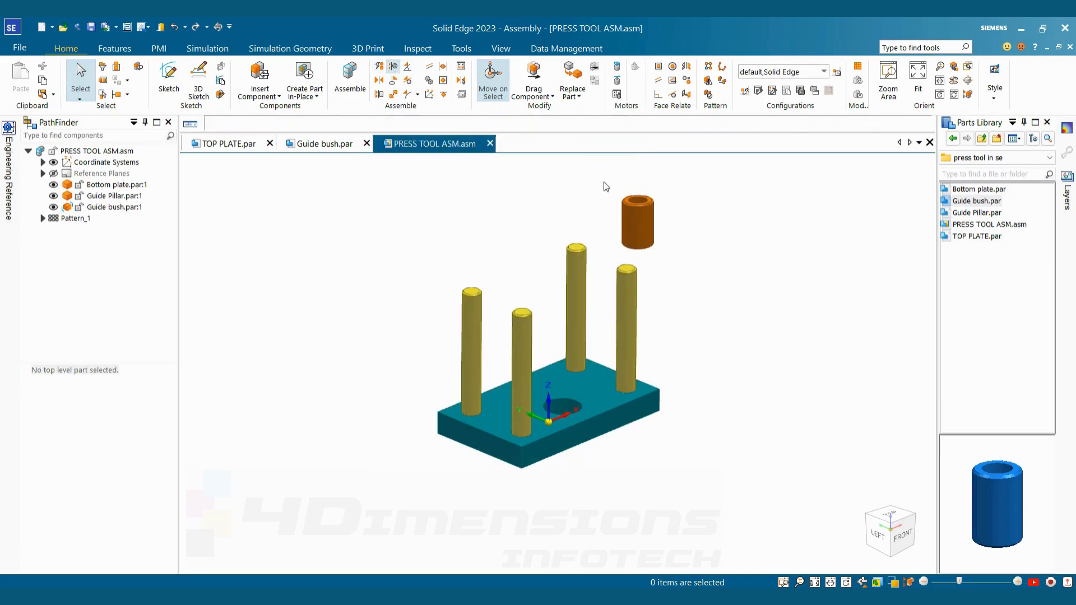
left_click(637, 201)
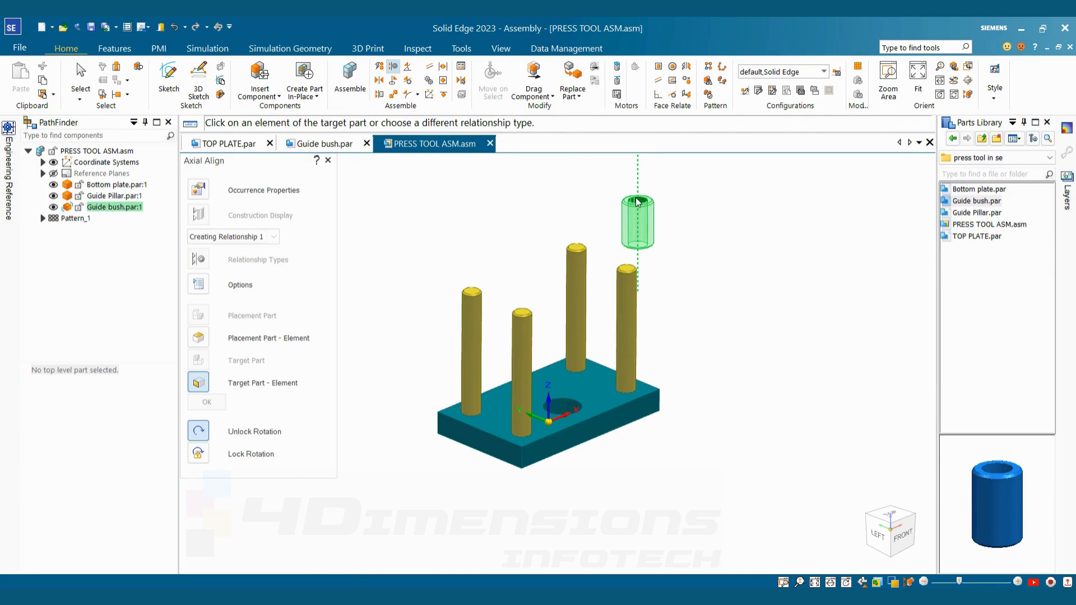
left_click(198, 454)
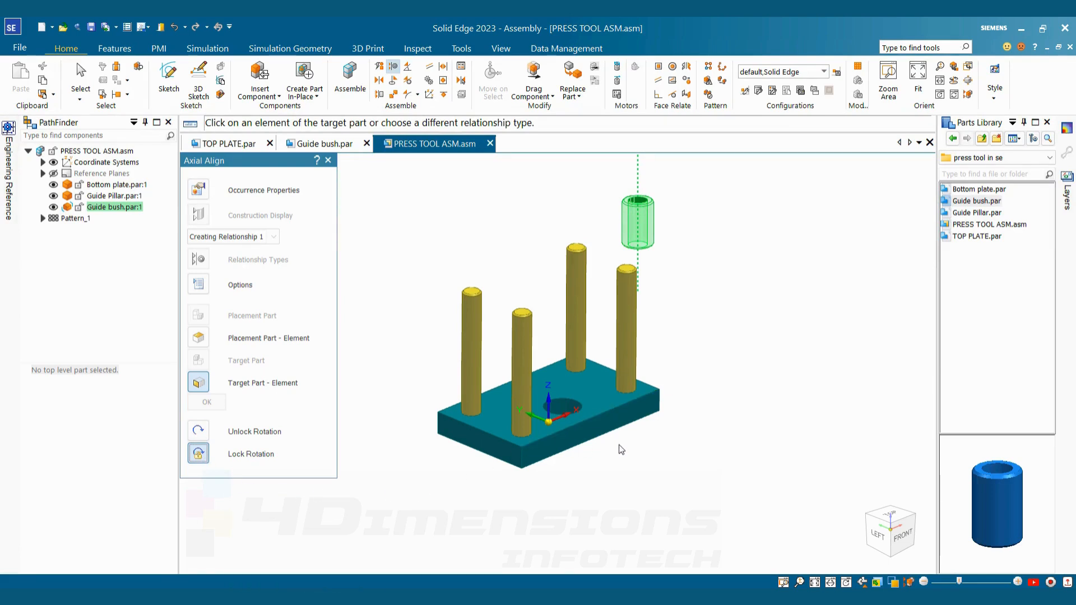
left_click(525, 334)
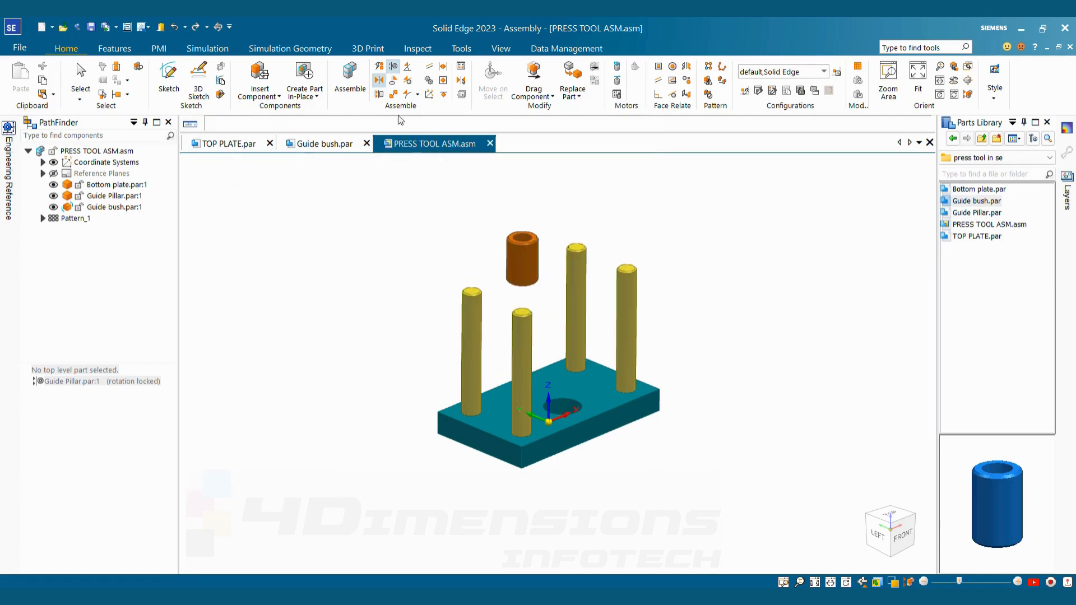
Step: Mate the Guide bush's top face with the front Guide Pillar's top face at a 20 mm offset
left_click(380, 80)
key("Escape")
left_click(366, 96)
left_click(553, 221)
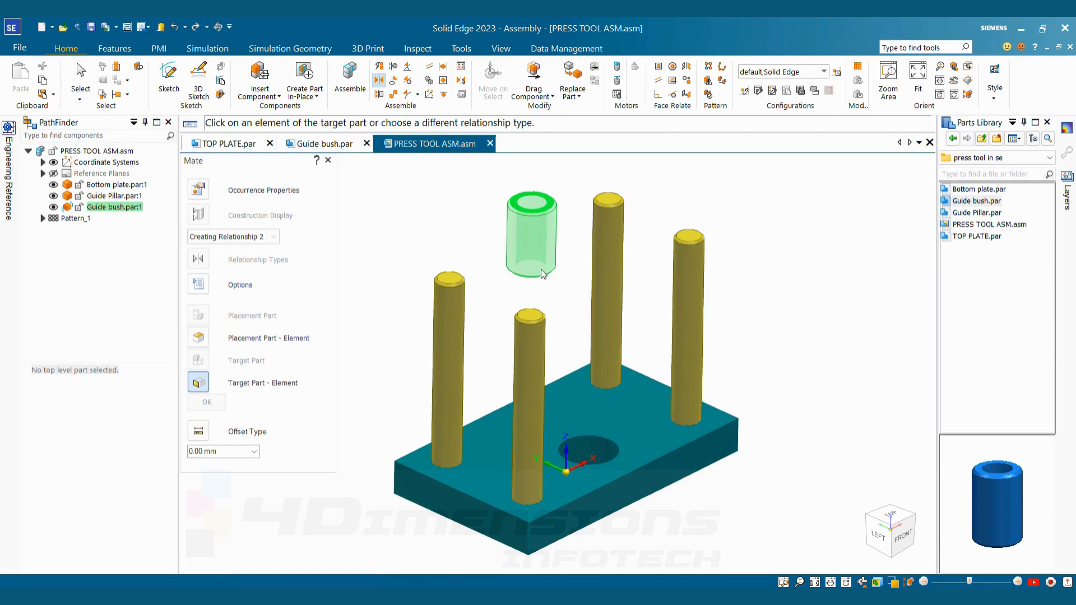
left_click(224, 455)
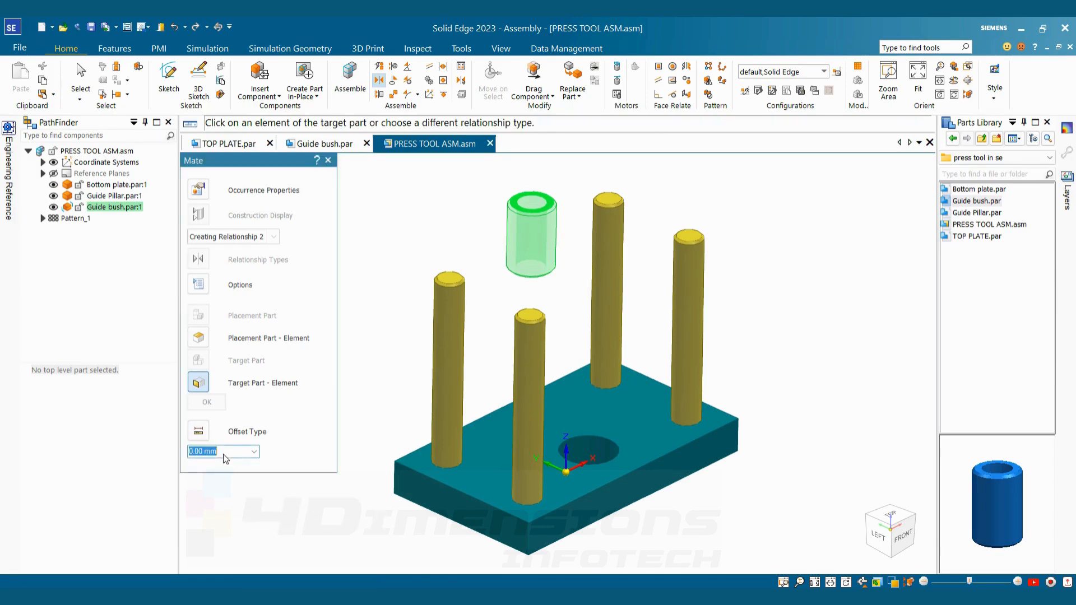
type("20")
key("Return")
left_click(530, 318)
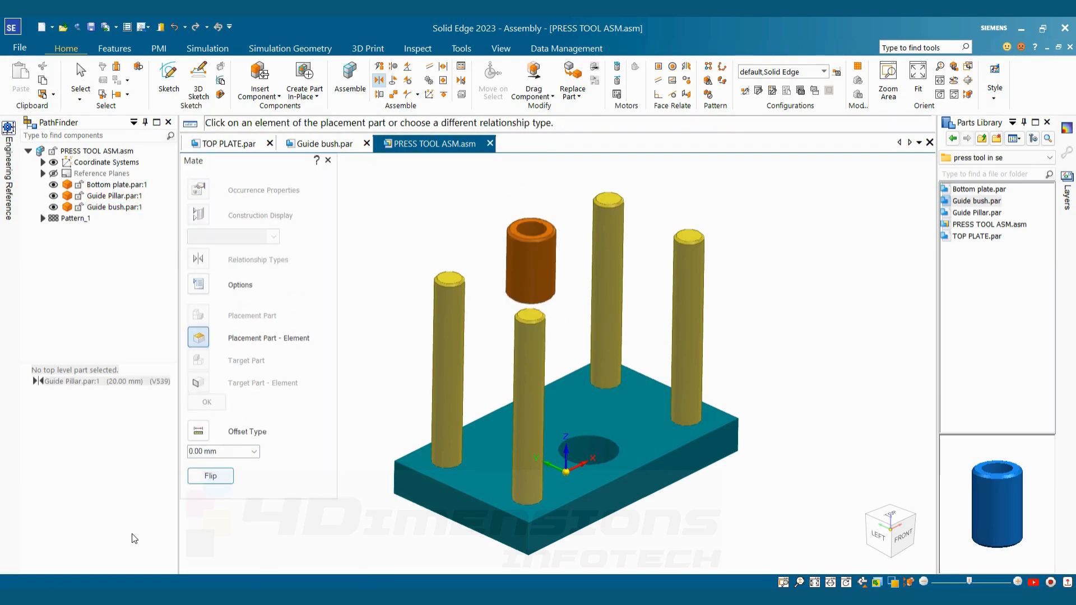
Step: Flip the Guide bush's mate so the bush sits around the front Guide Pillar, and finish the command
left_click(211, 476)
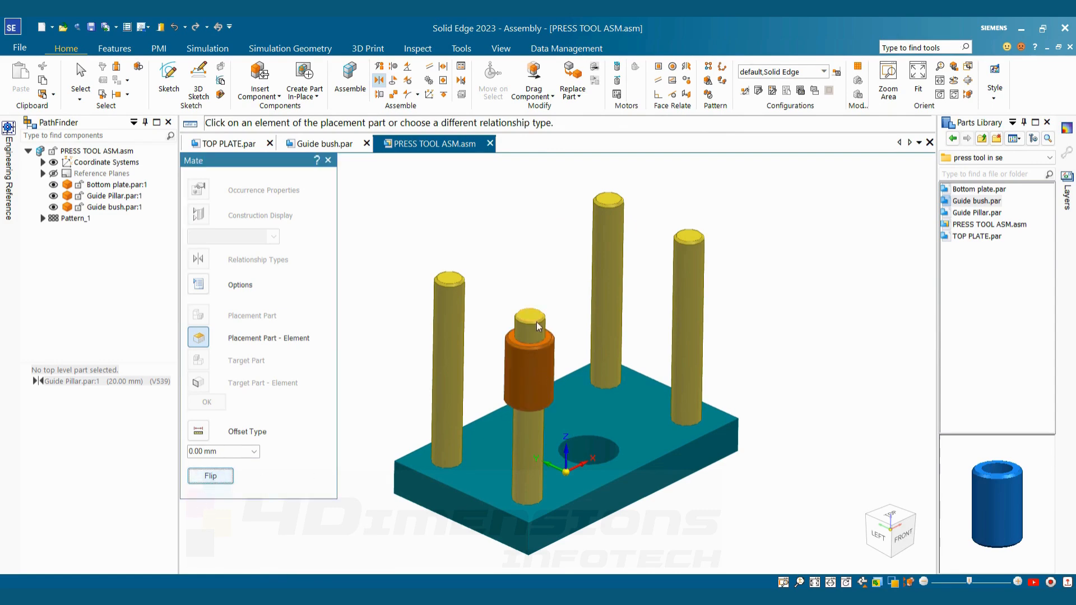
scroll(542, 347, "up", 5)
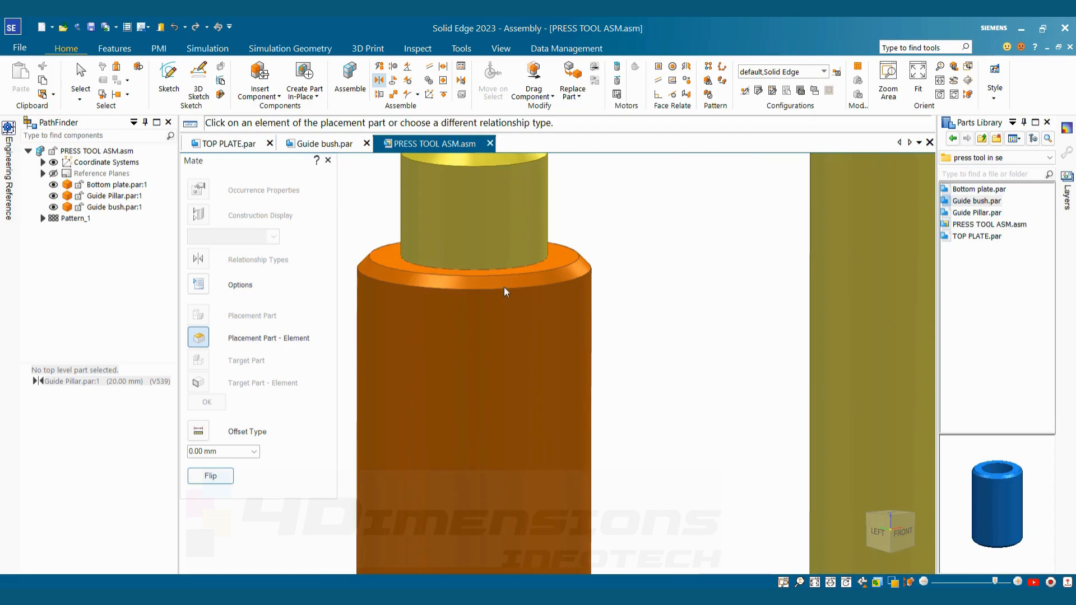
scroll(505, 225, "down", 2)
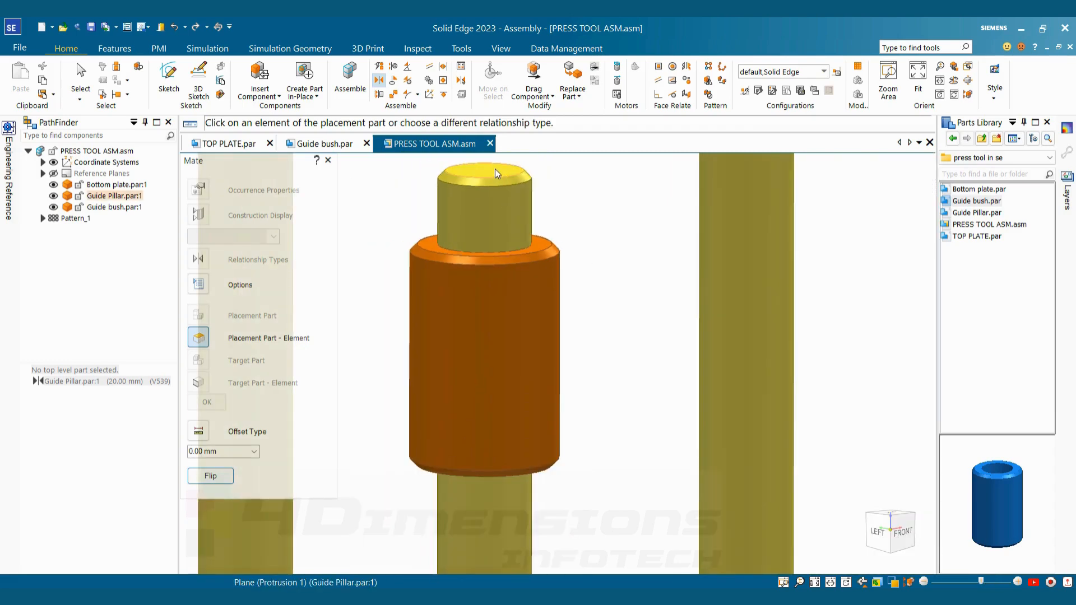
left_click(539, 246)
scroll(550, 265, "down", 5)
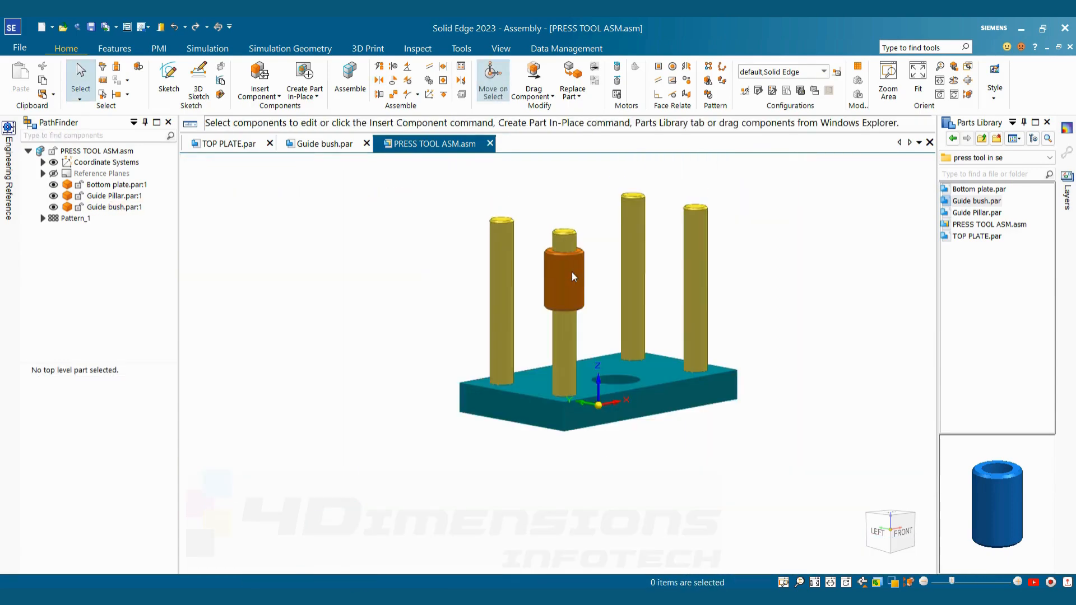
left_click(572, 273)
left_click(415, 238)
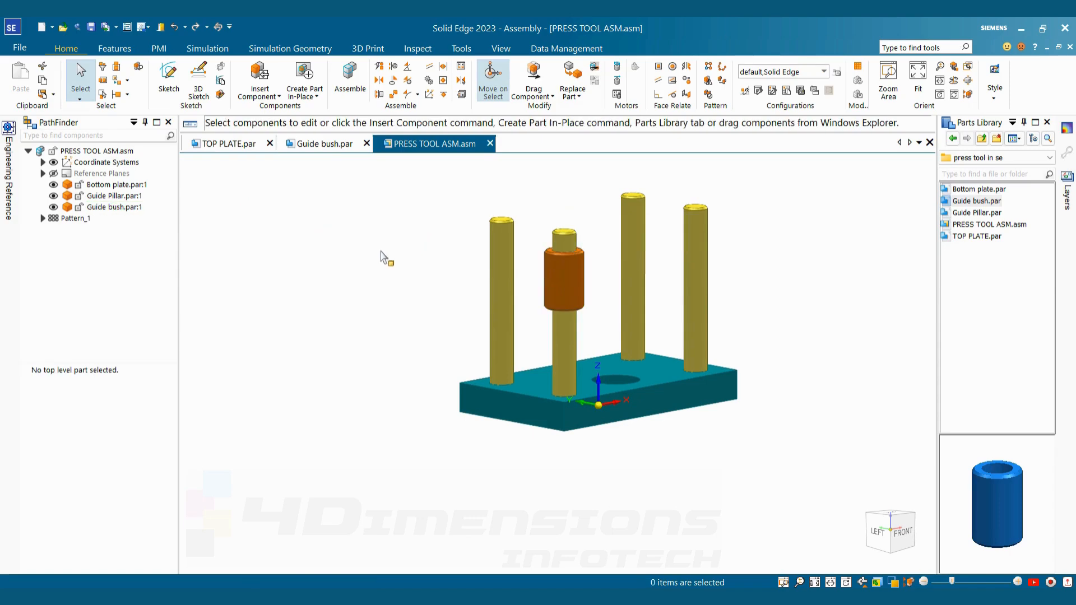
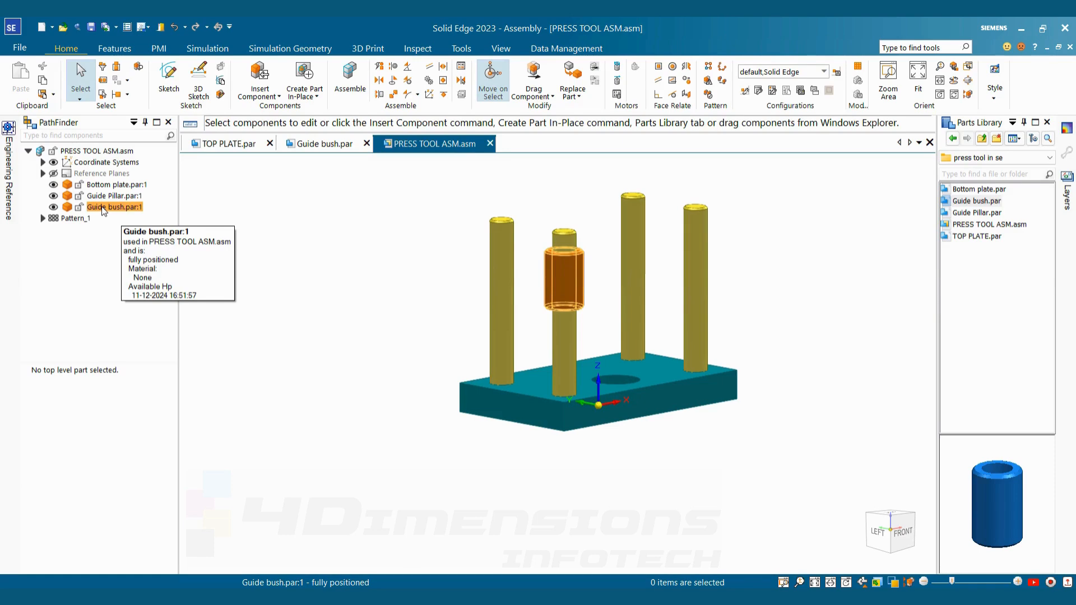
Step: Pattern the Guide bush along the Bottom plate's corner hole pattern, with the front pillar's hole as reference position
scroll(465, 281, "down", 2)
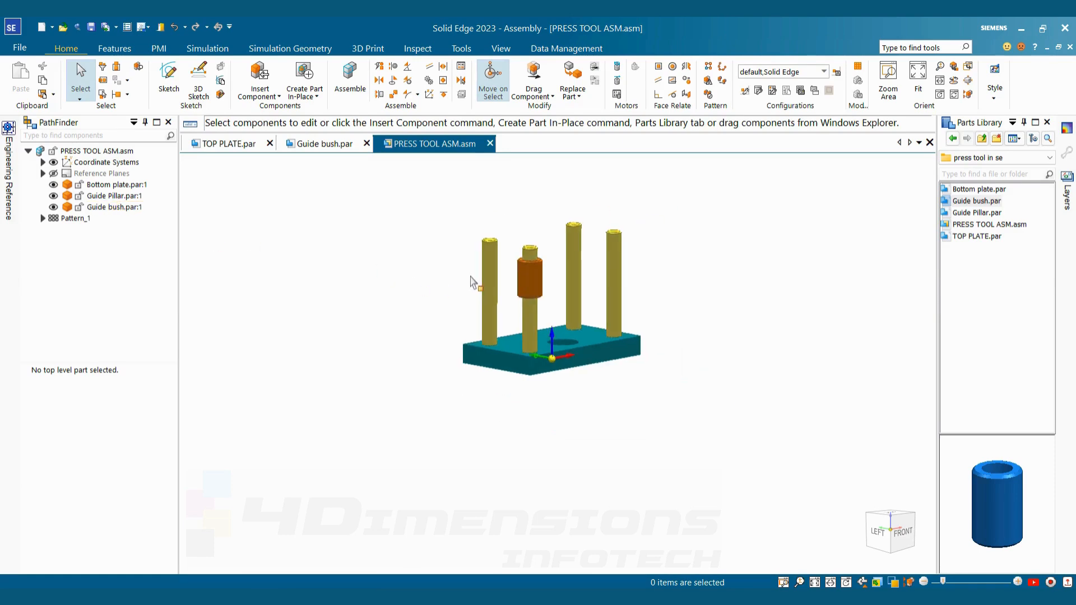
scroll(576, 283, "up", 2)
scroll(529, 218, "down", 1)
middle_click_drag(531, 221, 555, 280)
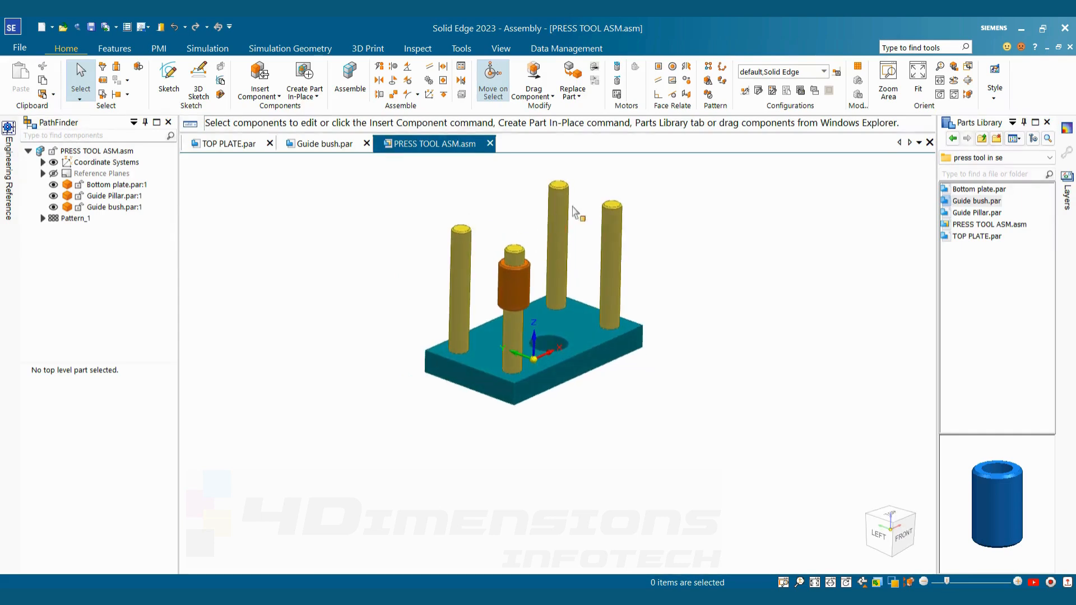
left_click(710, 71)
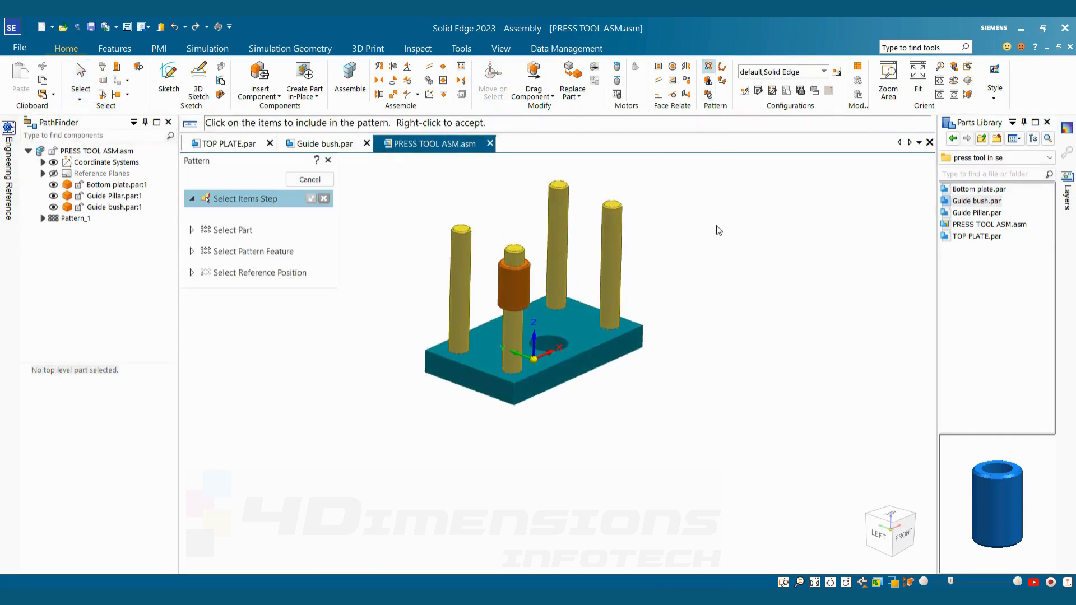
left_click(525, 287)
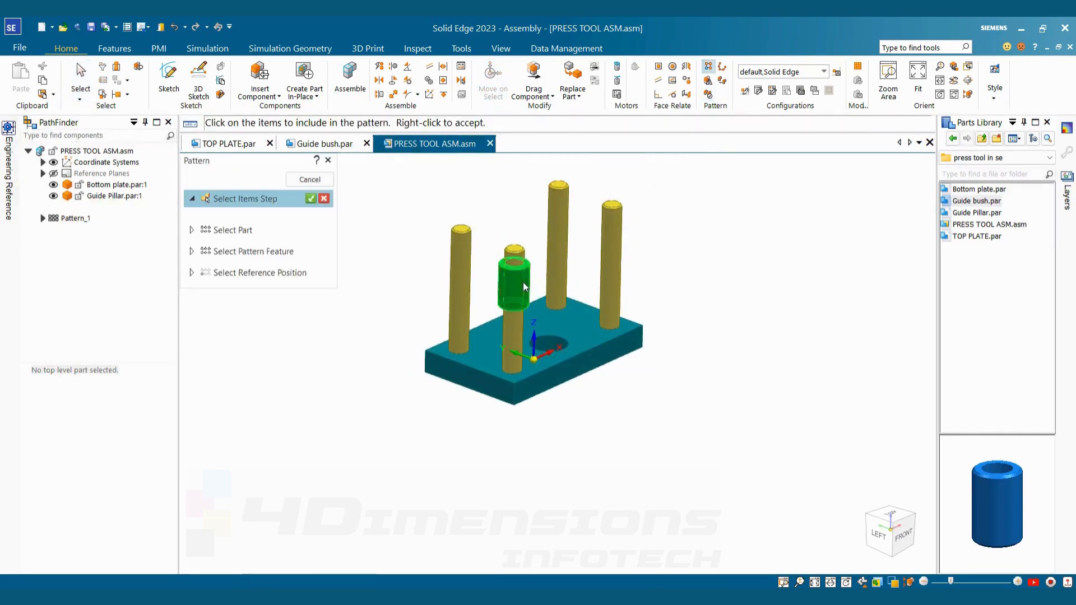
left_click(311, 199)
left_click(583, 328)
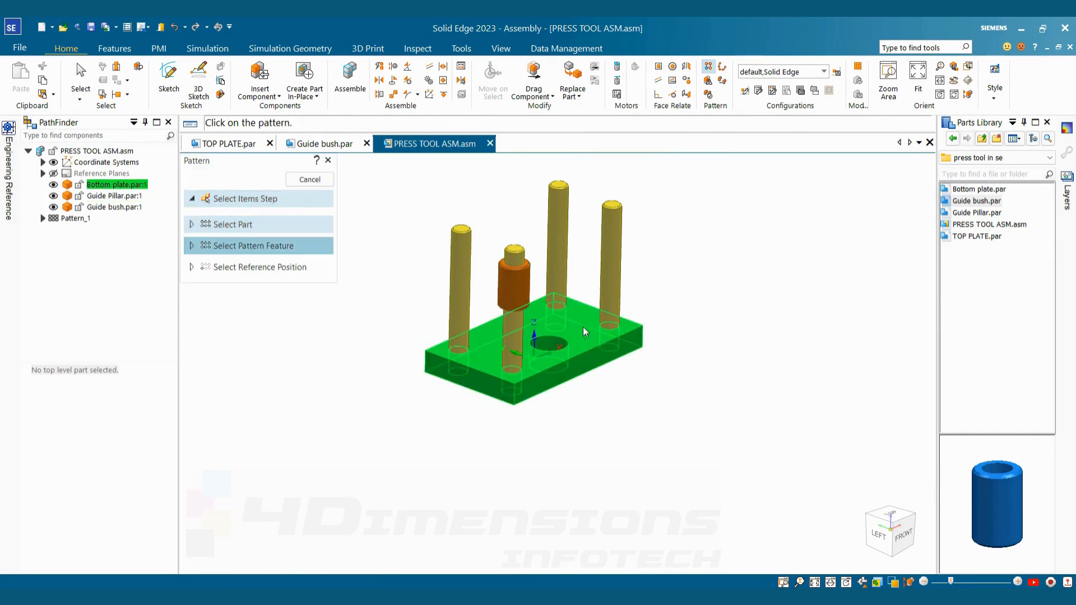
left_click(457, 360)
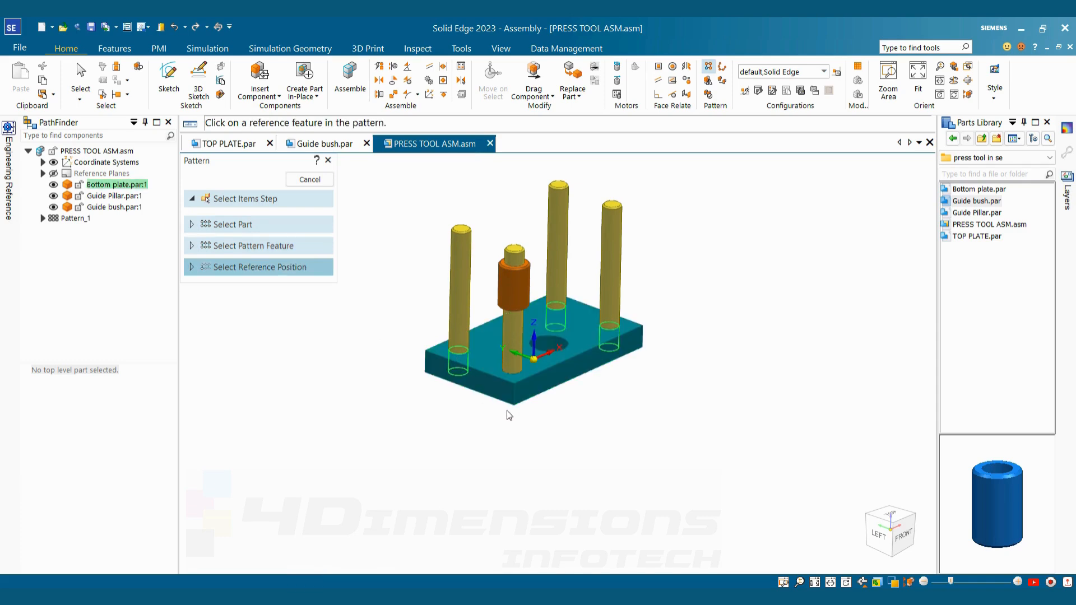
left_click(517, 380)
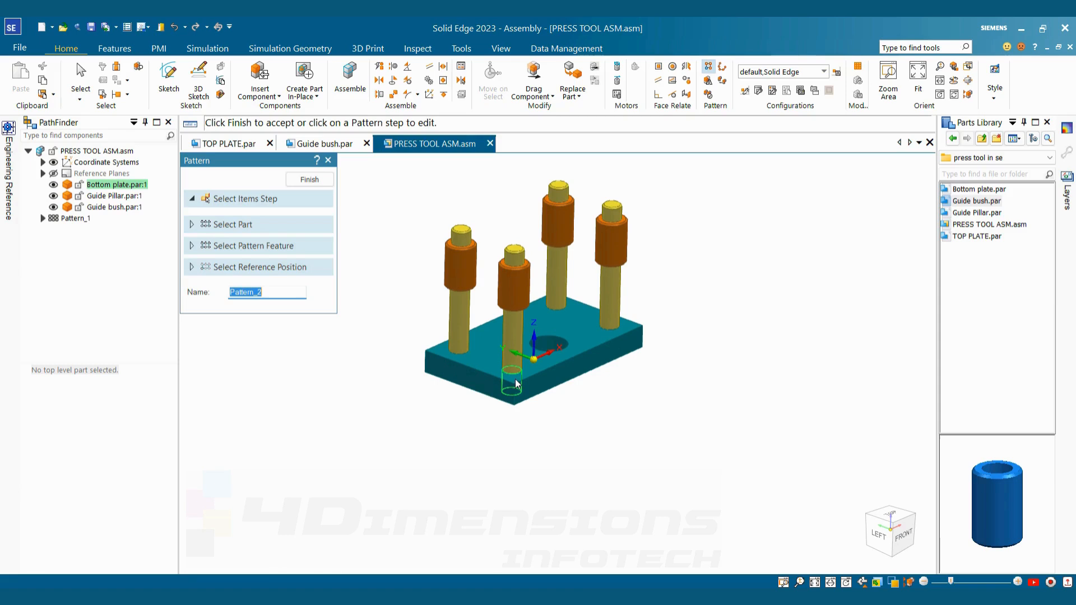
left_click(319, 181)
Step: Examine the patterned Guide bushes on the four pillars from several angles
scroll(644, 375, "down", 3)
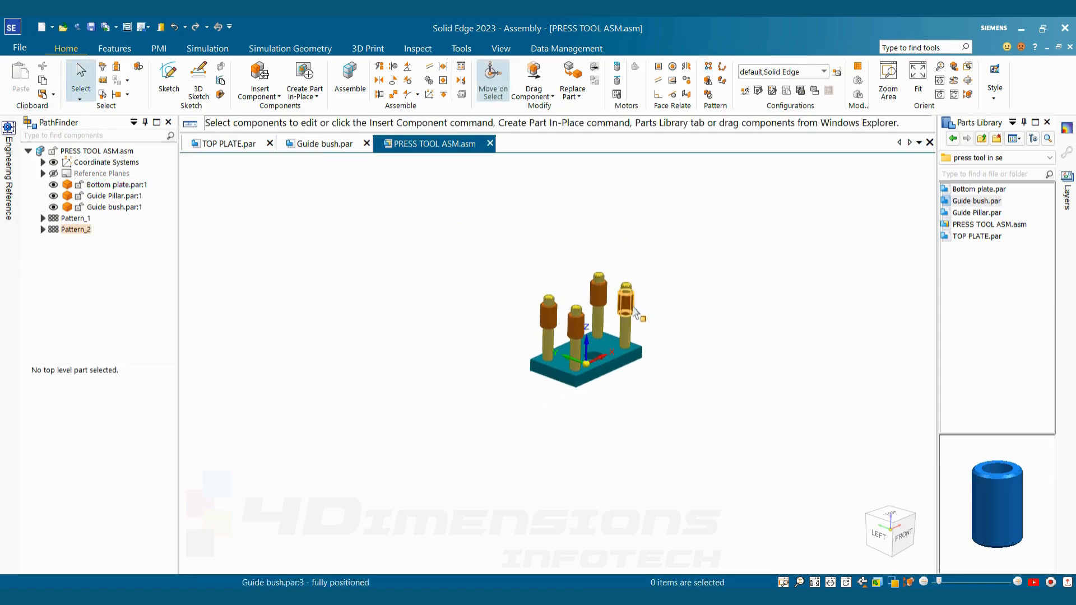
scroll(634, 309, "up", 4)
middle_click_drag(537, 388, 555, 432)
scroll(656, 418, "down", 4)
middle_click_drag(652, 405, 651, 441)
scroll(651, 440, "up", 3)
middle_click_drag(725, 324, 726, 315)
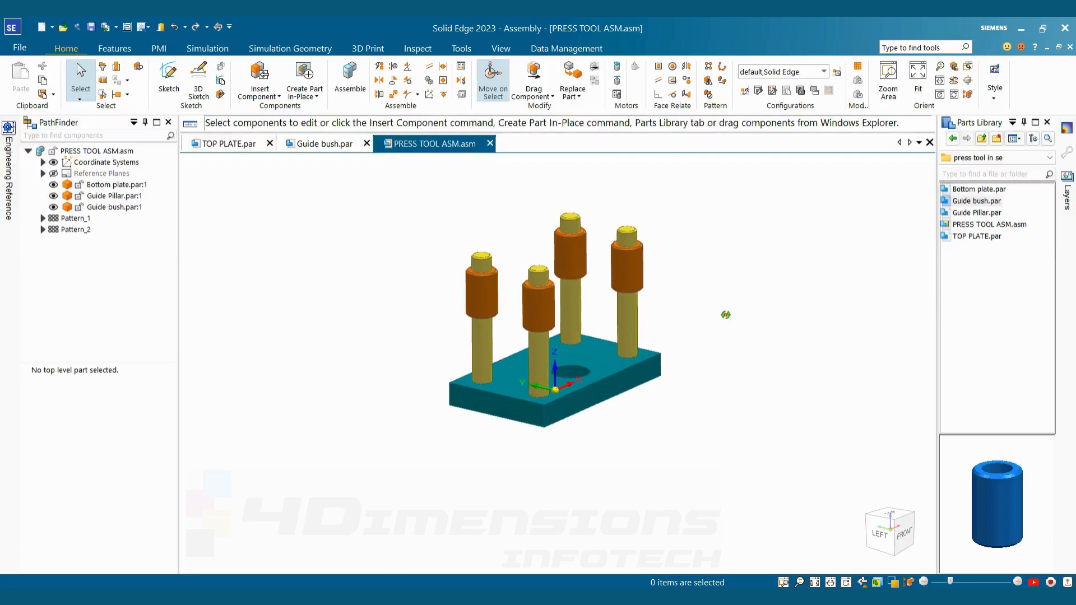
scroll(709, 284, "down", 2)
scroll(695, 262, "up", 3)
mouse_move(695, 262)
middle_mouse_down()
mouse_move(688, 250)
mouse_move(690, 280)
middle_mouse_up()
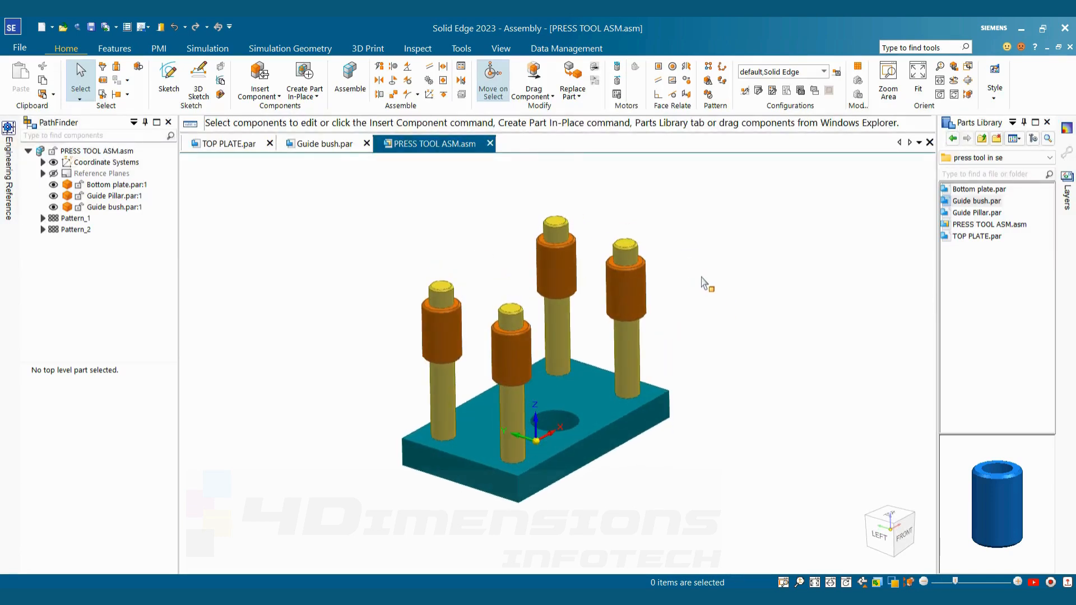
Step: Insert TOP PLATE.par into the assembly as a free component above the guide pillars, without adding relationships
left_click(352, 84)
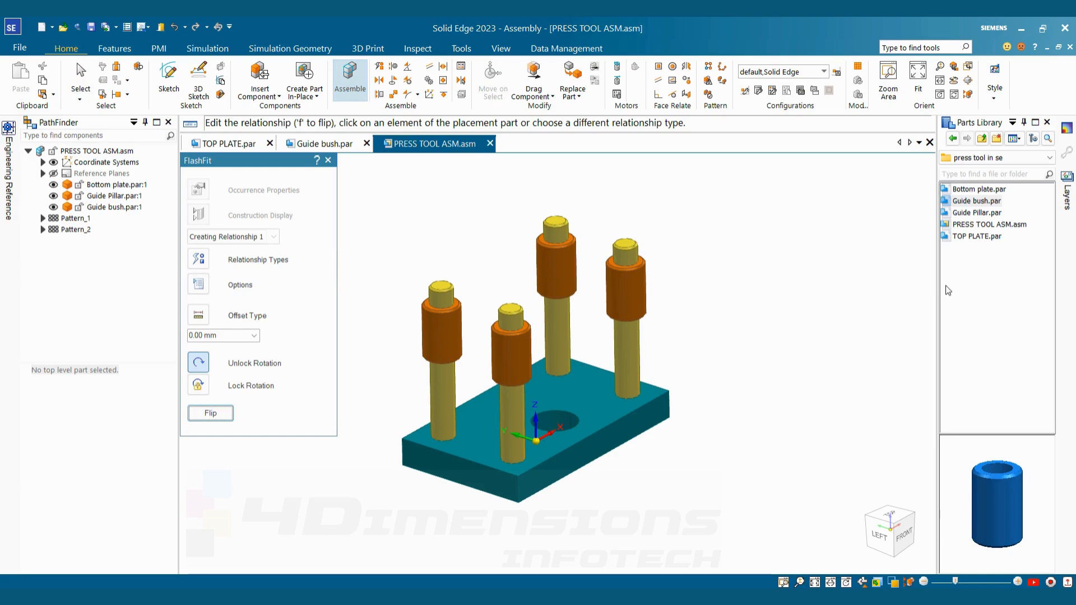
left_click(975, 236)
left_click_drag(947, 235, 681, 204)
scroll(731, 285, "down", 3)
key("Escape")
scroll(704, 197, "up", 2)
middle_click_drag(620, 320, 647, 310)
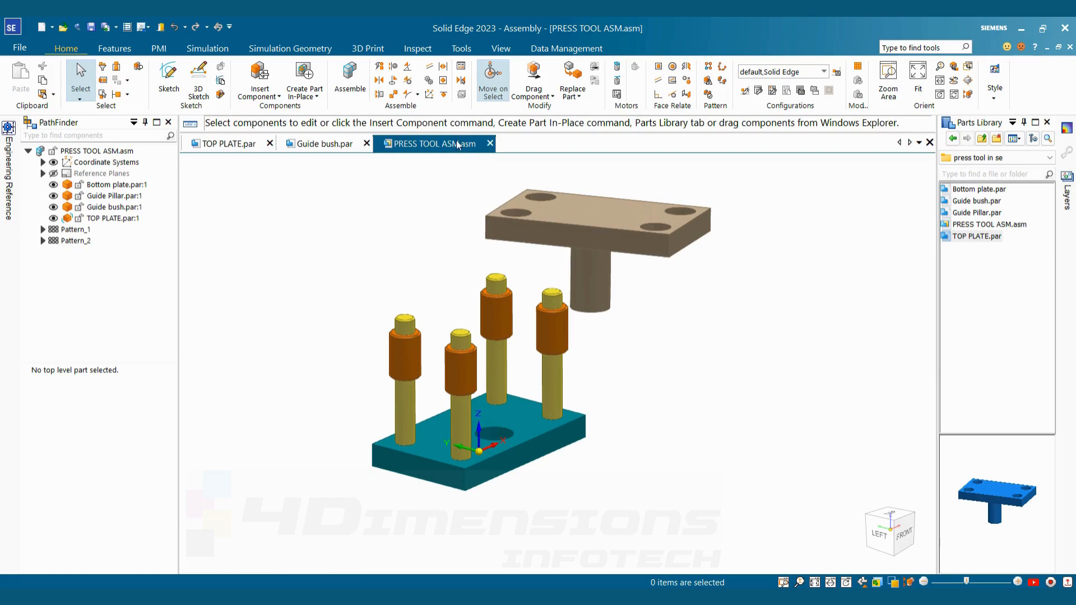
Step: Axially align the TOP PLATE's cylindrical punch with the Bottom plate's central hole, leaving rotation unlocked
left_click(395, 68)
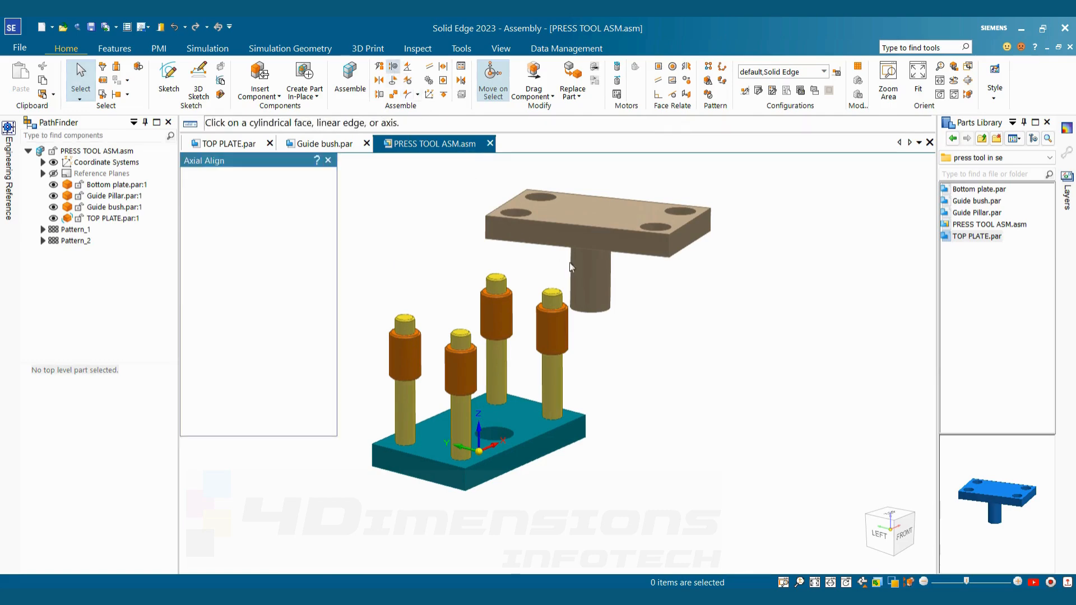
left_click(591, 284)
middle_click_drag(598, 354, 566, 375)
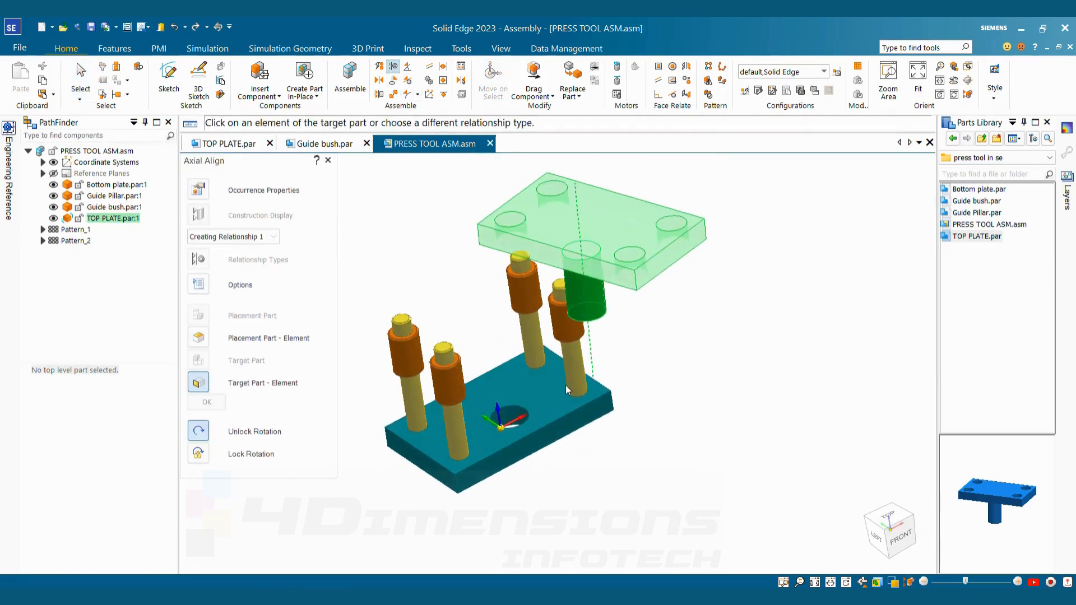
left_click(515, 418)
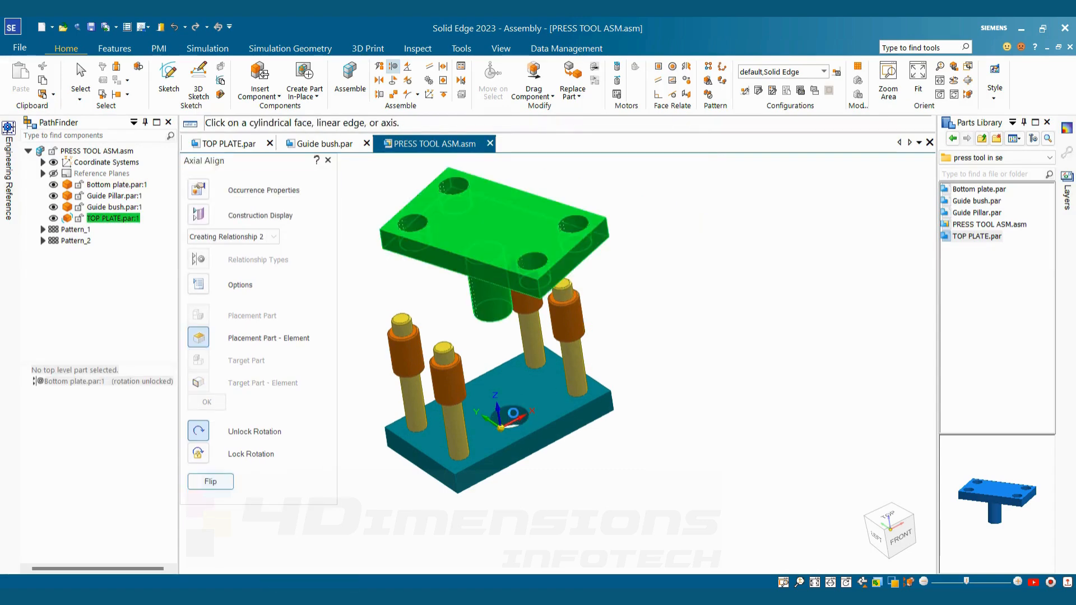
Step: Axially align a corner hole of the TOP PLATE with the front Guide bush, leaving rotation unlocked
left_click(412, 221)
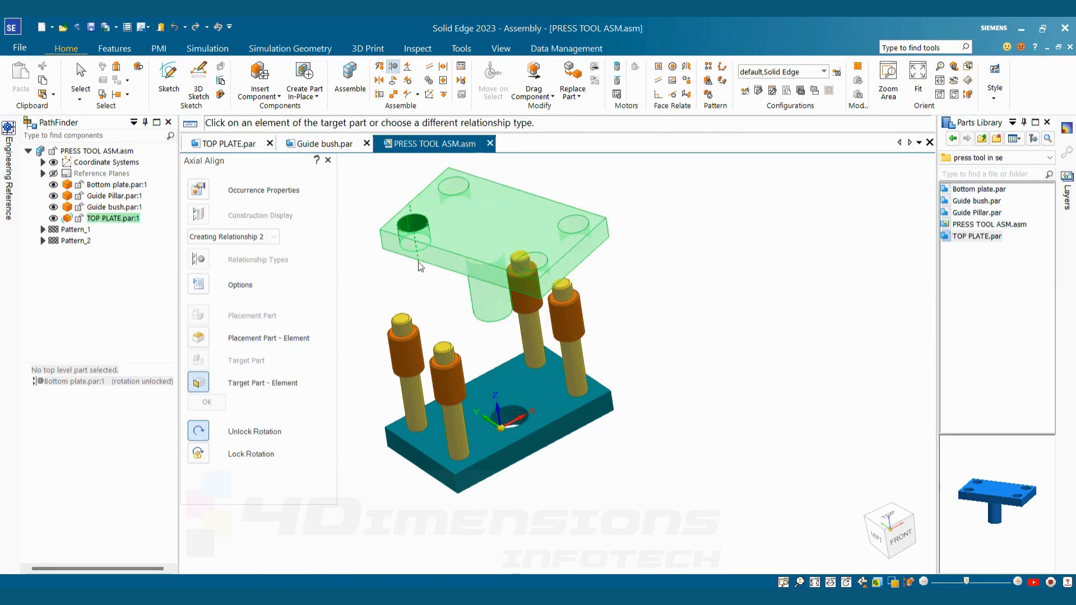
left_click(451, 382)
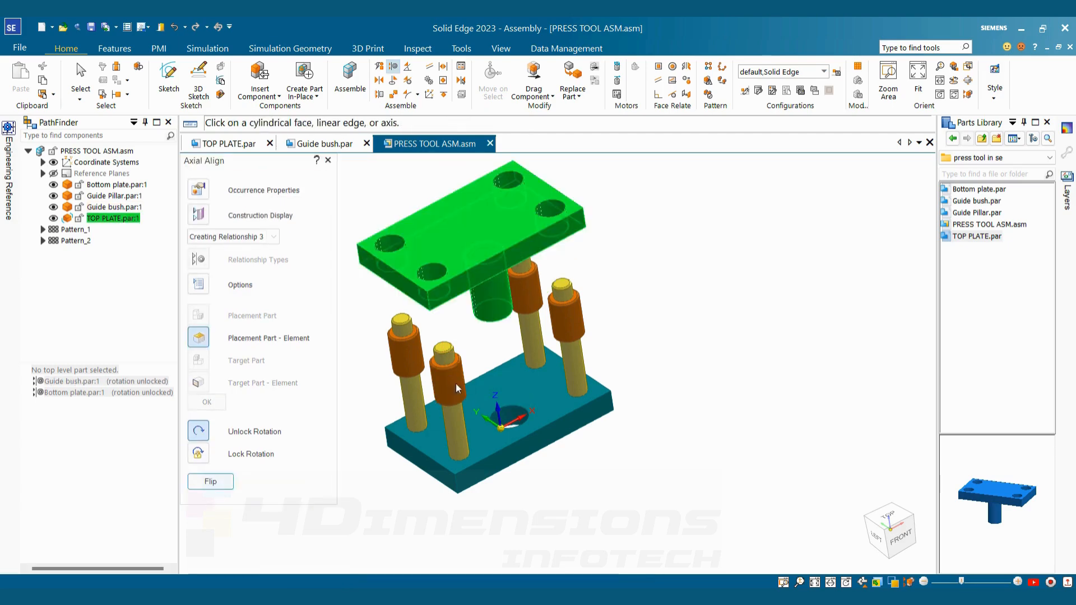
key("Escape")
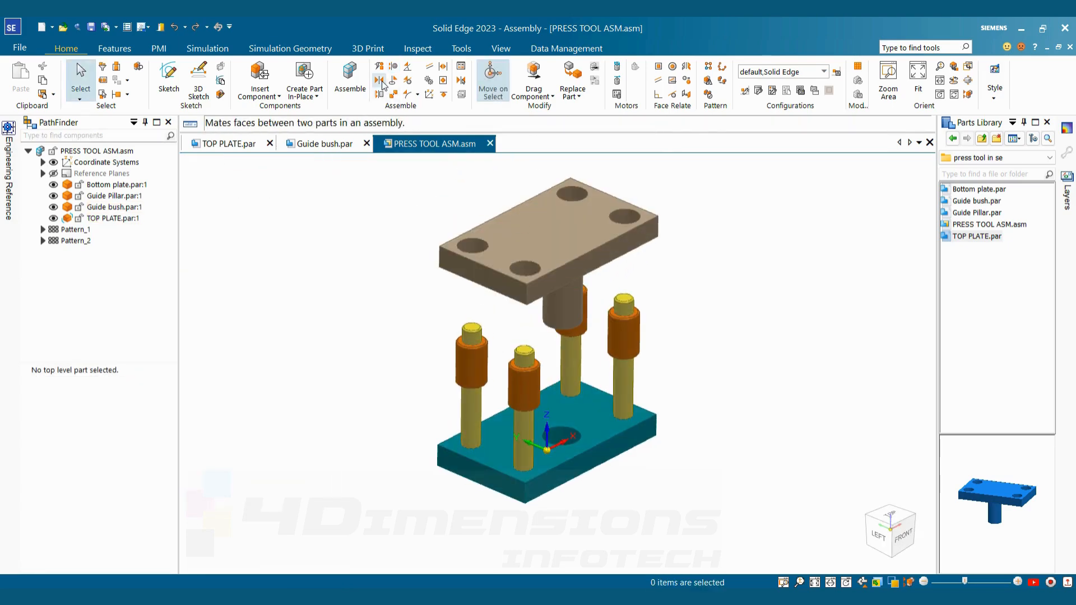
Step: Mate the TOP PLATE's upper face with the front Guide bush's top face at 0.00 mm offset, flipped so the punch points down
left_click(380, 82)
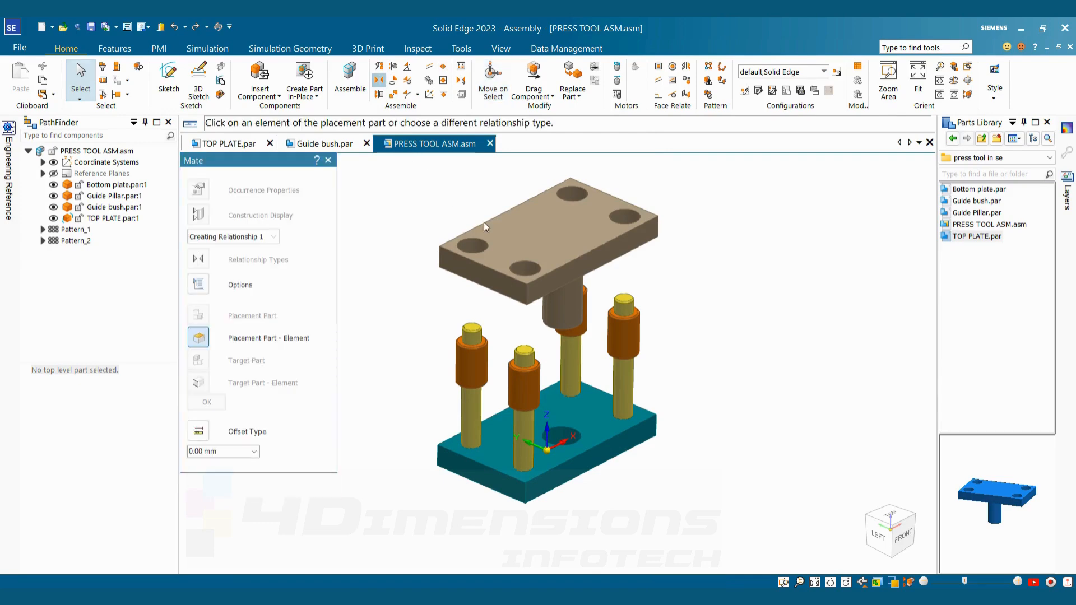
left_click(506, 247)
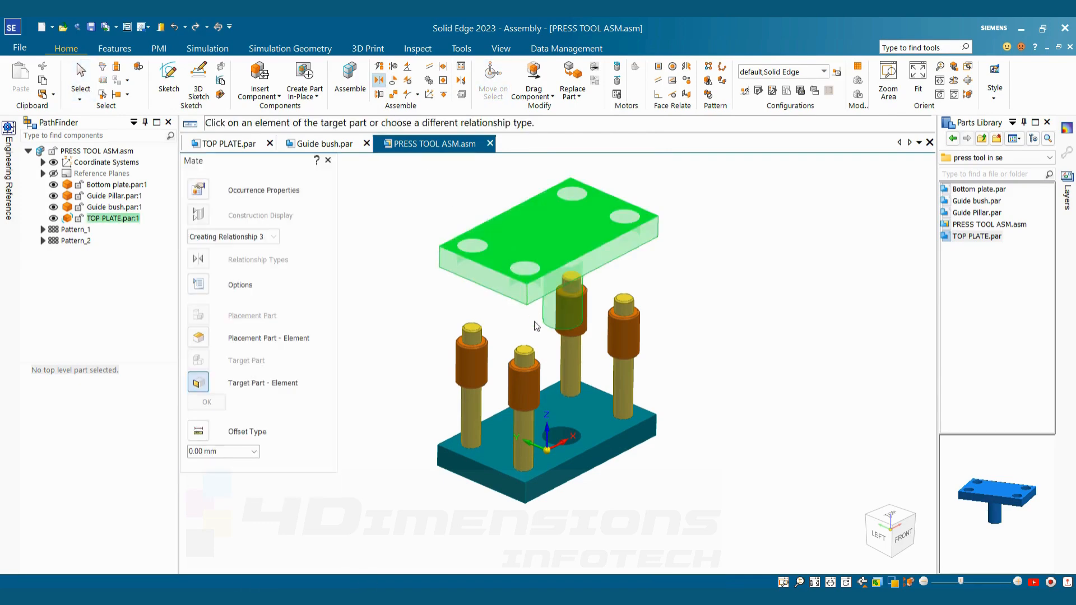
left_click(535, 361)
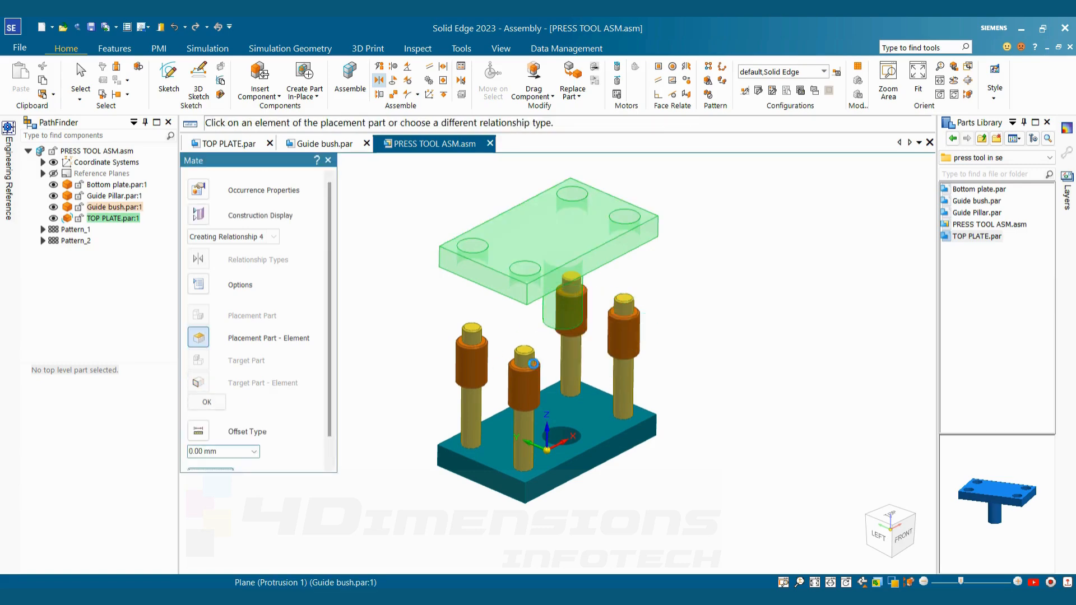
left_click(211, 478)
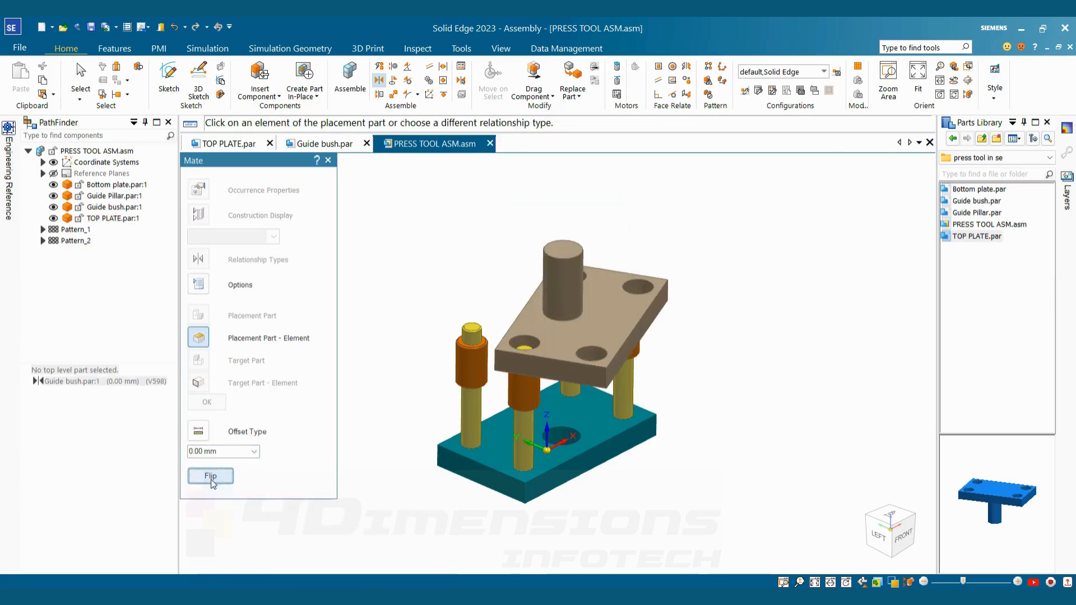
left_click(218, 479)
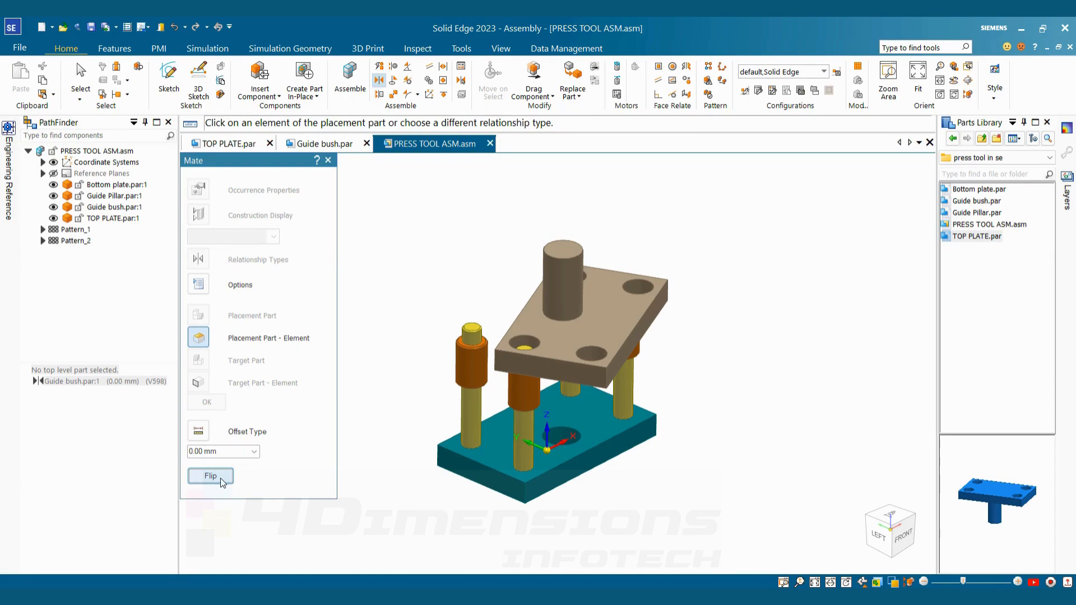
left_click(220, 479)
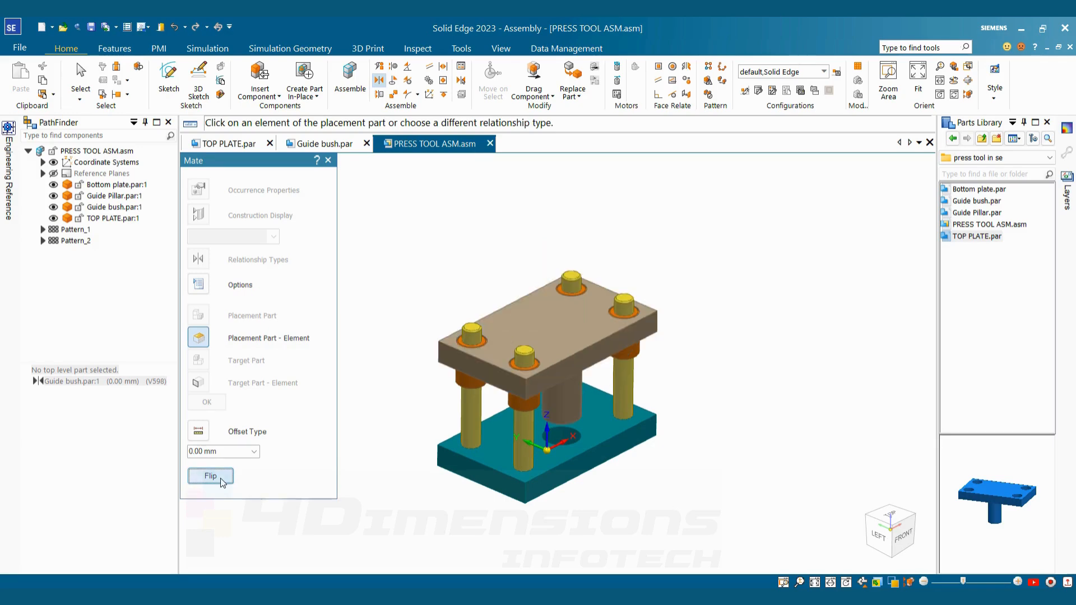
key("Escape")
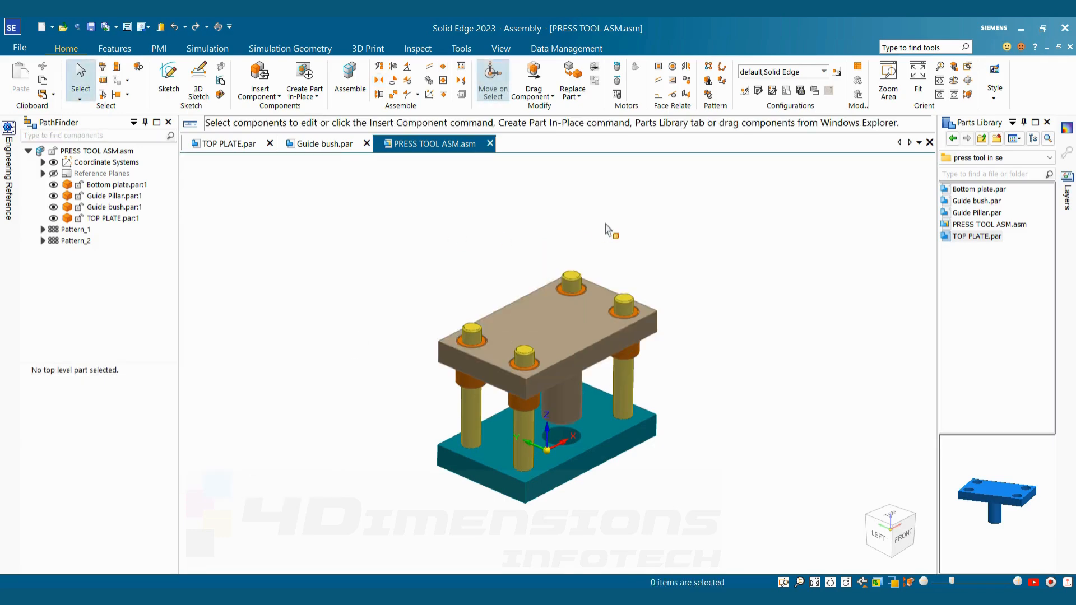
Step: Examine the assembled press tool from several angles, including the isometric view
middle_click_drag(733, 272, 517, 159)
key("ctrl+i")
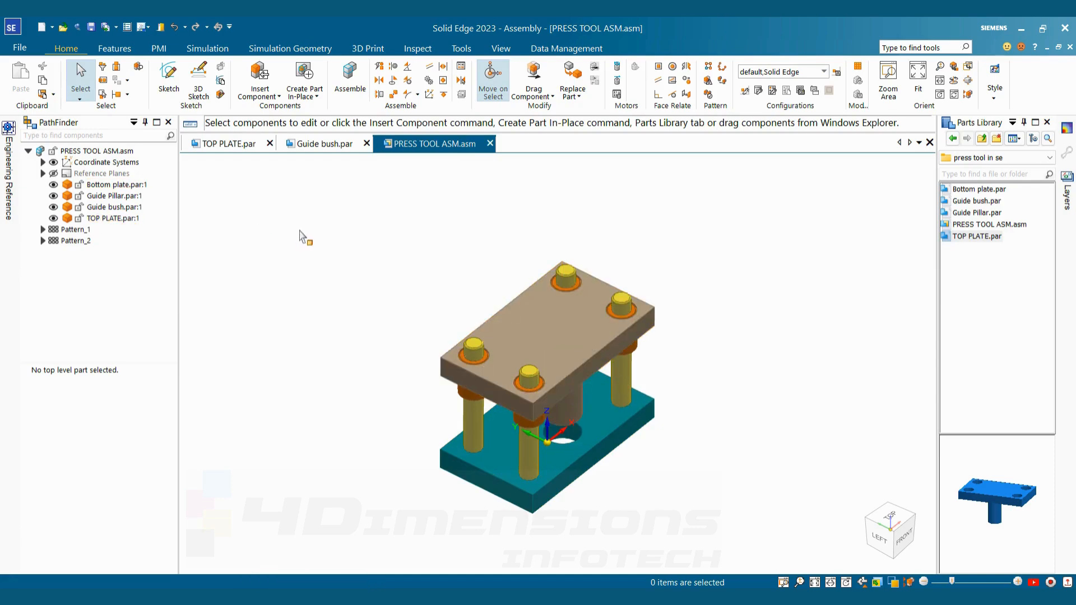
middle_click_drag(351, 257, 355, 256)
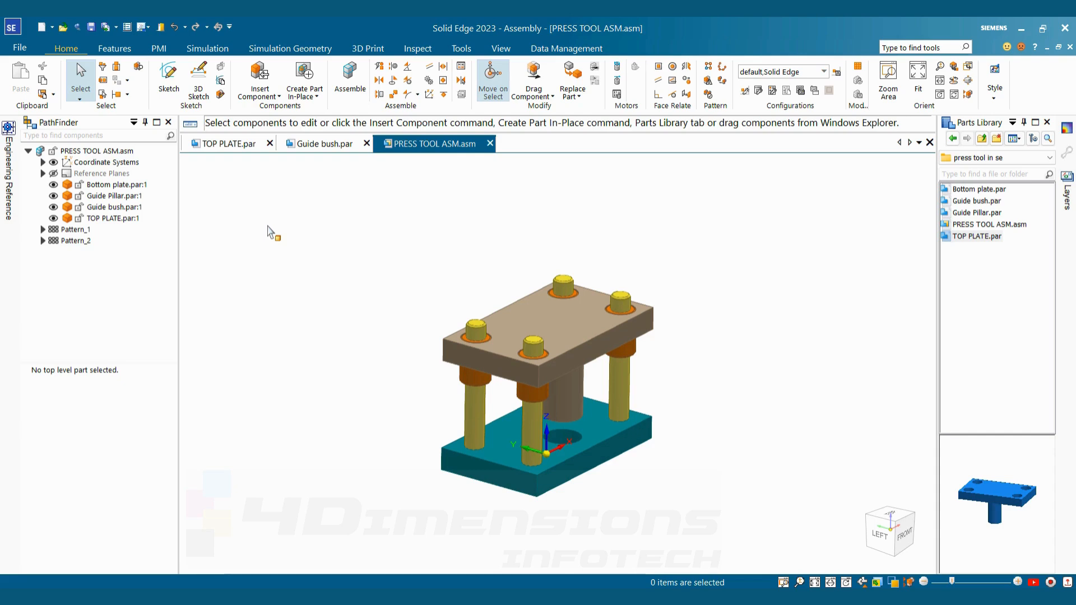
middle_click_drag(561, 359, 670, 388)
scroll(624, 471, "up", 3)
scroll(665, 417, "down", 1)
scroll(780, 252, "up", 2)
scroll(772, 268, "down", 3)
scroll(776, 285, "down", 1)
scroll(769, 216, "up", 2)
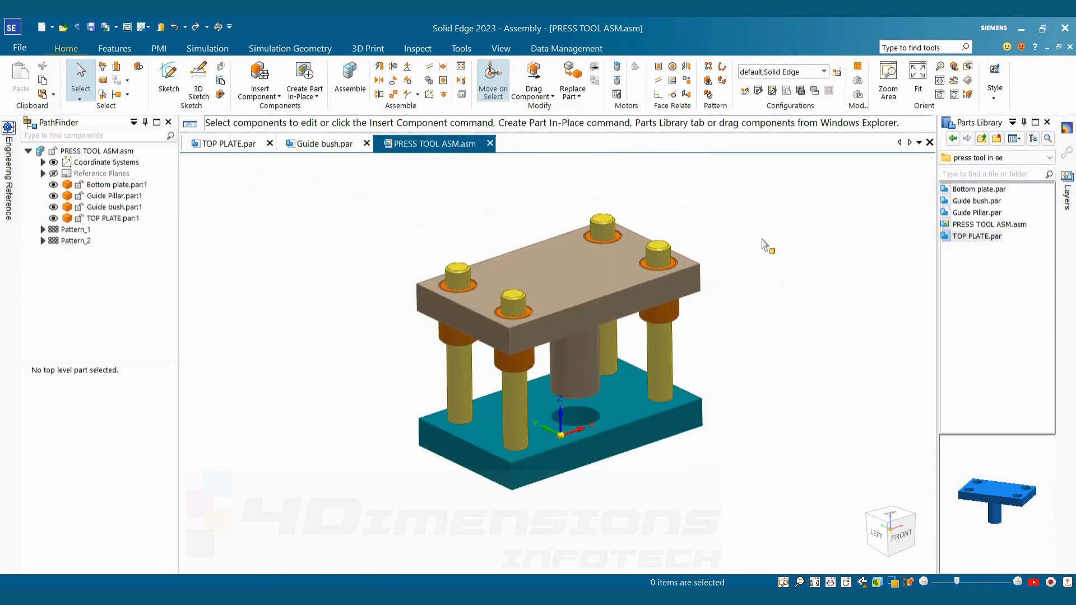